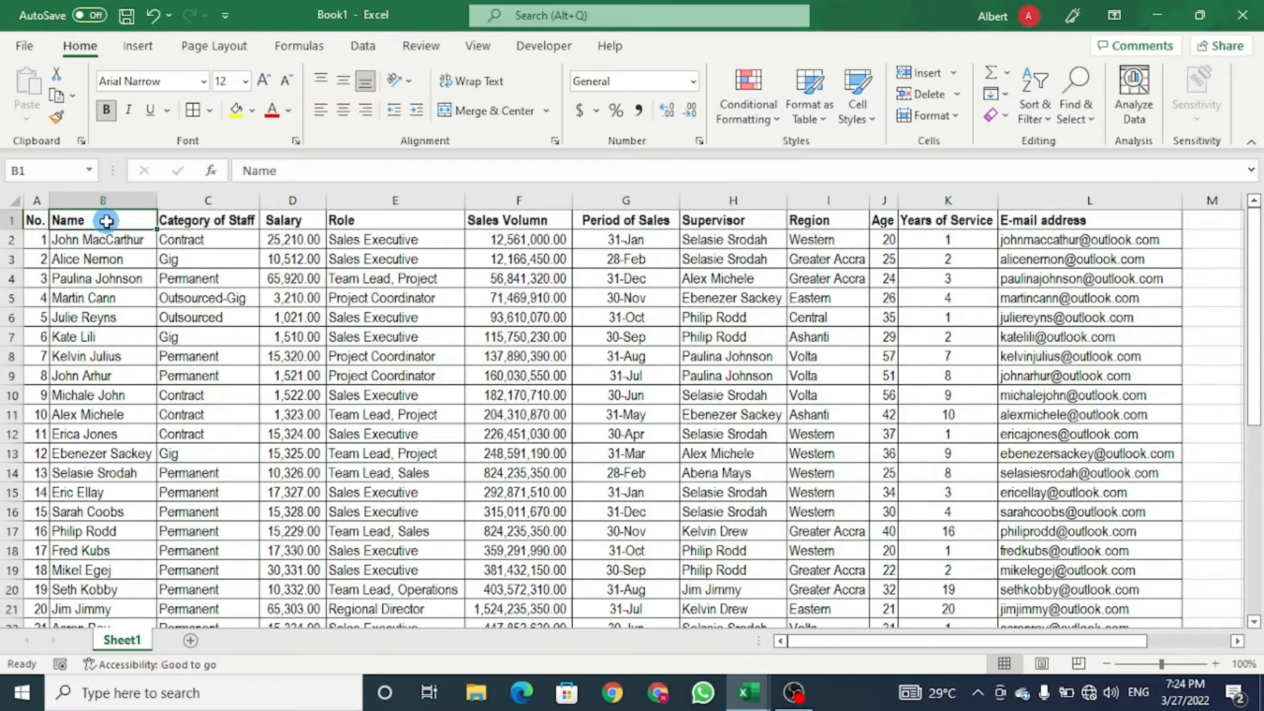
# - Convert the whole staff data range $A$1:$L$39 into a table with headers
pyautogui.moveTo(30, 218); pyautogui.dragTo(1008, 220)
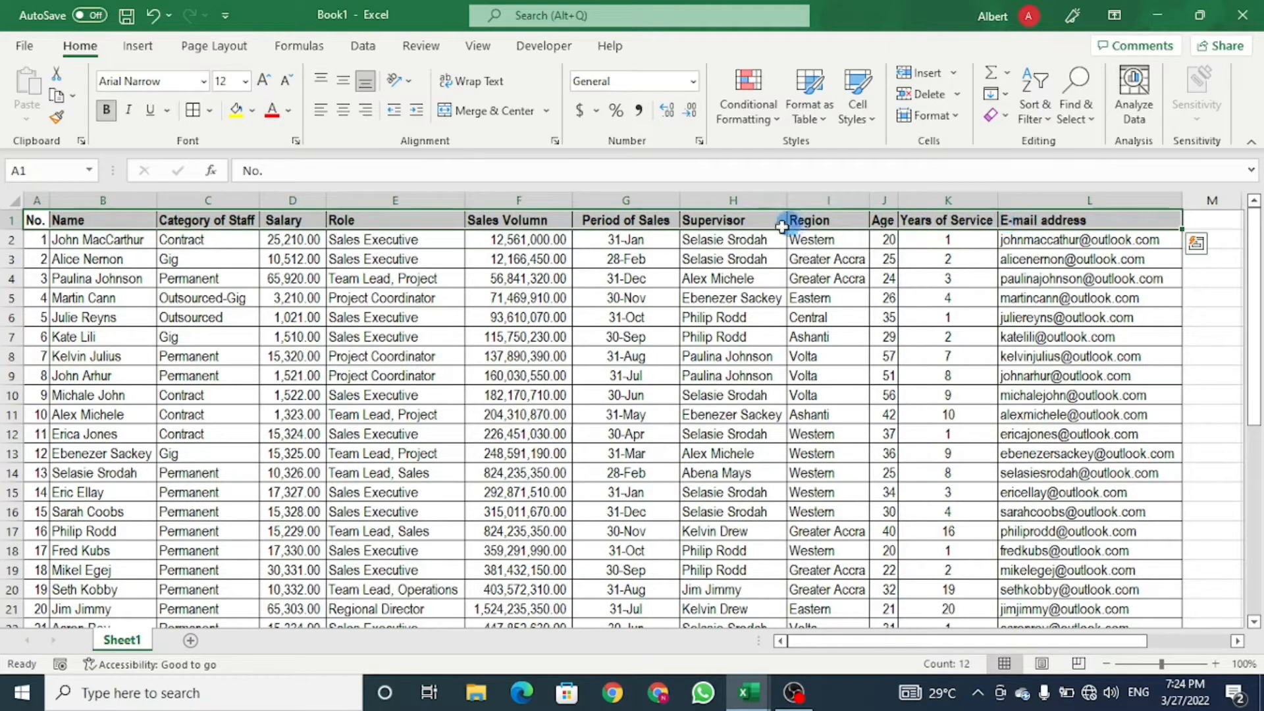
pyautogui.click(205, 237)
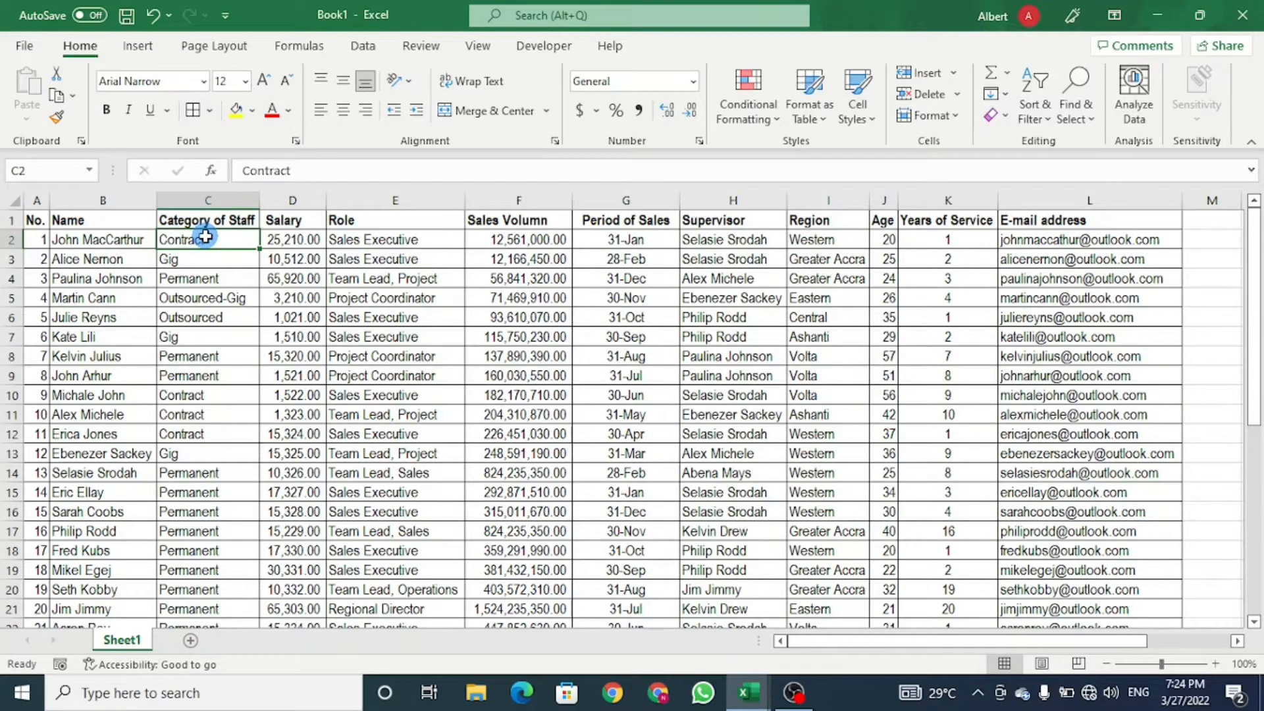
pyautogui.hotkey('ctrl', 'a')
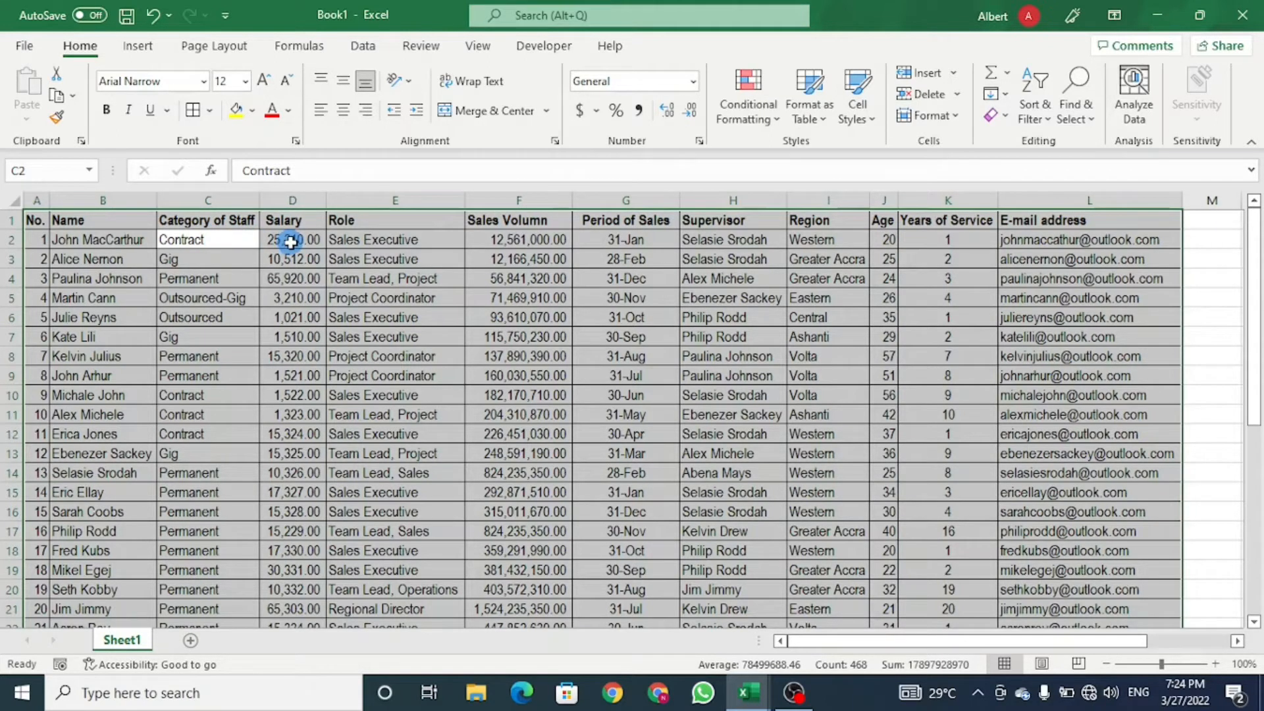
pyautogui.hotkey('ctrl', 't')
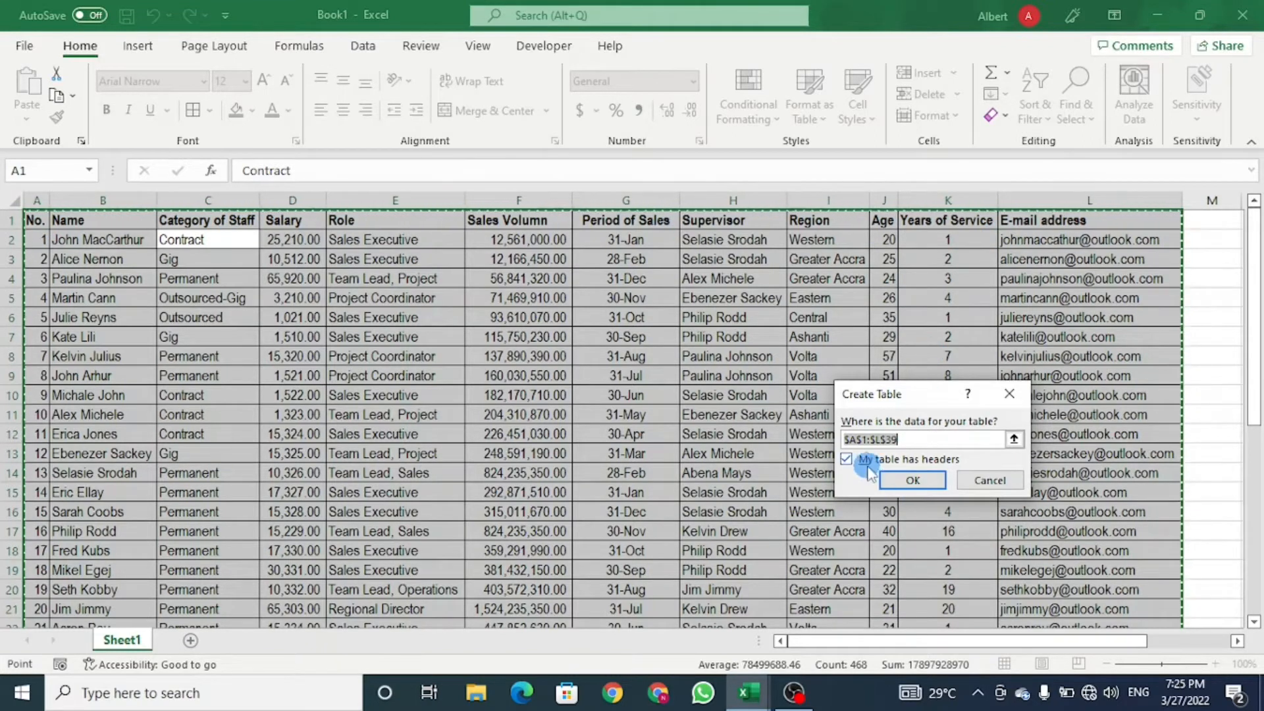
pyautogui.click(900, 482)
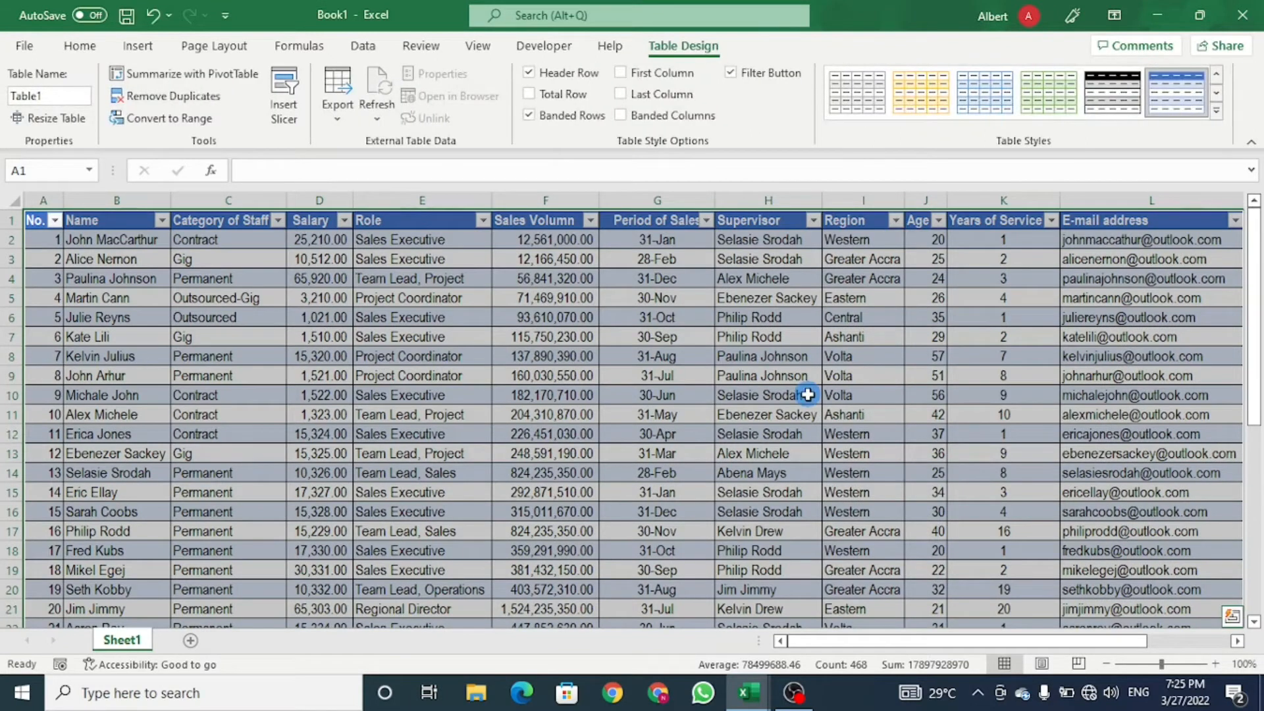
# - Select the entire table including its headers and apply the plain table style without colour fill
pyautogui.click(579, 279)
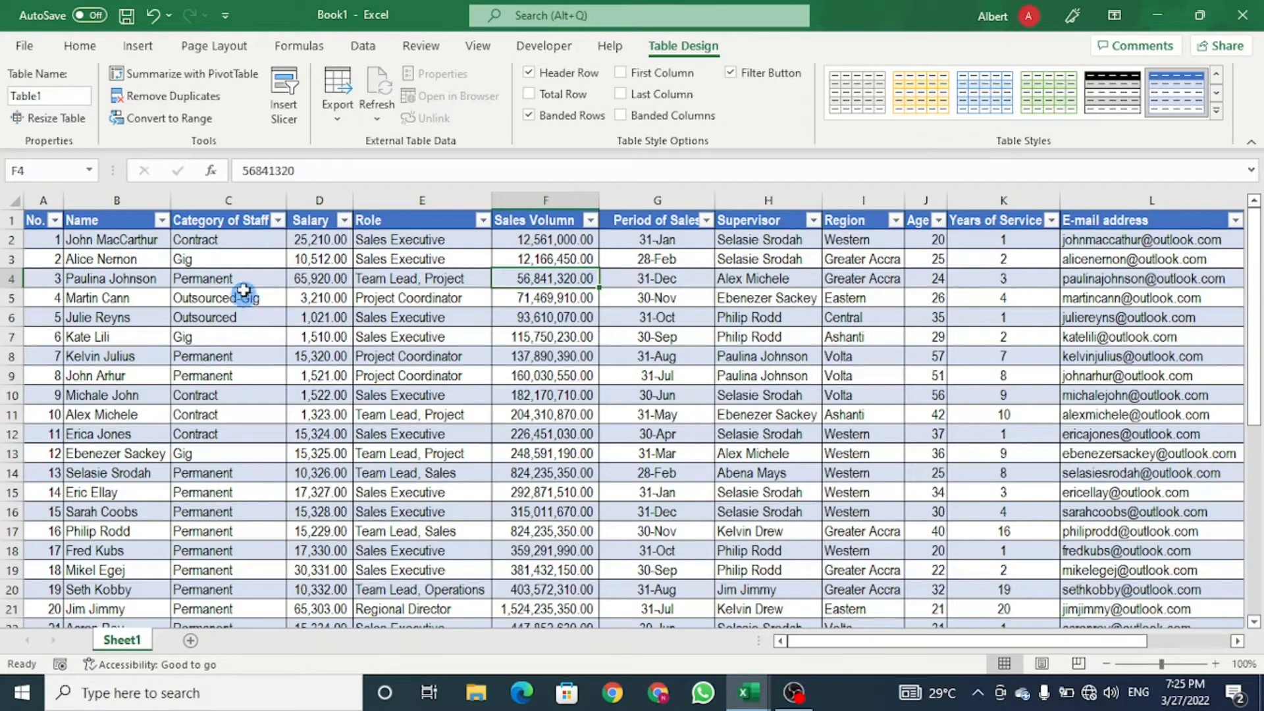
pyautogui.hotkey('ctrl', 'a')
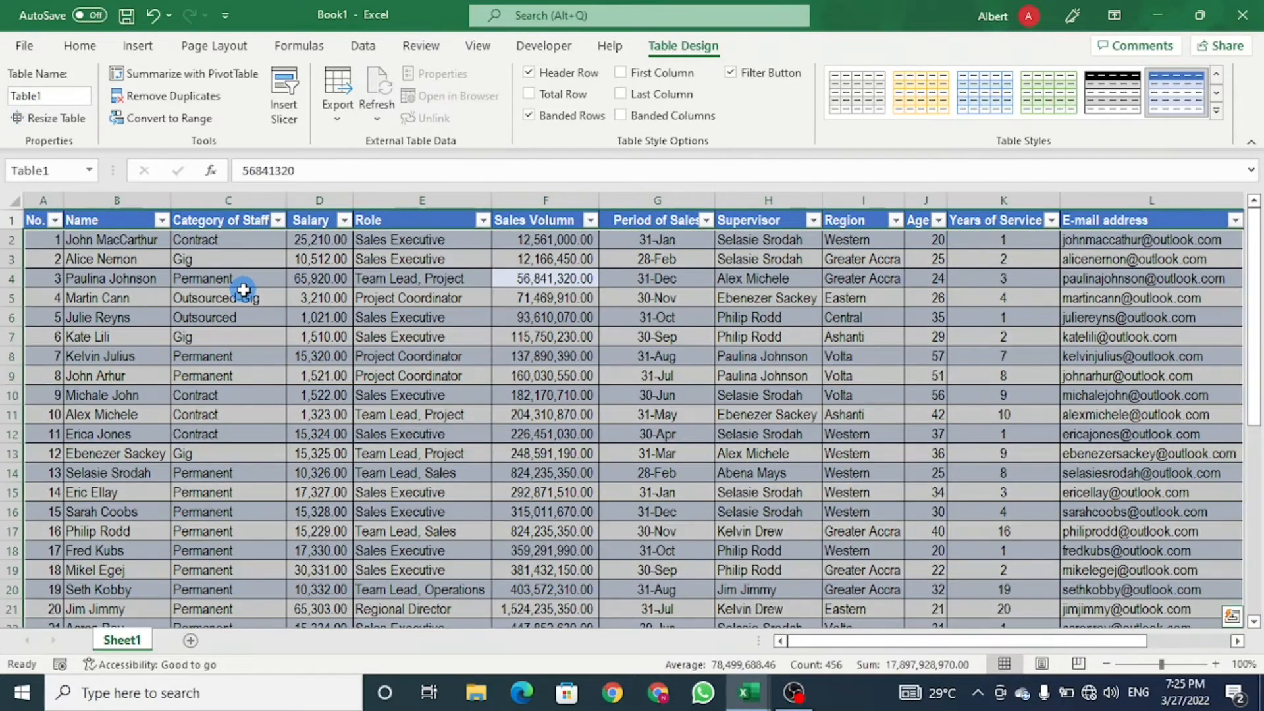
pyautogui.click(38, 220)
pyautogui.hotkey('ctrl', 'a')
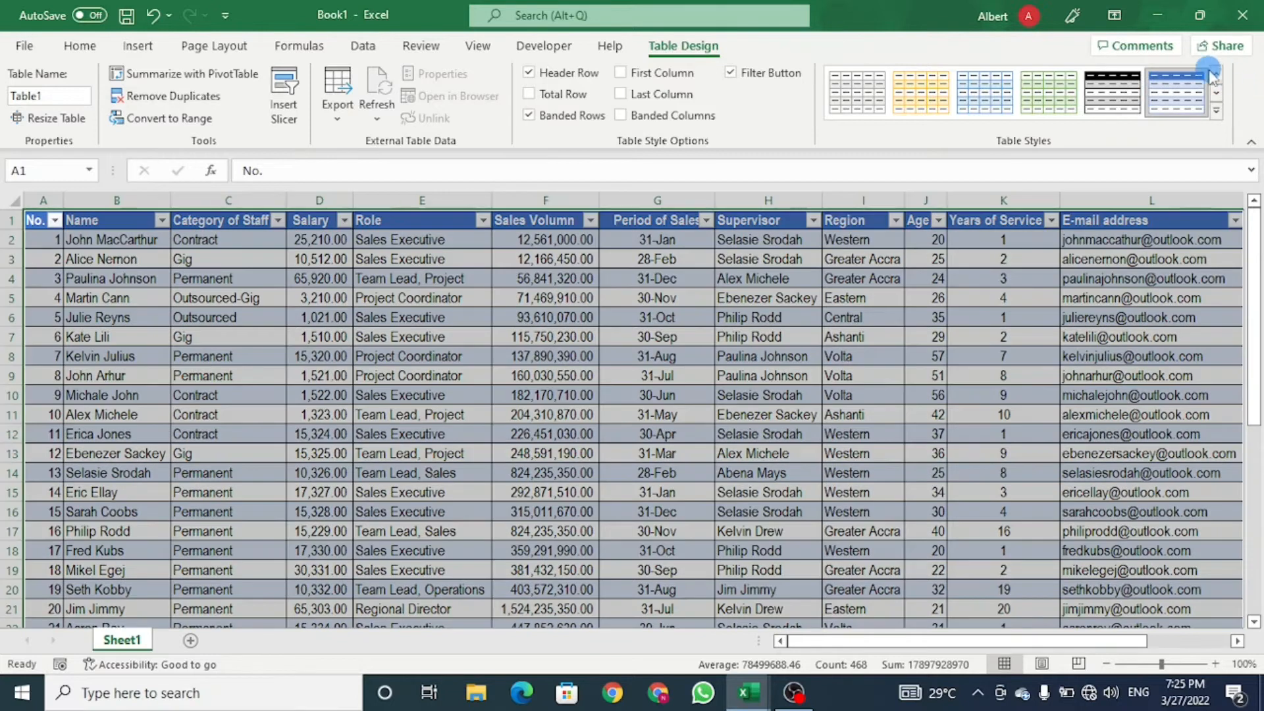
pyautogui.click(1217, 75)
pyautogui.click(1218, 75)
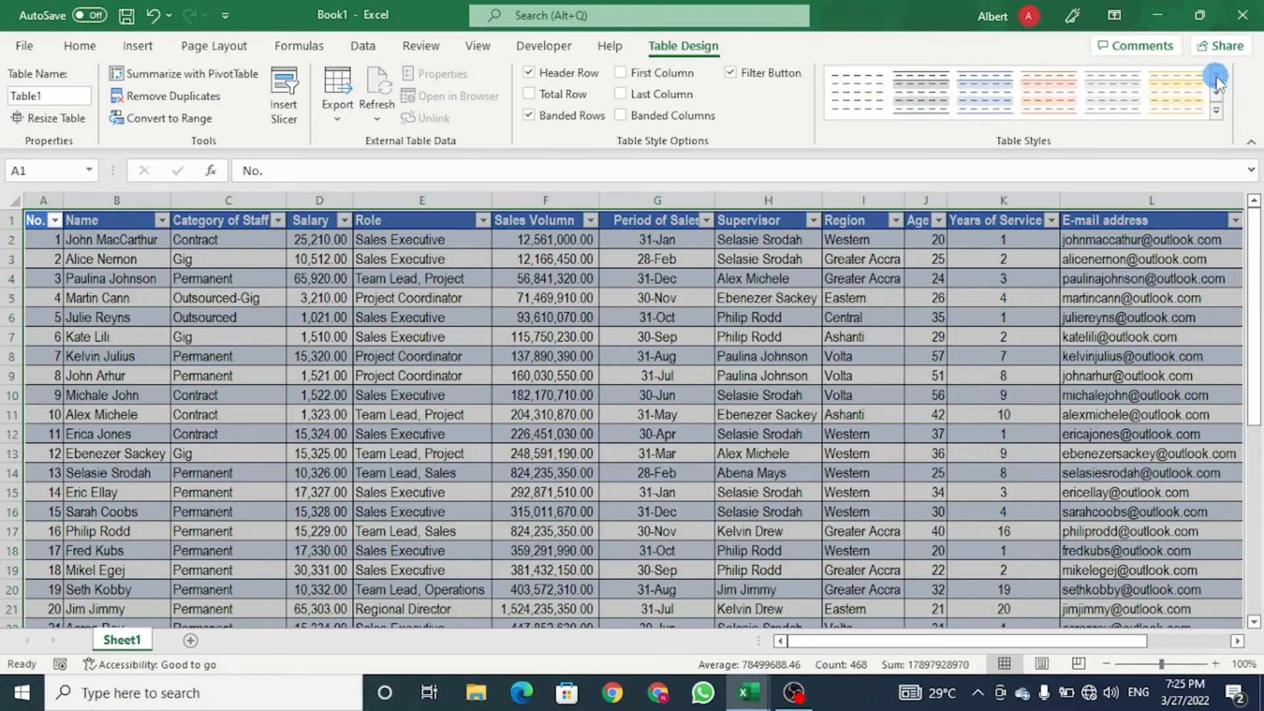
pyautogui.click(852, 85)
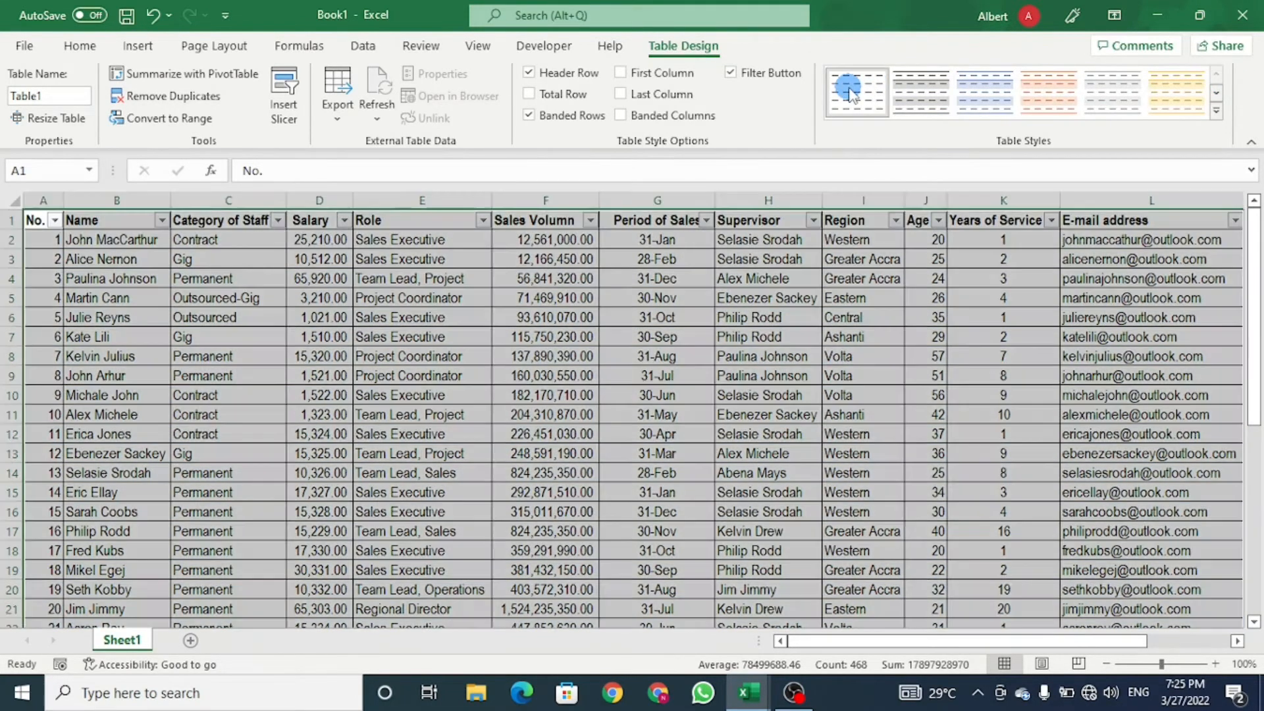
pyautogui.click(559, 261)
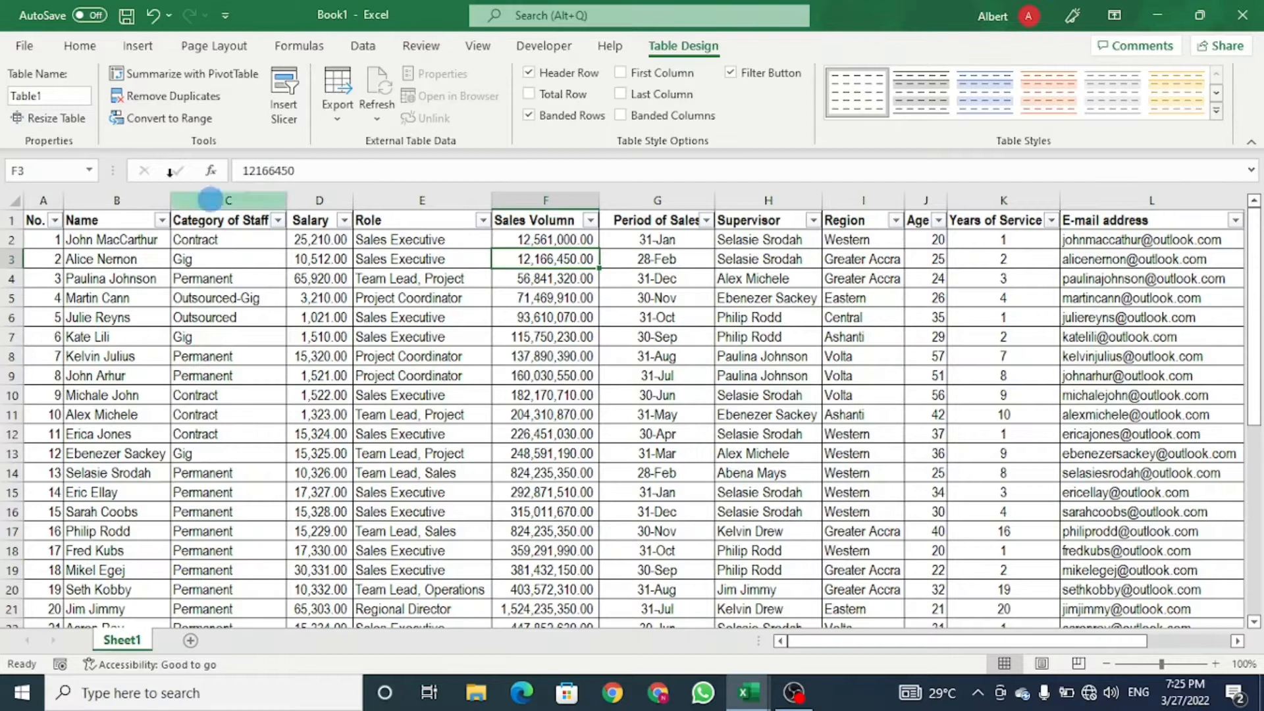
# - Rename the table as Productivity
pyautogui.click(399, 241)
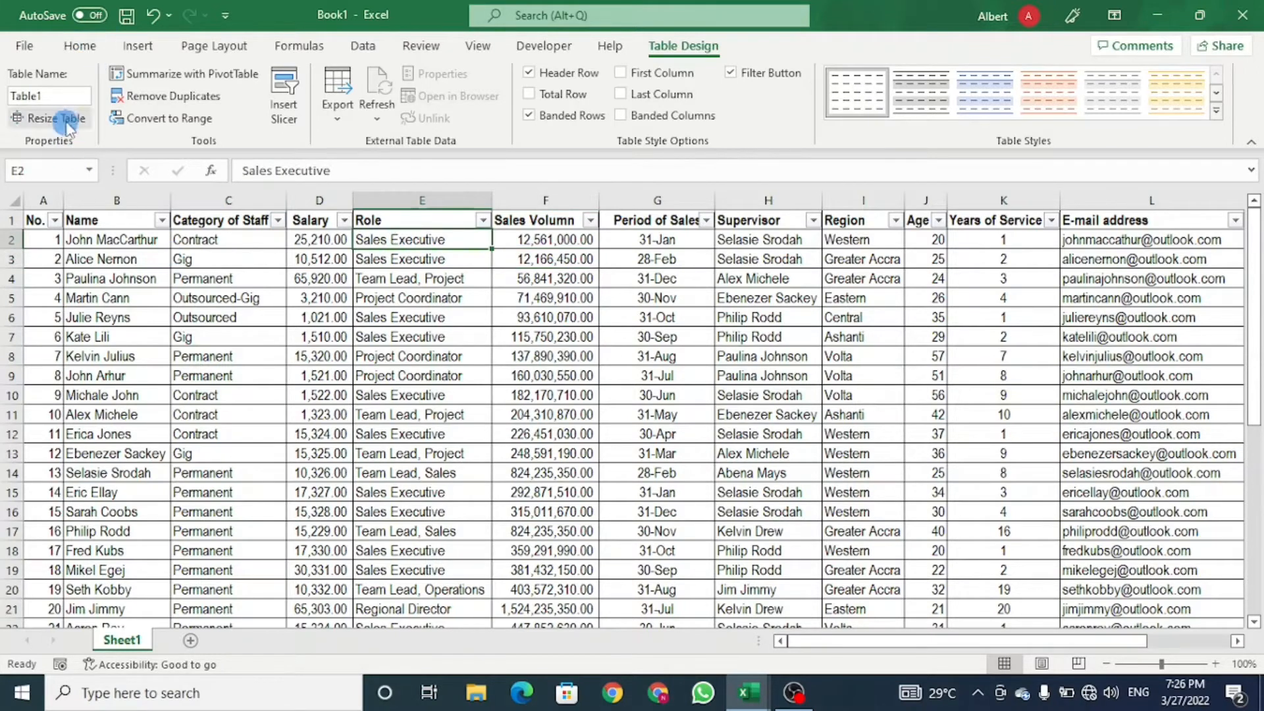
pyautogui.click(66, 98)
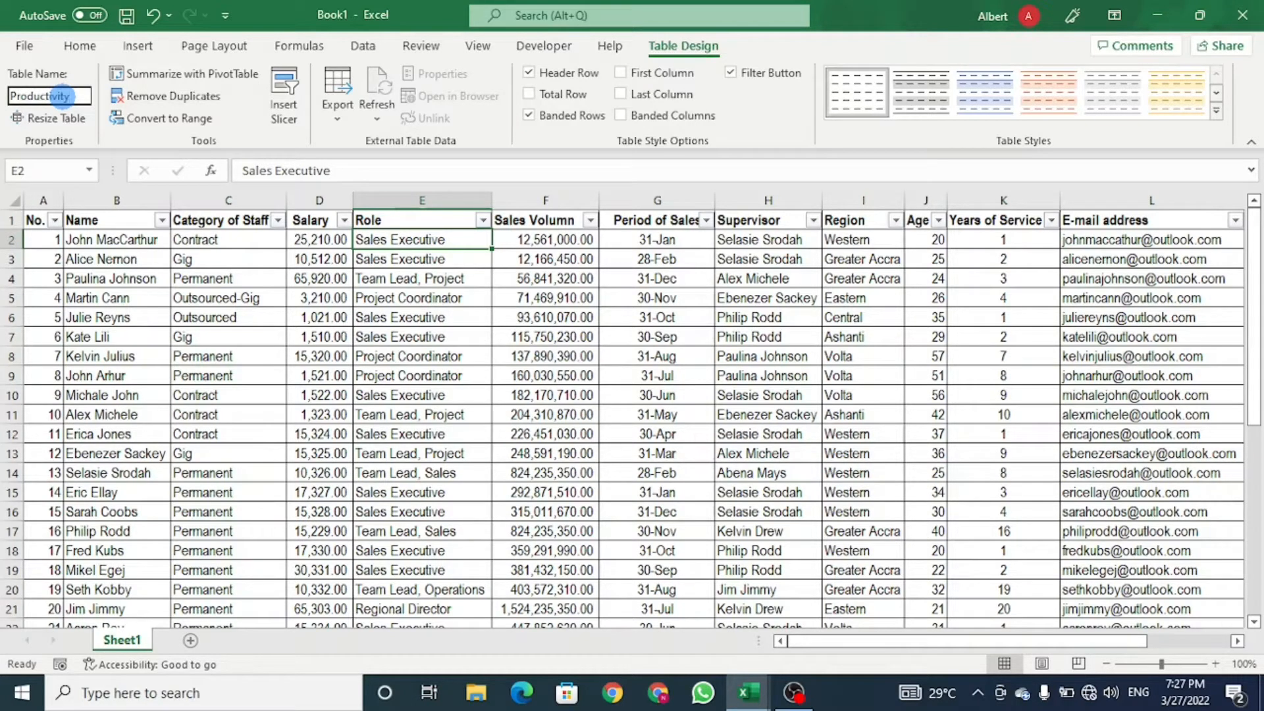
pyautogui.write('Productivity')
pyautogui.press('Return')
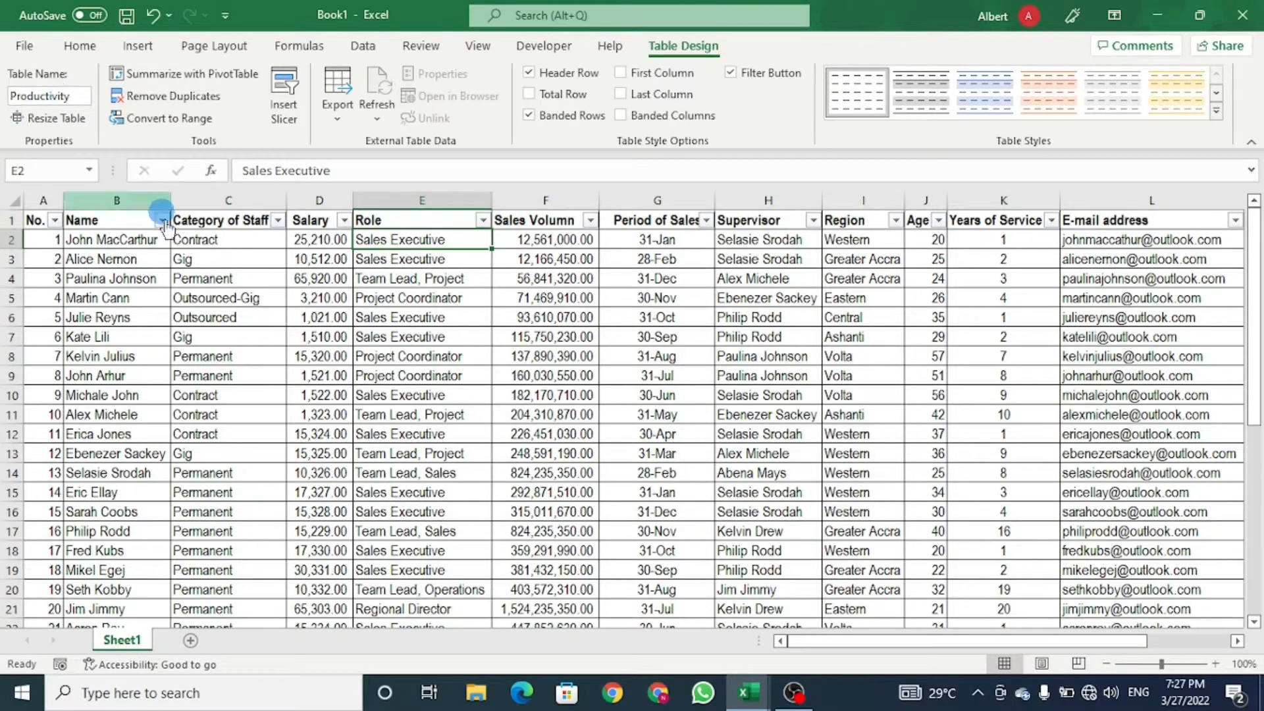
pyautogui.click(240, 238)
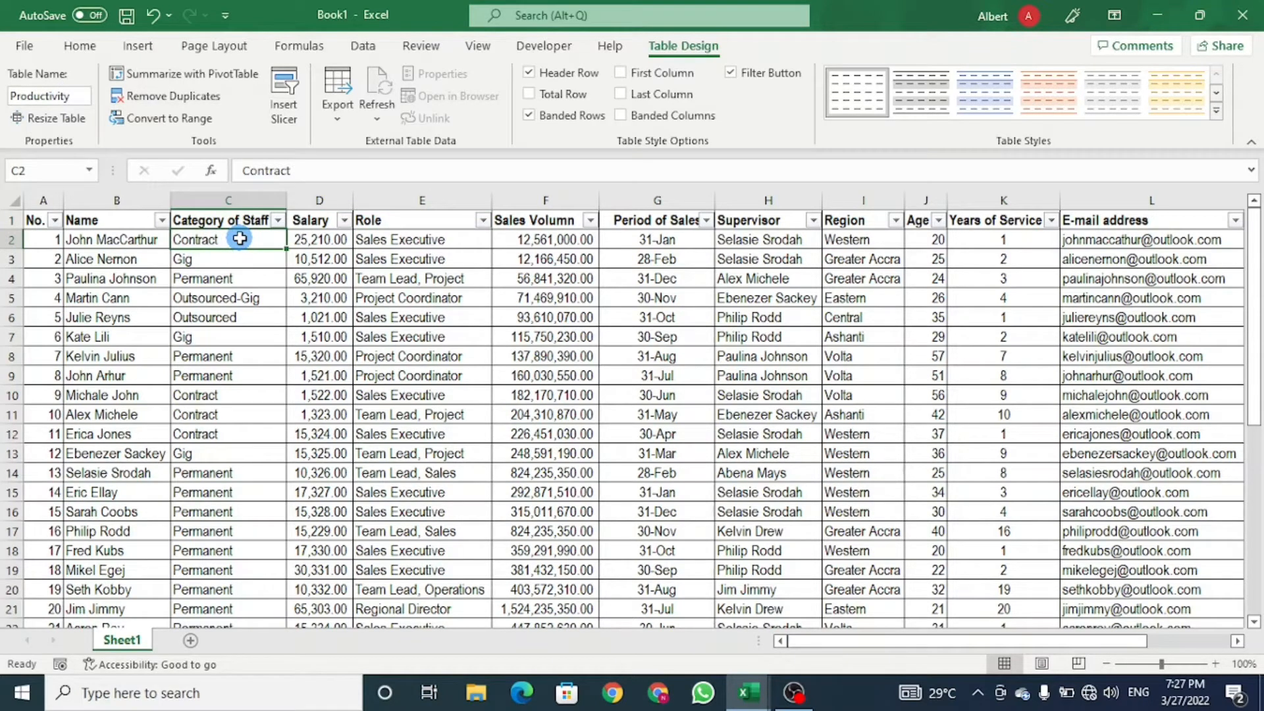
pyautogui.click(138, 47)
pyautogui.click(38, 83)
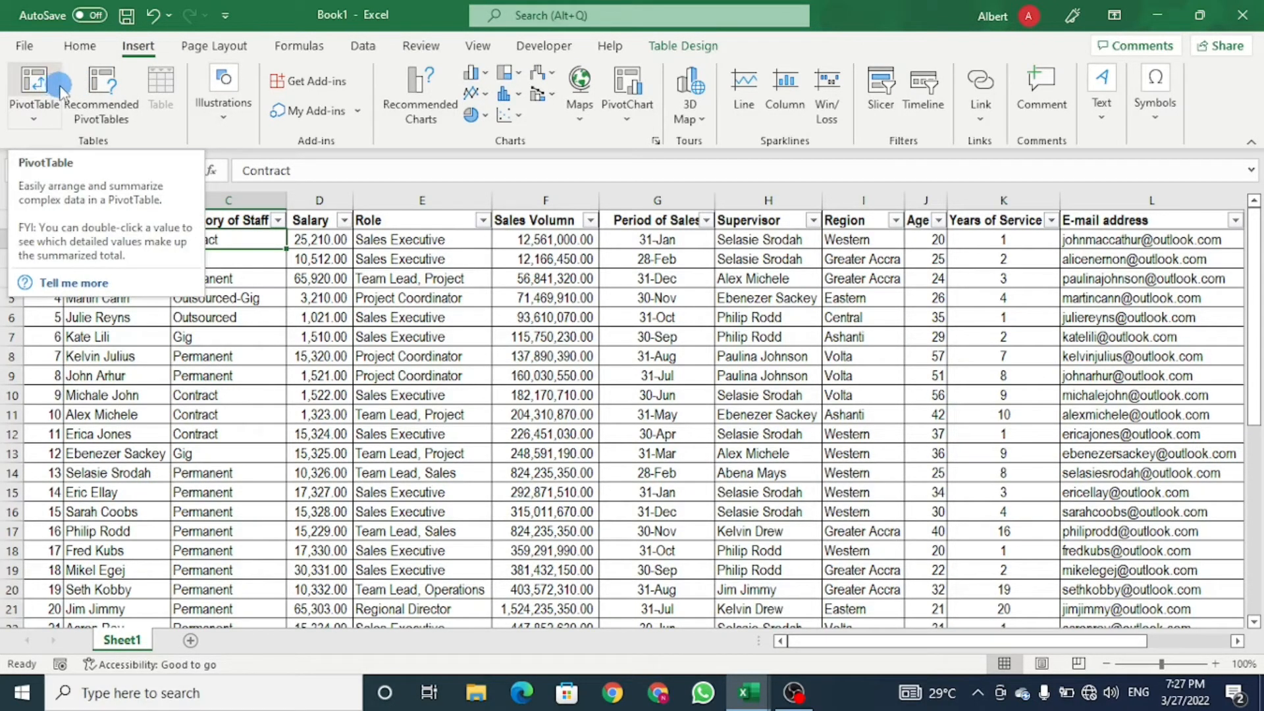
pyautogui.click(53, 89)
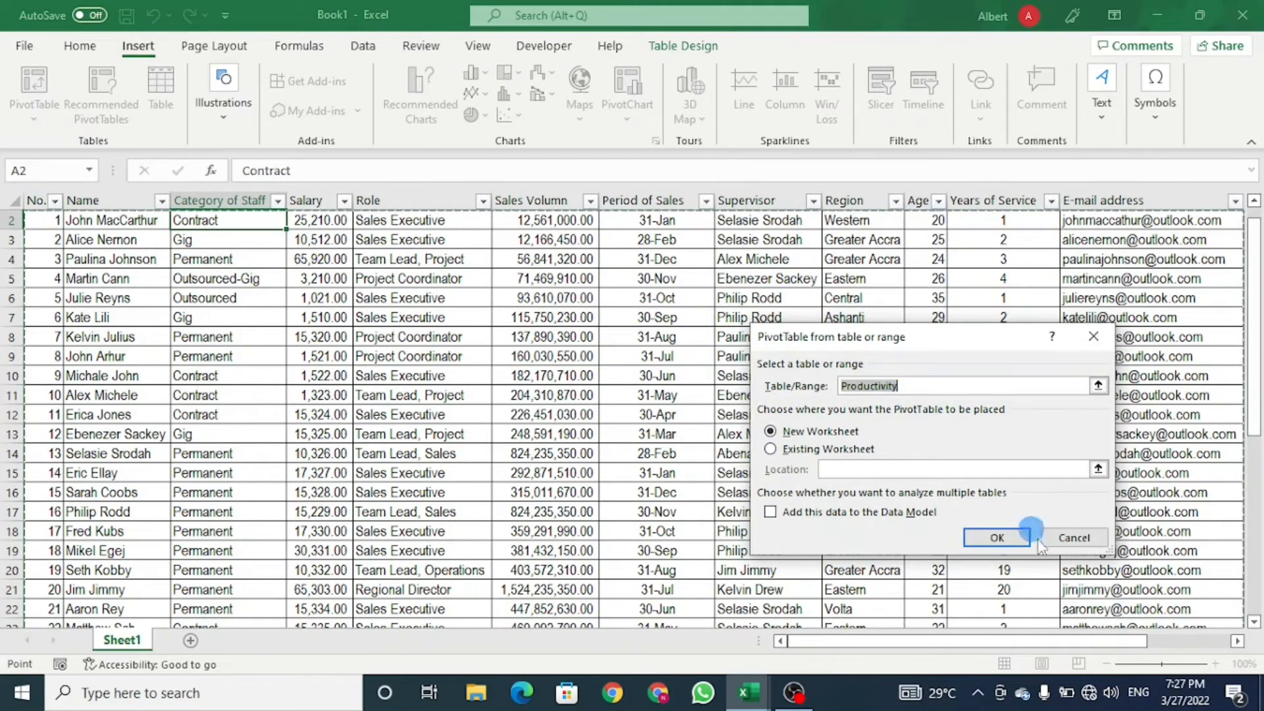
pyautogui.click(1075, 535)
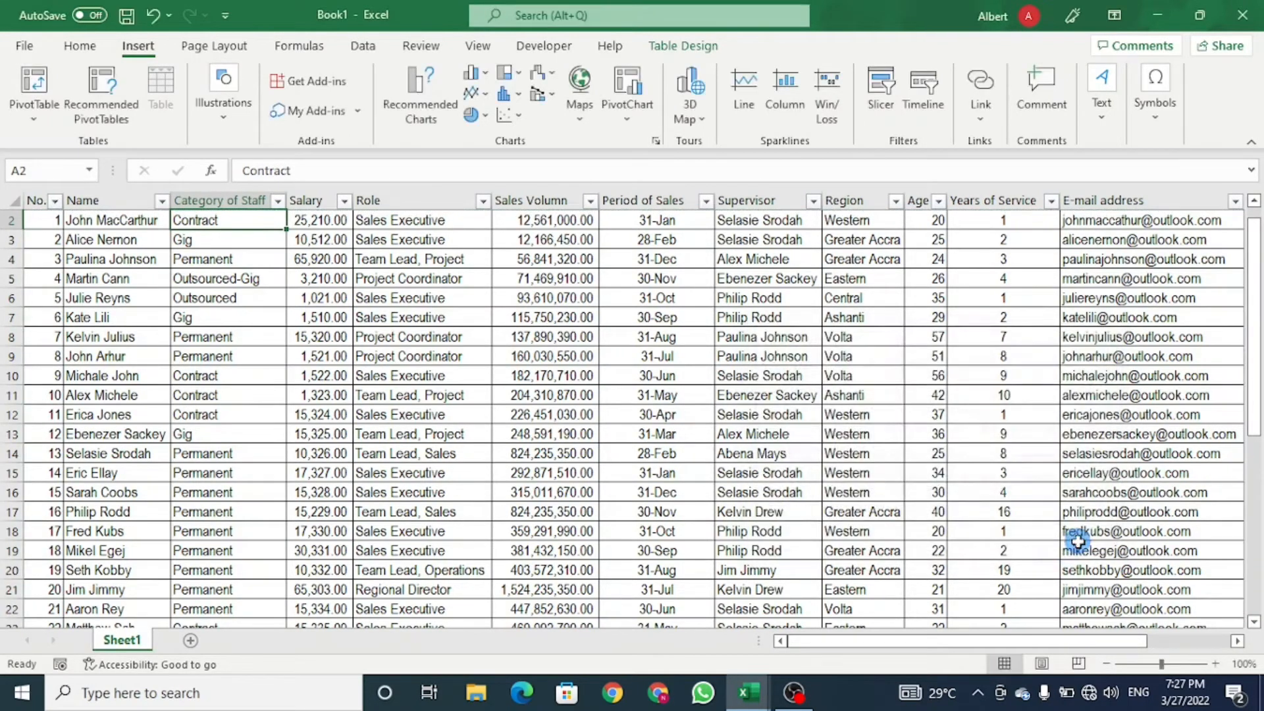
# - Examine the recommended PivotTables for the table, previewing the salary, sales volume, age, region, role and supervisor suggestions
pyautogui.click(102, 117)
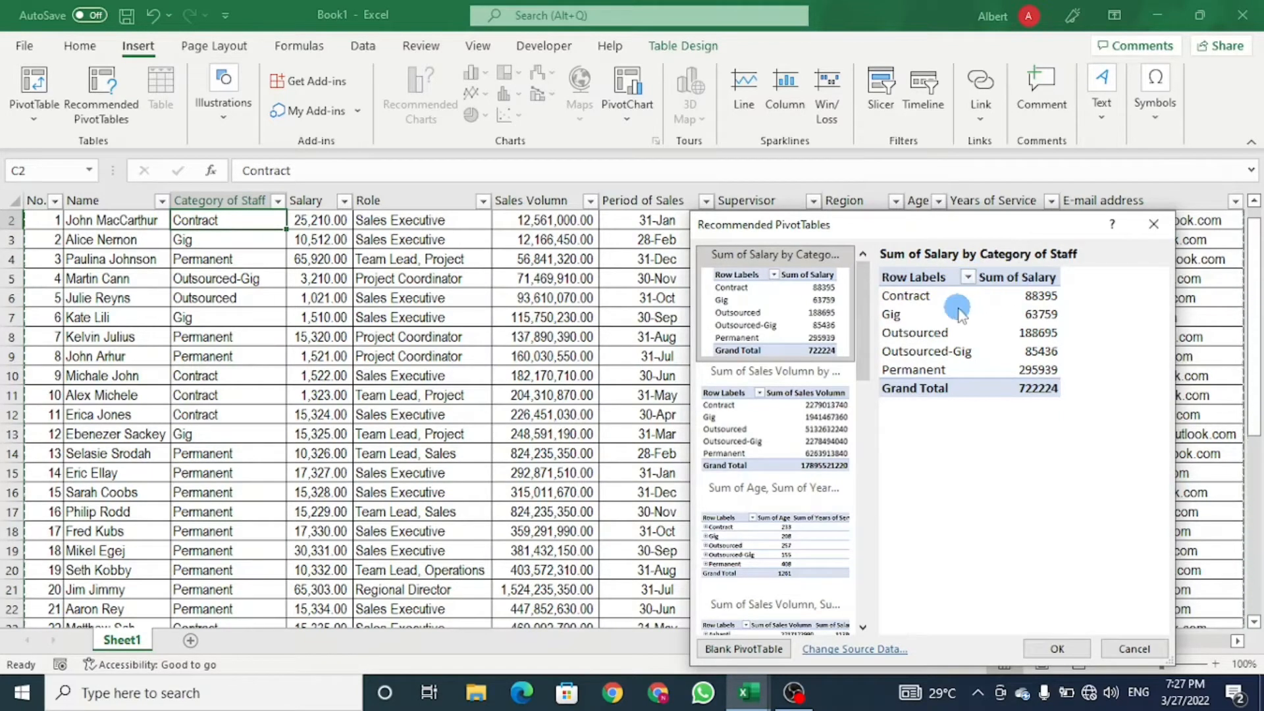
pyautogui.click(805, 400)
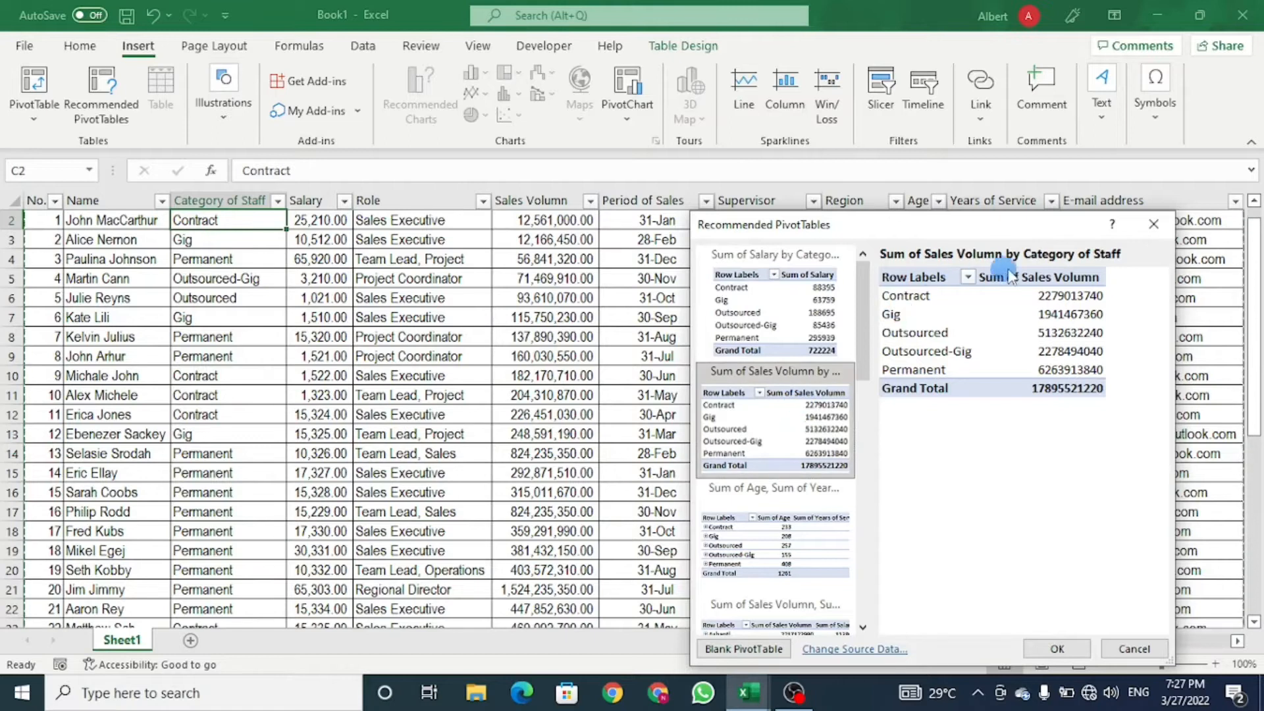
pyautogui.click(743, 524)
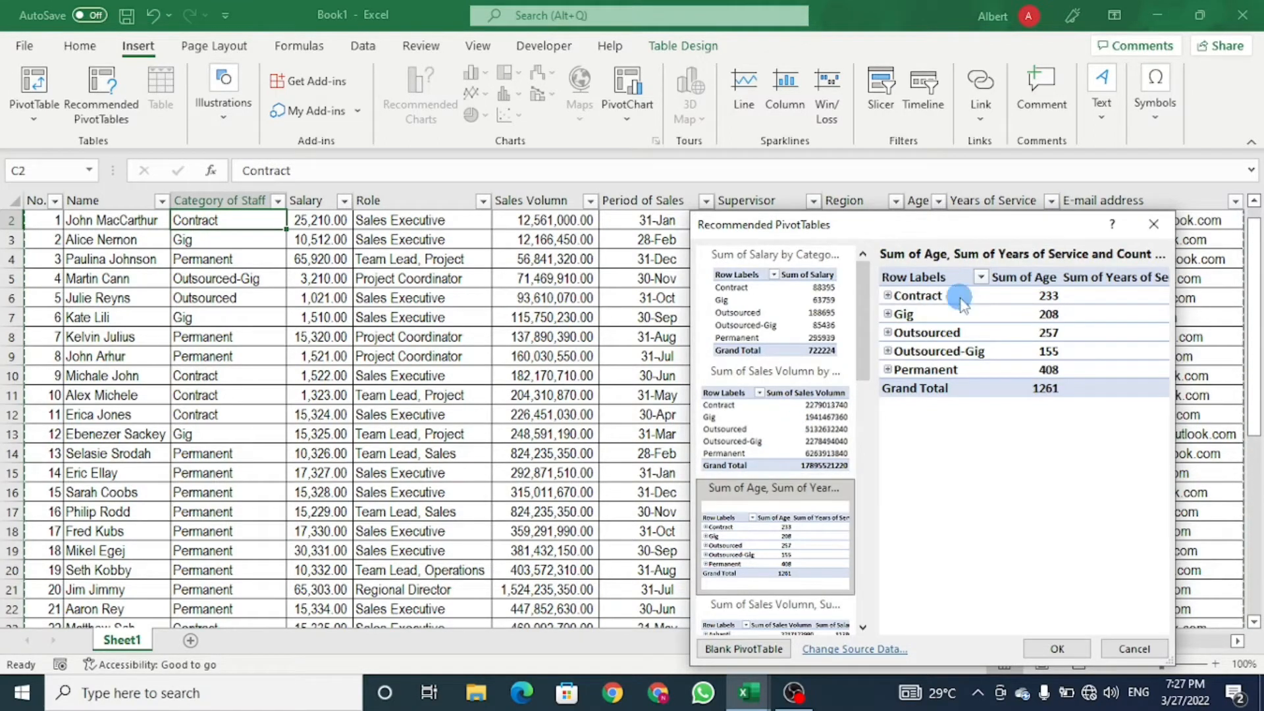
pyautogui.scroll(-5, 852, 299)
pyautogui.click(784, 428)
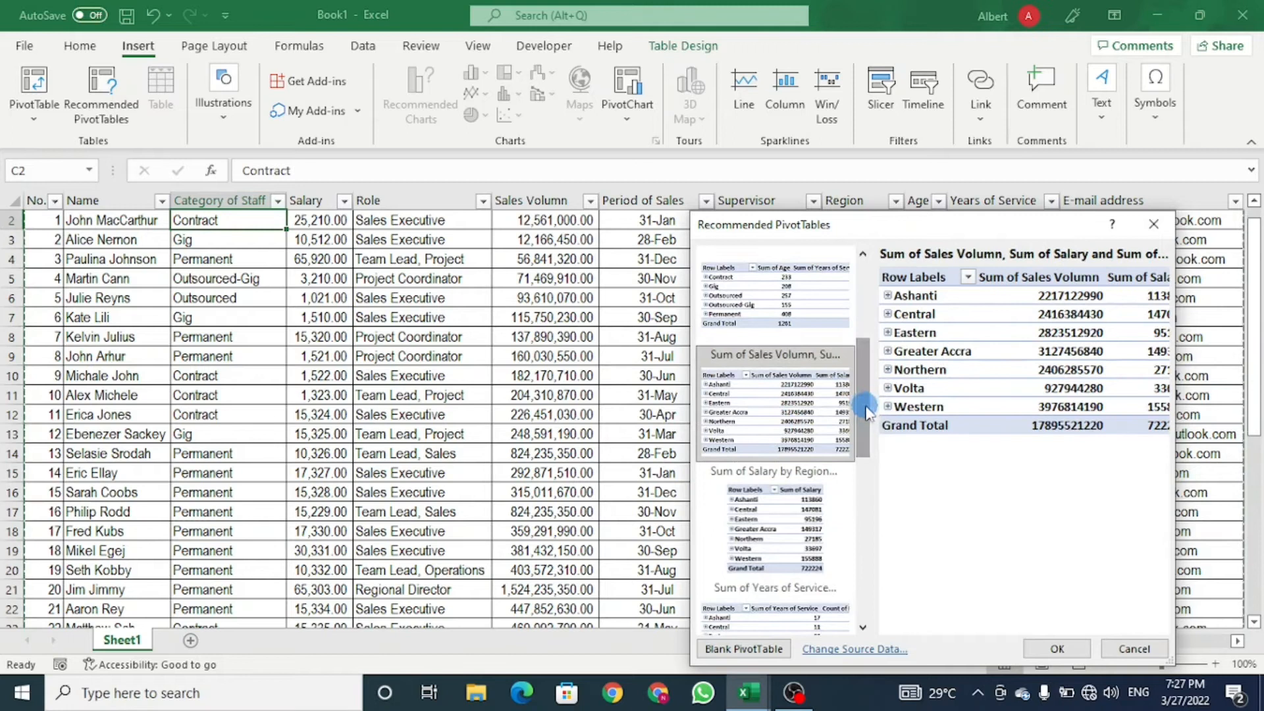
pyautogui.moveTo(864, 416); pyautogui.dragTo(856, 503)
pyautogui.click(789, 323)
pyautogui.click(759, 424)
pyautogui.click(783, 435)
pyautogui.click(766, 514)
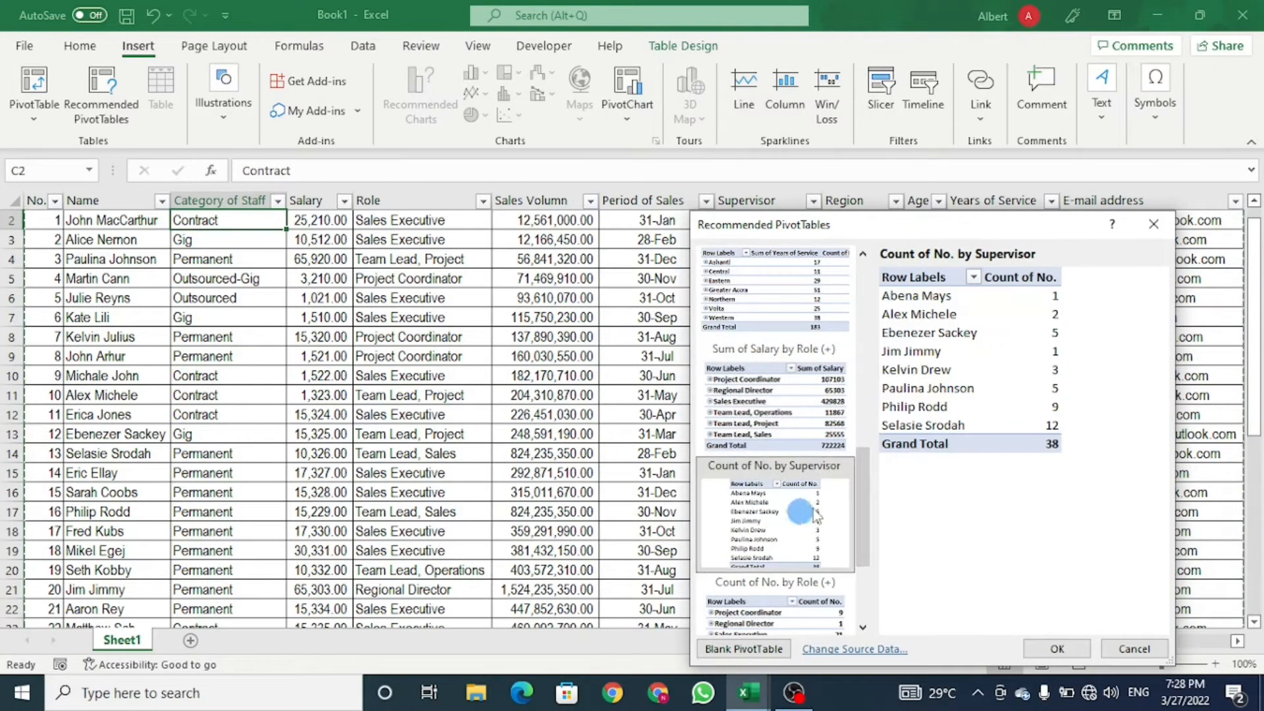
pyautogui.scroll(-2, 797, 507)
pyautogui.click(802, 495)
pyautogui.scroll(-2, 790, 527)
pyautogui.click(764, 586)
pyautogui.moveTo(871, 553); pyautogui.dragTo(860, 274)
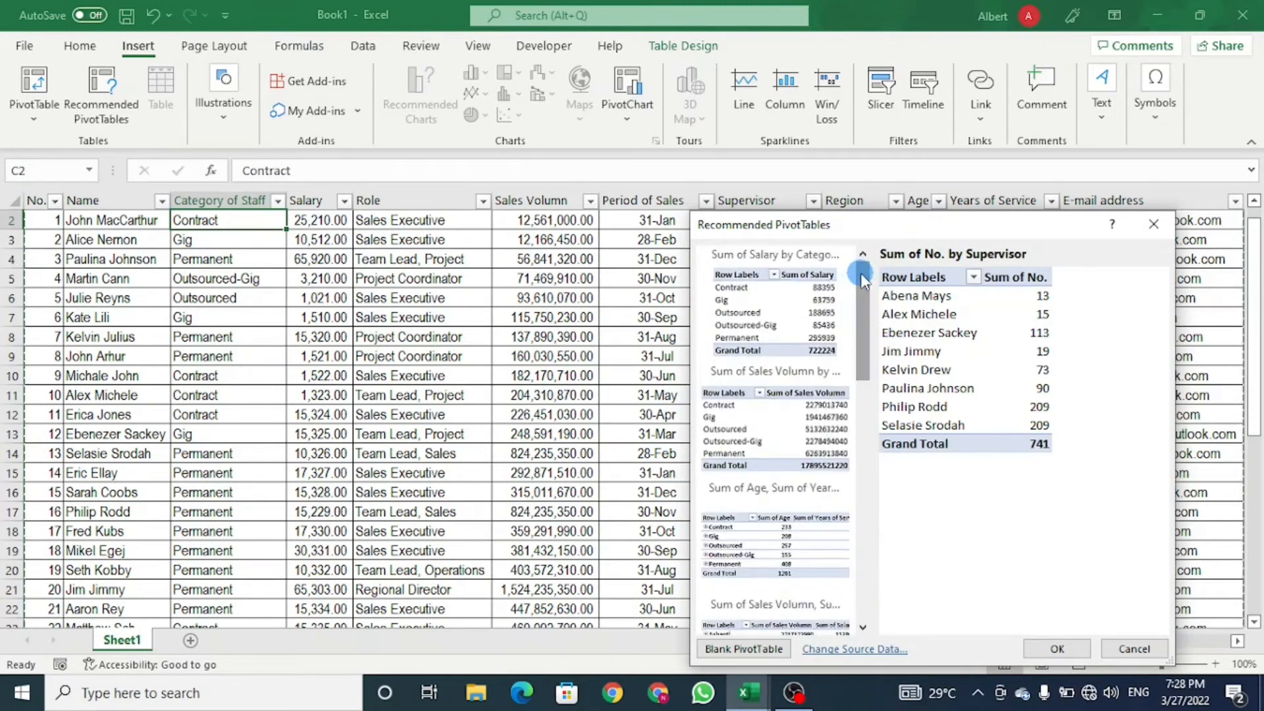
# - Insert the recommended PivotTable Sum of Salary by Category of Staff
pyautogui.click(772, 307)
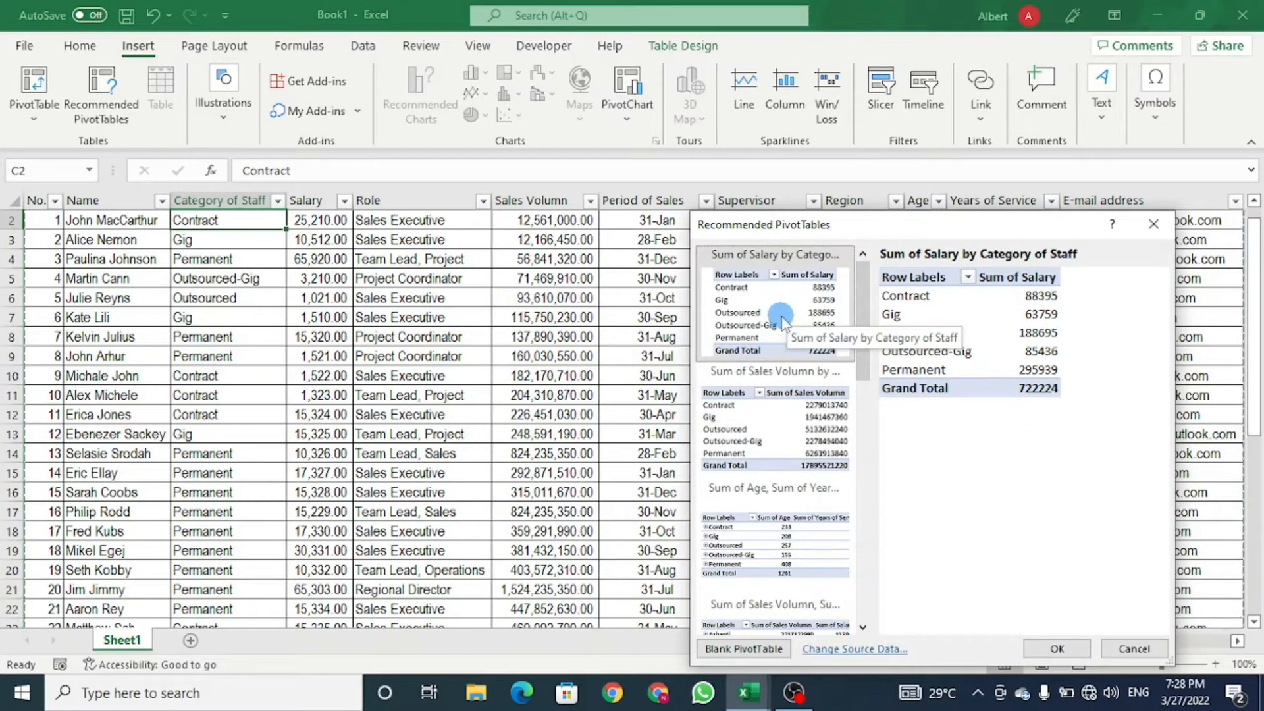
pyautogui.click(1058, 648)
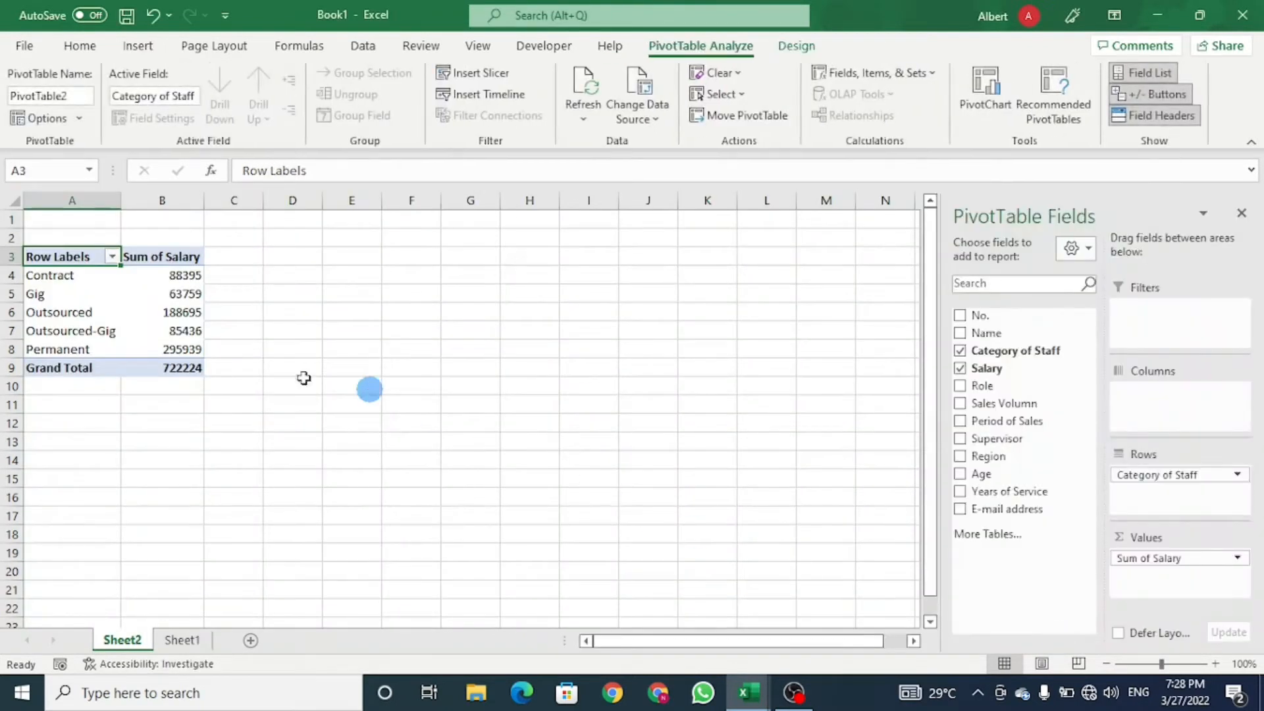
pyautogui.click(73, 305)
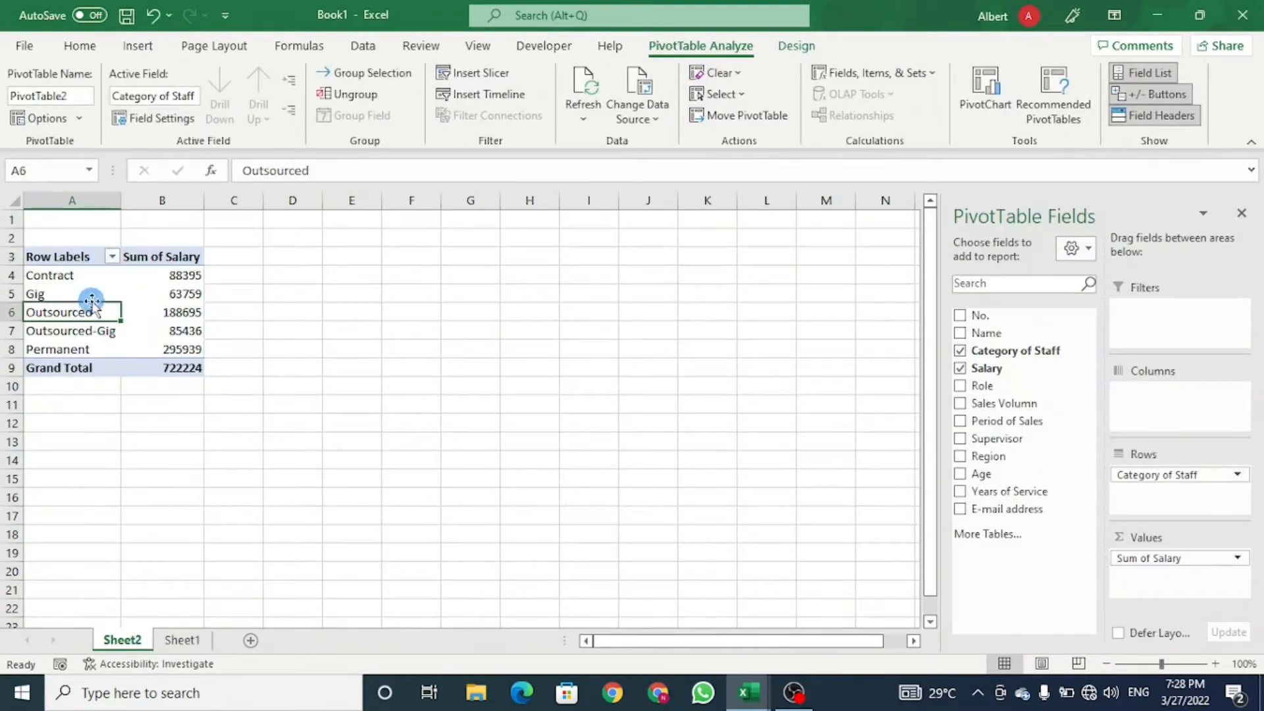
# - Delete the worksheet Sheet2 that holds the recommended PivotTable
pyautogui.click(123, 642)
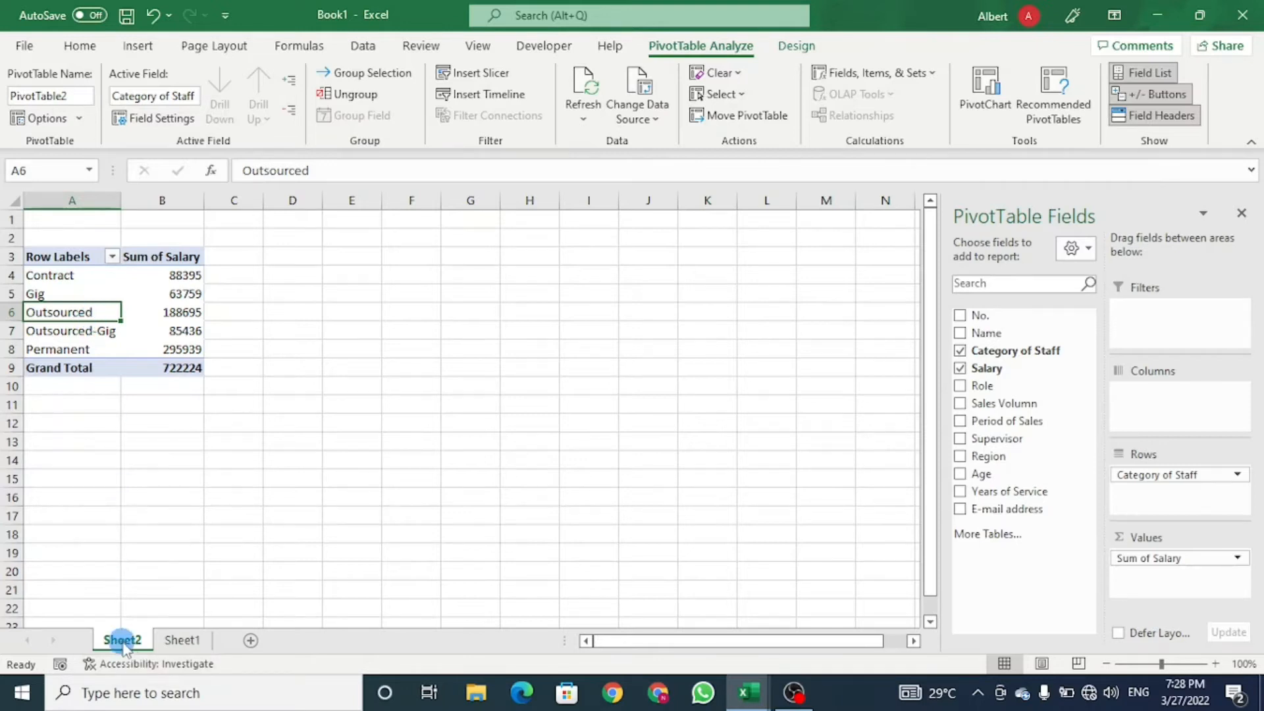
pyautogui.rightClick(124, 646)
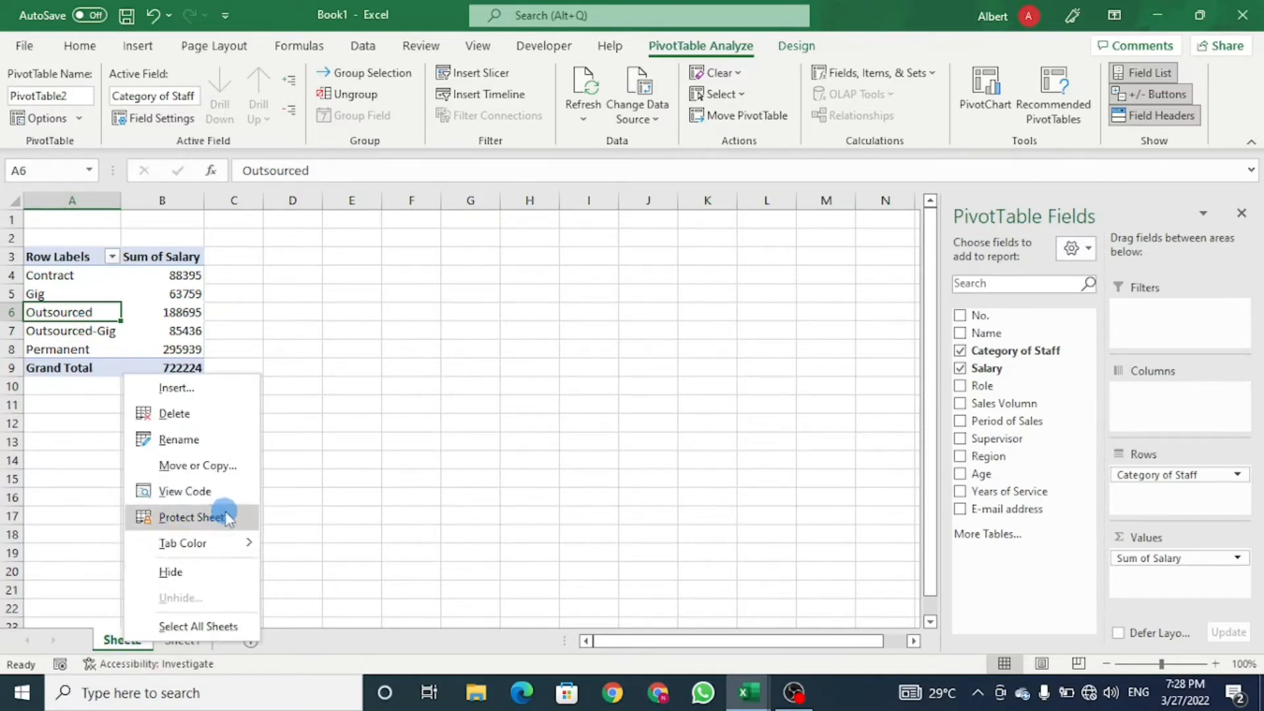
pyautogui.click(218, 420)
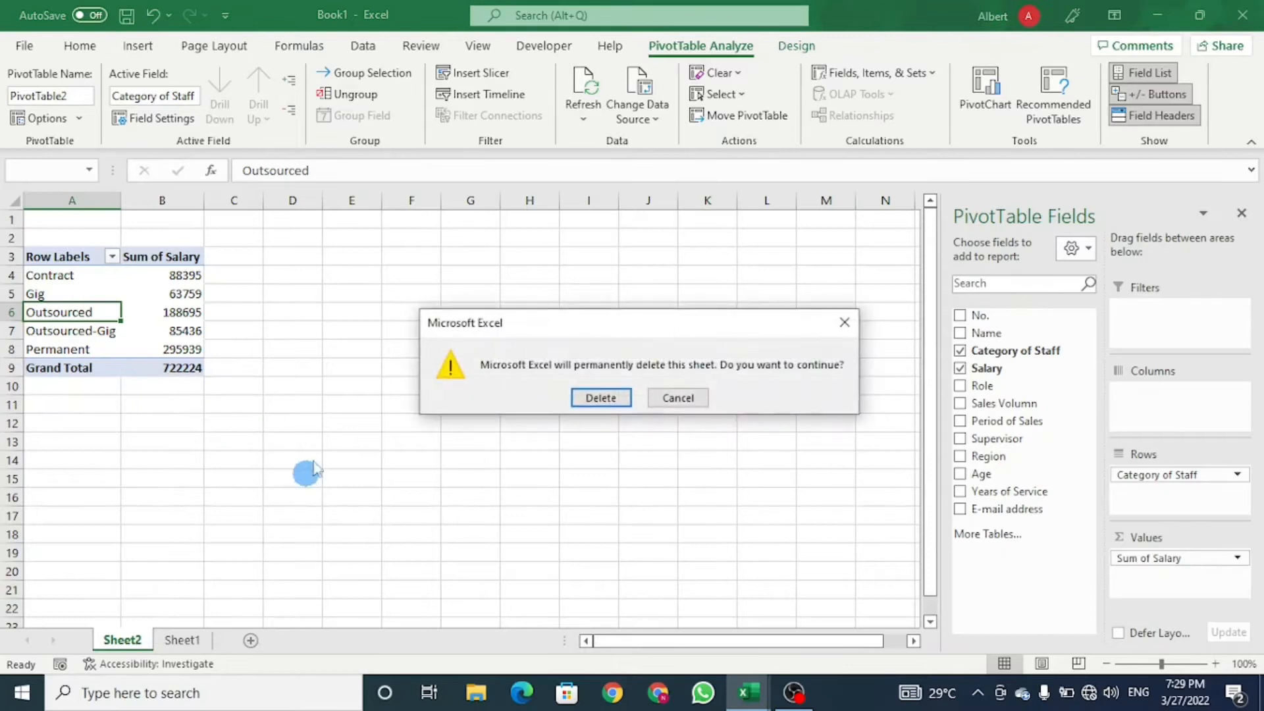
pyautogui.click(601, 398)
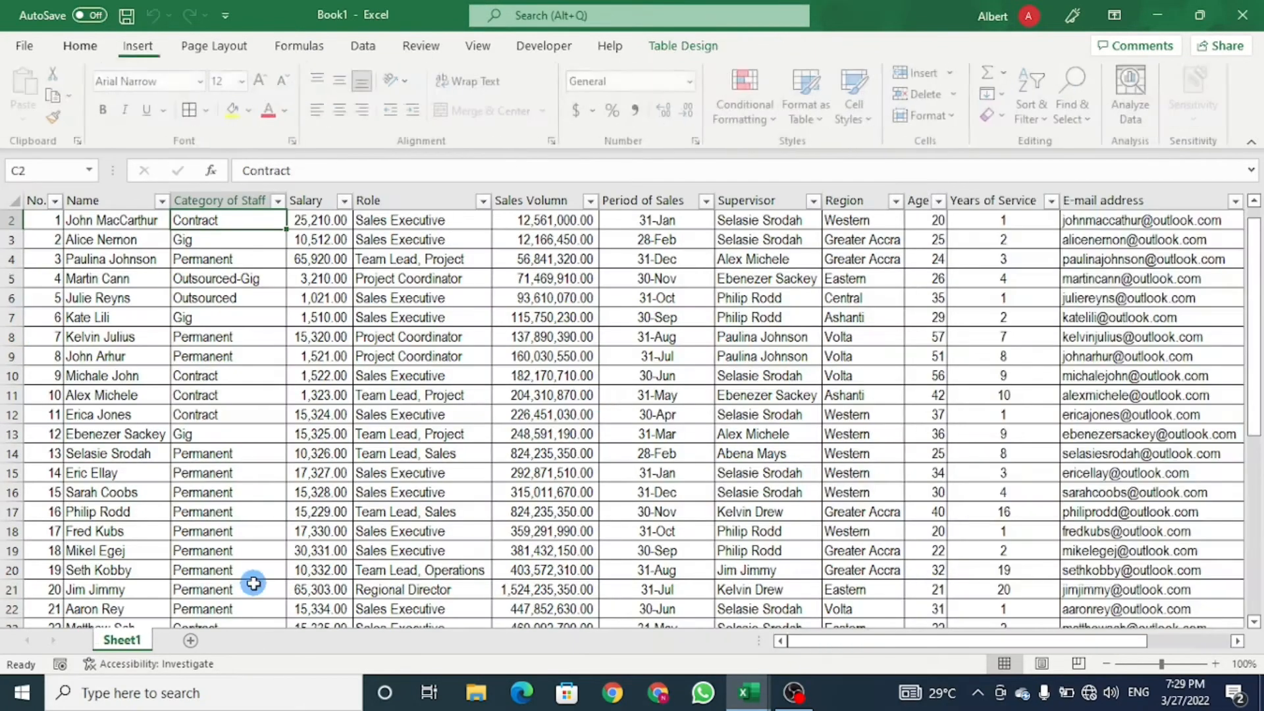
# - Create a blank PivotTable from the Productivity table on a new worksheet
pyautogui.click(203, 324)
pyautogui.press('Up')
pyautogui.press('Up')
pyautogui.press('Up')
pyautogui.press('Up')
pyautogui.press('Up')
pyautogui.press('Up')
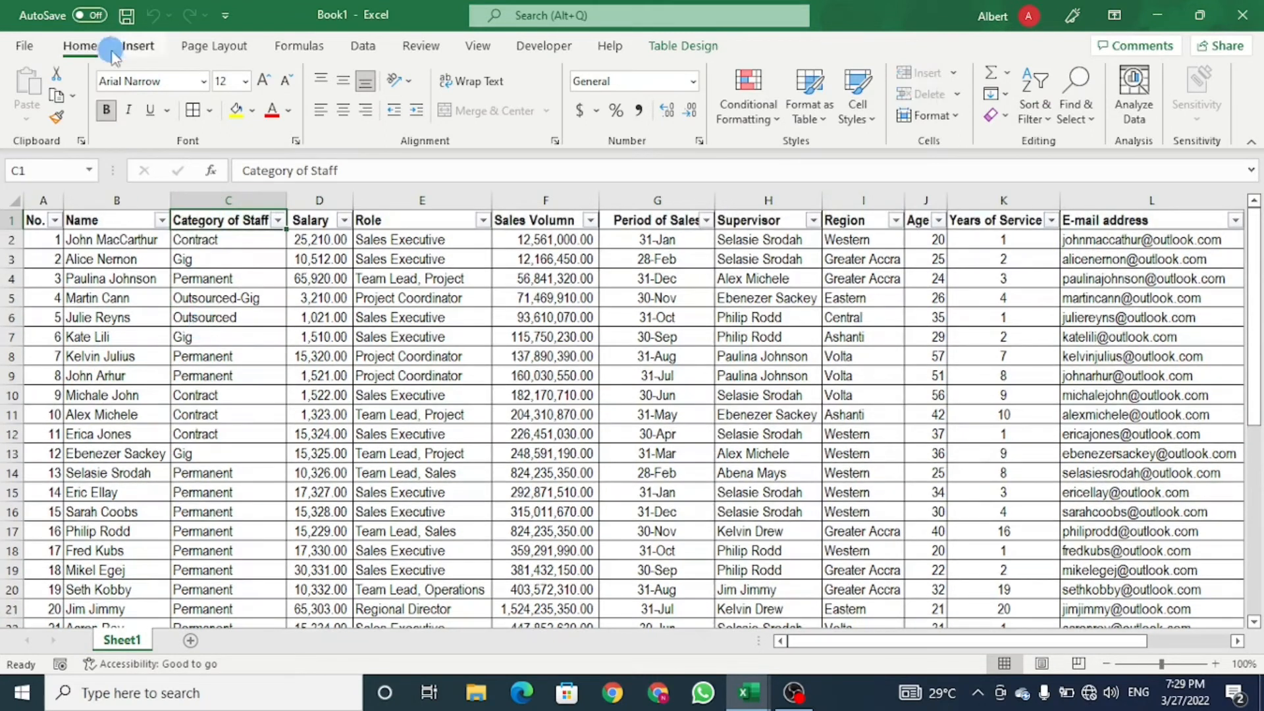
pyautogui.click(139, 46)
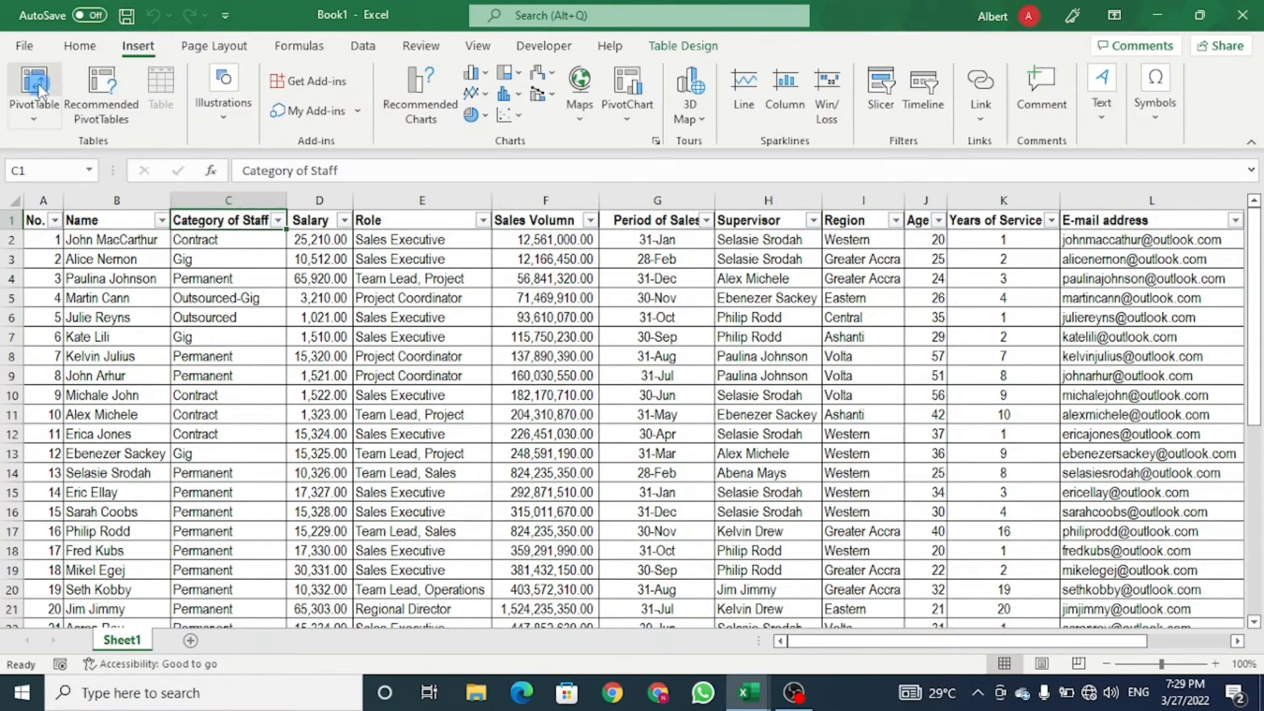
pyautogui.click(36, 85)
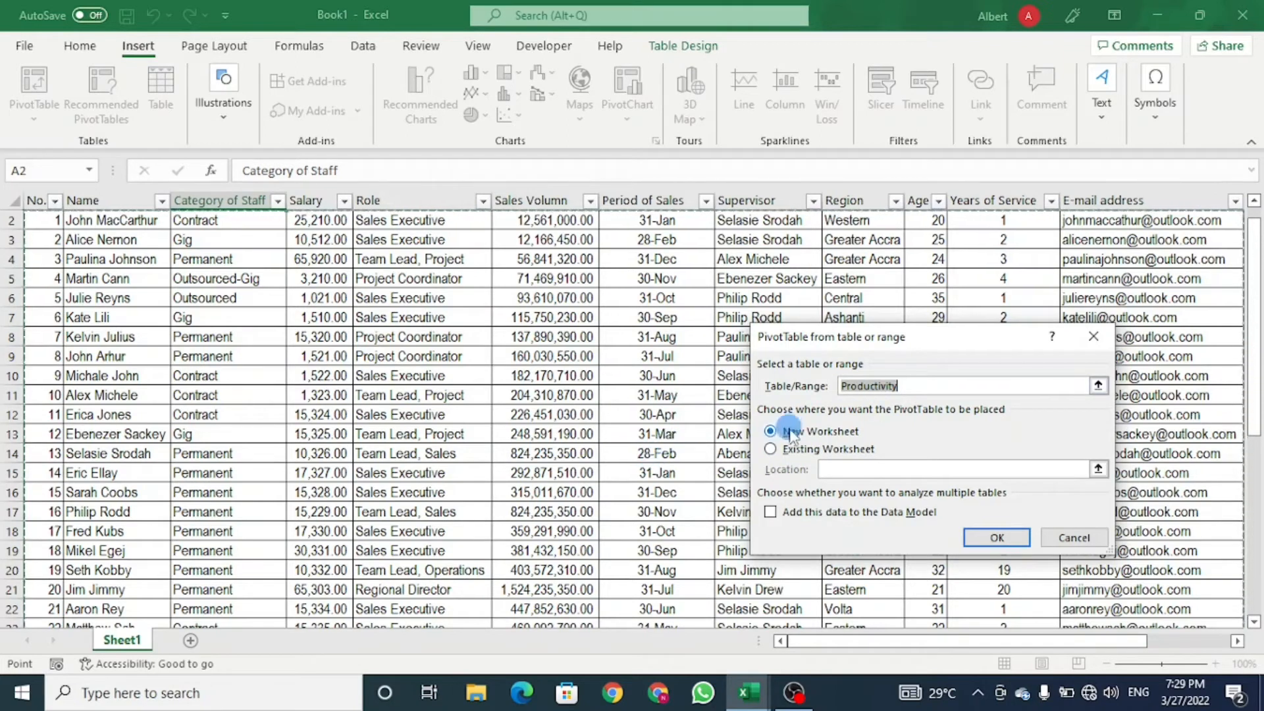
pyautogui.click(996, 539)
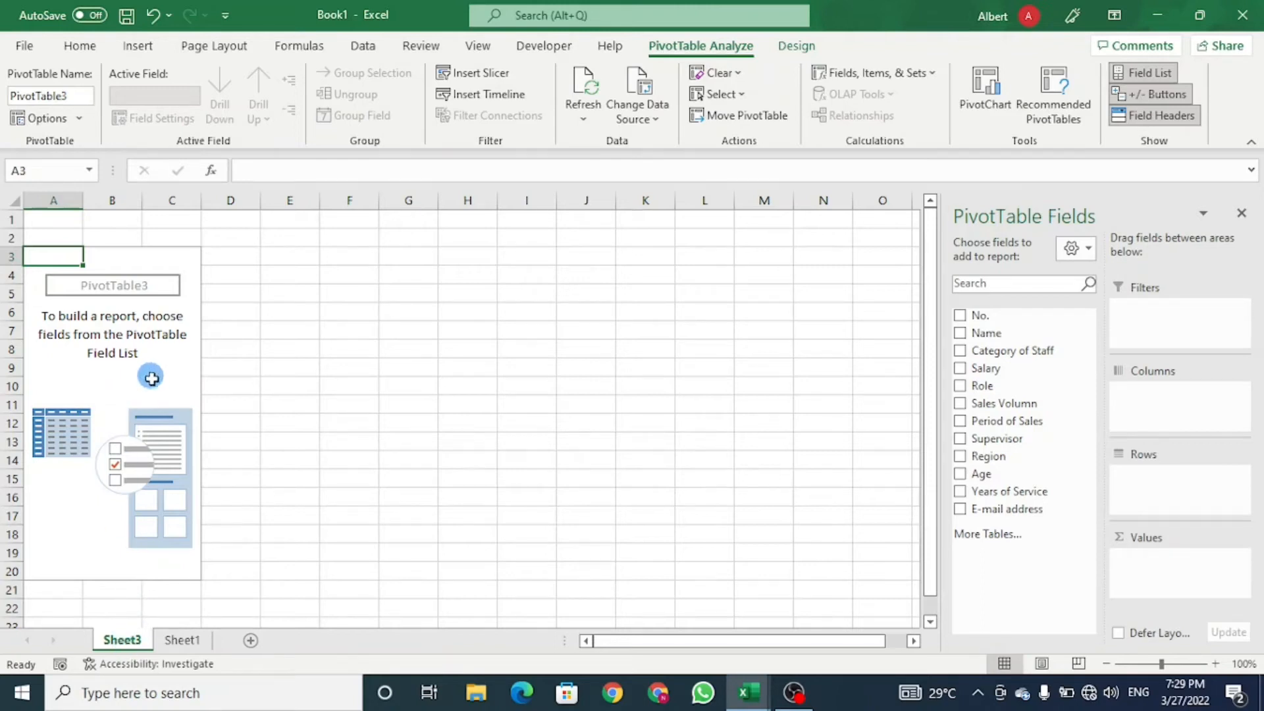
# - Try the PivotTable Fields pane layouts Fields Section and Areas Section Stacked and Fields Section Only
pyautogui.click(171, 363)
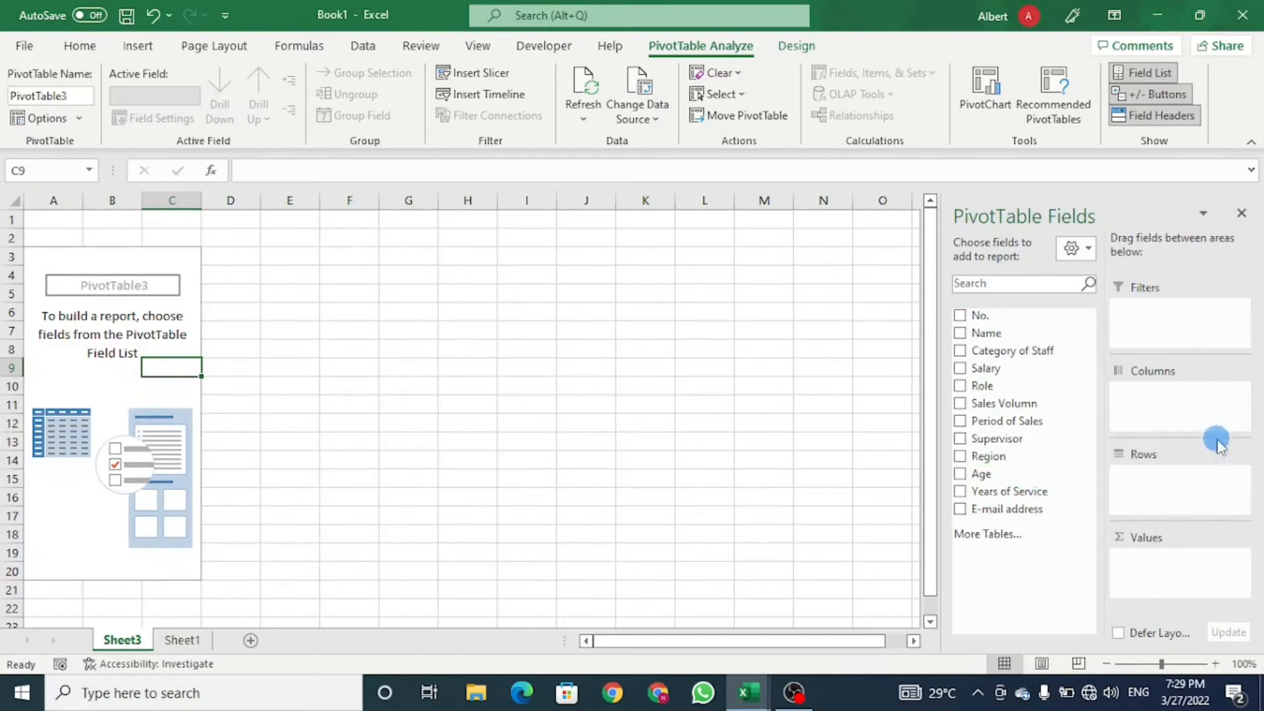
pyautogui.click(1088, 249)
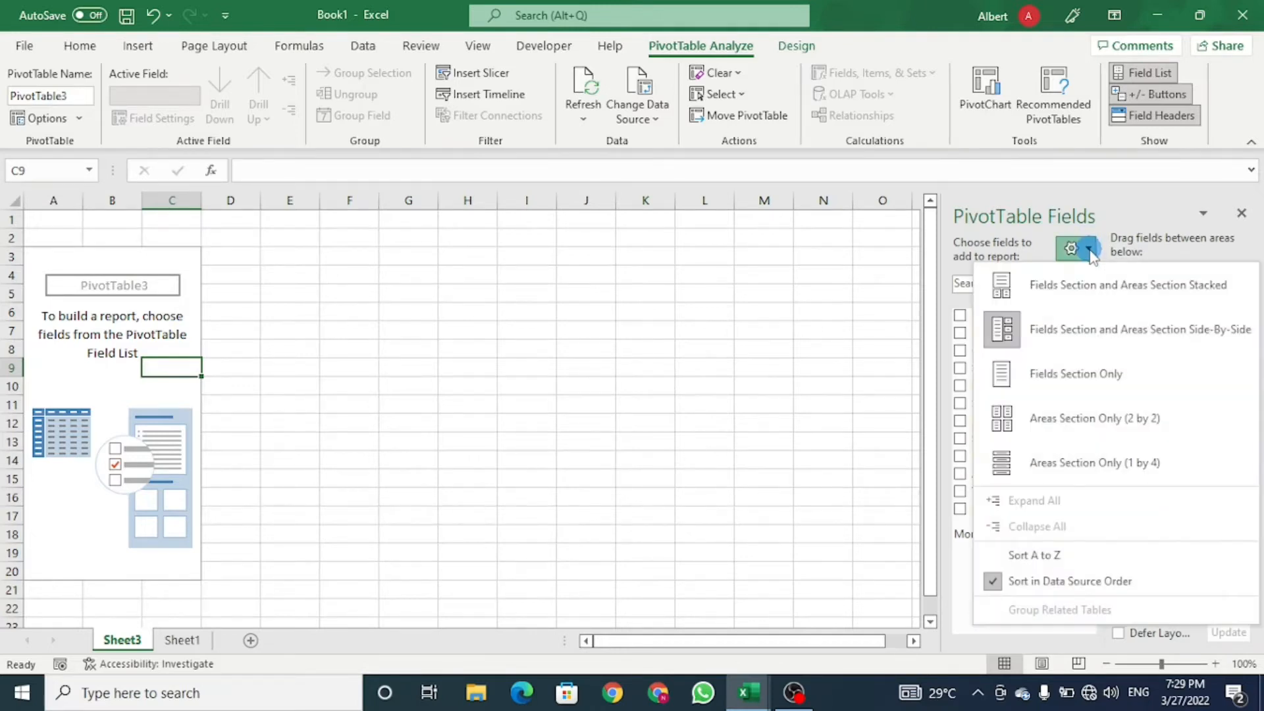
pyautogui.click(1100, 293)
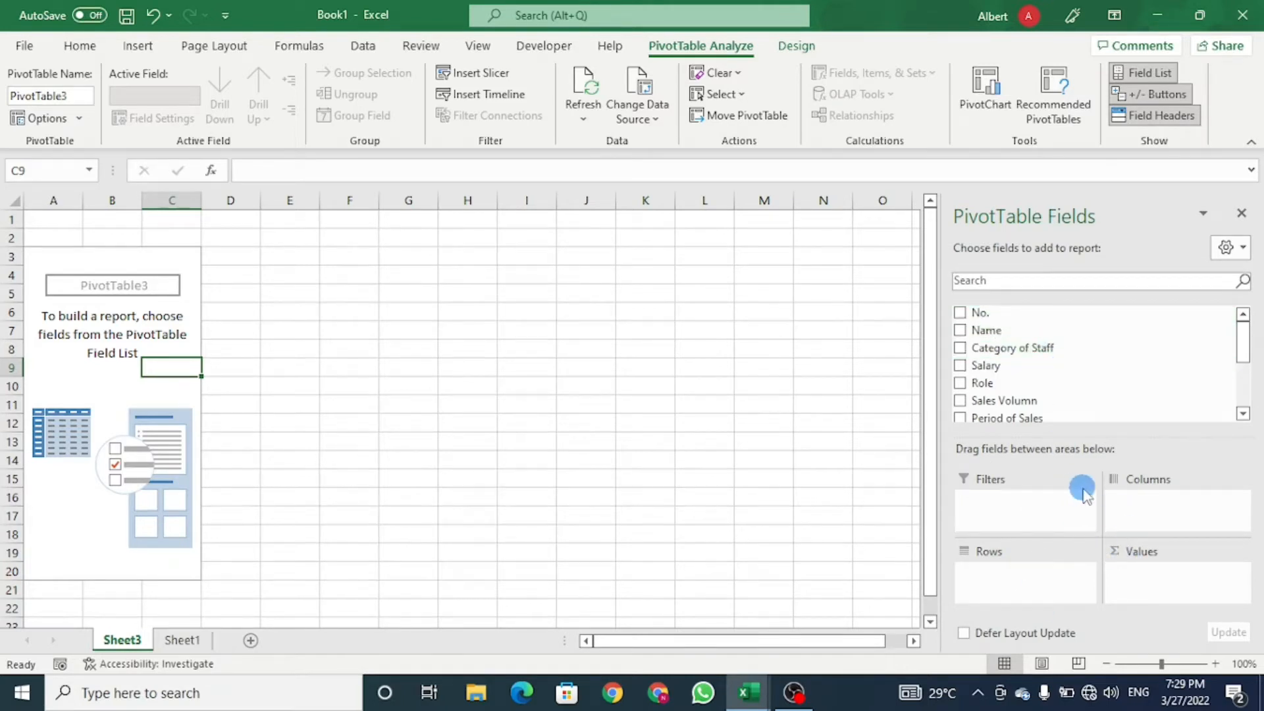
pyautogui.click(1245, 250)
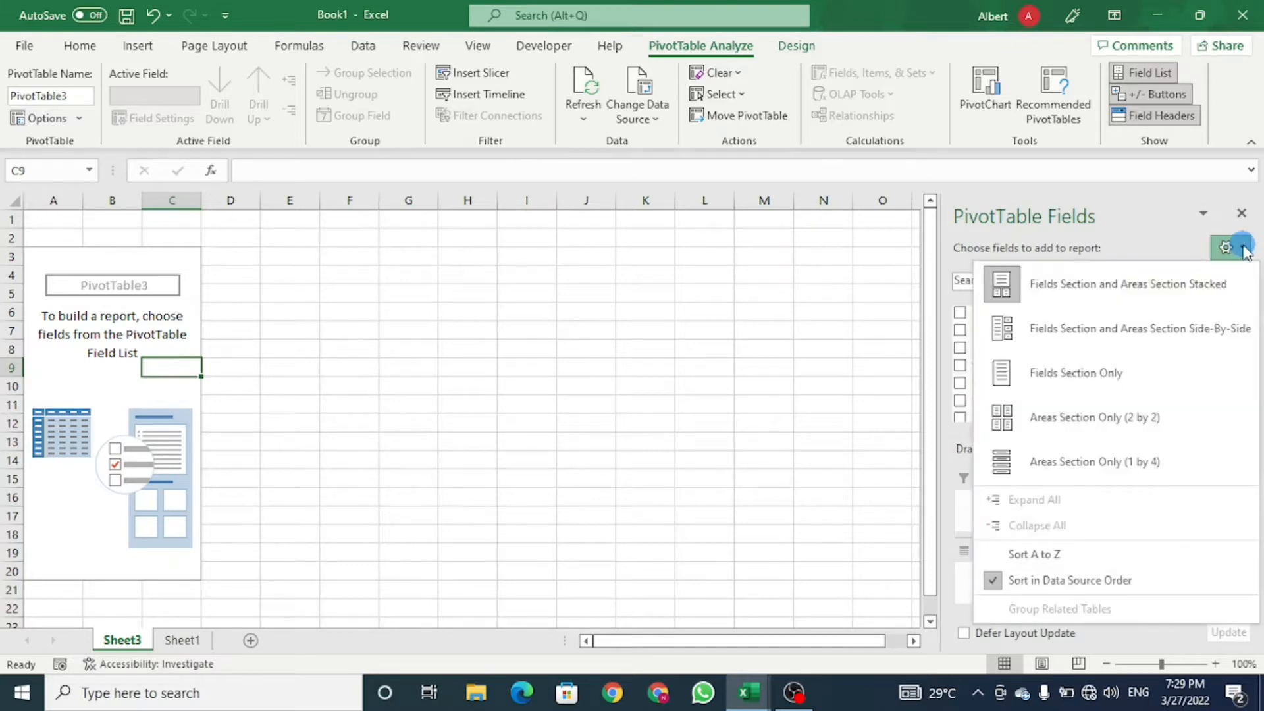
pyautogui.click(1091, 375)
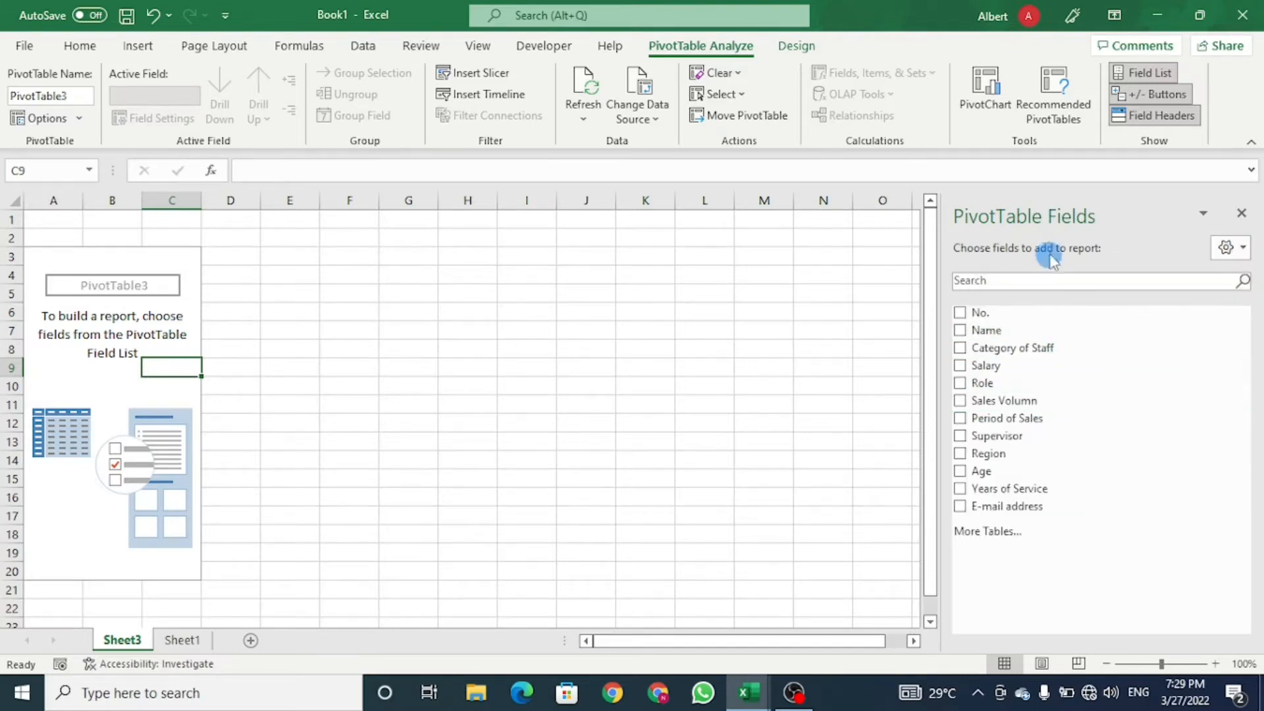
# - Try the 2 by 2 and 1 by 4 Areas Section Only layouts and return the pane to Fields Section and Areas Section Side-By-Side
pyautogui.click(1244, 249)
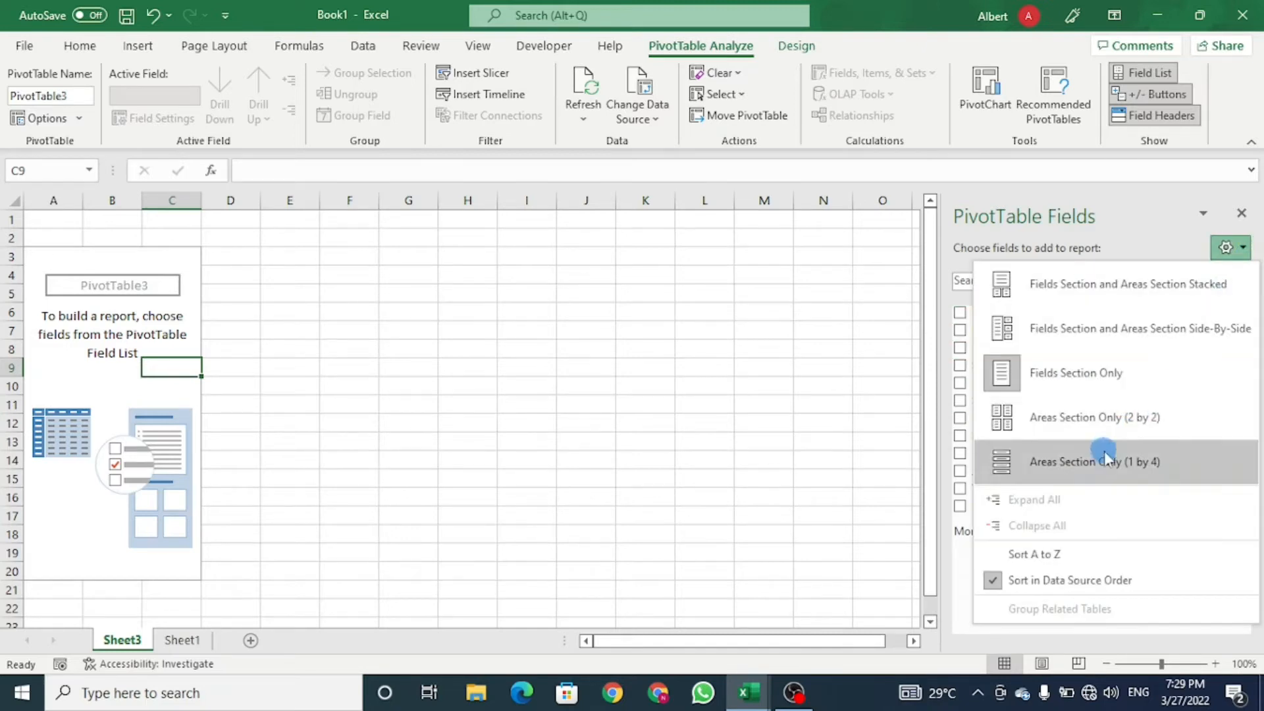
pyautogui.click(1118, 428)
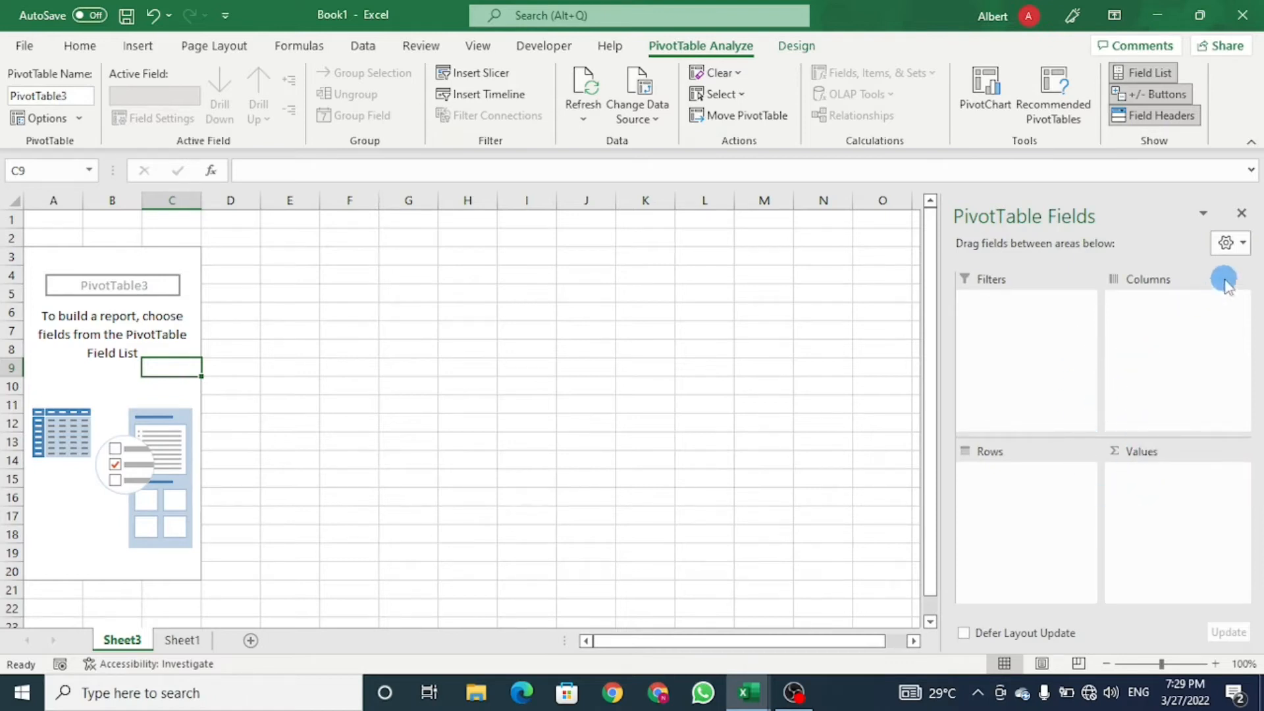
pyautogui.click(1242, 244)
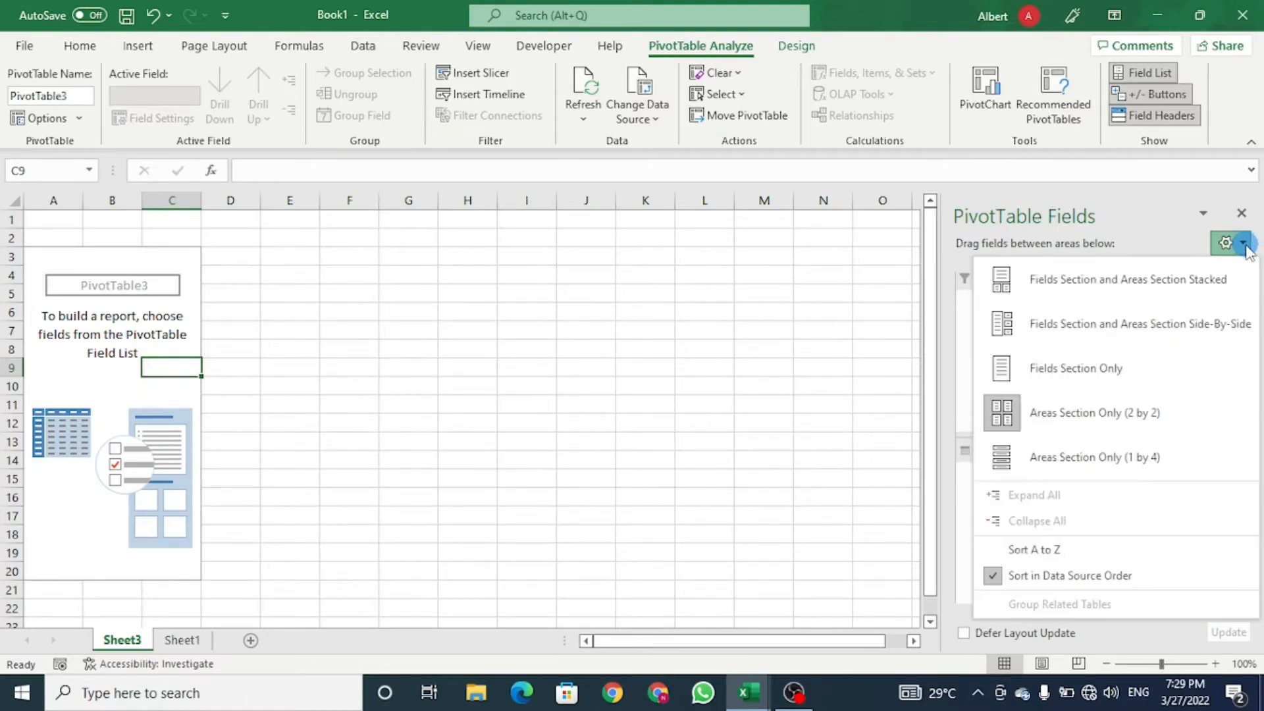
pyautogui.click(1058, 457)
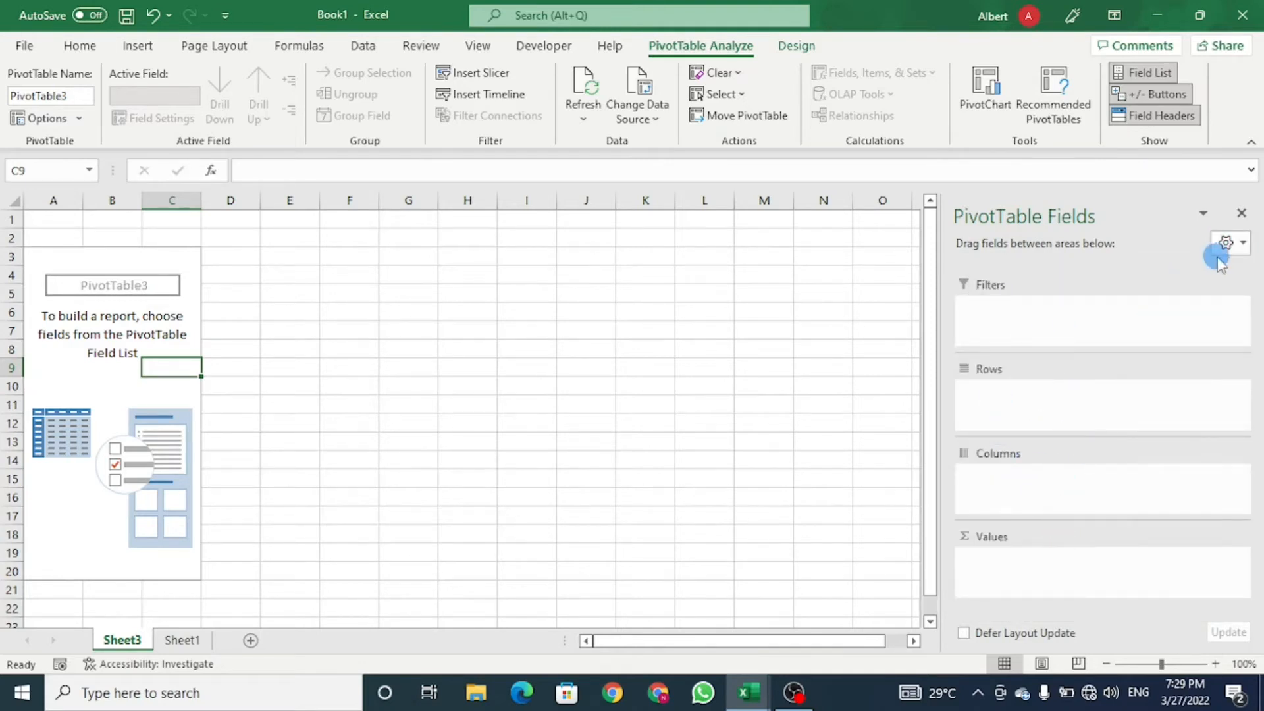
pyautogui.click(1242, 245)
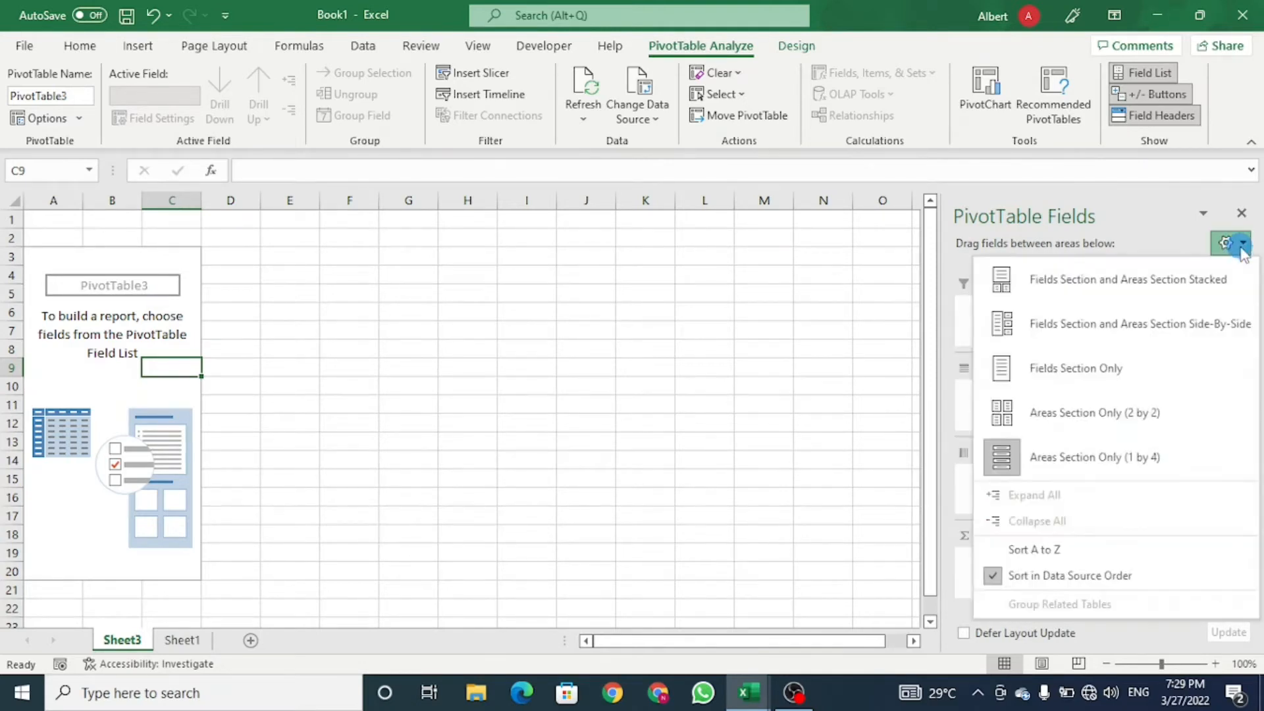
pyautogui.click(1148, 315)
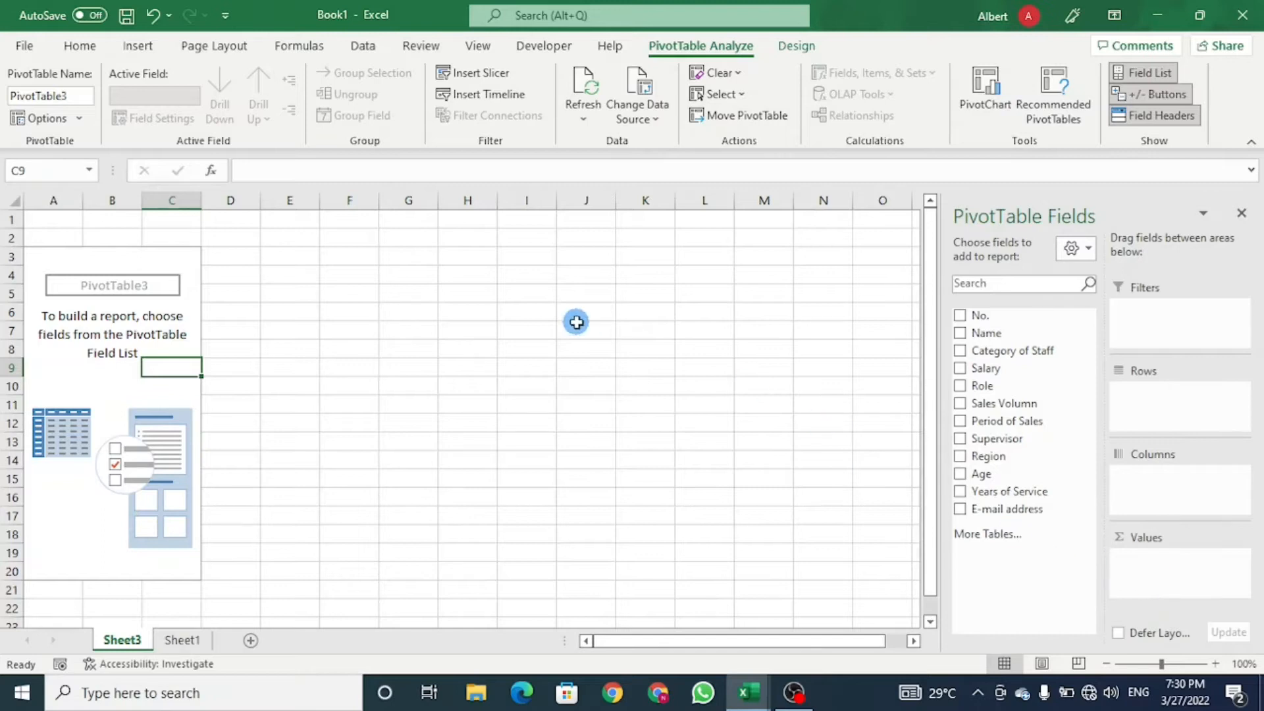
# - Place the Category of Staff field in the Rows area and go through the resulting row labels
pyautogui.click(131, 348)
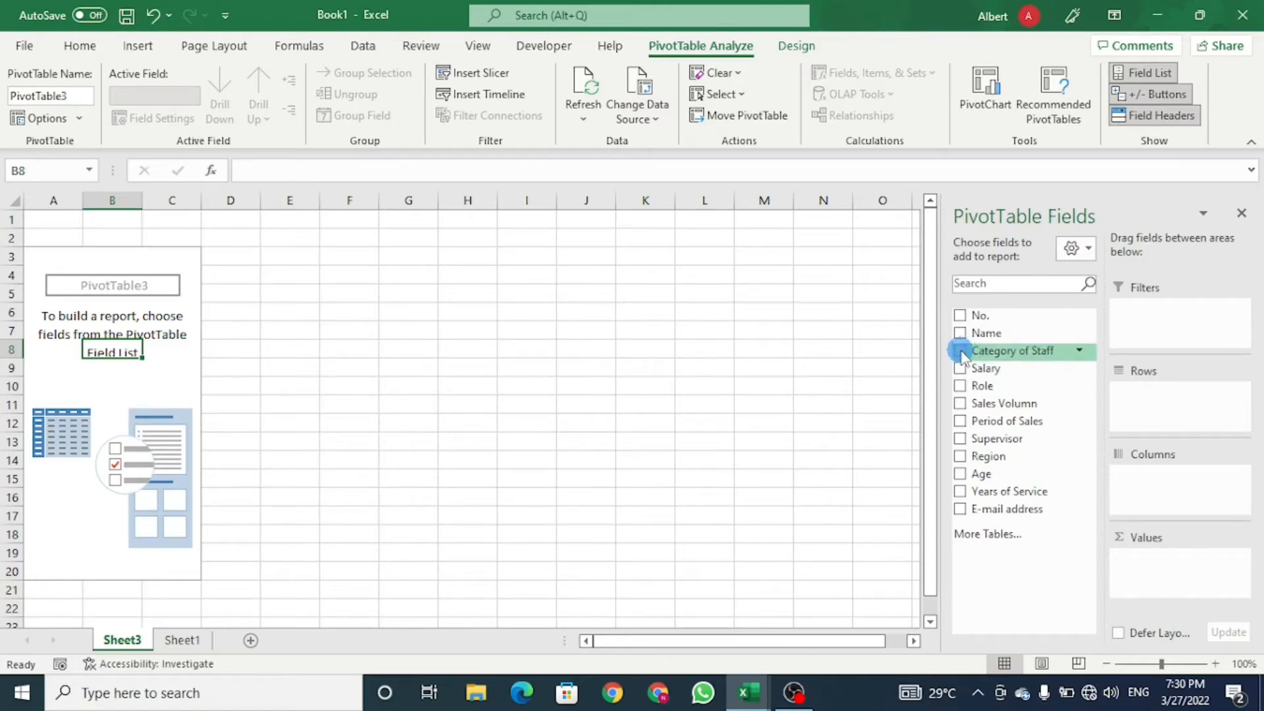
pyautogui.moveTo(972, 350); pyautogui.dragTo(1122, 398)
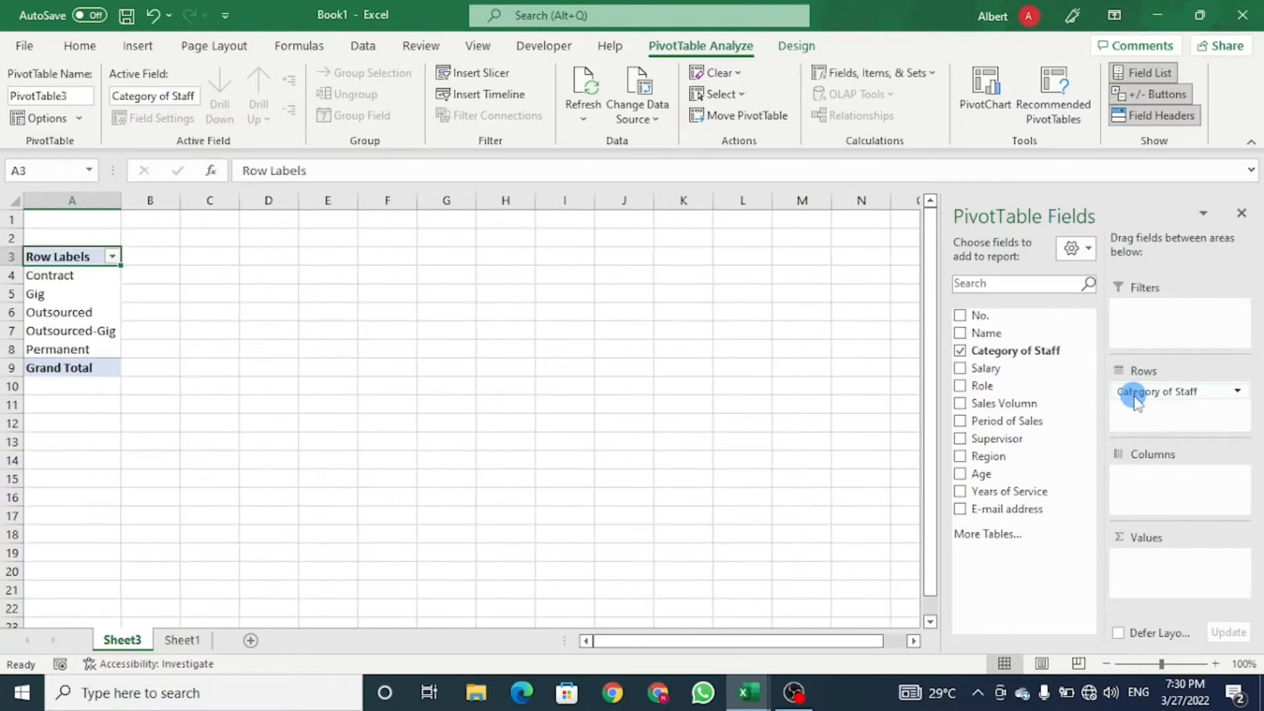
pyautogui.click(78, 275)
pyautogui.click(73, 294)
pyautogui.click(79, 312)
pyautogui.click(80, 338)
pyautogui.moveTo(79, 339); pyautogui.dragTo(82, 343)
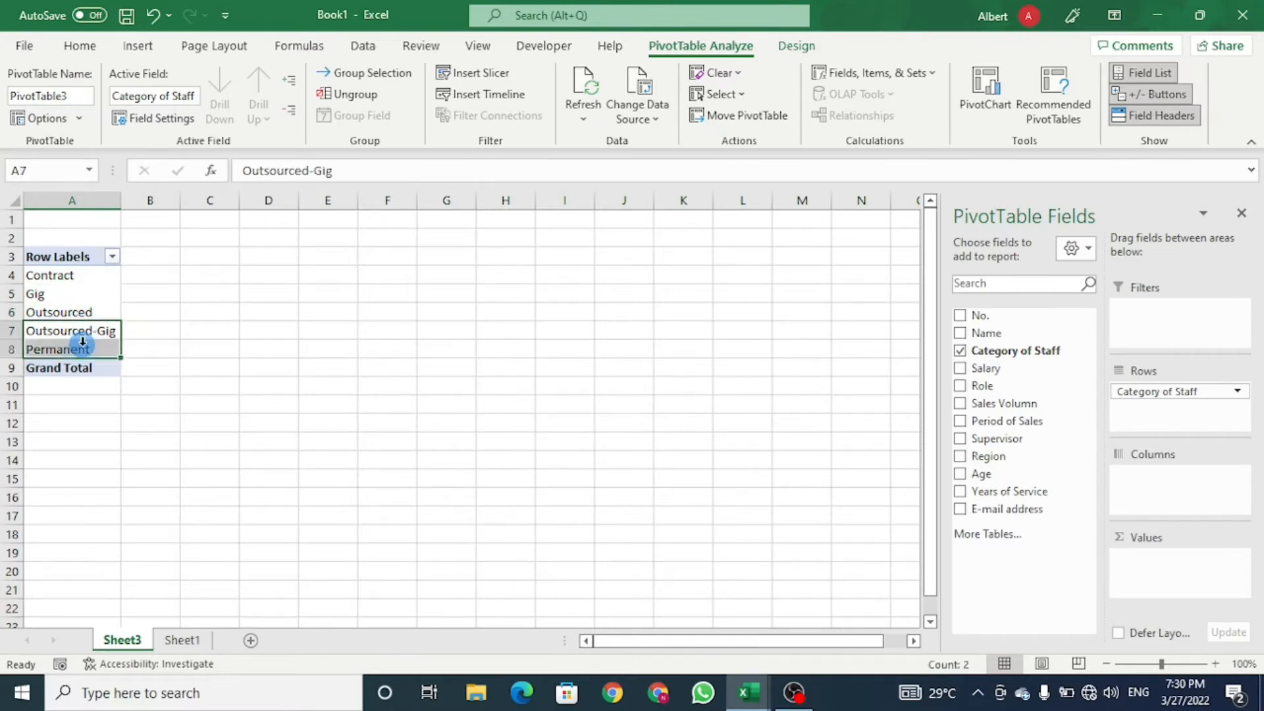
pyautogui.click(82, 342)
pyautogui.click(82, 349)
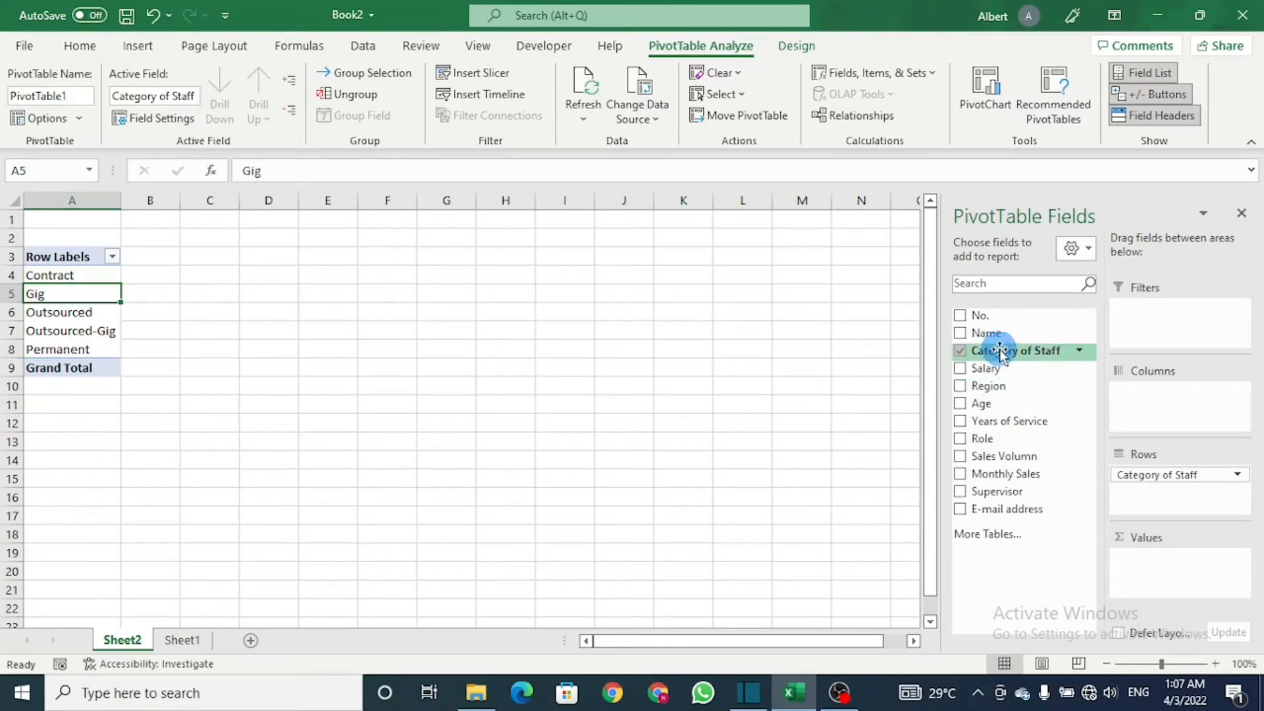
# - Move the Category of Staff field from Rows to the Columns area and go through the column labels
pyautogui.moveTo(1000, 352); pyautogui.dragTo(1157, 399)
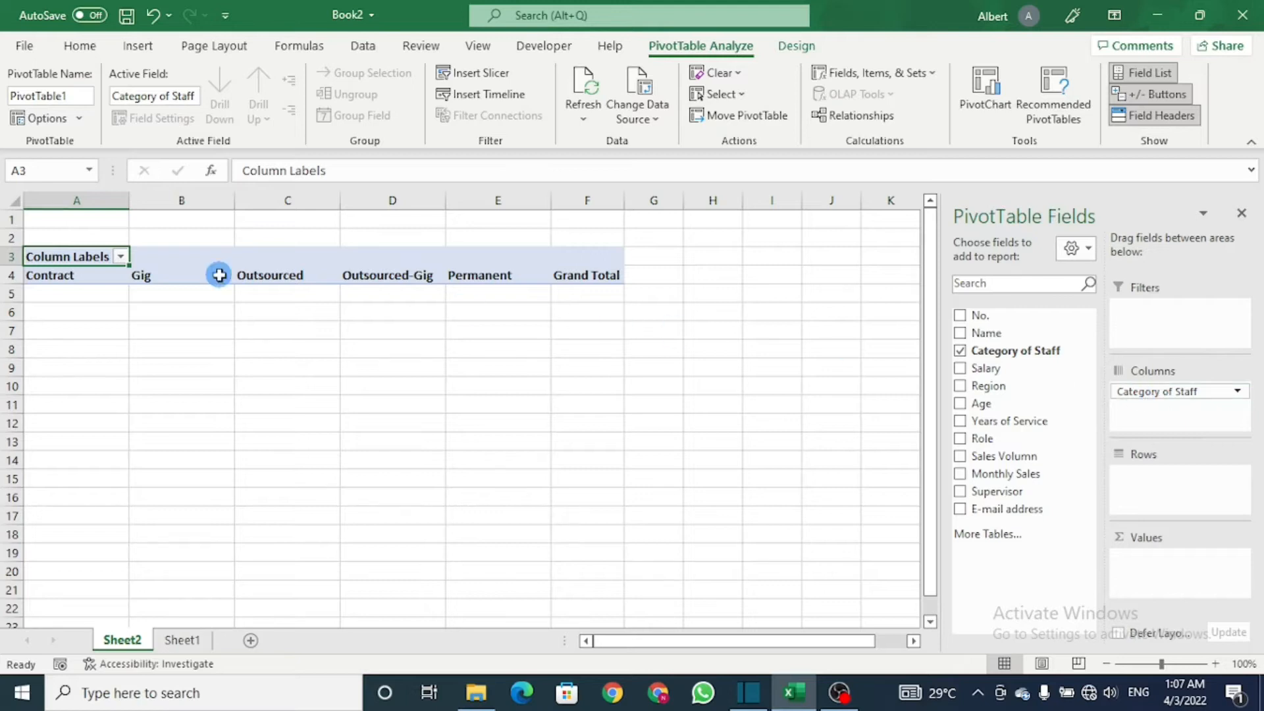
pyautogui.click(90, 280)
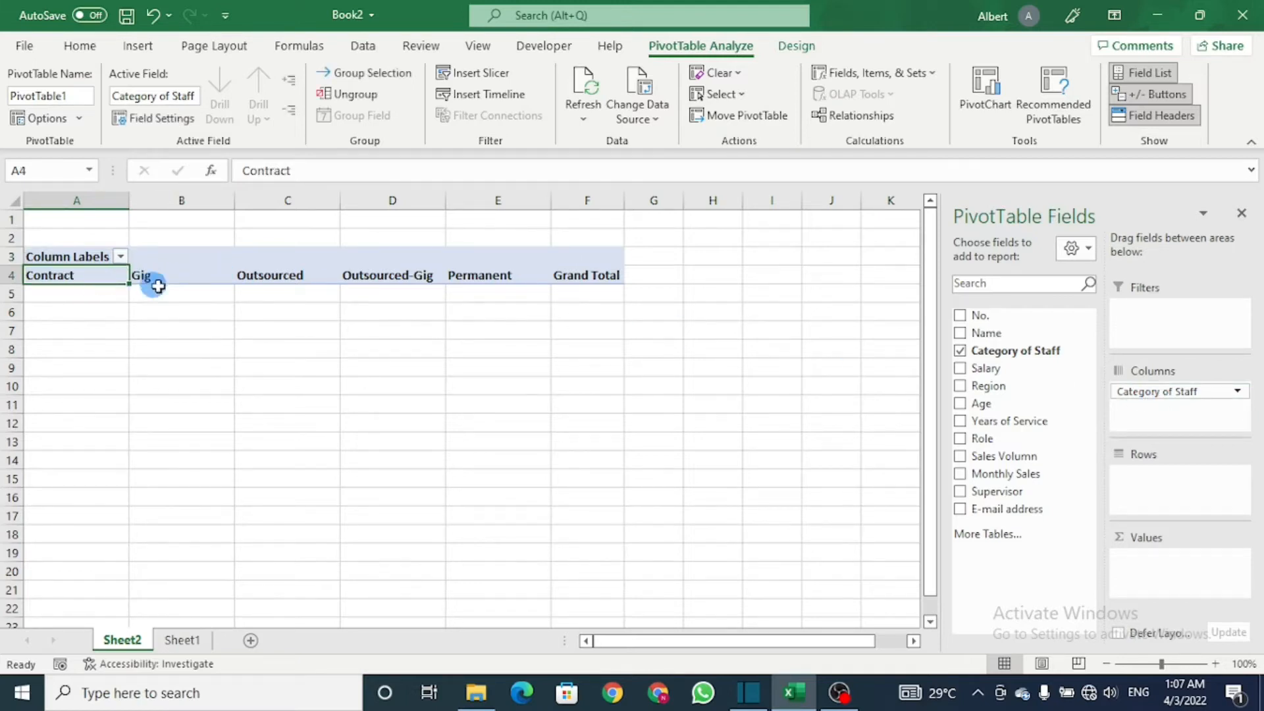
pyautogui.click(181, 275)
pyautogui.click(275, 276)
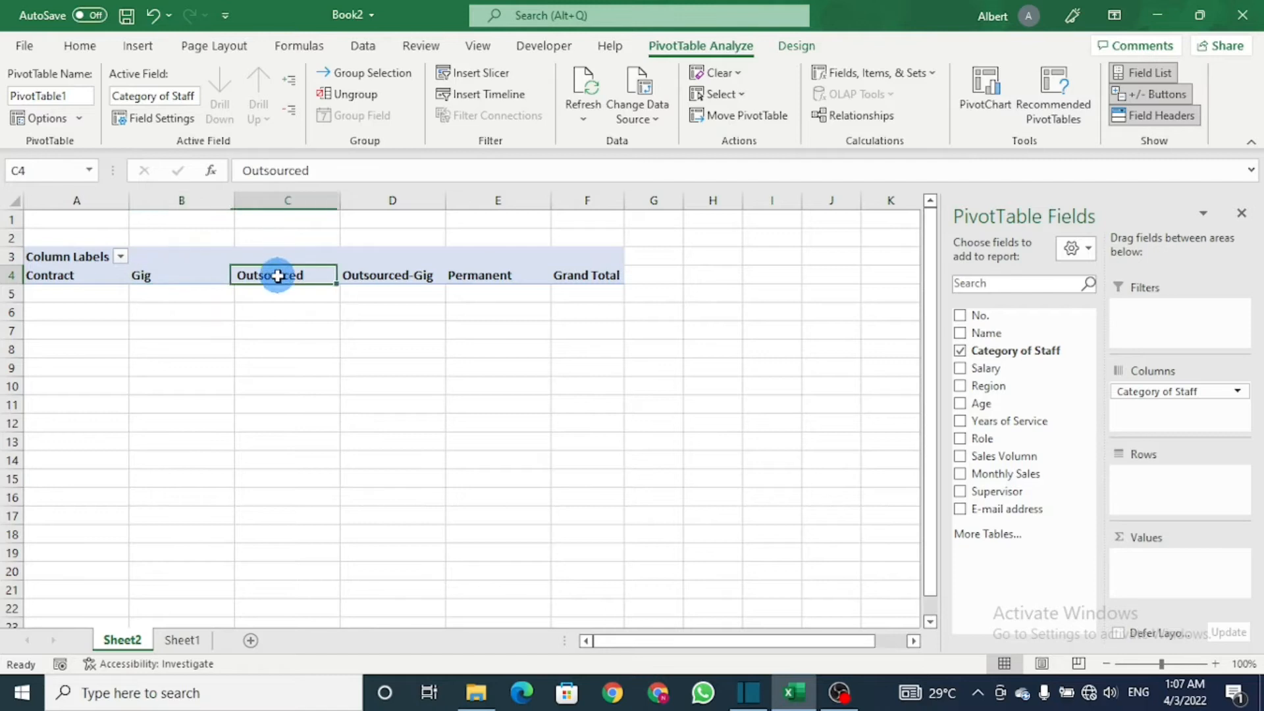
pyautogui.click(411, 275)
pyautogui.click(485, 276)
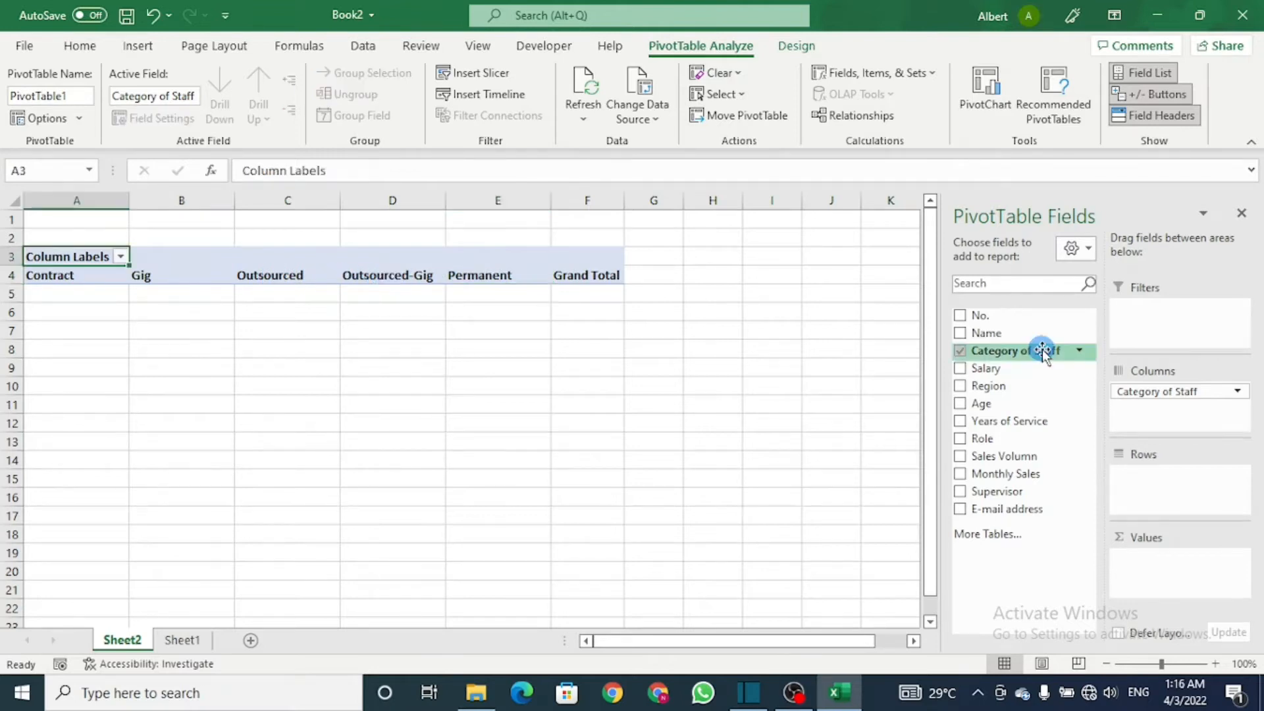
# - Take Category of Staff out of Columns, put it back in Rows, and add Sales Volumn to the Values area
pyautogui.click(961, 352)
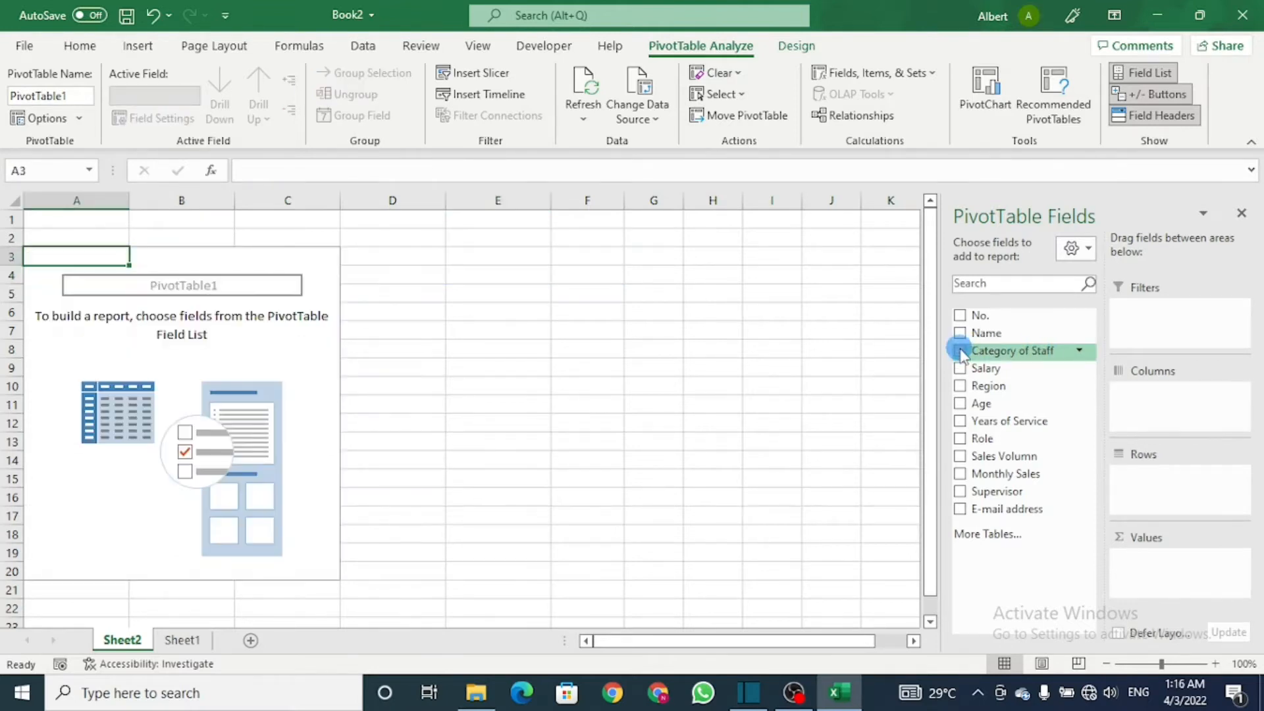
pyautogui.moveTo(979, 351); pyautogui.dragTo(1159, 480)
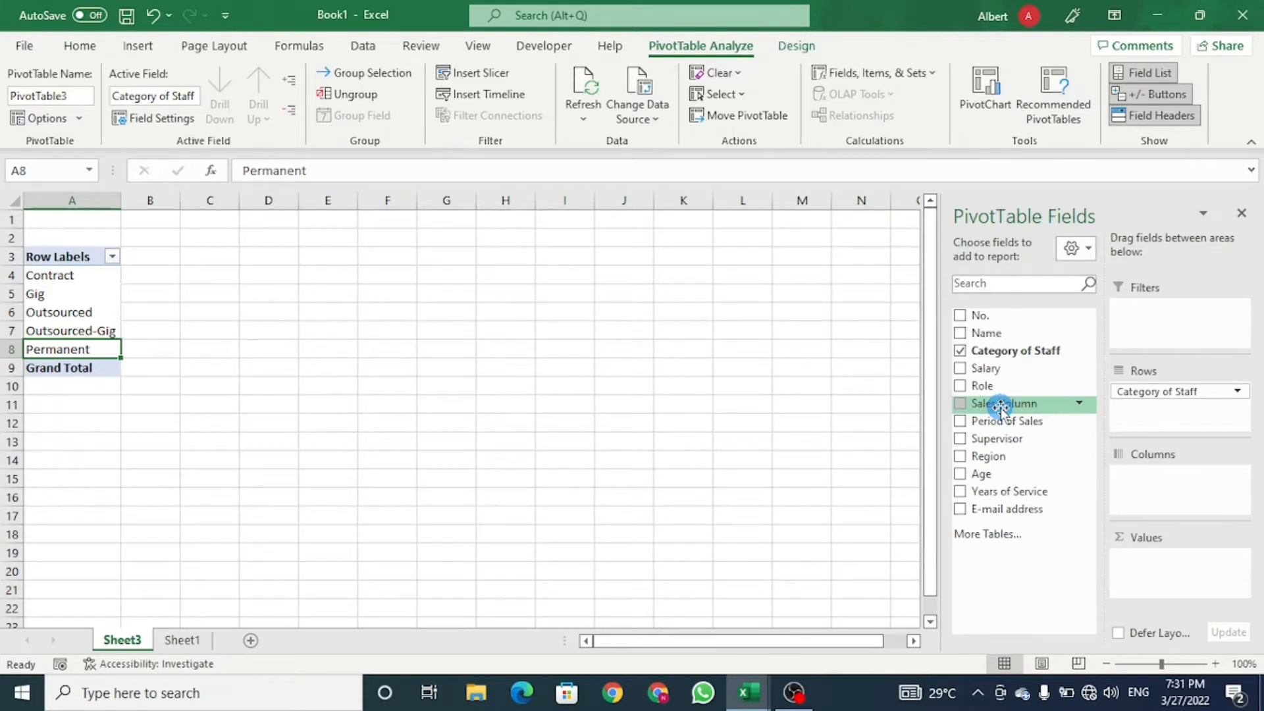
pyautogui.moveTo(1000, 406); pyautogui.dragTo(1192, 563)
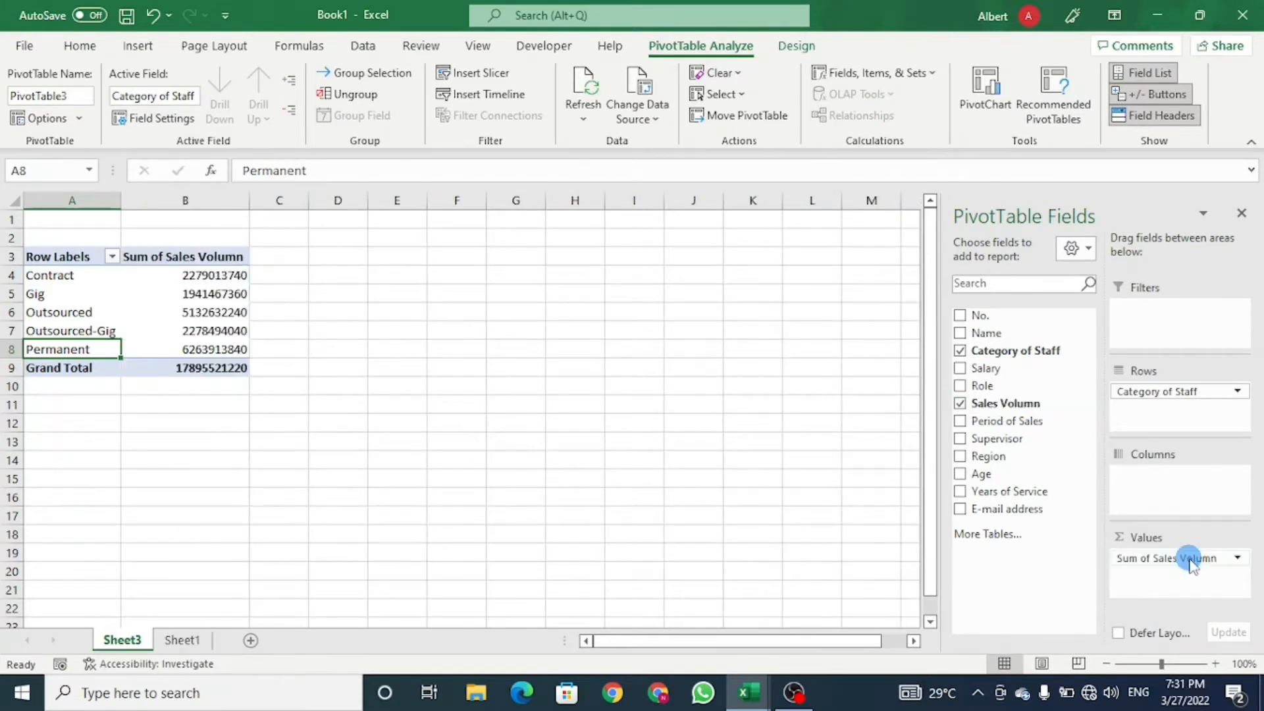
pyautogui.click(221, 278)
pyautogui.click(208, 293)
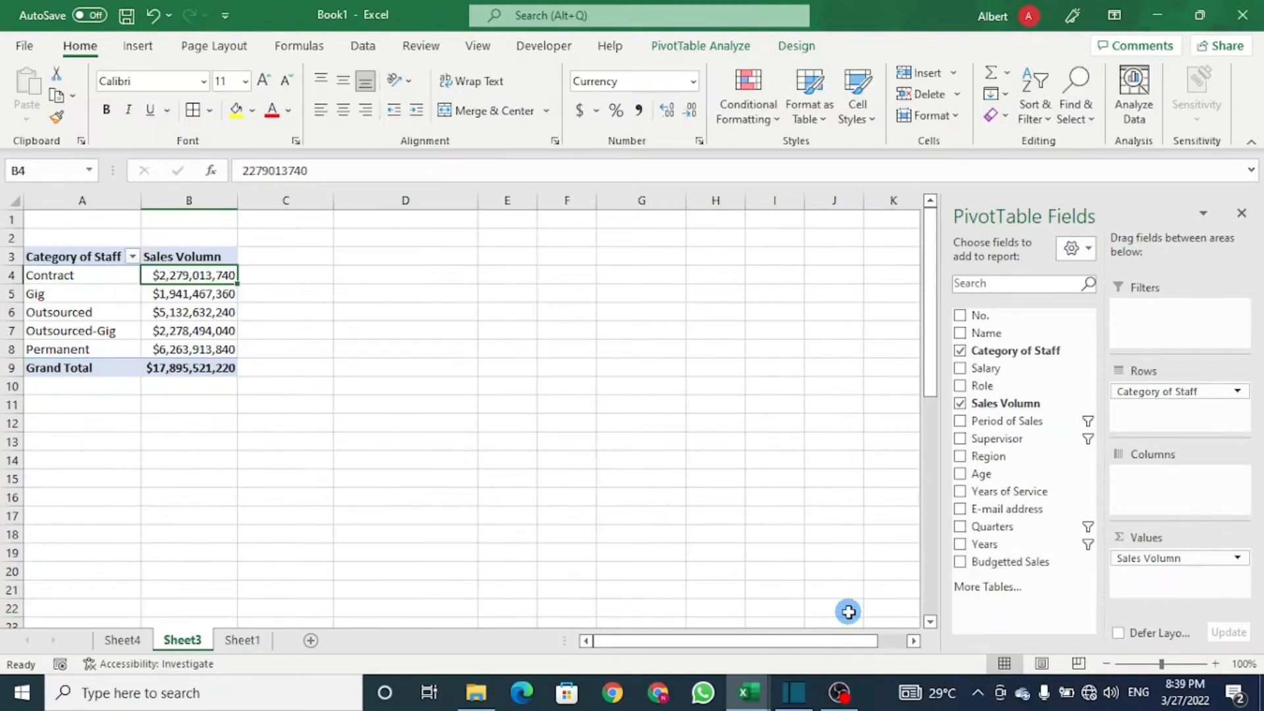
# - Change the value field settings of Sales Volumn to summarize by Count
pyautogui.click(1144, 558)
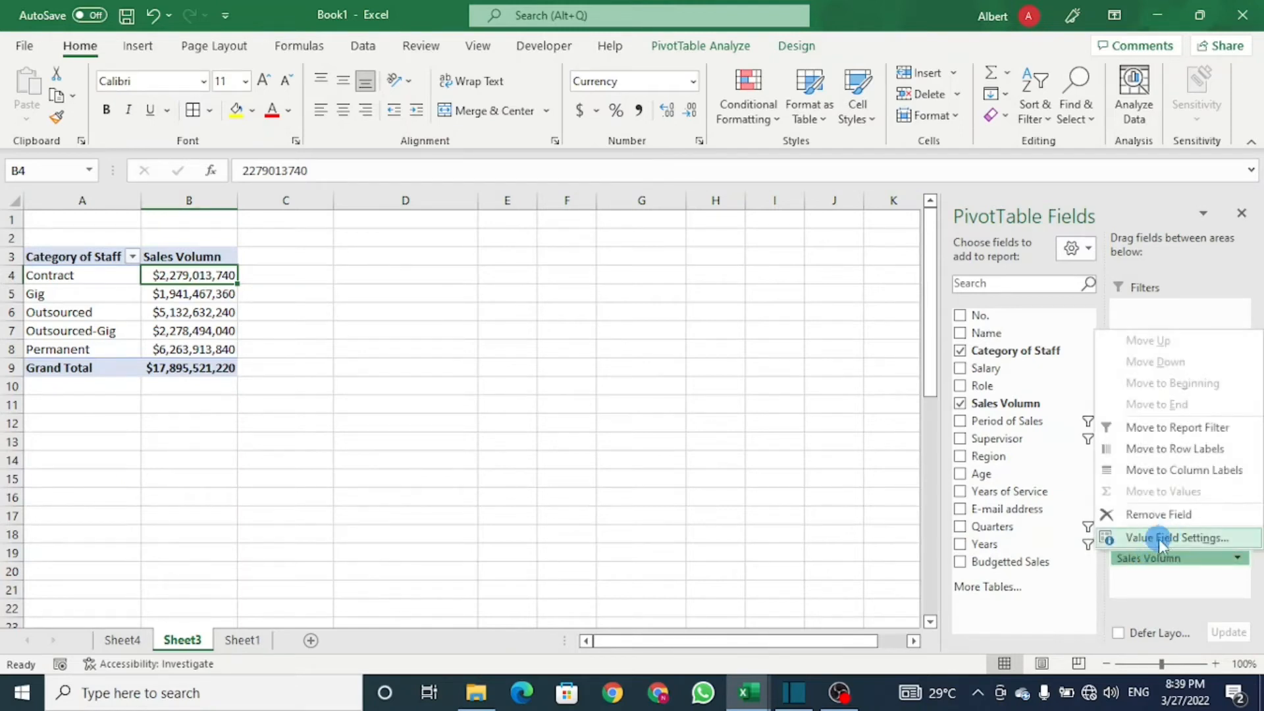
pyautogui.click(1159, 538)
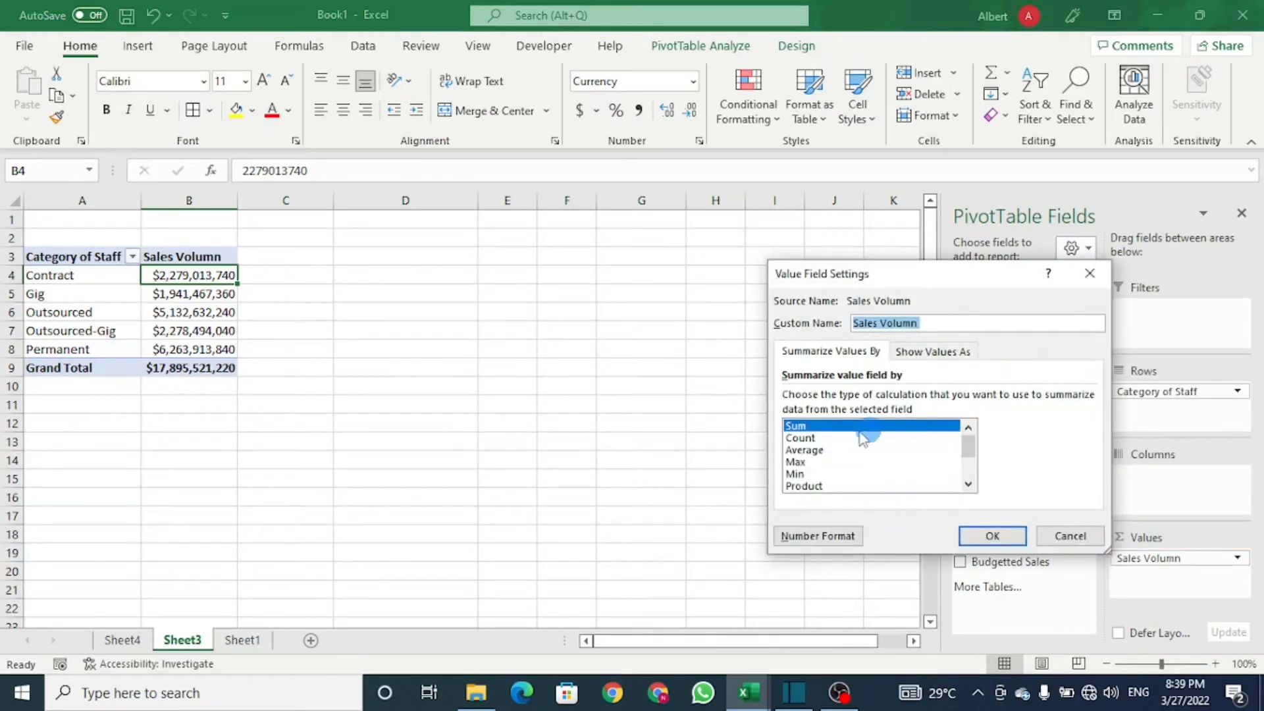
pyautogui.click(801, 438)
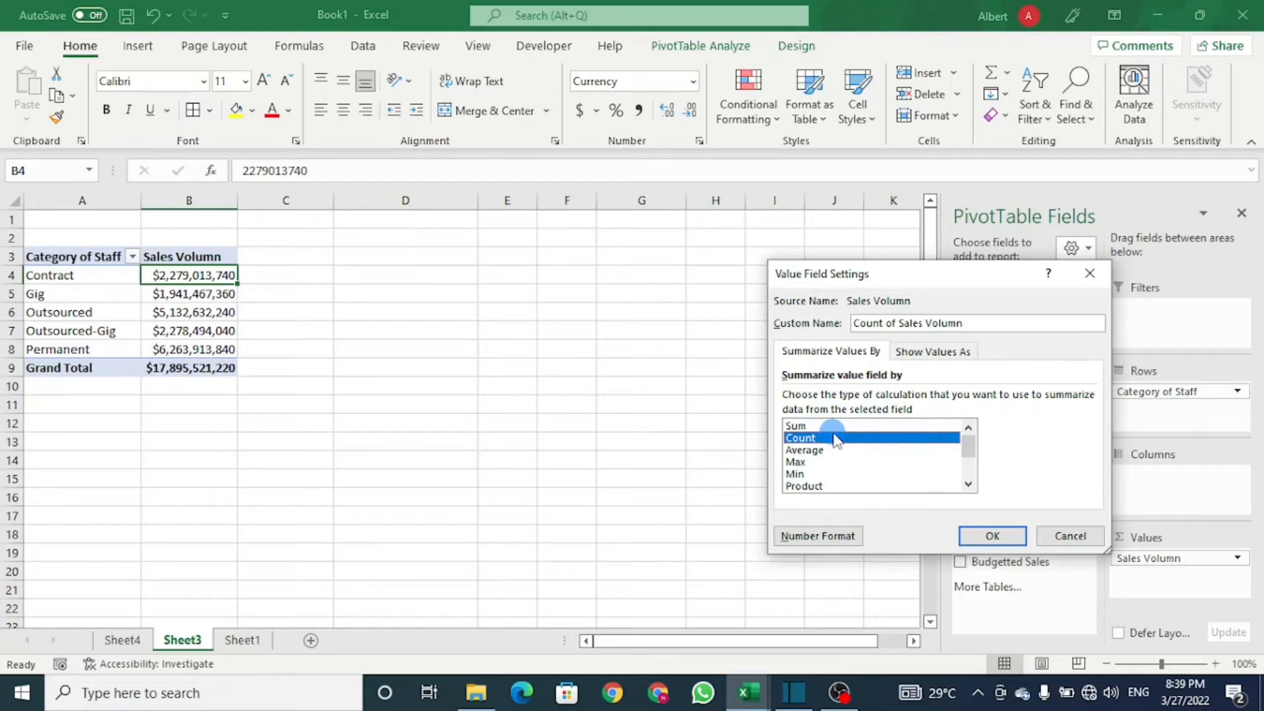
pyautogui.click(980, 535)
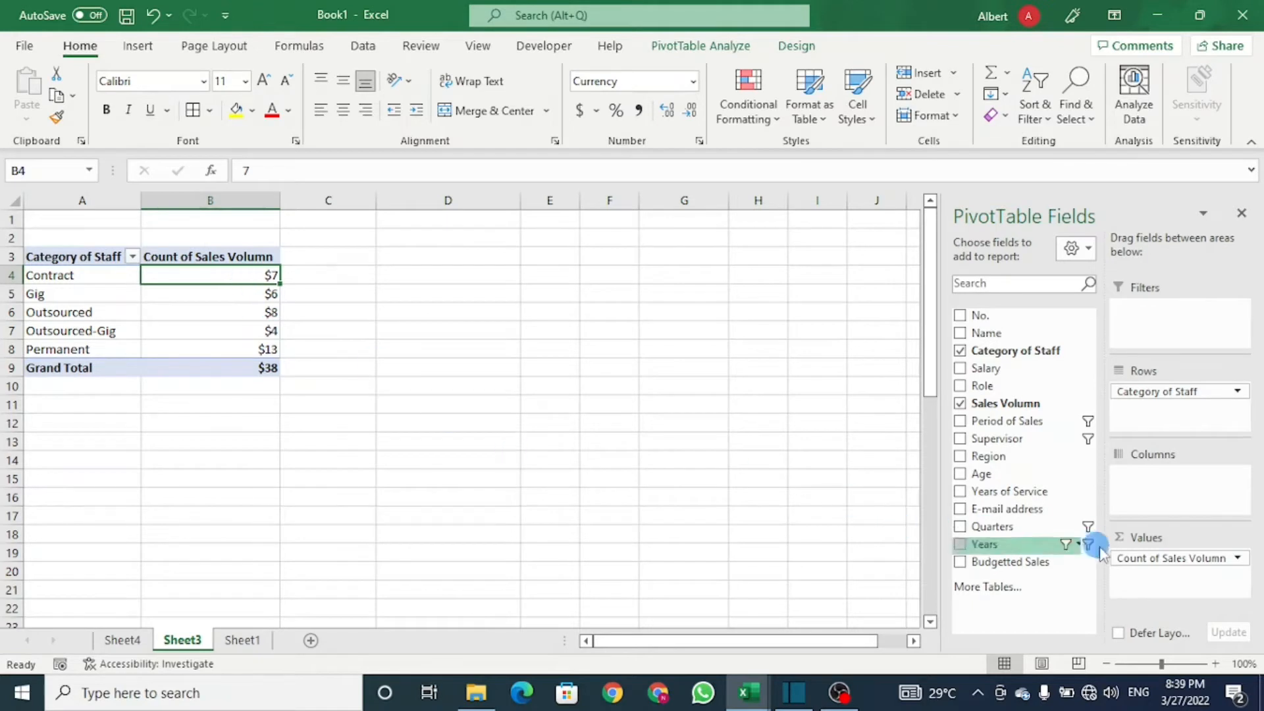
# - Change the value field settings of Sales Volumn to summarize by Max
pyautogui.click(1147, 560)
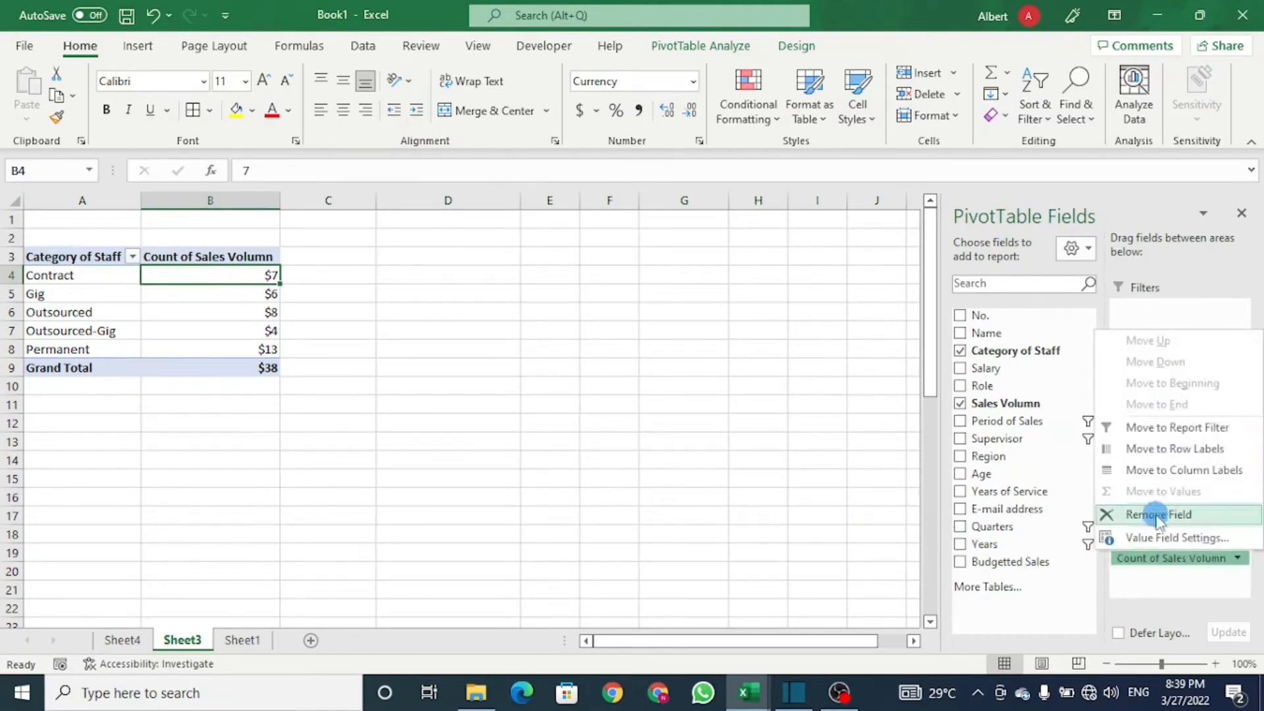
pyautogui.click(1149, 539)
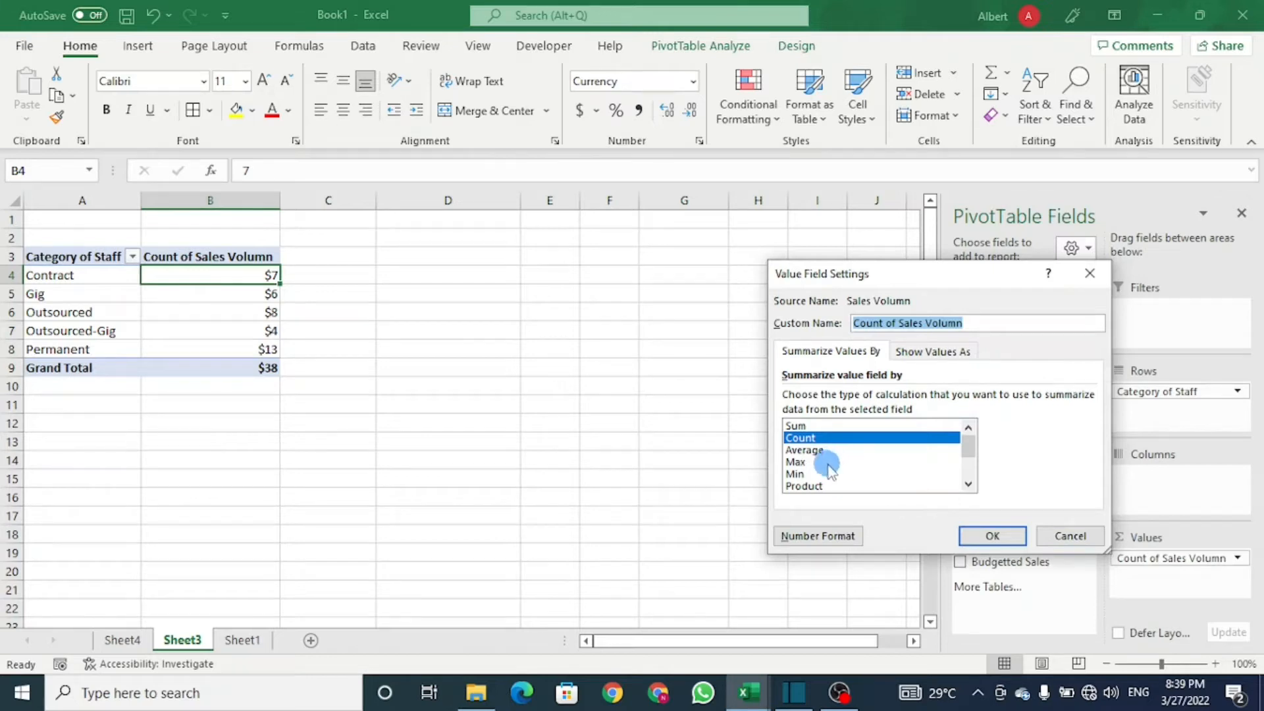
pyautogui.click(827, 463)
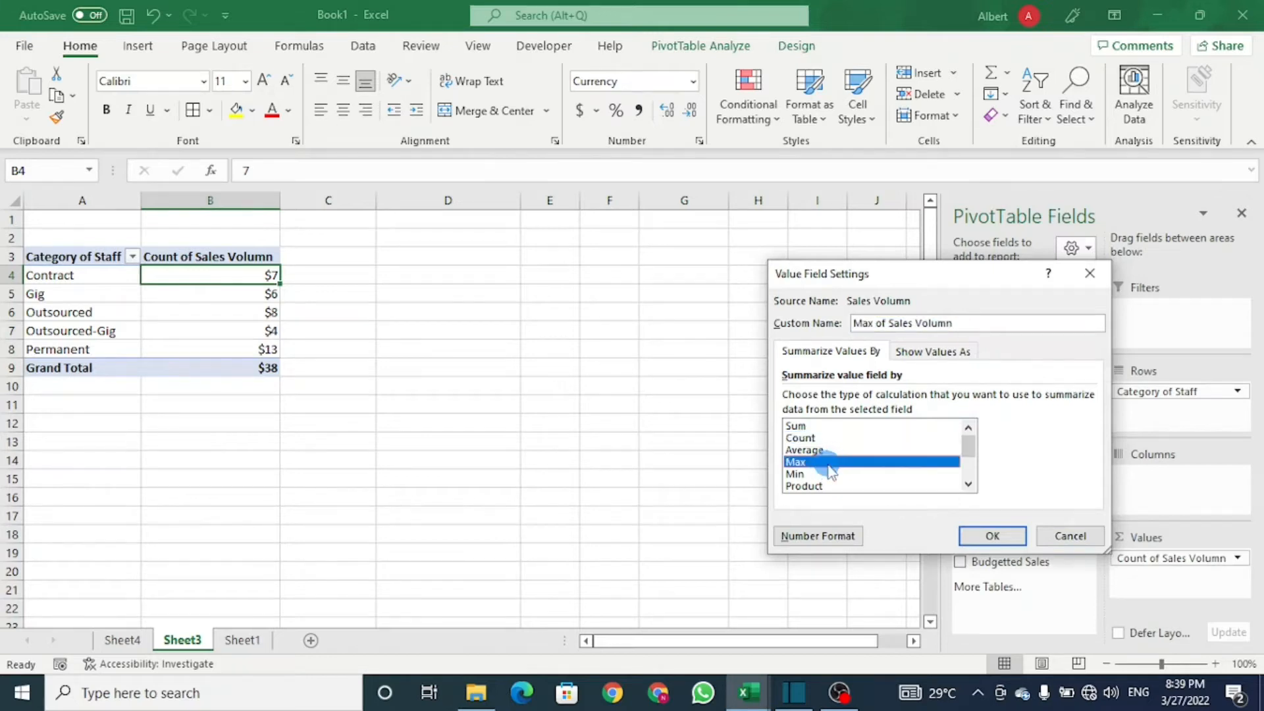
pyautogui.click(986, 539)
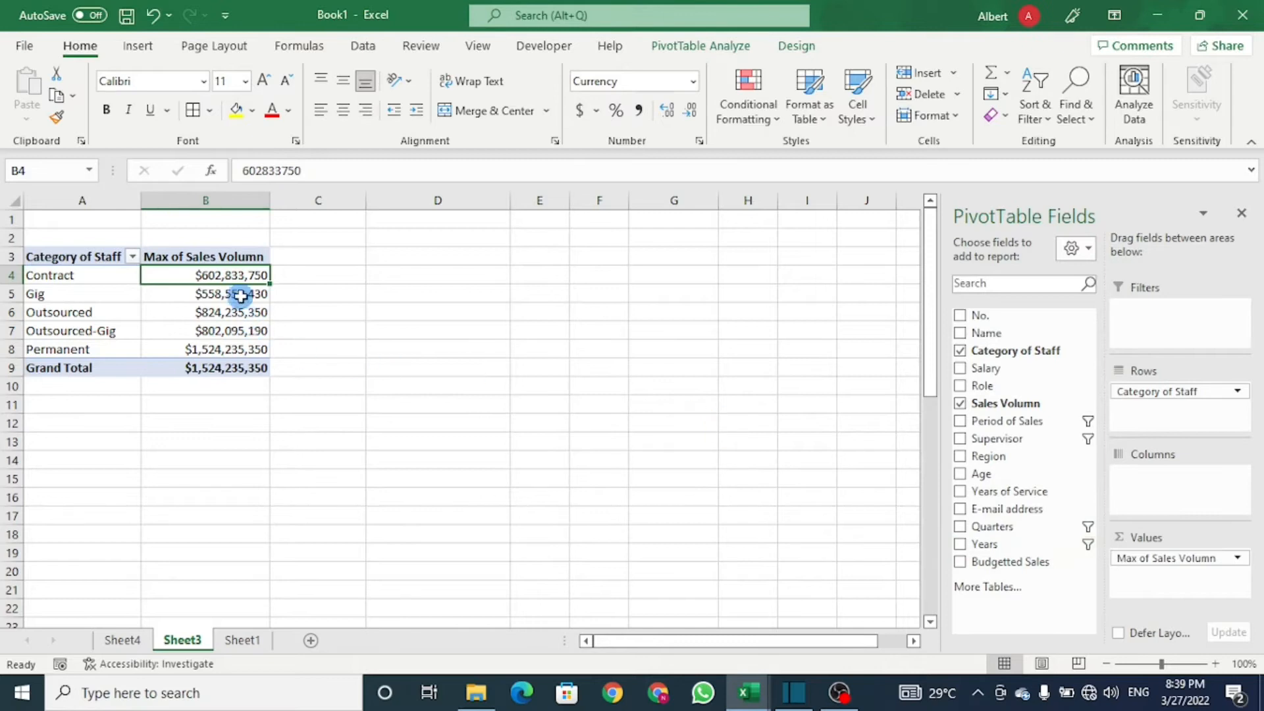
# - Set the Sales Volumn value field to summarize by Sum
pyautogui.click(1163, 559)
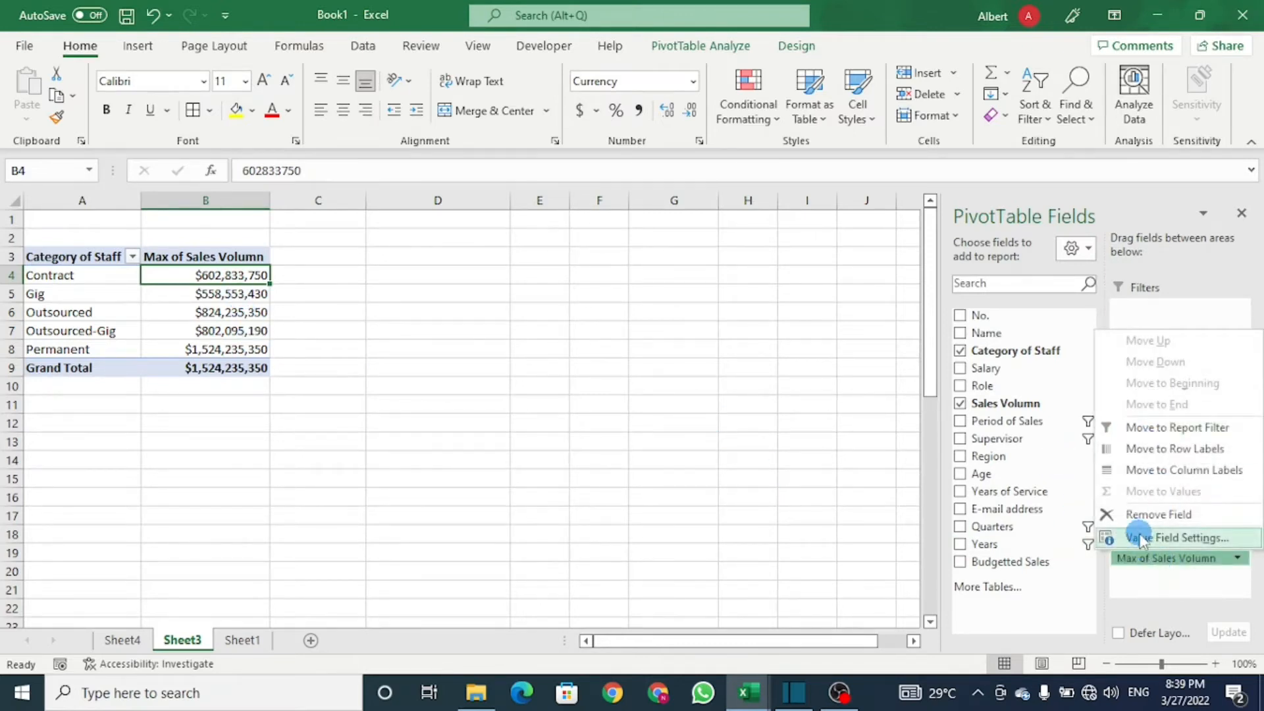
pyautogui.click(1140, 539)
pyautogui.click(872, 426)
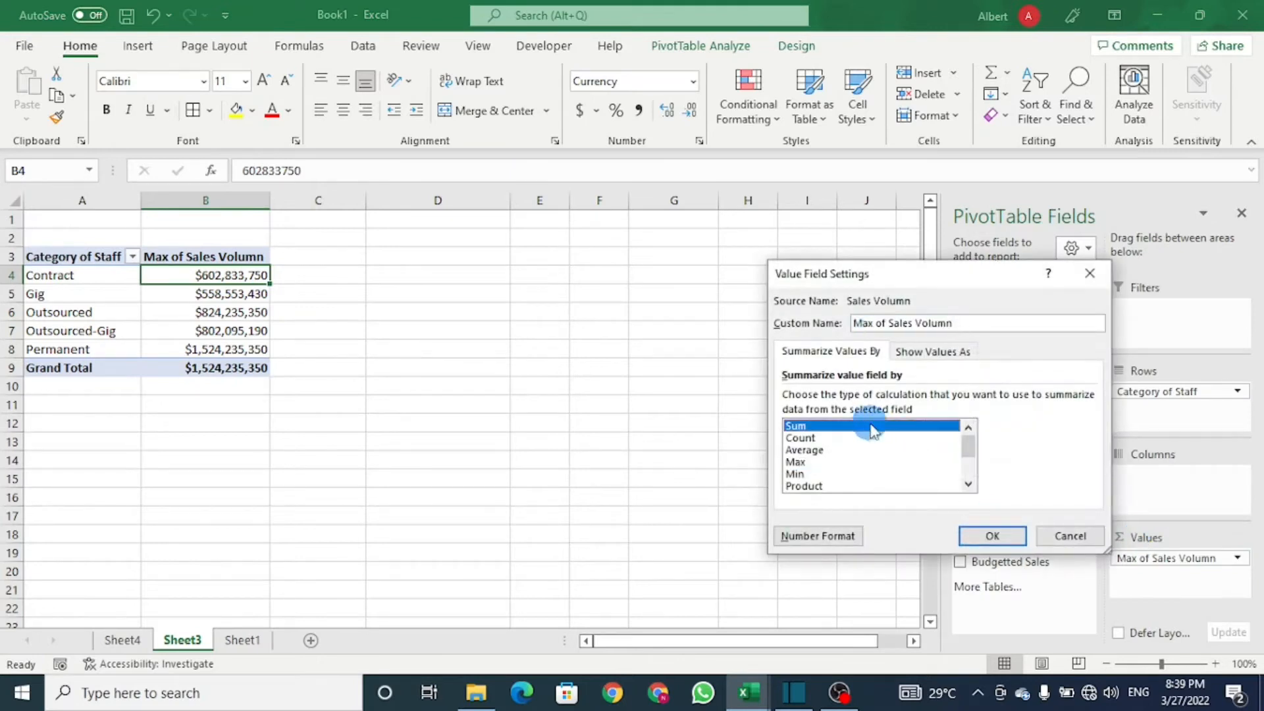
pyautogui.click(983, 535)
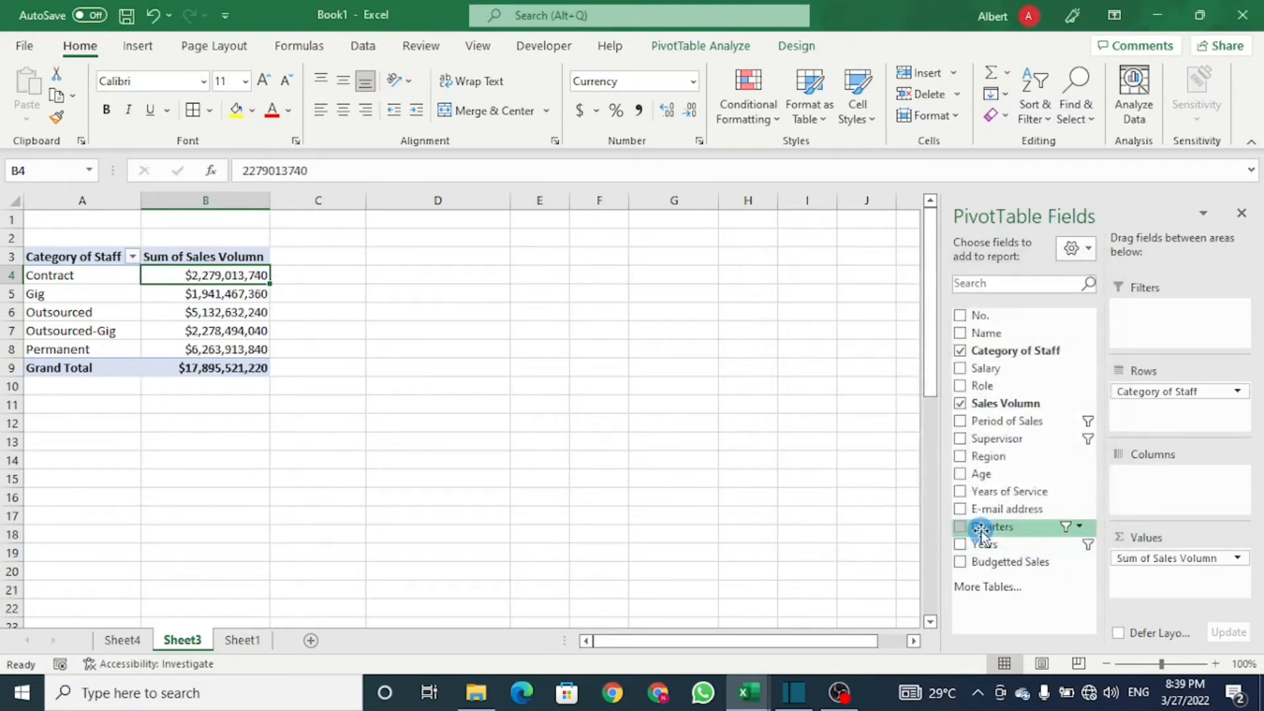
pyautogui.click(602, 459)
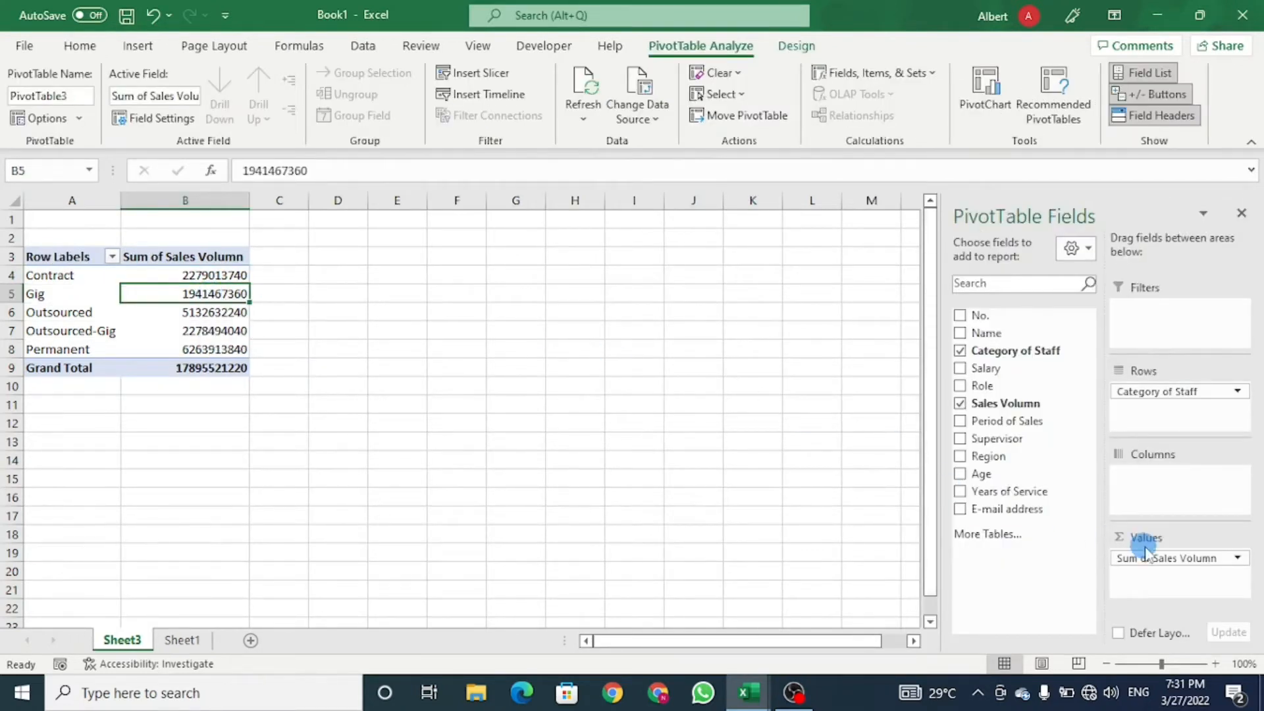
# - Move Sales Volumn from the Values area to Rows, and return it to Values
pyautogui.moveTo(1149, 557); pyautogui.dragTo(1157, 424)
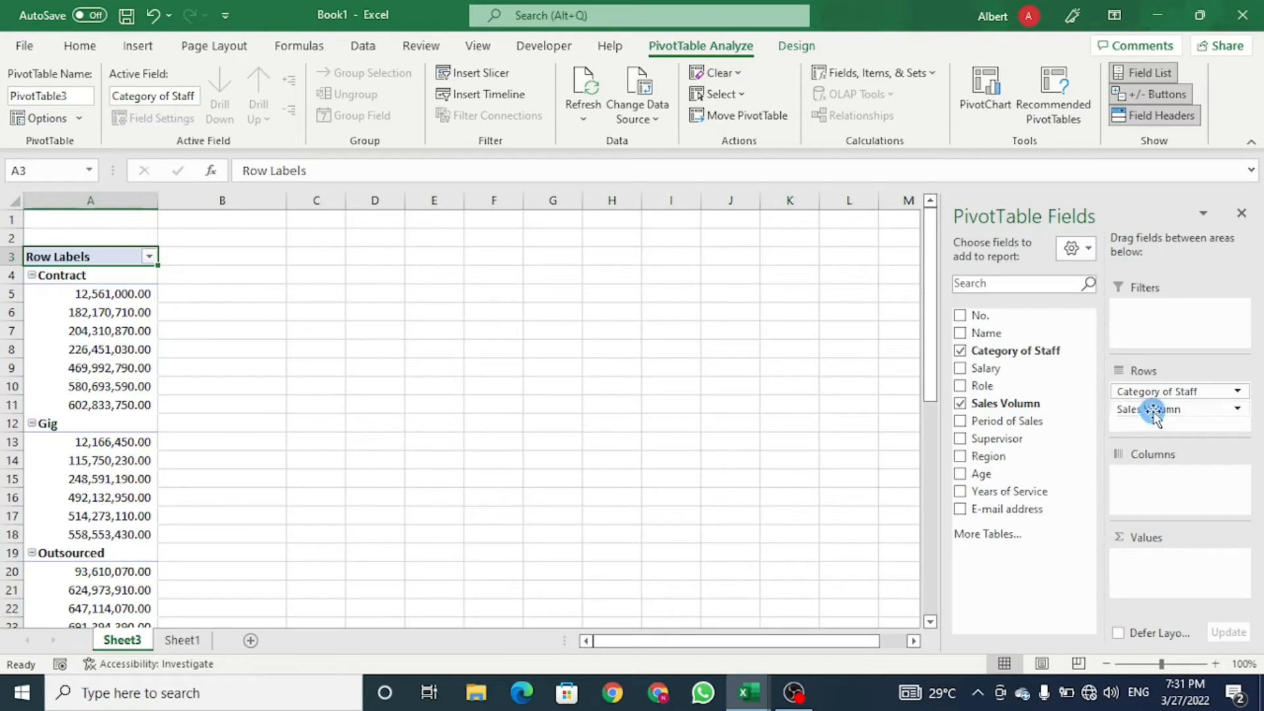
pyautogui.moveTo(1156, 415); pyautogui.dragTo(1163, 553)
pyautogui.click(73, 293)
pyautogui.click(213, 294)
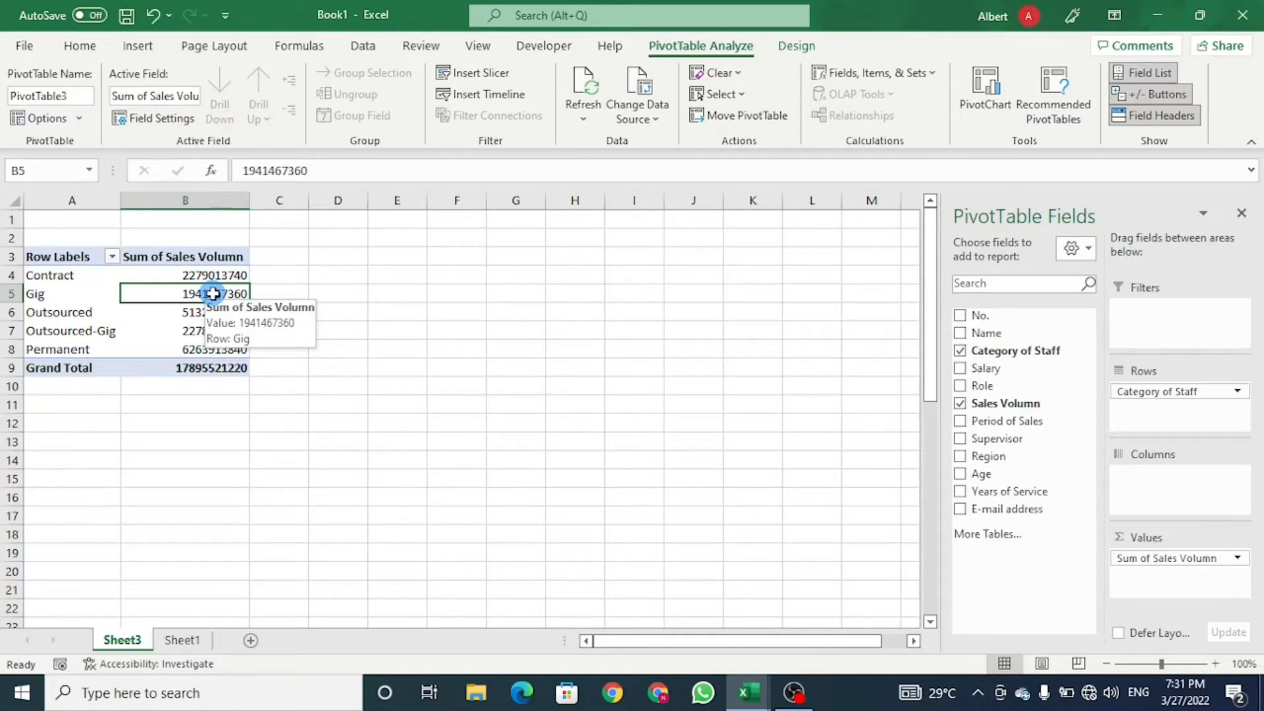
# - Format only the Contract sales value cell as Currency with the $ symbol and 0 decimal places
pyautogui.click(167, 275)
pyautogui.rightClick(168, 275)
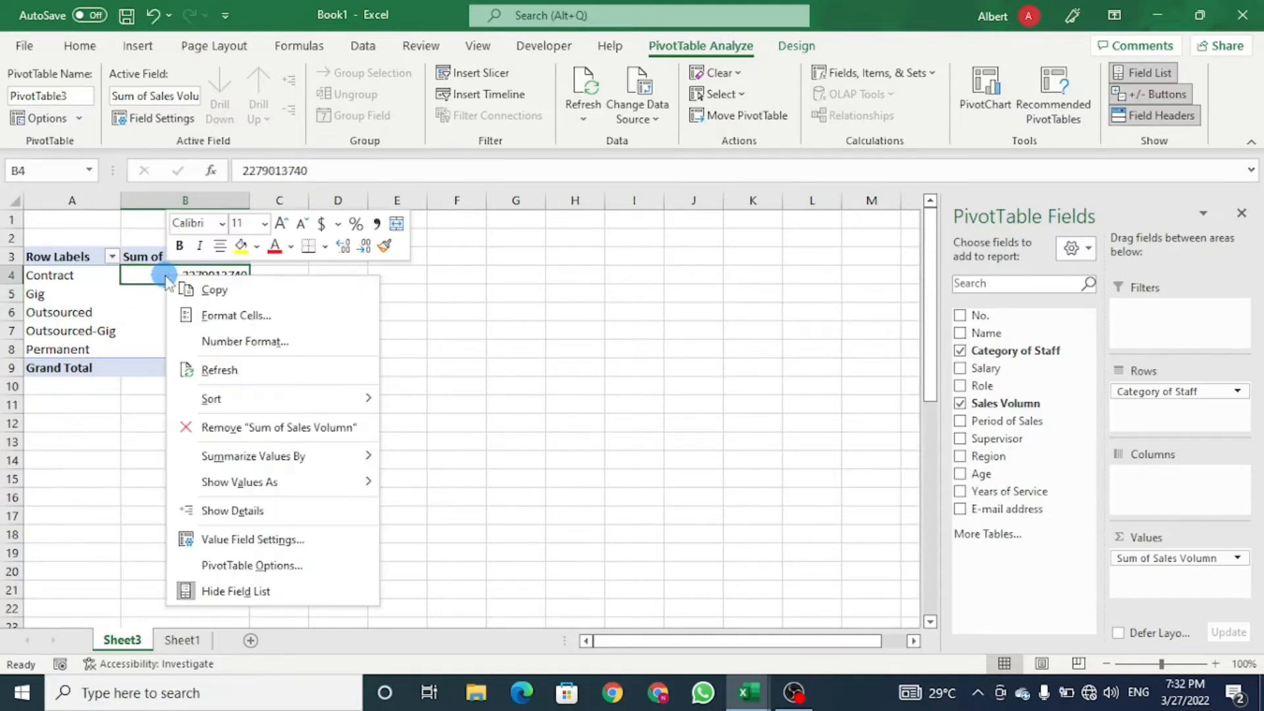
pyautogui.click(269, 317)
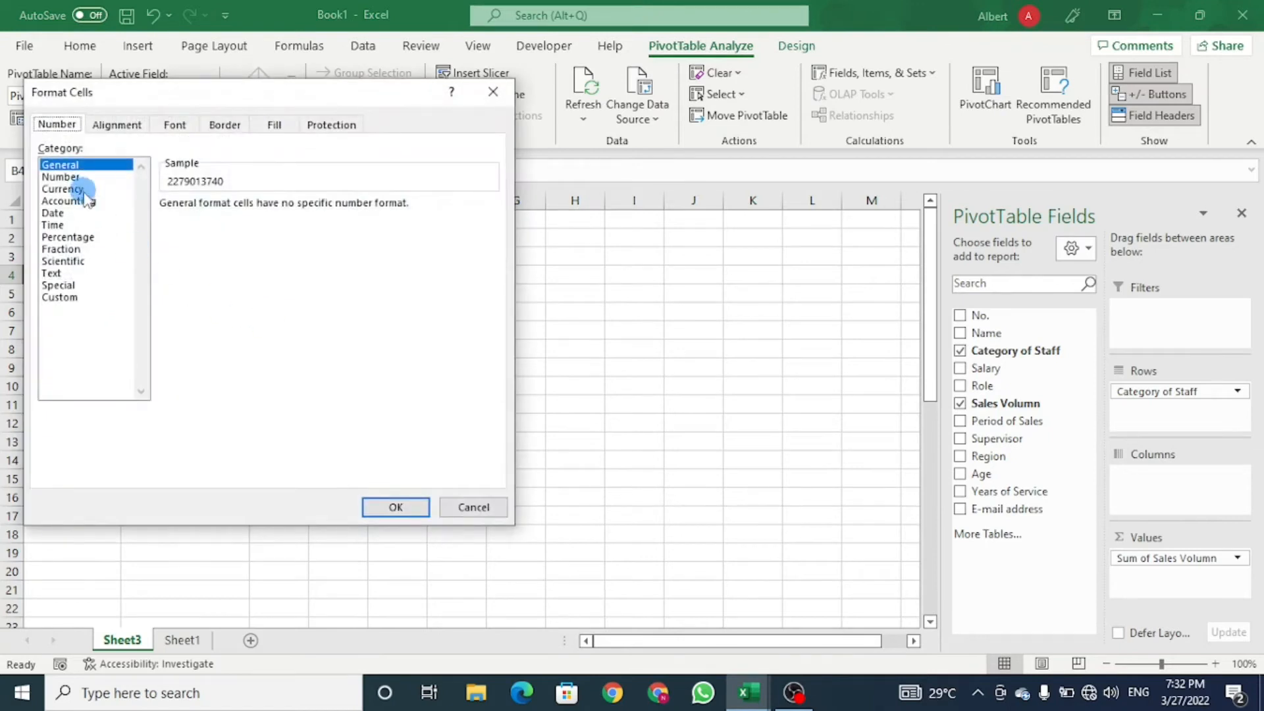
pyautogui.click(66, 189)
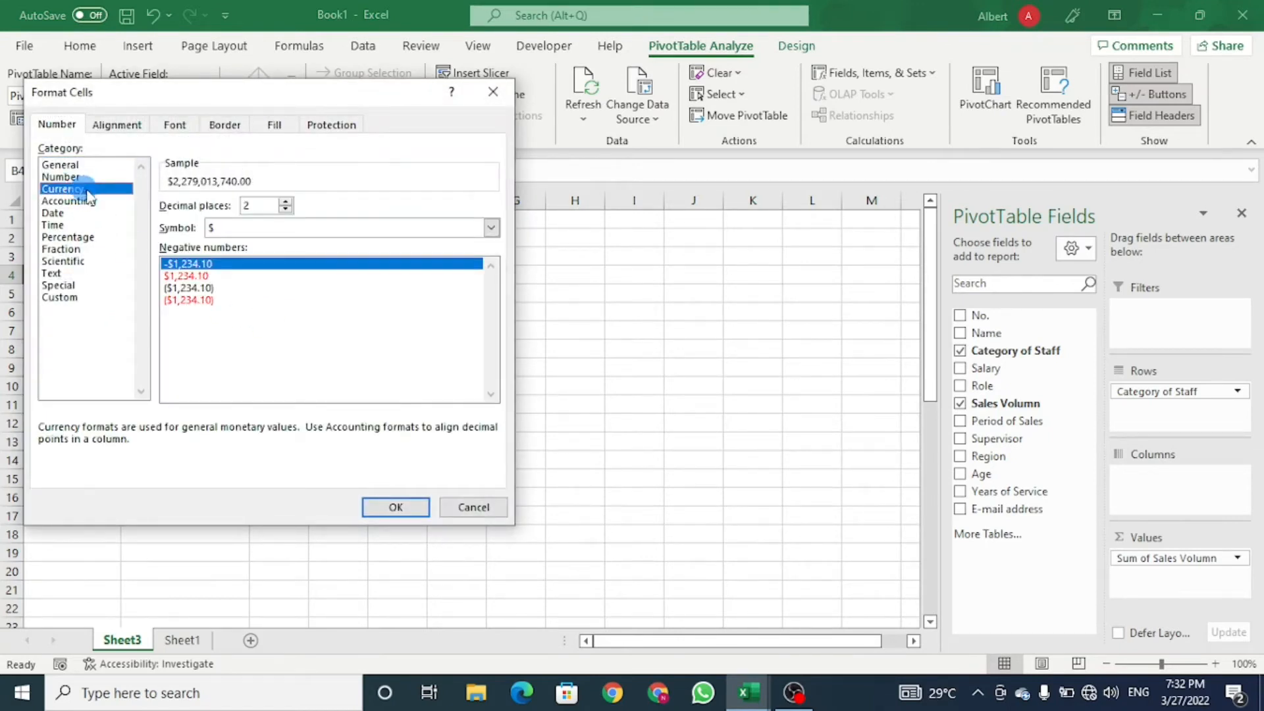
pyautogui.click(275, 230)
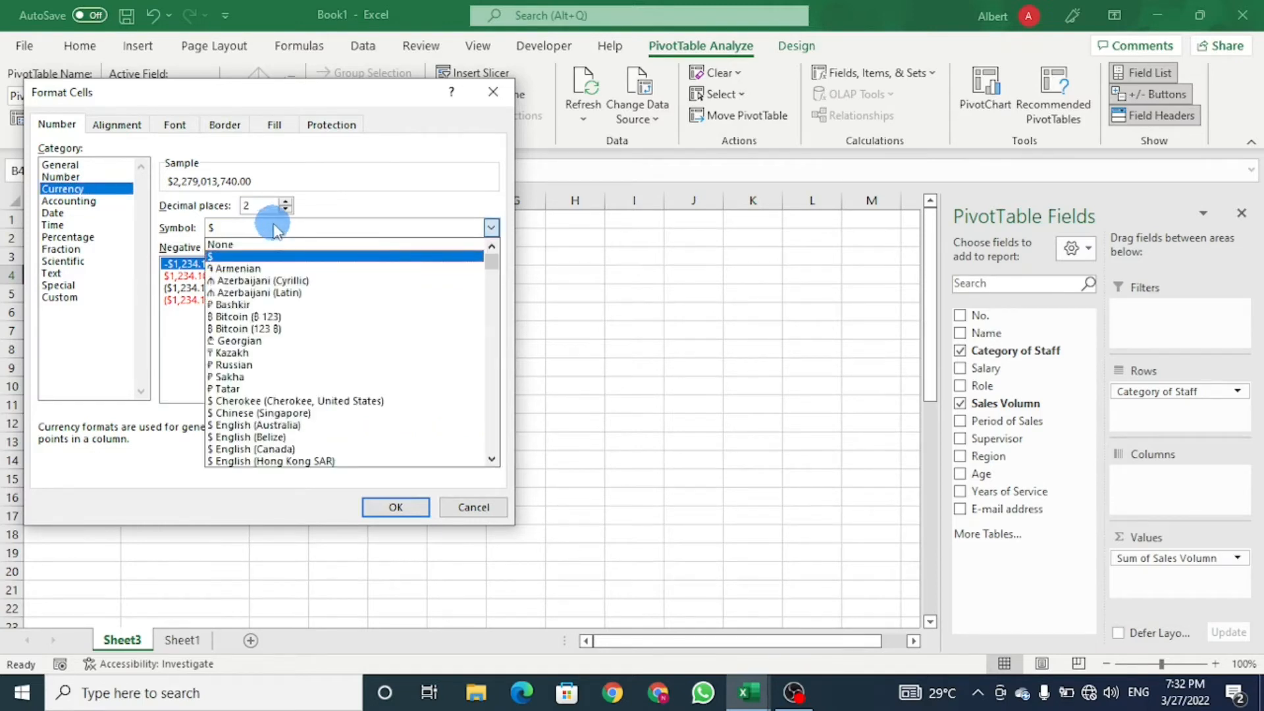
pyautogui.click(275, 229)
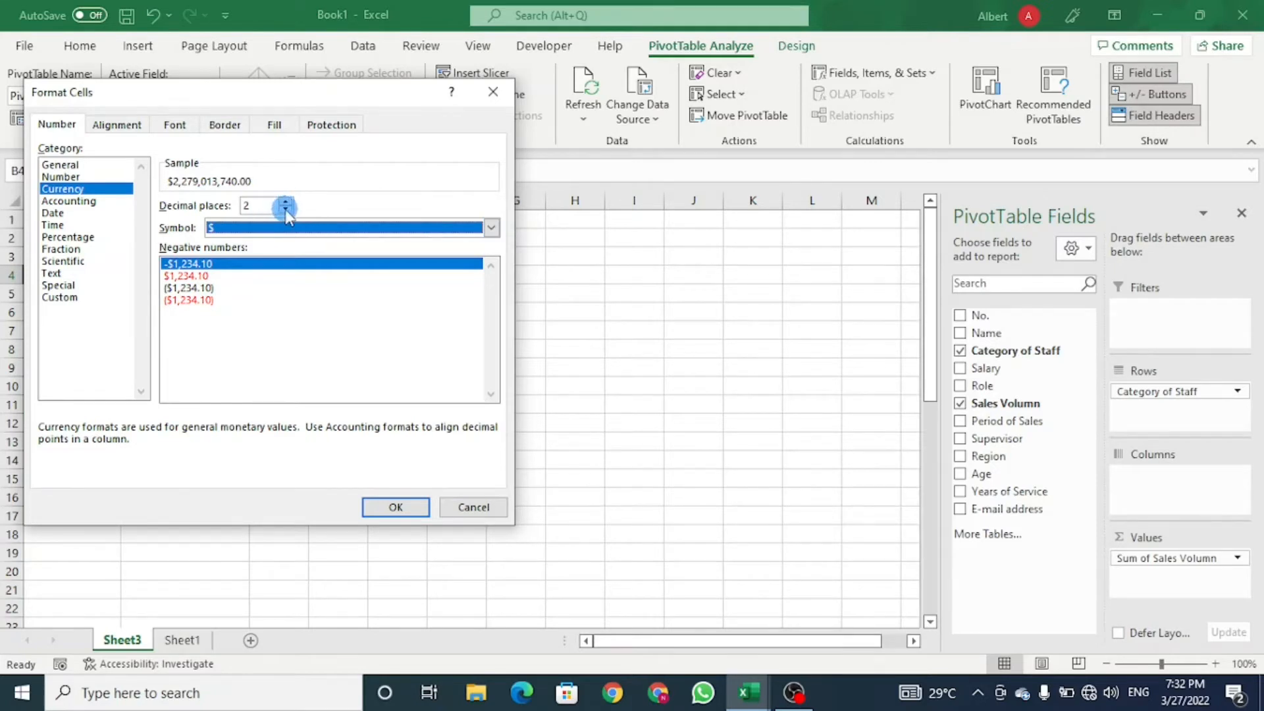
pyautogui.click(286, 210)
pyautogui.click(286, 211)
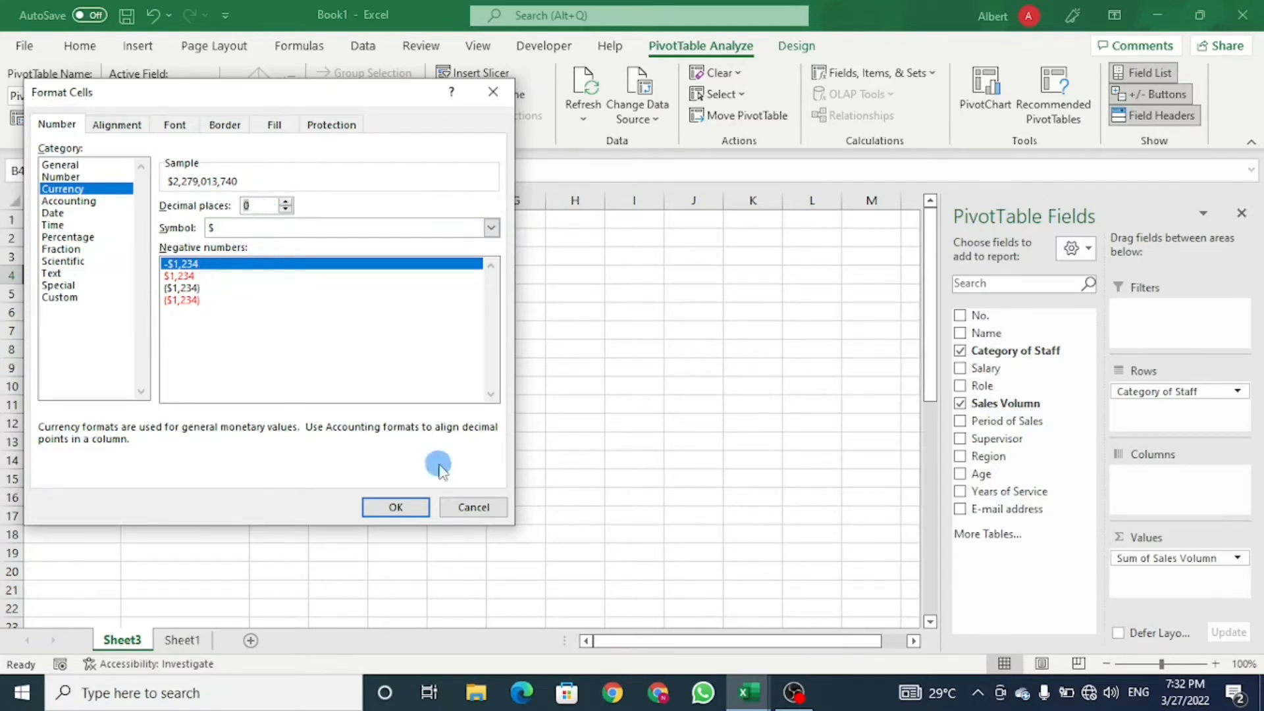
pyautogui.click(409, 512)
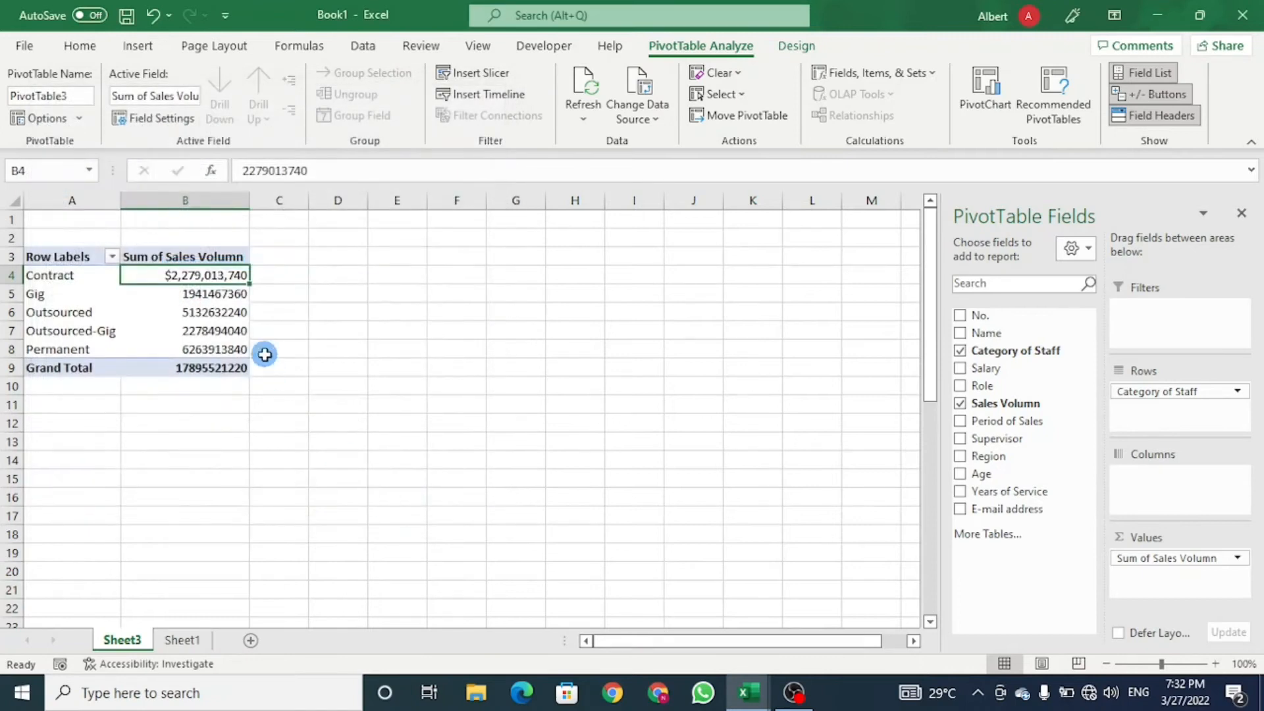
# - Set the number format of the whole Sales Volumn value field to Currency with the $ symbol and 0 decimal places
pyautogui.click(157, 294)
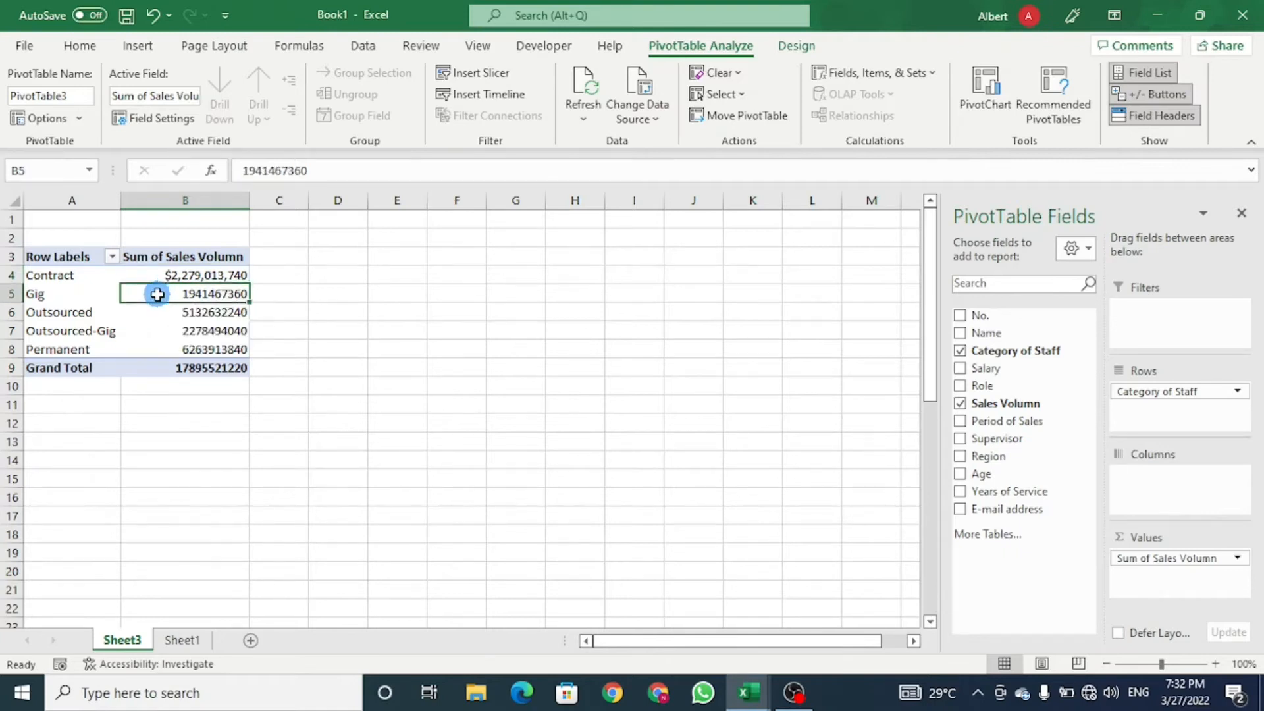
pyautogui.rightClick(158, 297)
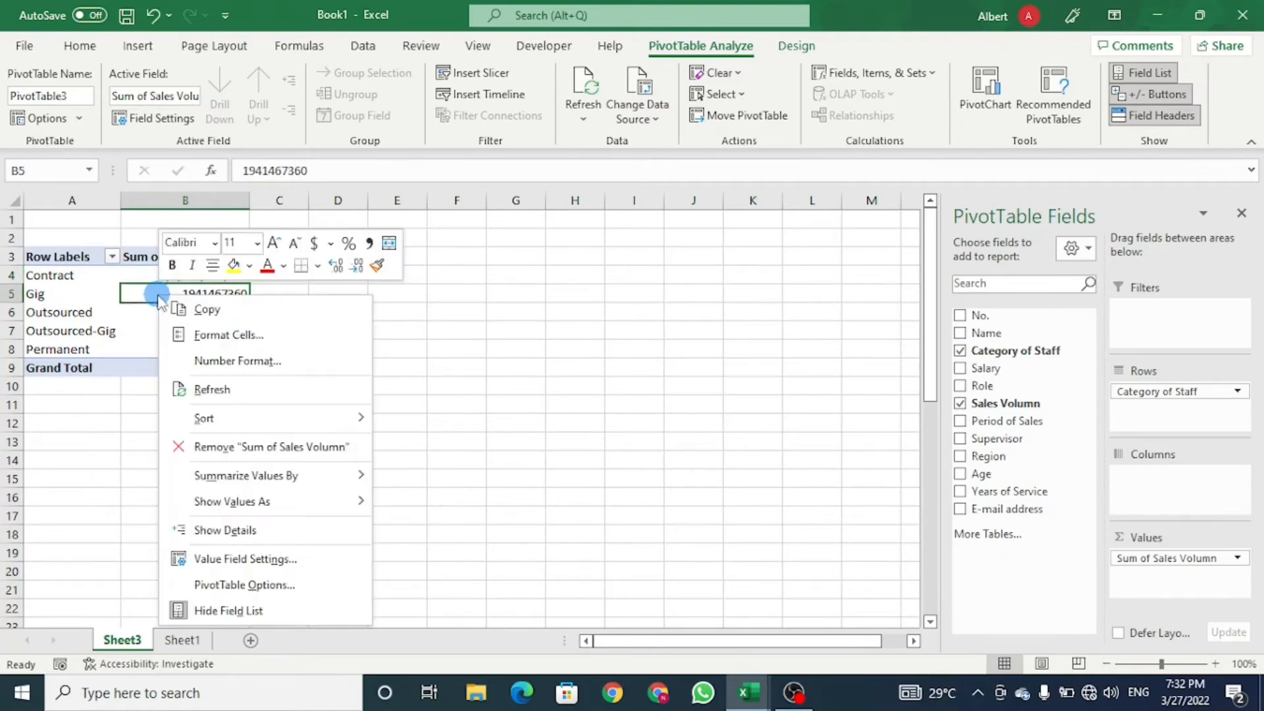
pyautogui.click(295, 361)
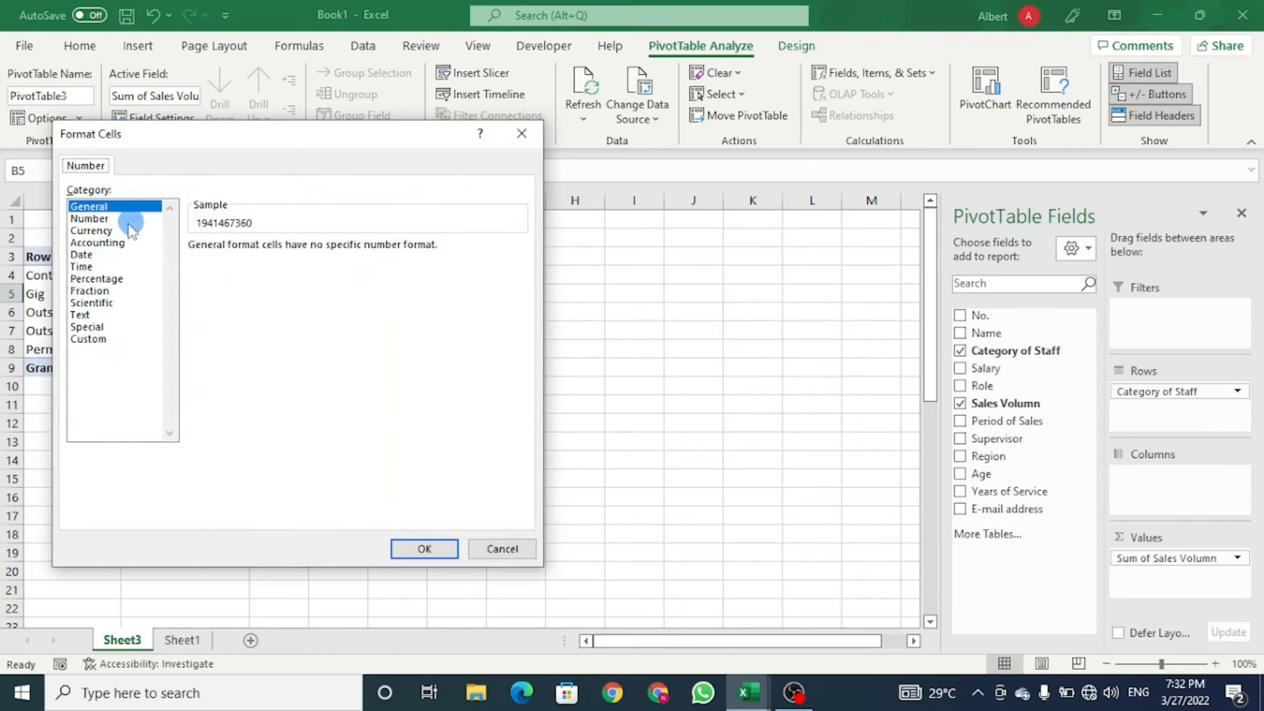
pyautogui.click(124, 231)
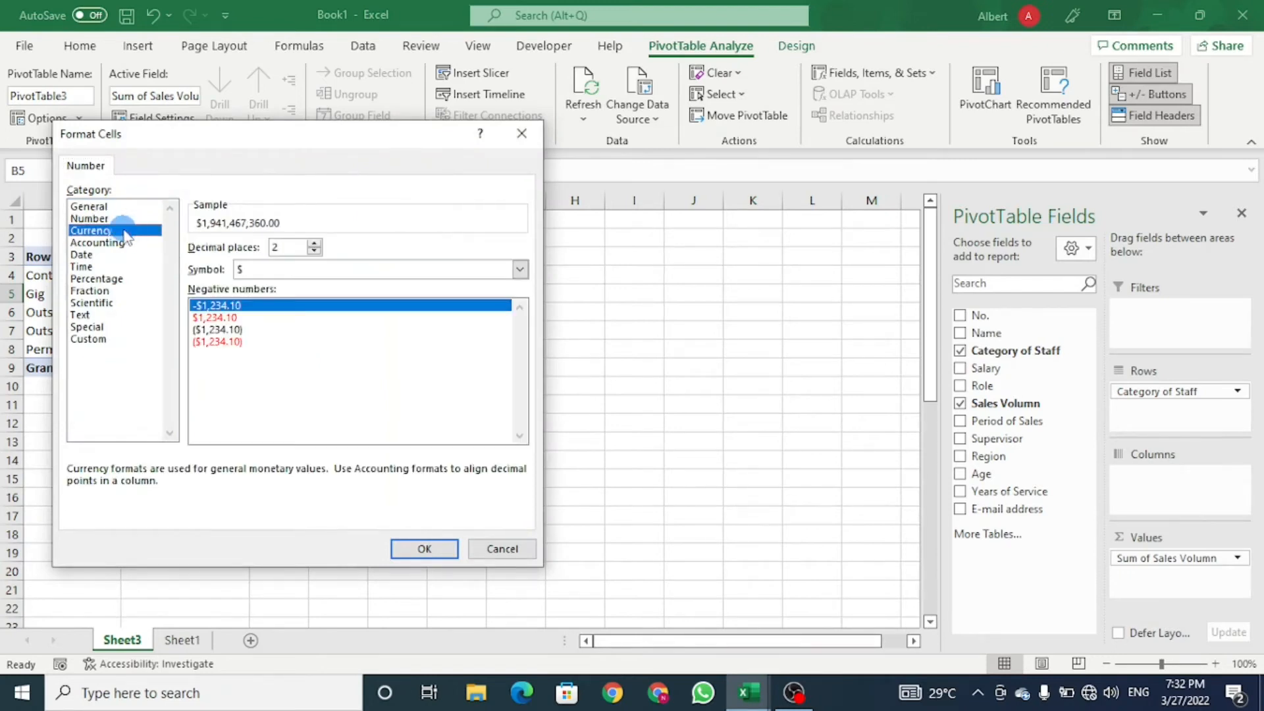
pyautogui.click(283, 269)
pyautogui.click(283, 270)
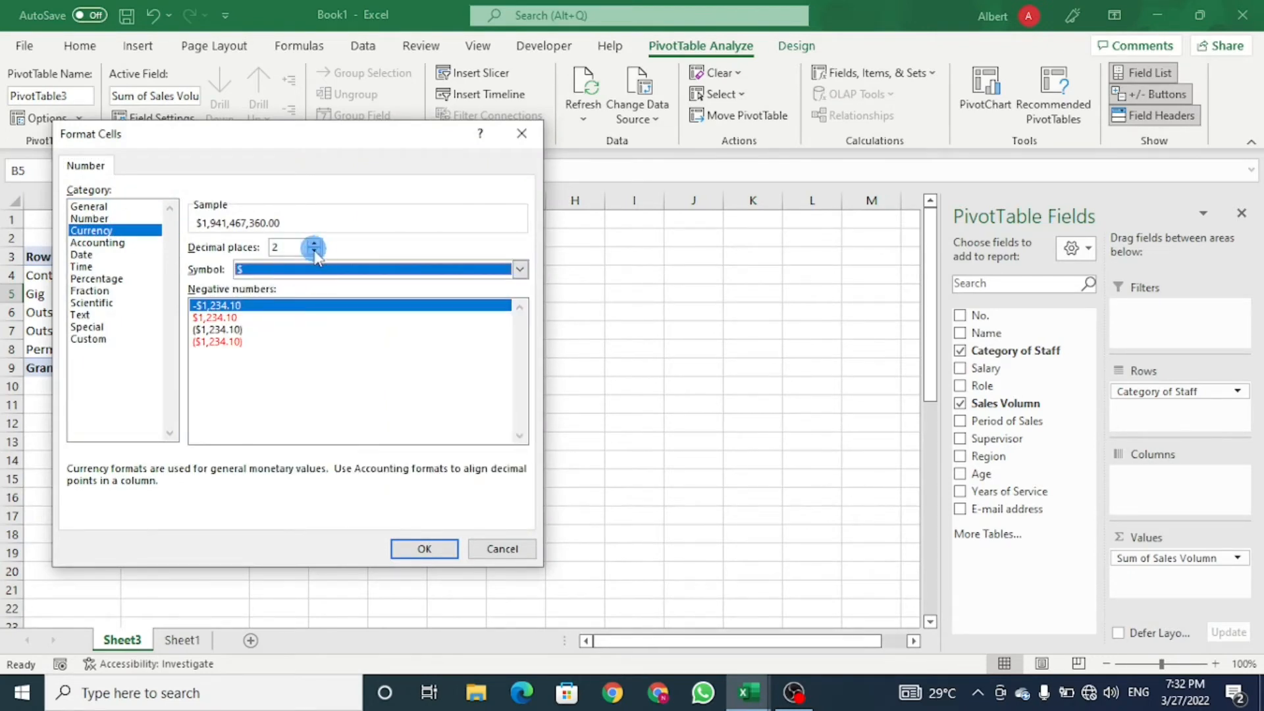
pyautogui.click(314, 252)
pyautogui.click(314, 253)
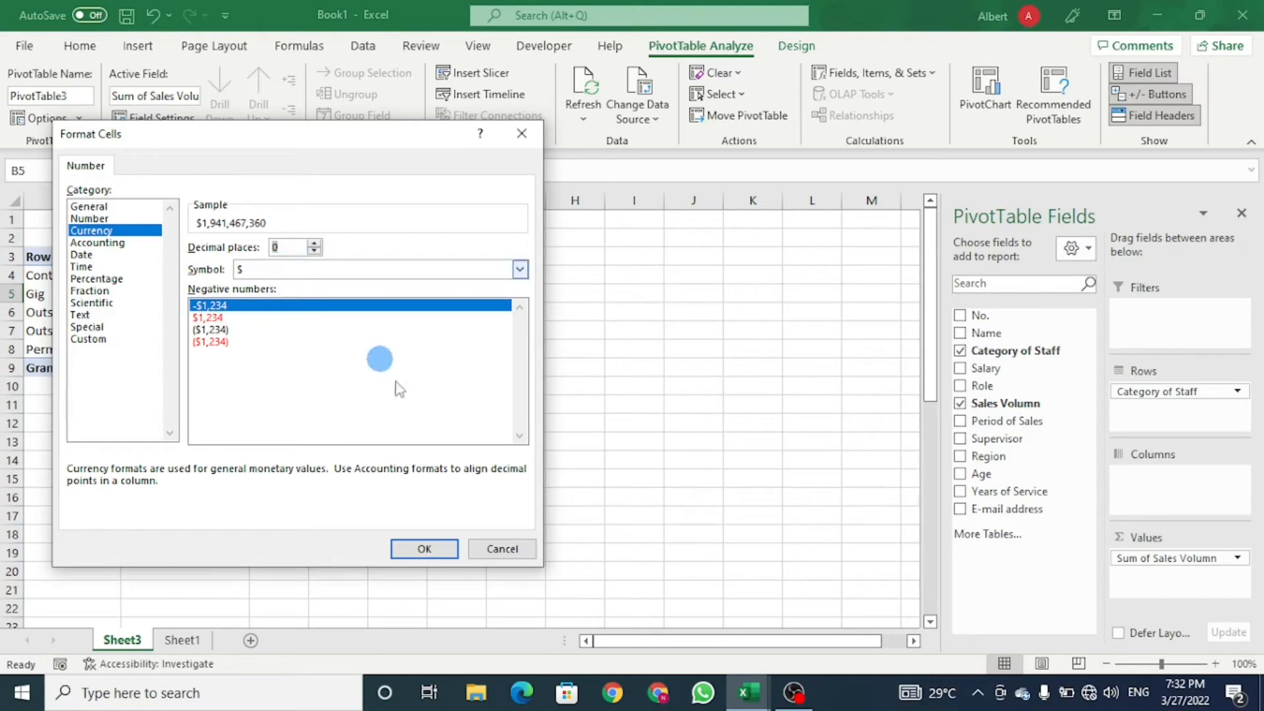
pyautogui.click(412, 551)
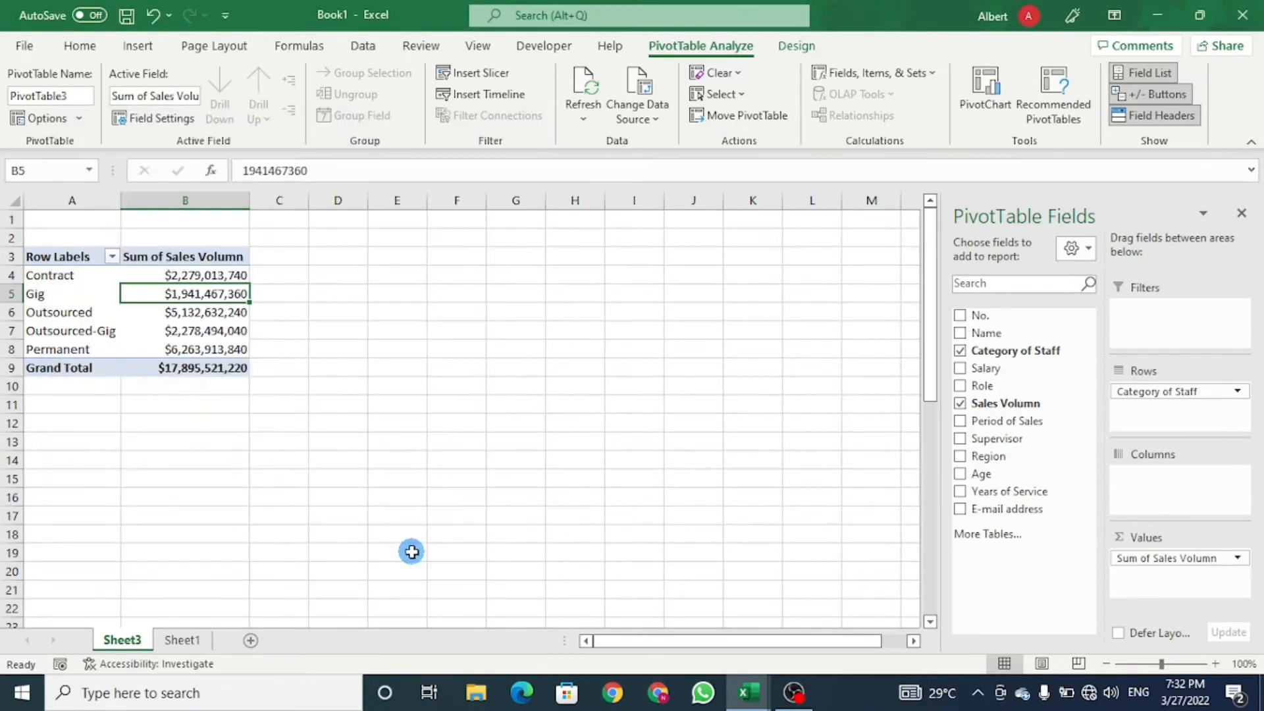
pyautogui.click(205, 329)
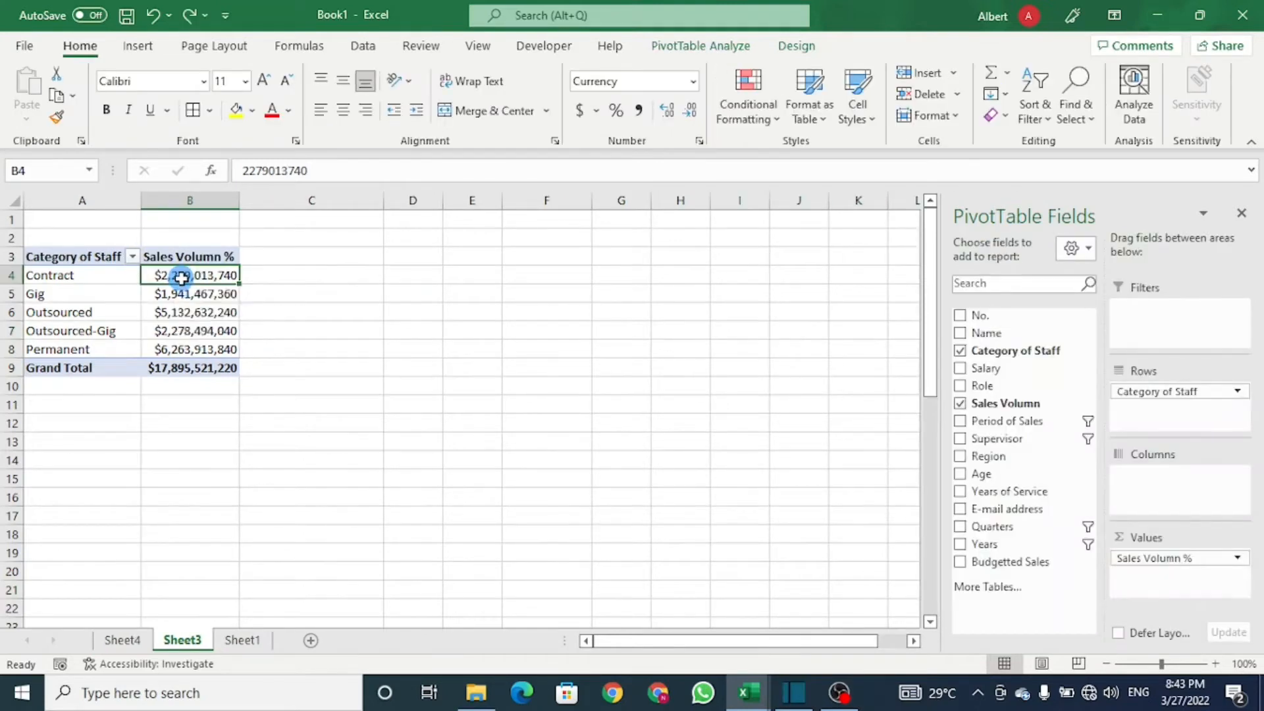
# - Show the Sales Volumn % values as % of Grand Total
pyautogui.rightClick(178, 275)
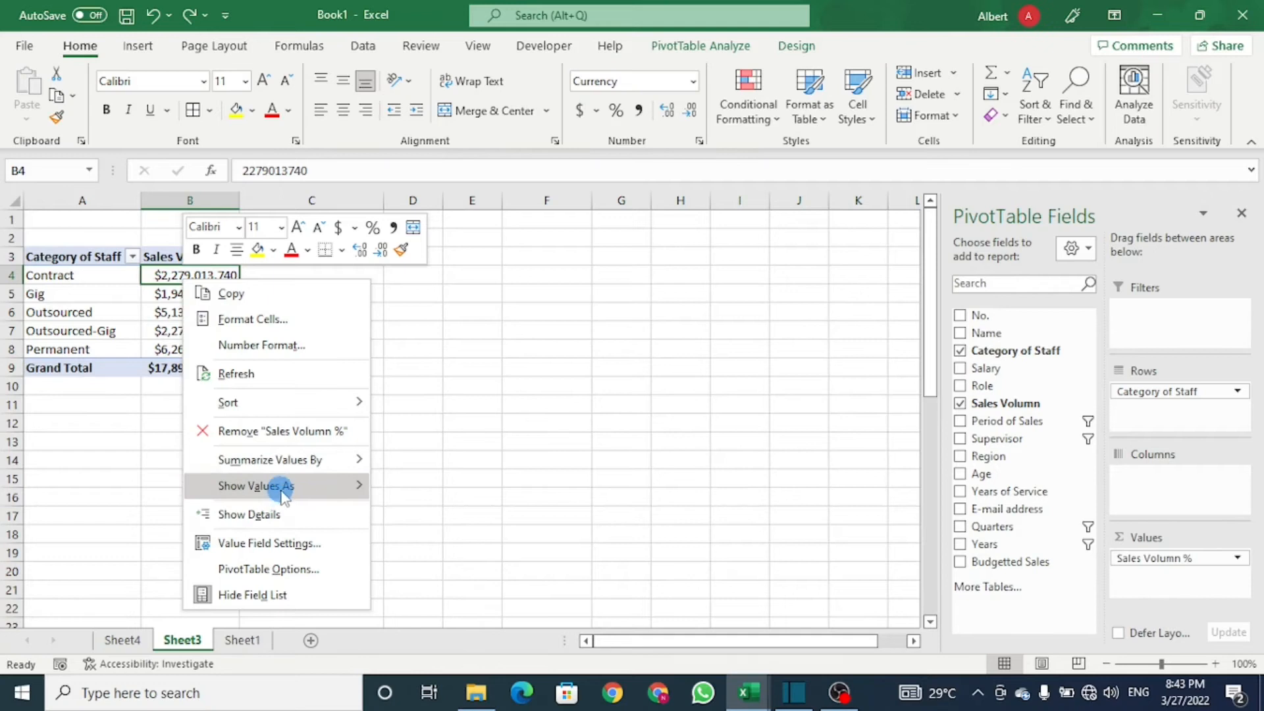
pyautogui.moveTo(283, 488)
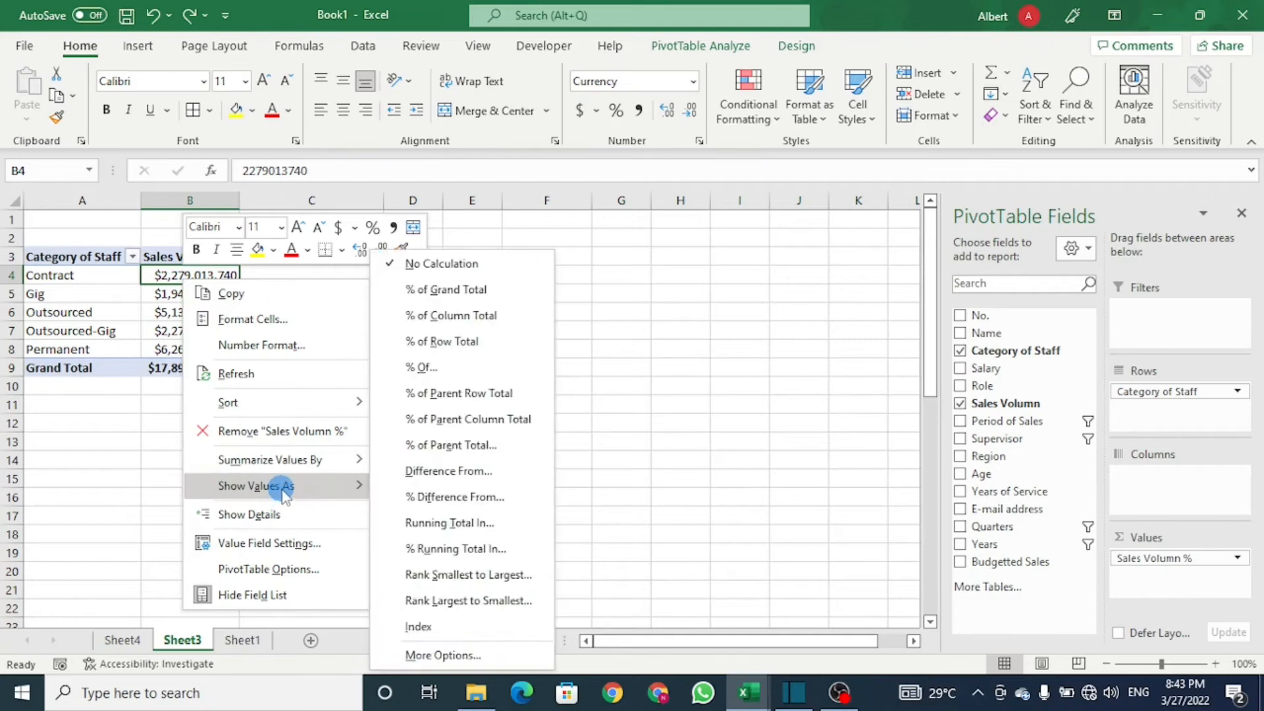
pyautogui.click(485, 293)
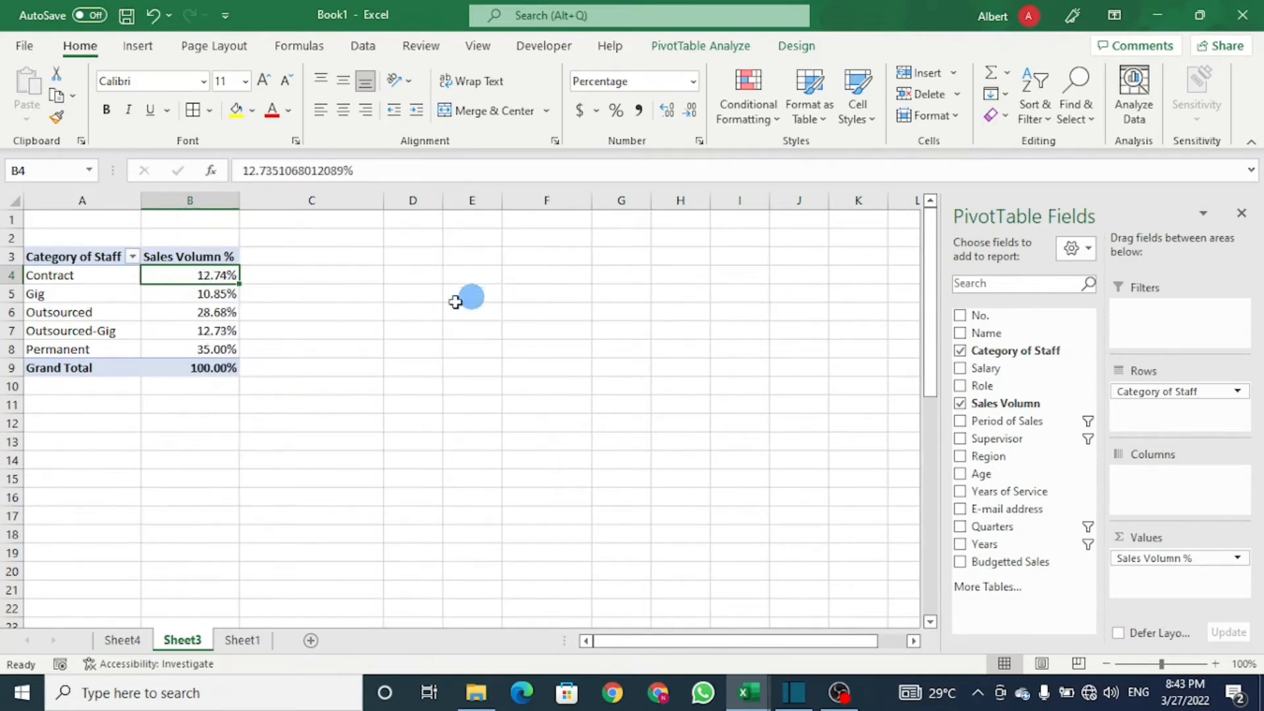
# - Sort the staff categories by Sales Volumn % from largest to smallest
pyautogui.rightClick(217, 274)
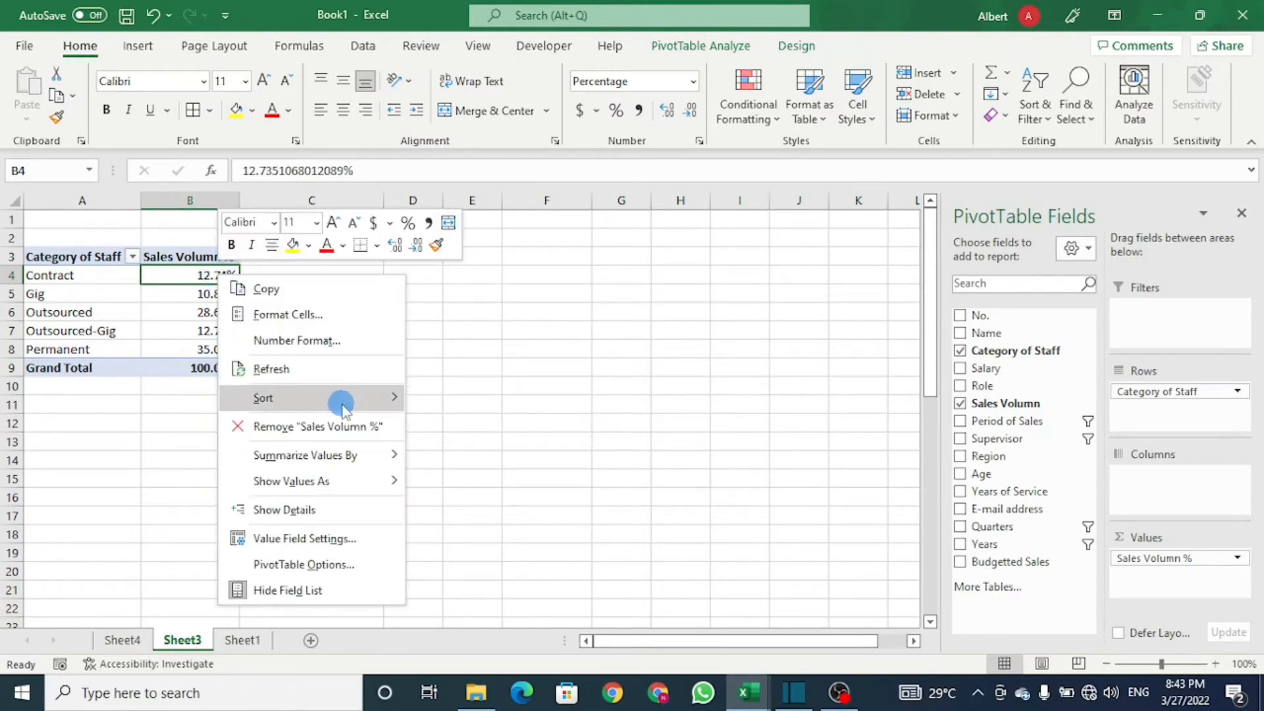
pyautogui.moveTo(348, 400)
pyautogui.click(484, 430)
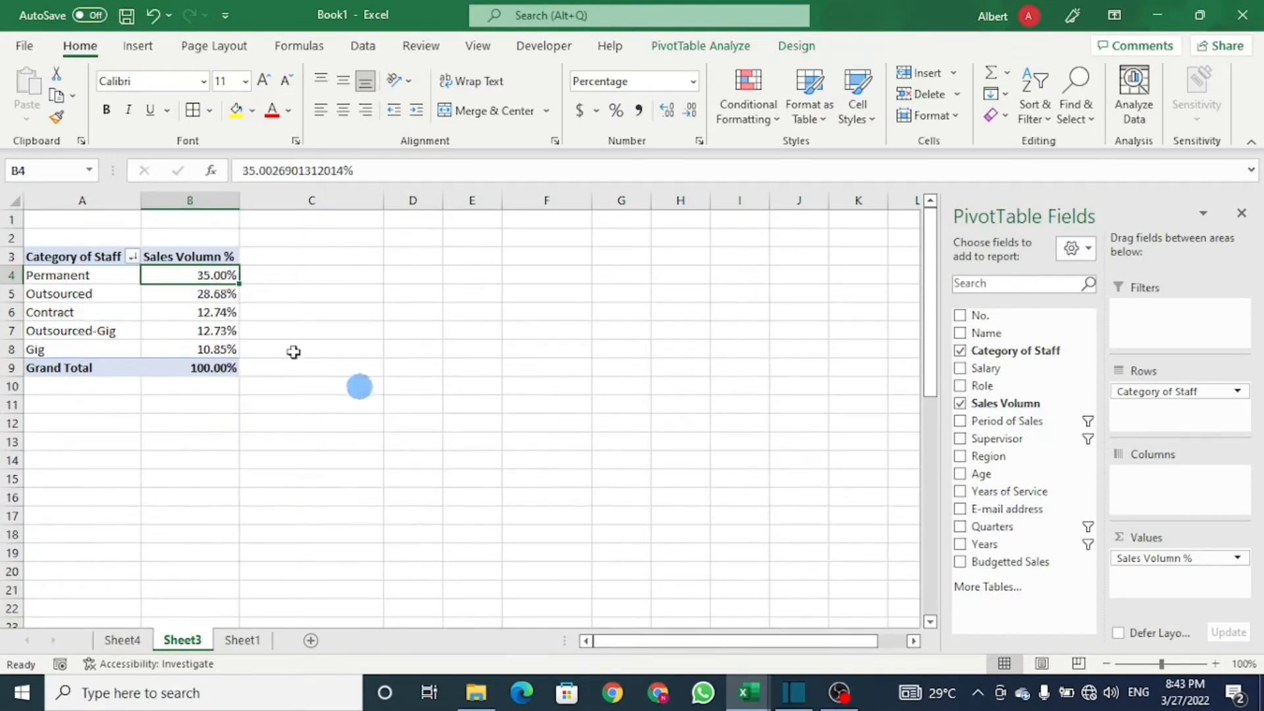
pyautogui.click(187, 291)
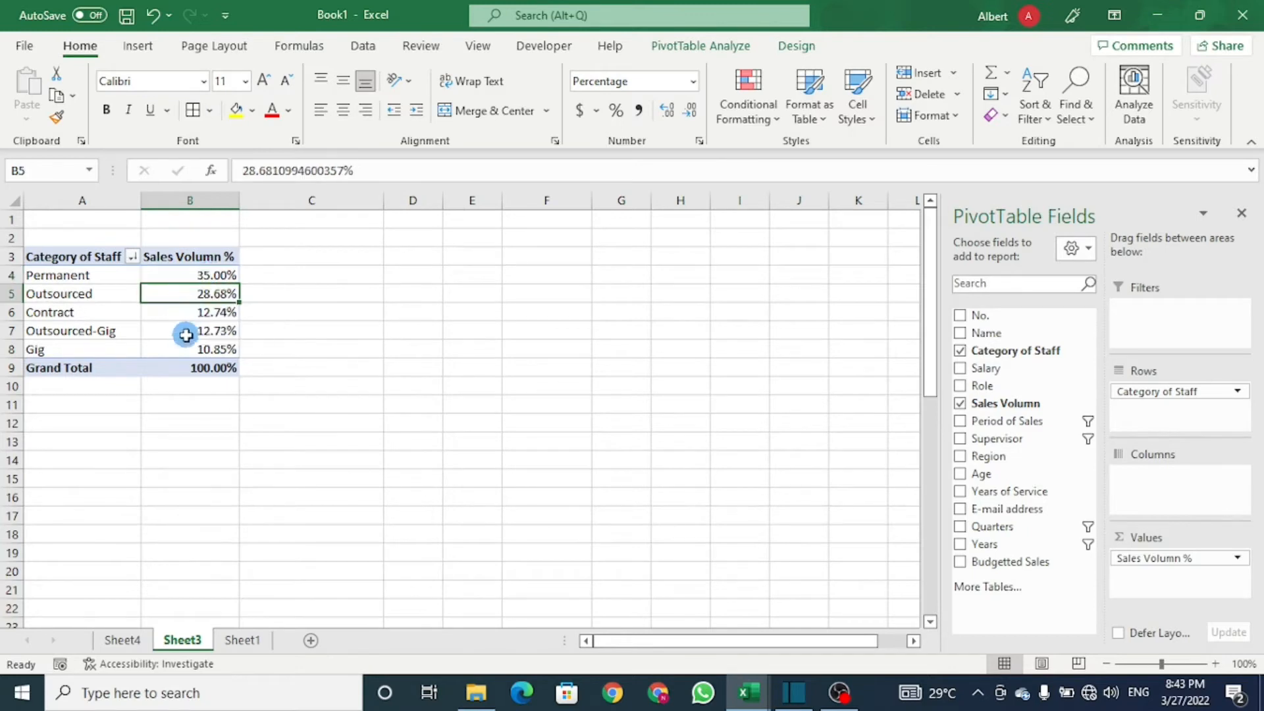
# - Set the Sales Volumn % values back to No Calculation
pyautogui.rightClick(187, 277)
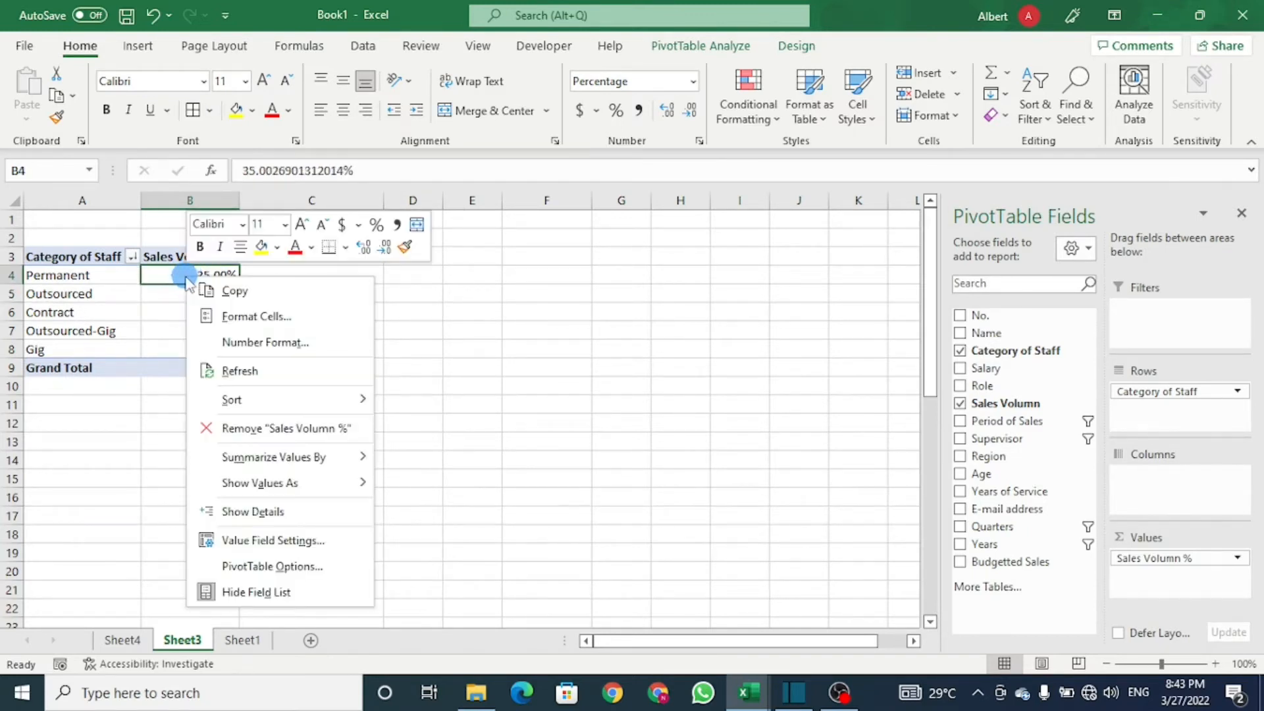
pyautogui.moveTo(283, 483)
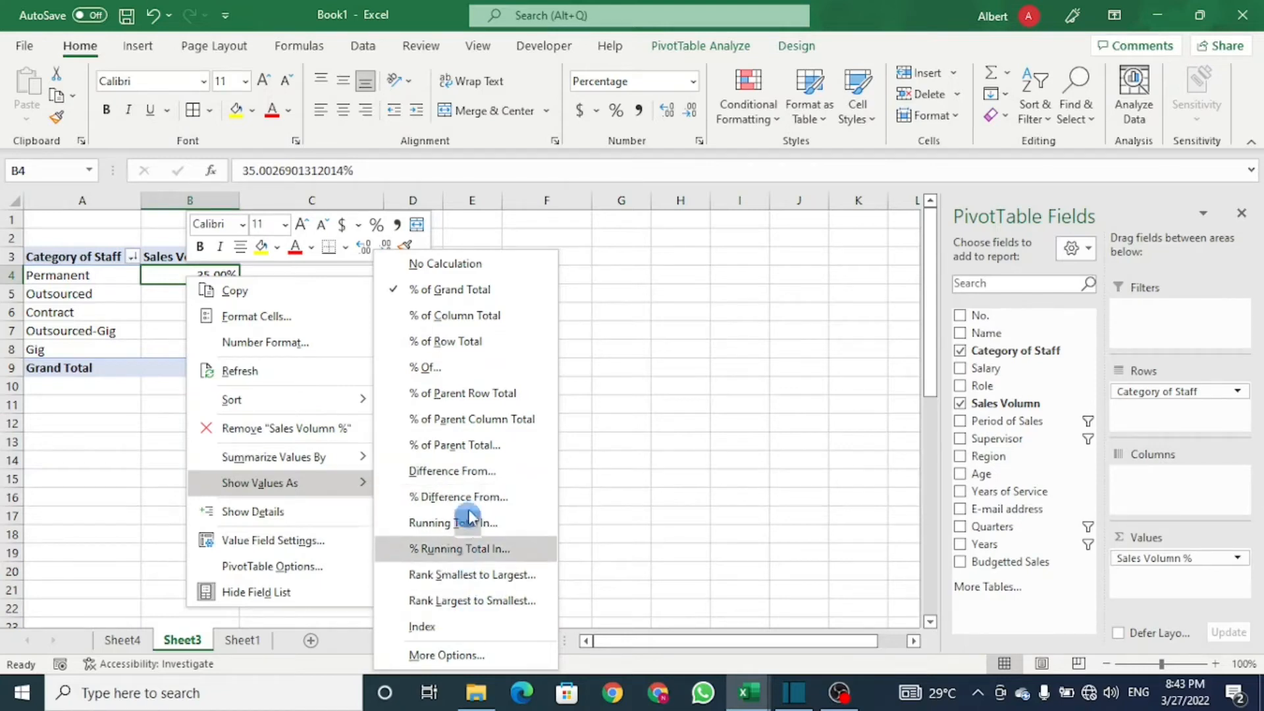
pyautogui.click(496, 267)
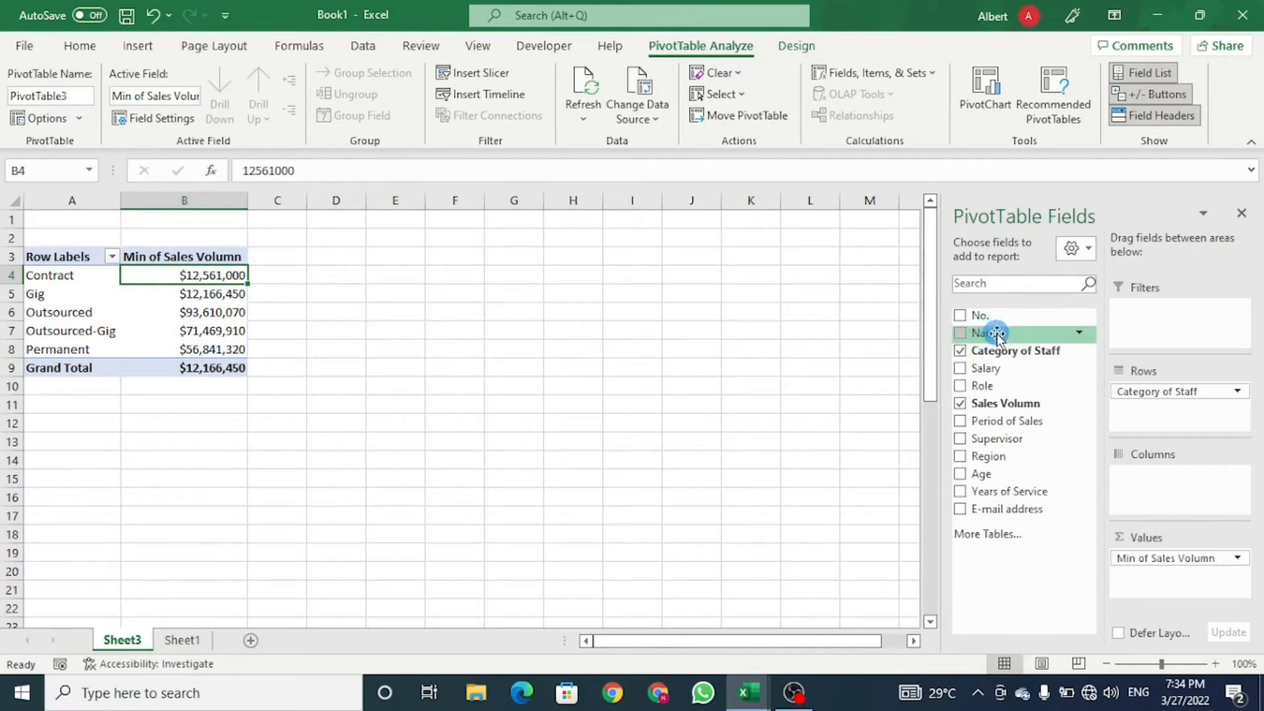
# - Add the Name field to Rows beneath Category of Staff, and remove it from the report again
pyautogui.moveTo(997, 333); pyautogui.dragTo(1177, 410)
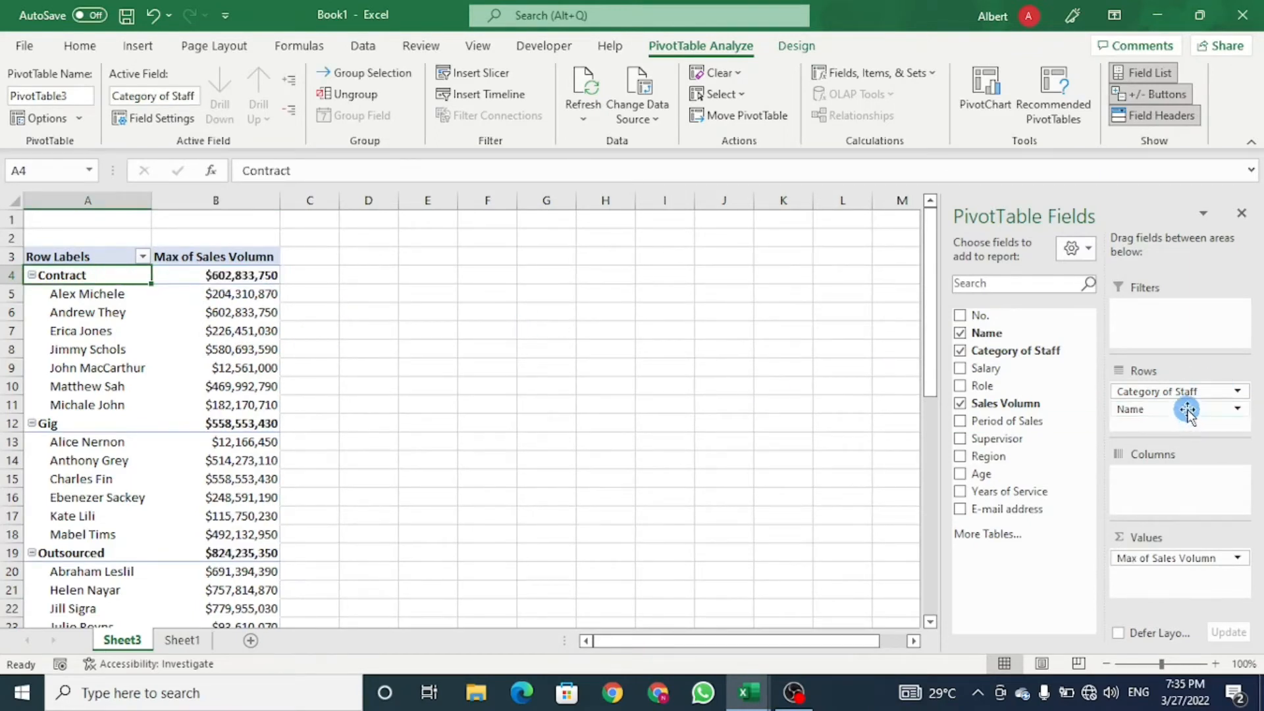
pyautogui.moveTo(1188, 413); pyautogui.dragTo(1159, 405)
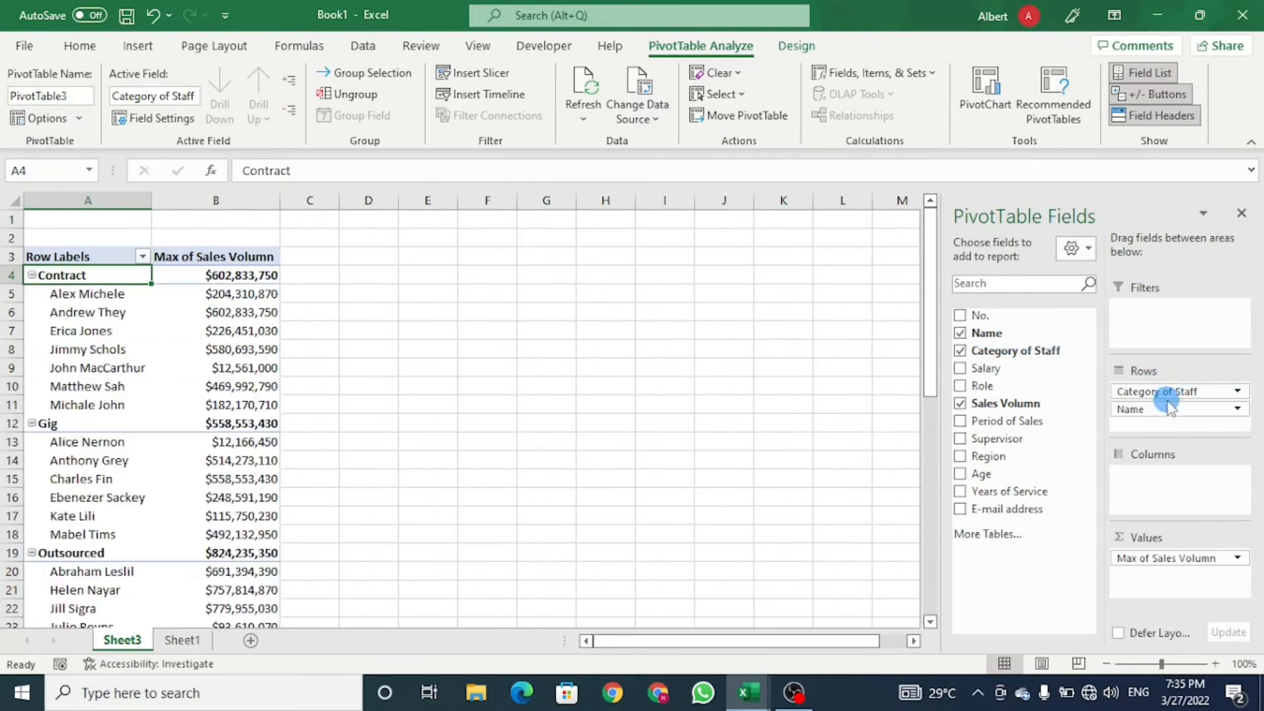
pyautogui.click(961, 334)
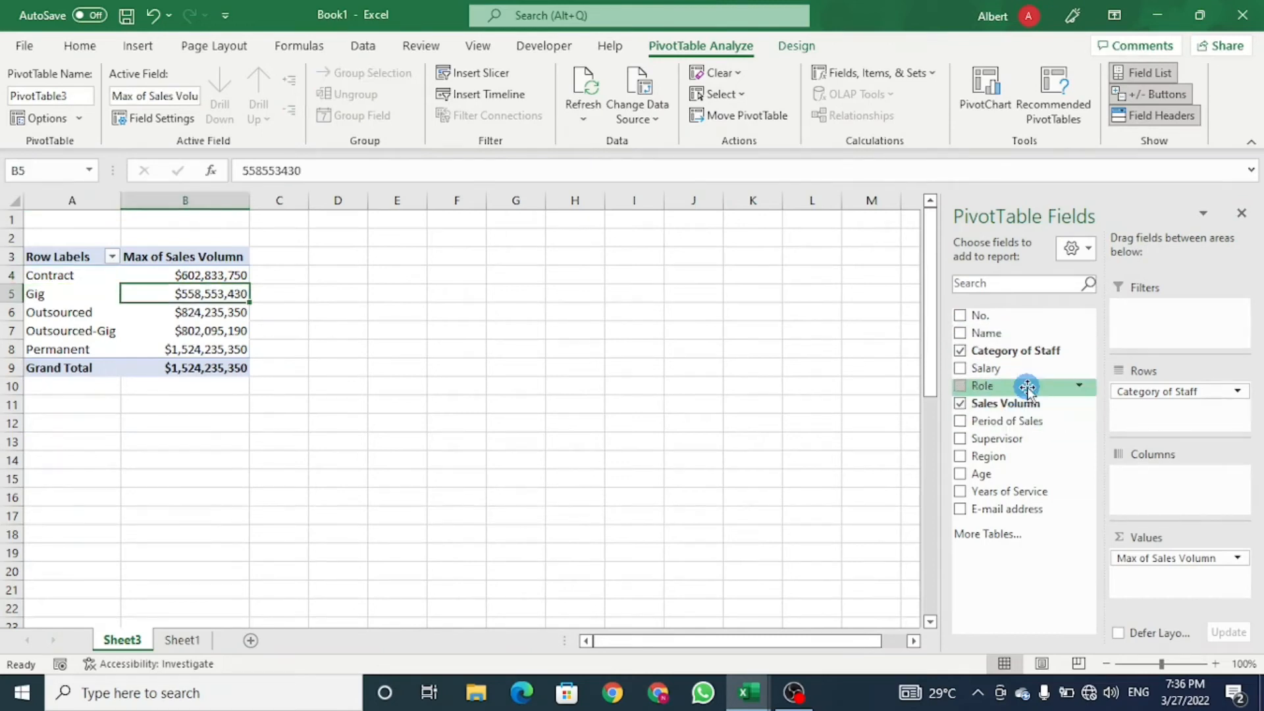
# - Add Role to Rows beneath Category of Staff and summarize Sales Volumn by Sum
pyautogui.moveTo(1027, 389); pyautogui.dragTo(1147, 415)
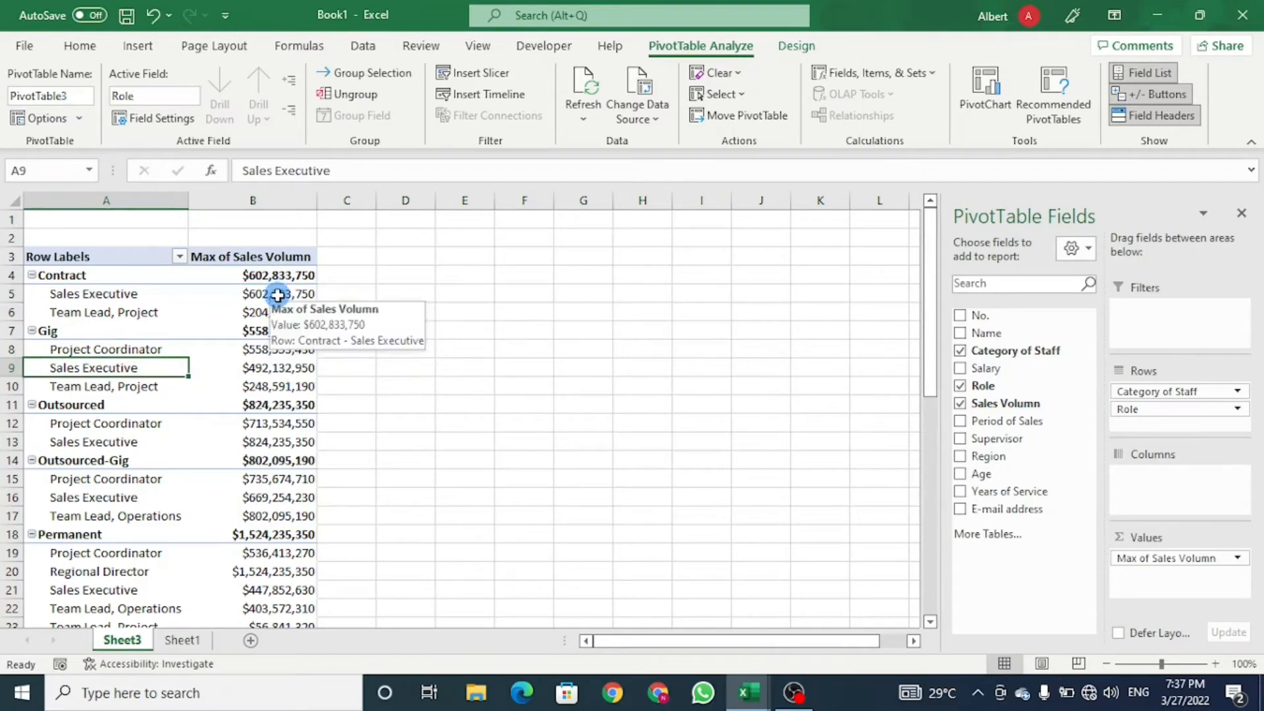
pyautogui.rightClick(277, 295)
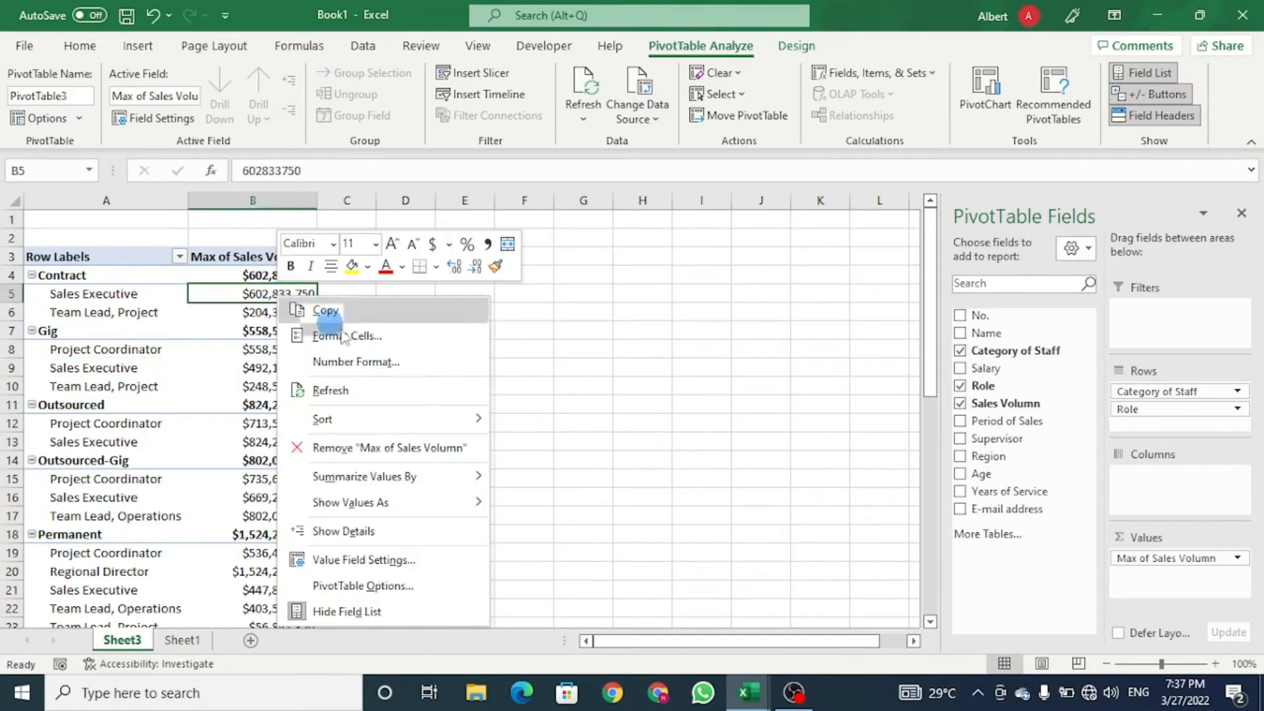
pyautogui.moveTo(437, 474)
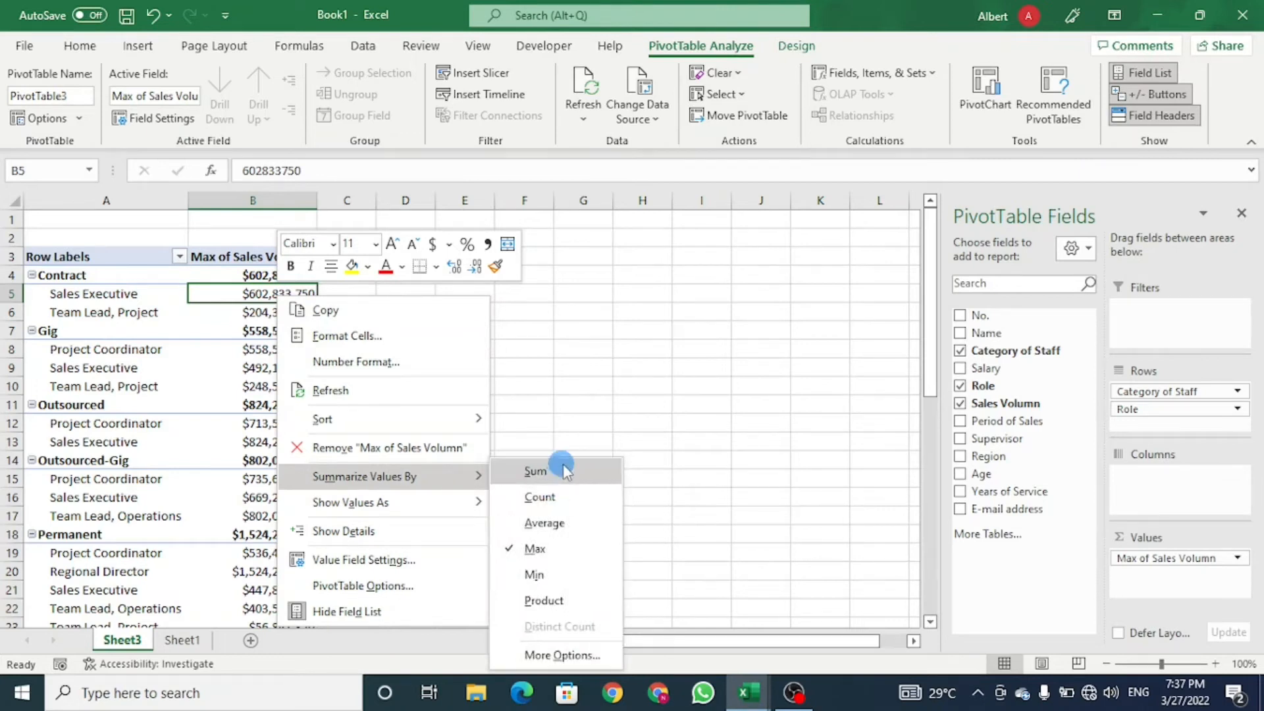
pyautogui.click(537, 471)
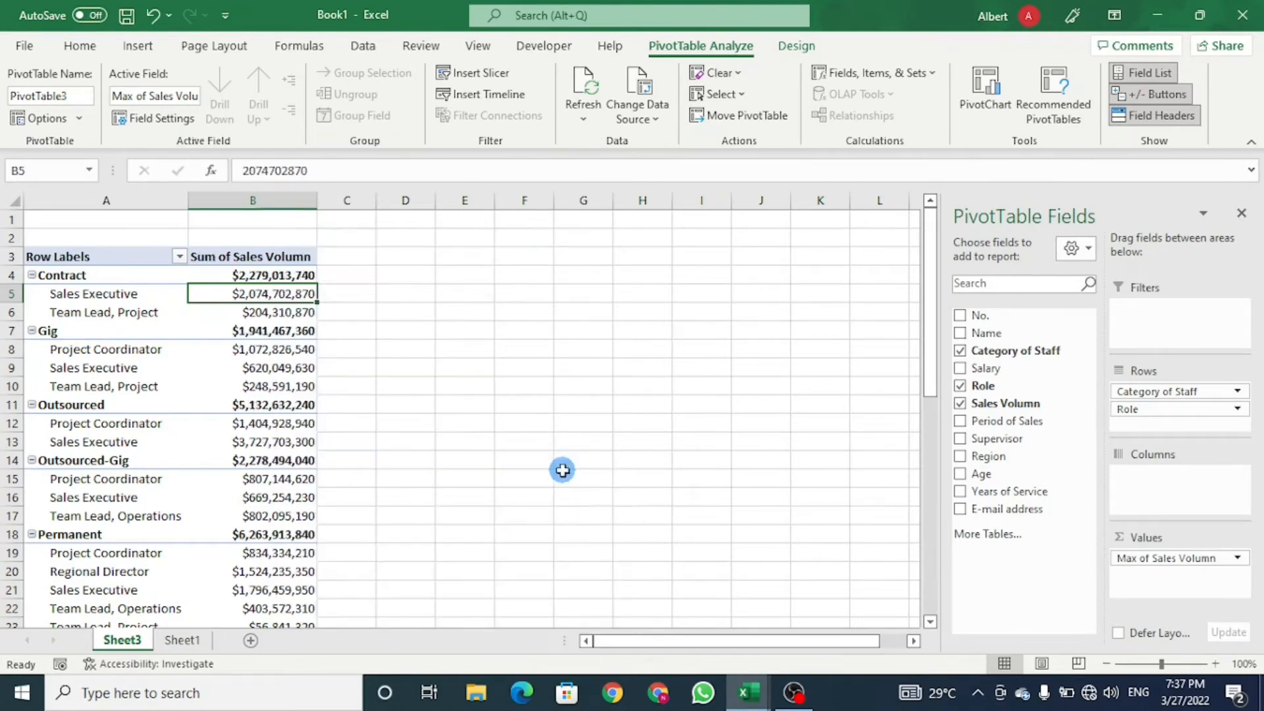
pyautogui.press('Down')
pyautogui.press('Down')
pyautogui.press('Down')
# - Set the PivotTable not to show subtotals, and check the category rows and the grand total row
pyautogui.click(263, 275)
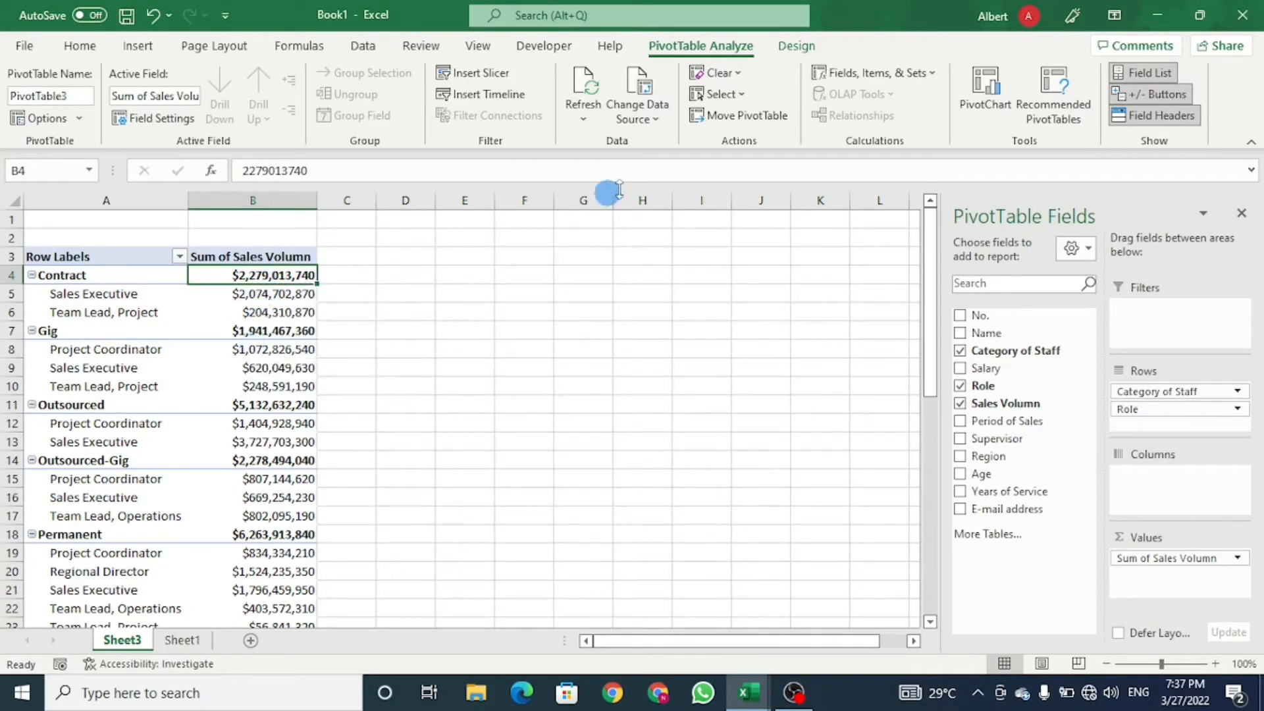
pyautogui.click(791, 48)
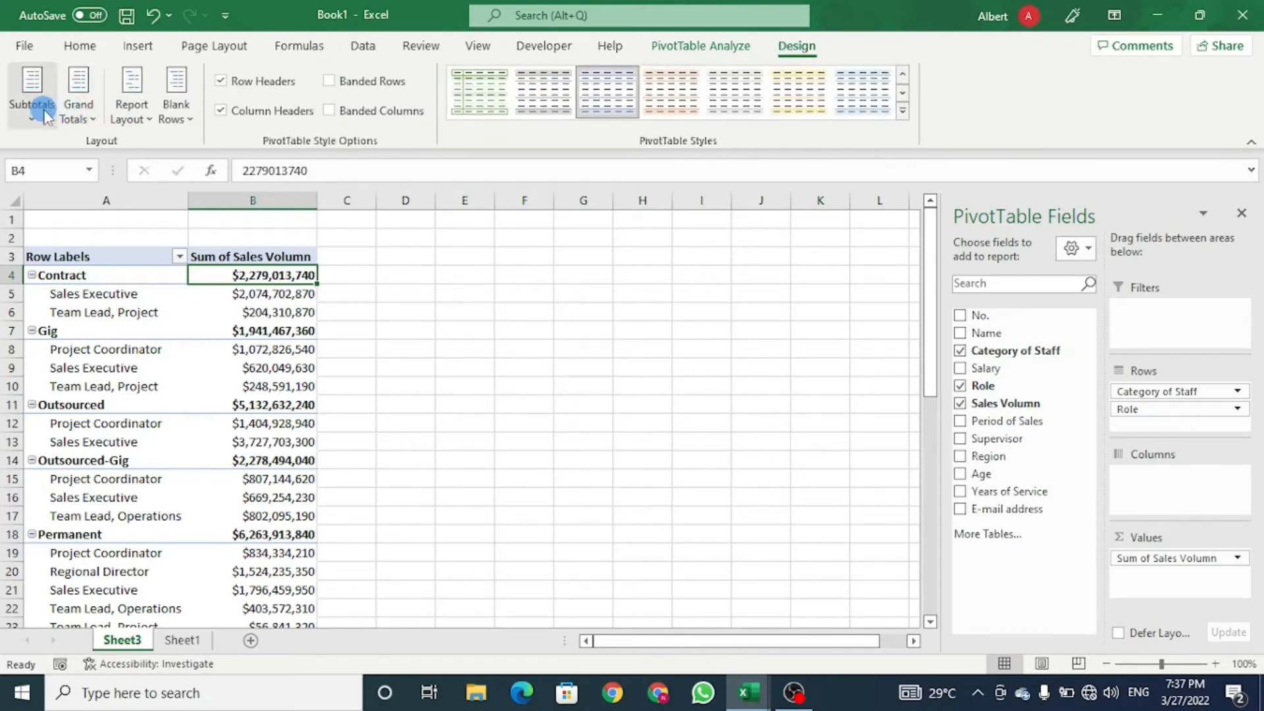
pyautogui.click(45, 113)
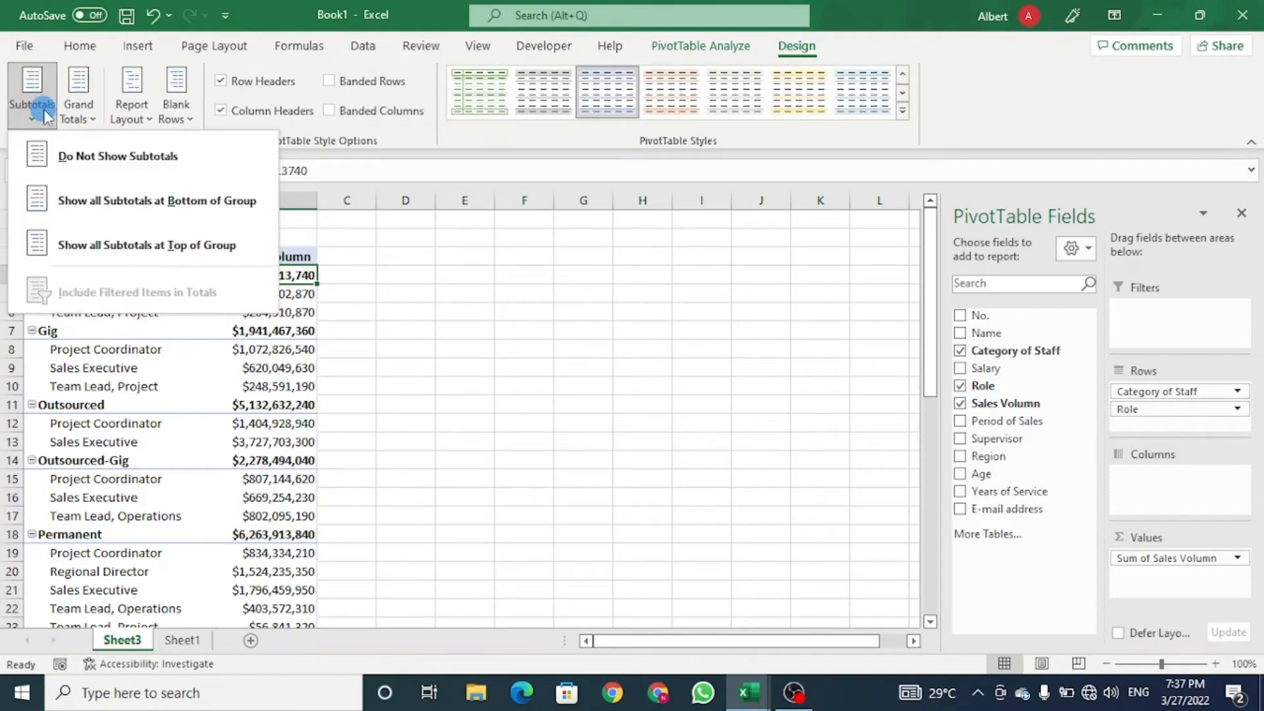
pyautogui.click(171, 156)
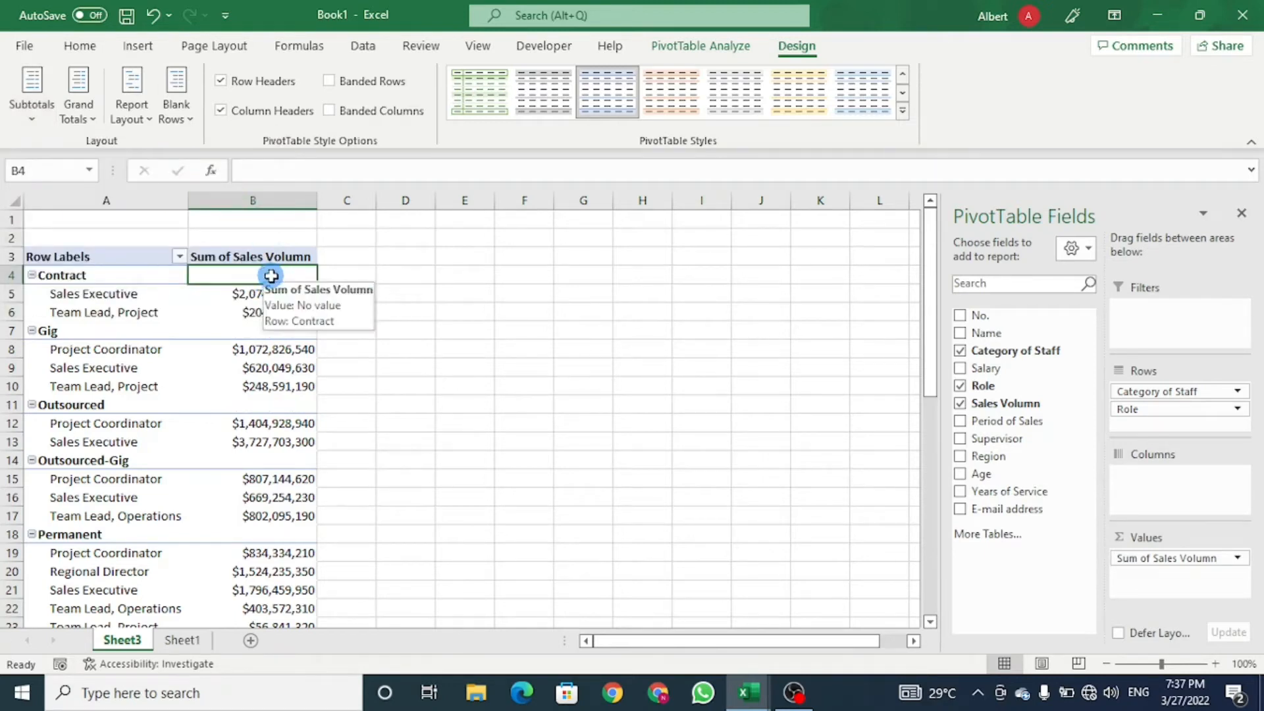
pyautogui.click(264, 327)
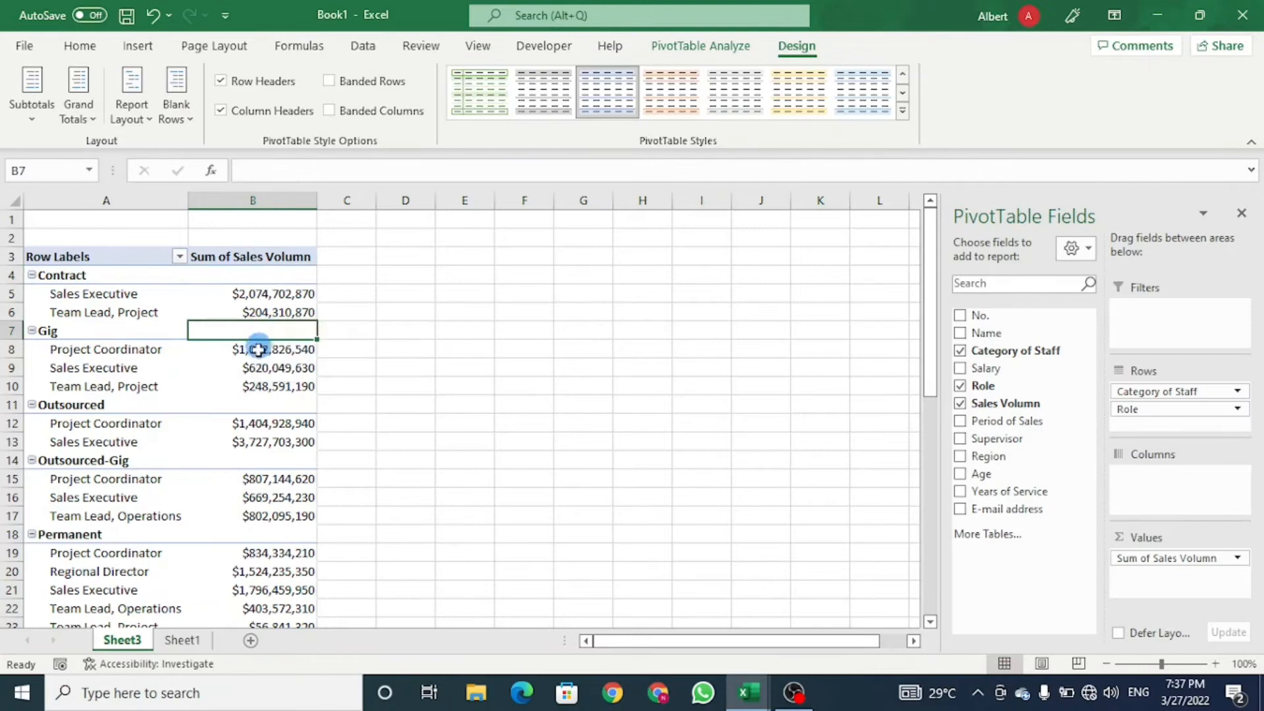
pyautogui.moveTo(930, 303); pyautogui.dragTo(940, 386)
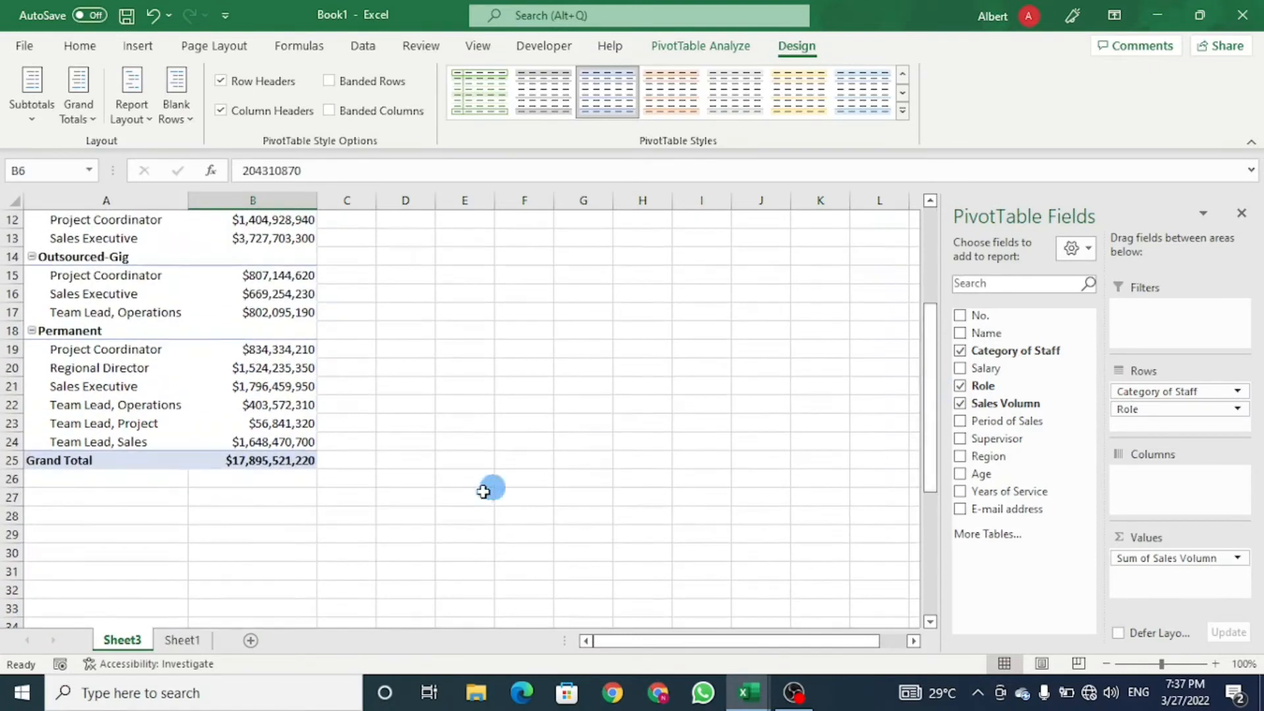
pyautogui.click(248, 460)
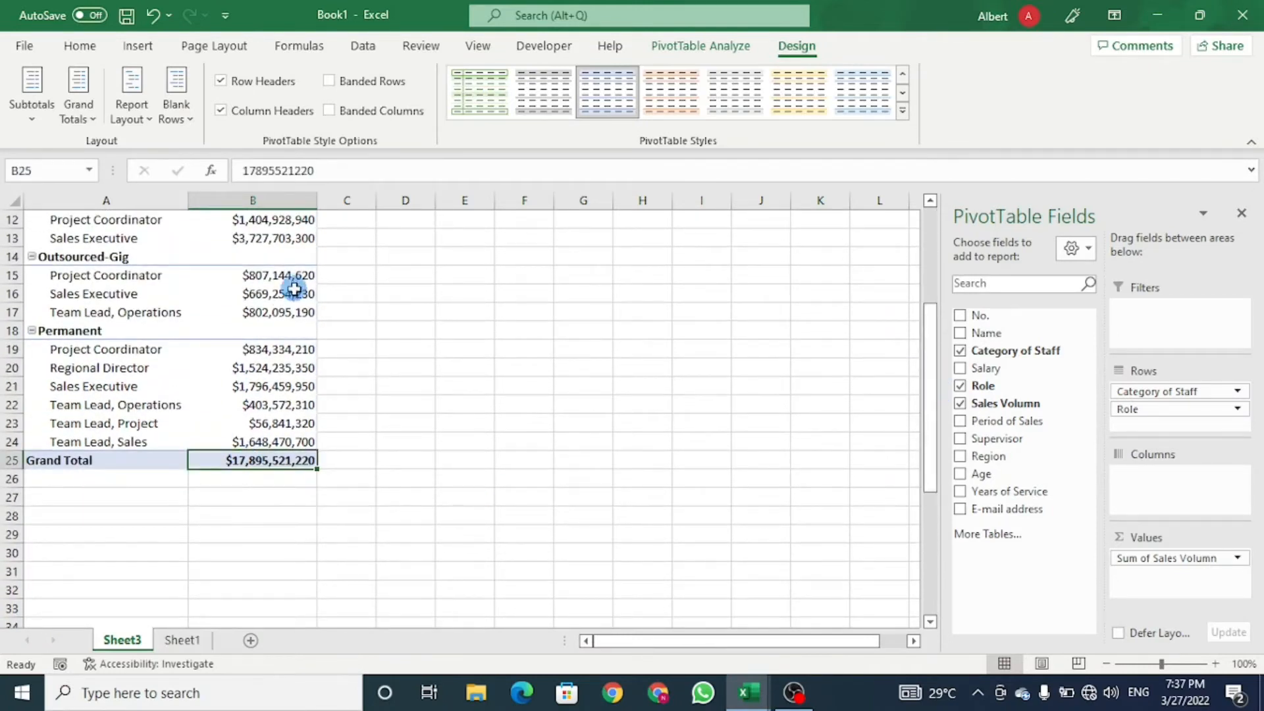
pyautogui.click(279, 330)
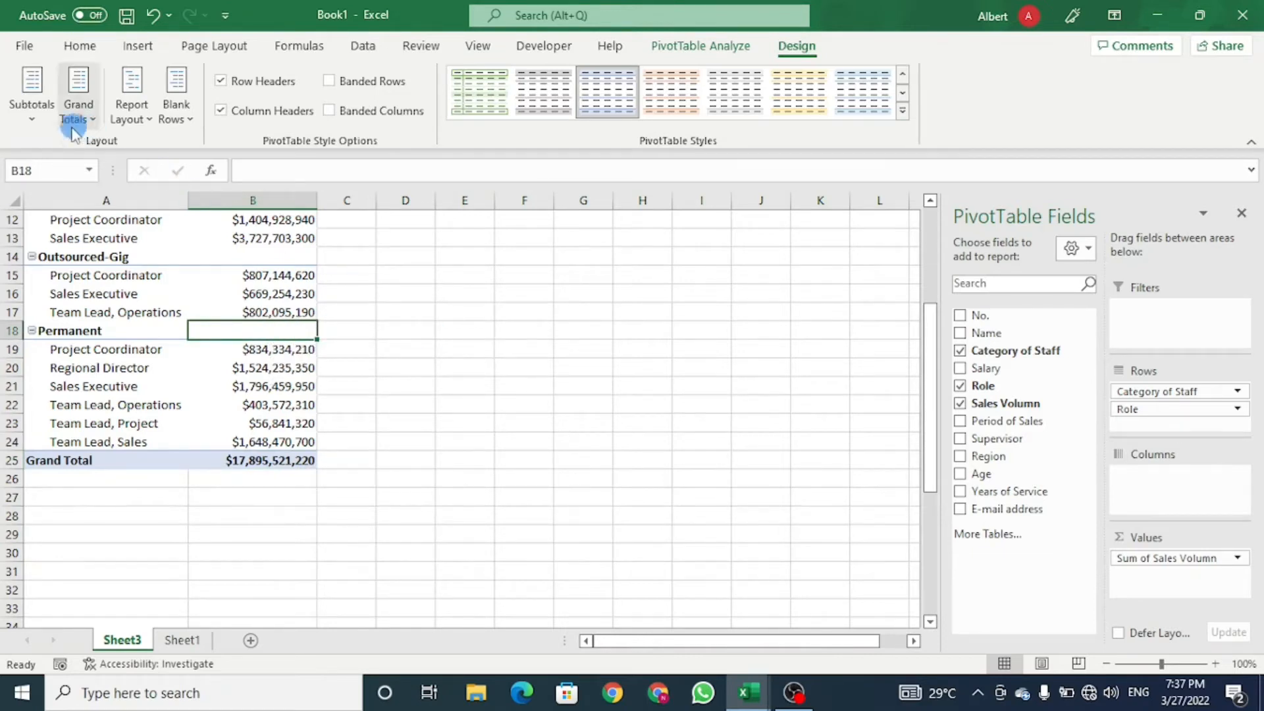
# - Show all subtotals at the bottom of each group, and check the total rows of the staff categories
pyautogui.click(30, 113)
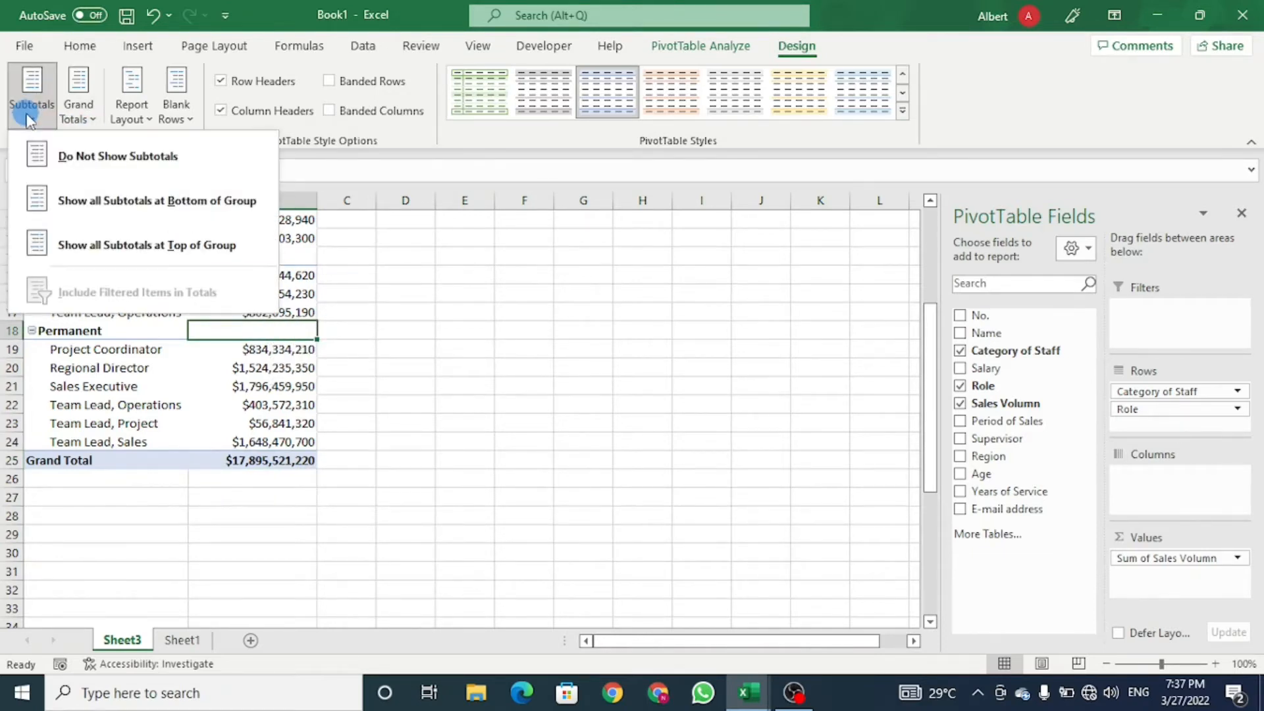
pyautogui.click(147, 201)
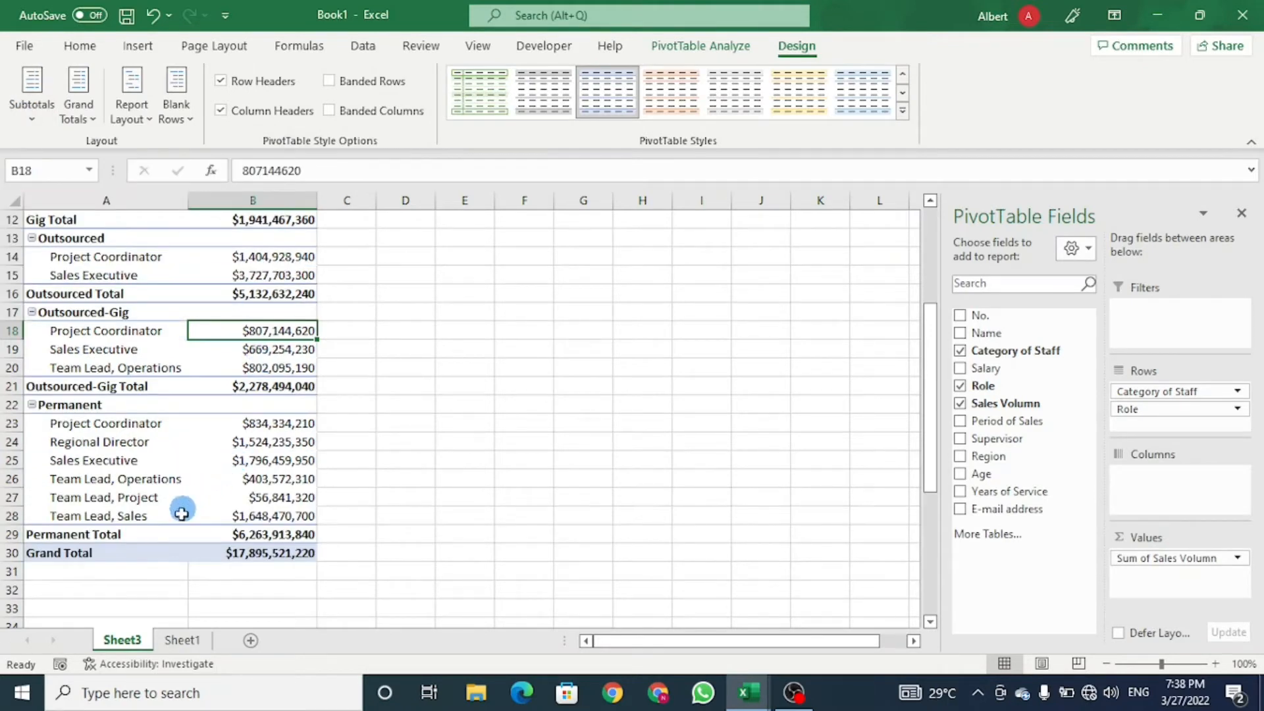
pyautogui.click(271, 534)
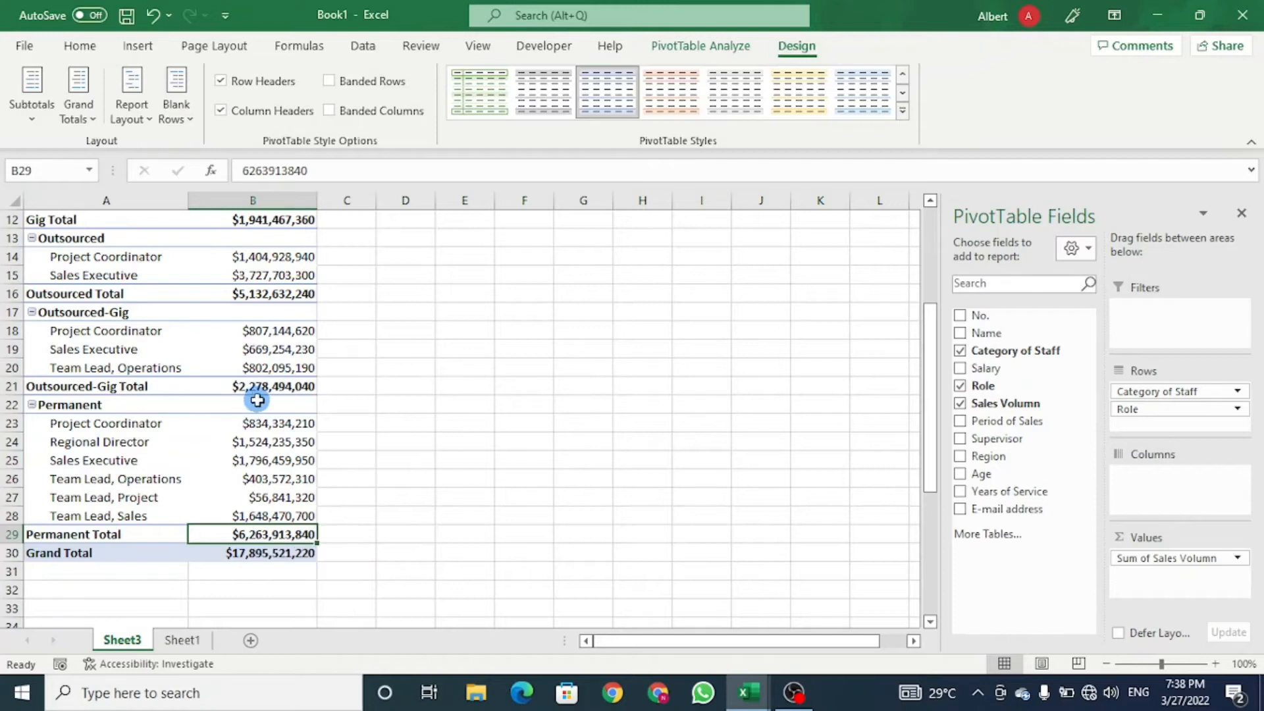
pyautogui.click(272, 386)
pyautogui.click(276, 294)
pyautogui.scroll(-3, 270, 349)
# - Turn the PivotTable's grand totals off for rows and columns
pyautogui.click(262, 405)
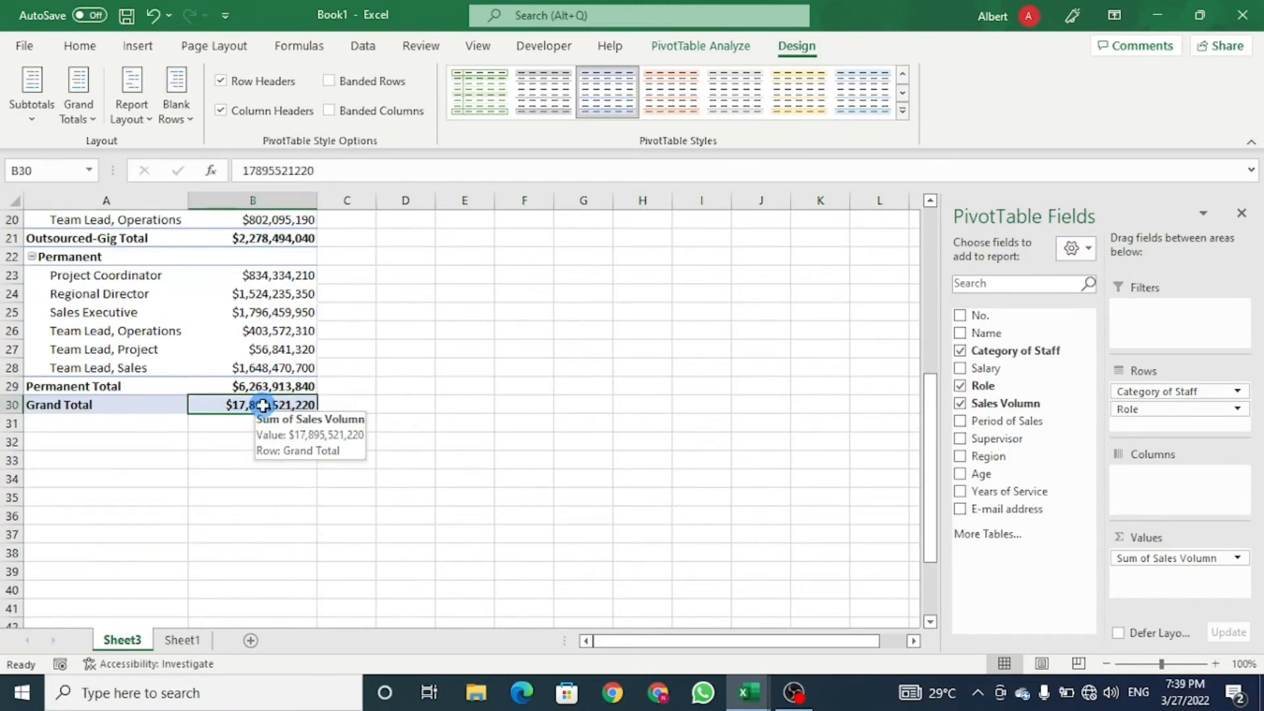
pyautogui.click(92, 120)
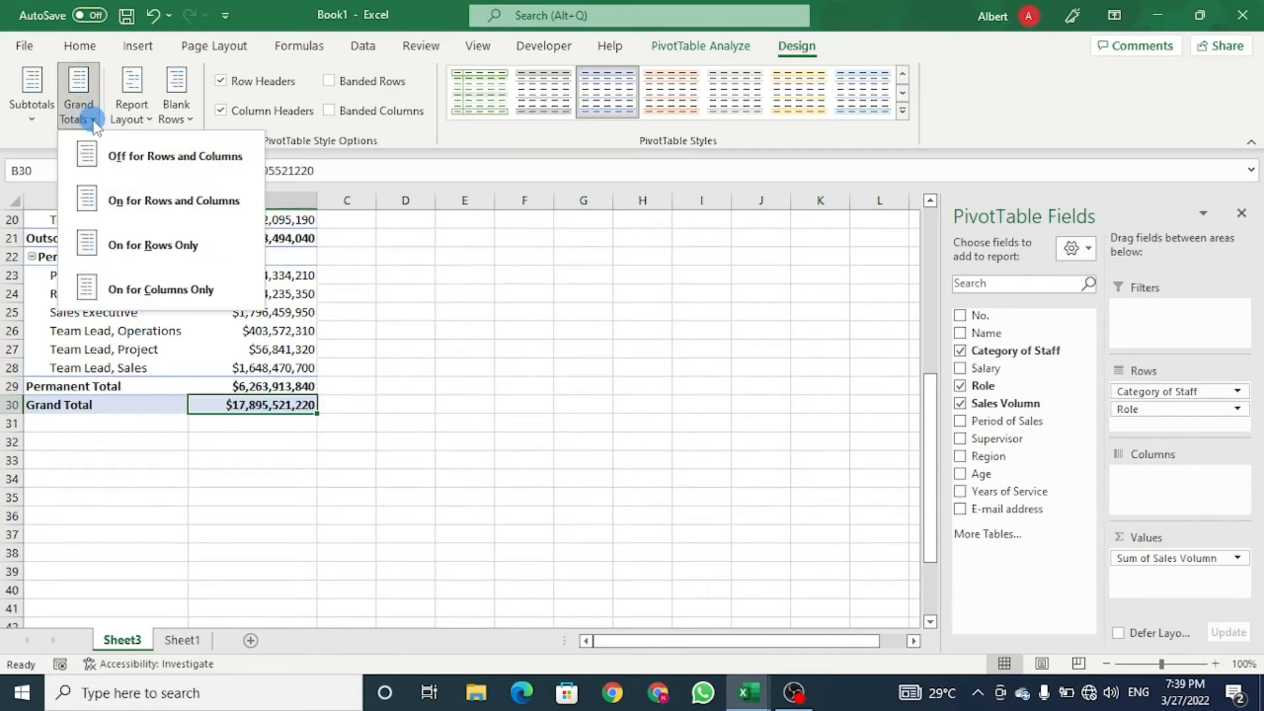
pyautogui.click(184, 161)
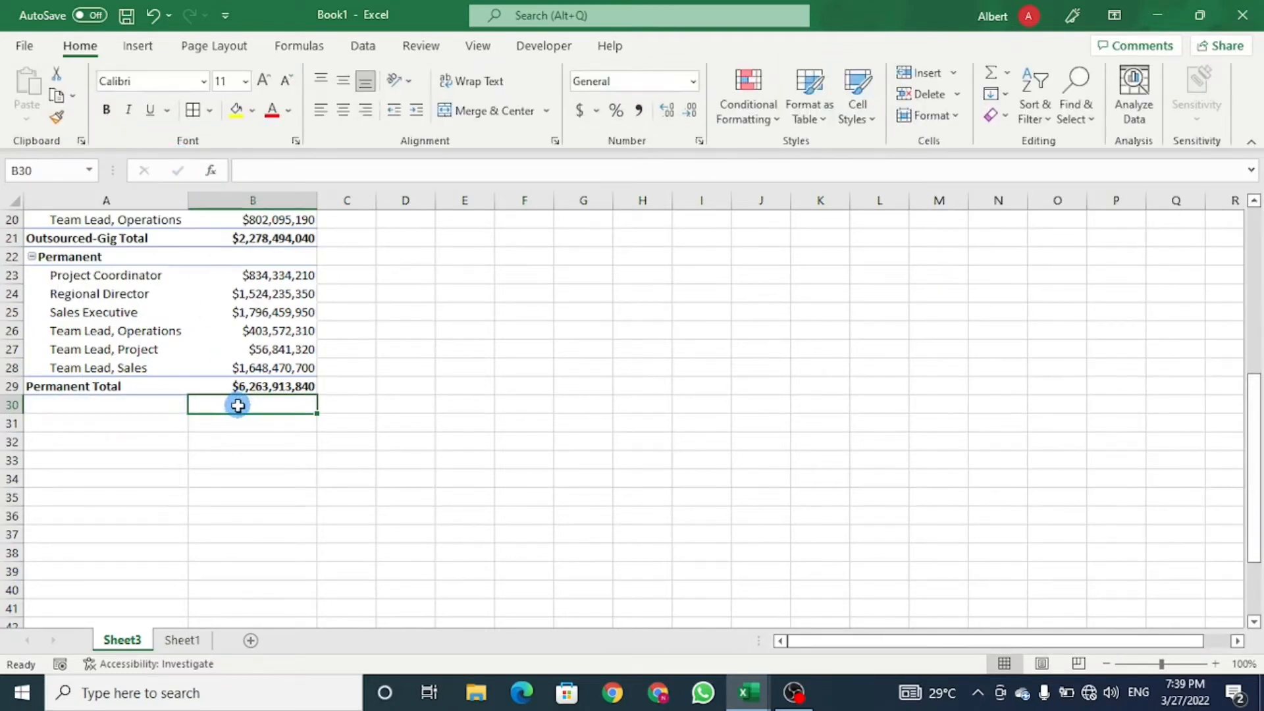
pyautogui.click(259, 351)
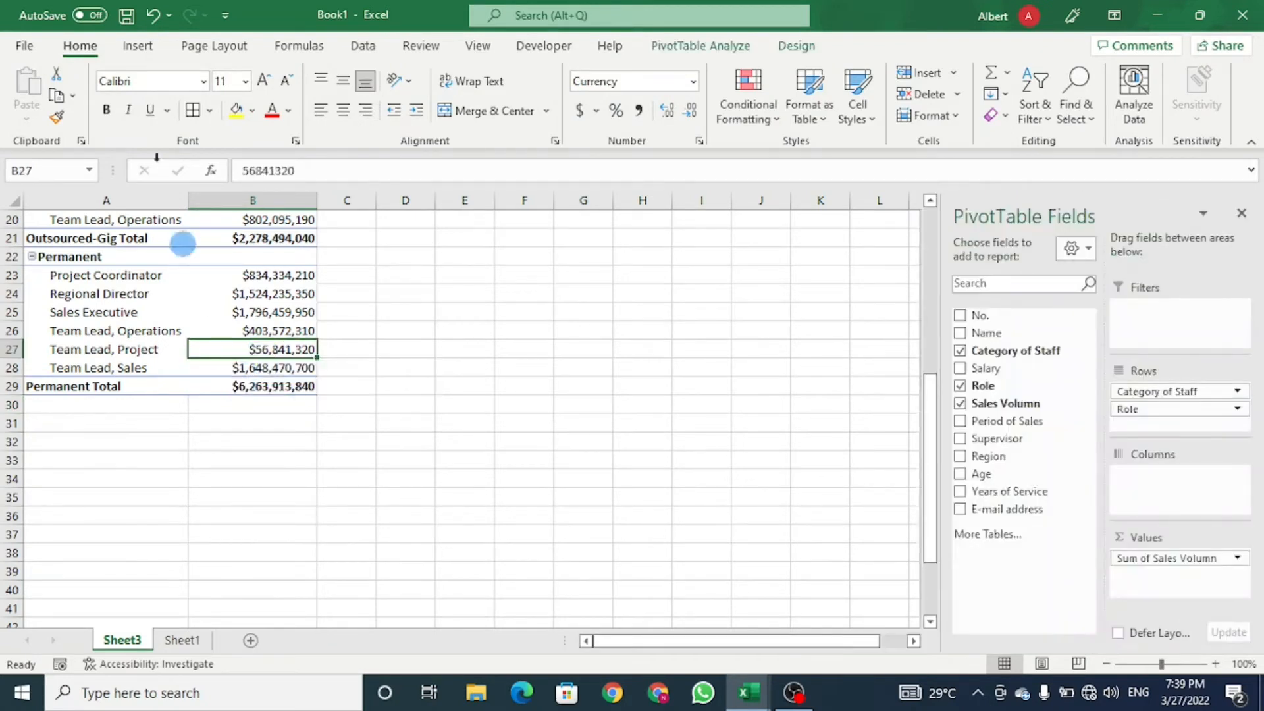
# - Turn the grand totals back on for rows and columns
pyautogui.click(793, 46)
pyautogui.click(77, 98)
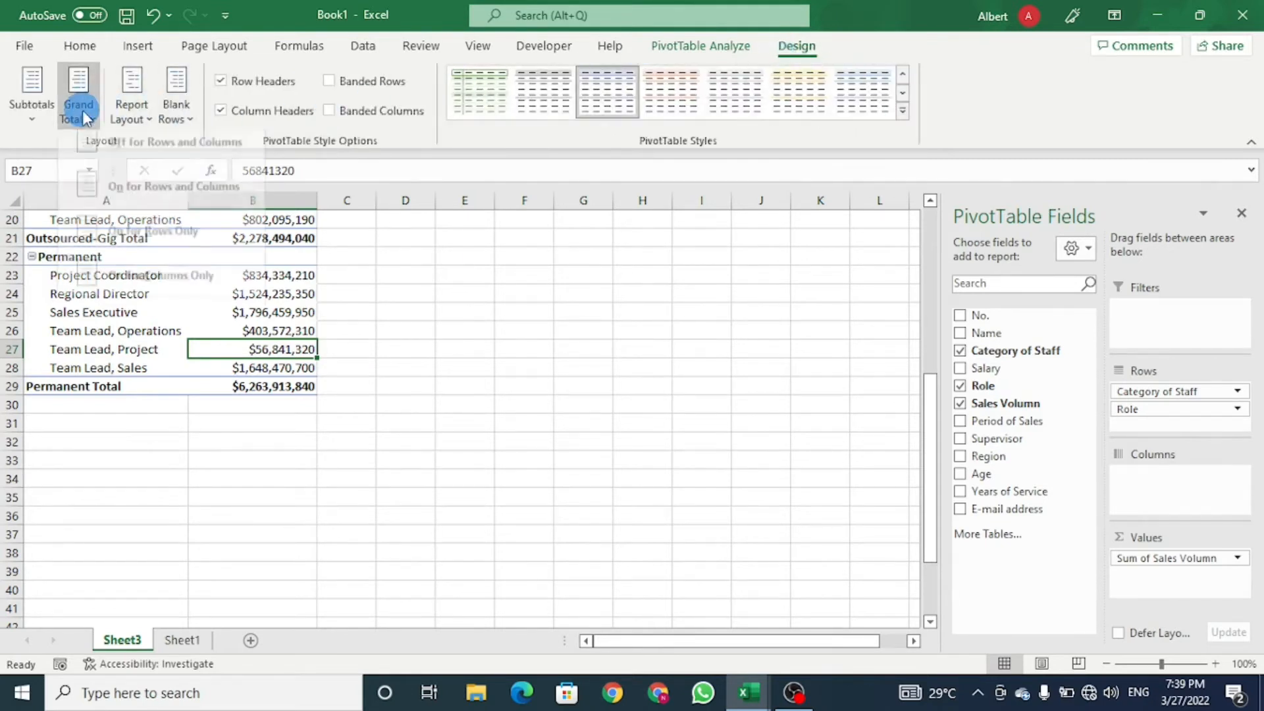
pyautogui.click(184, 197)
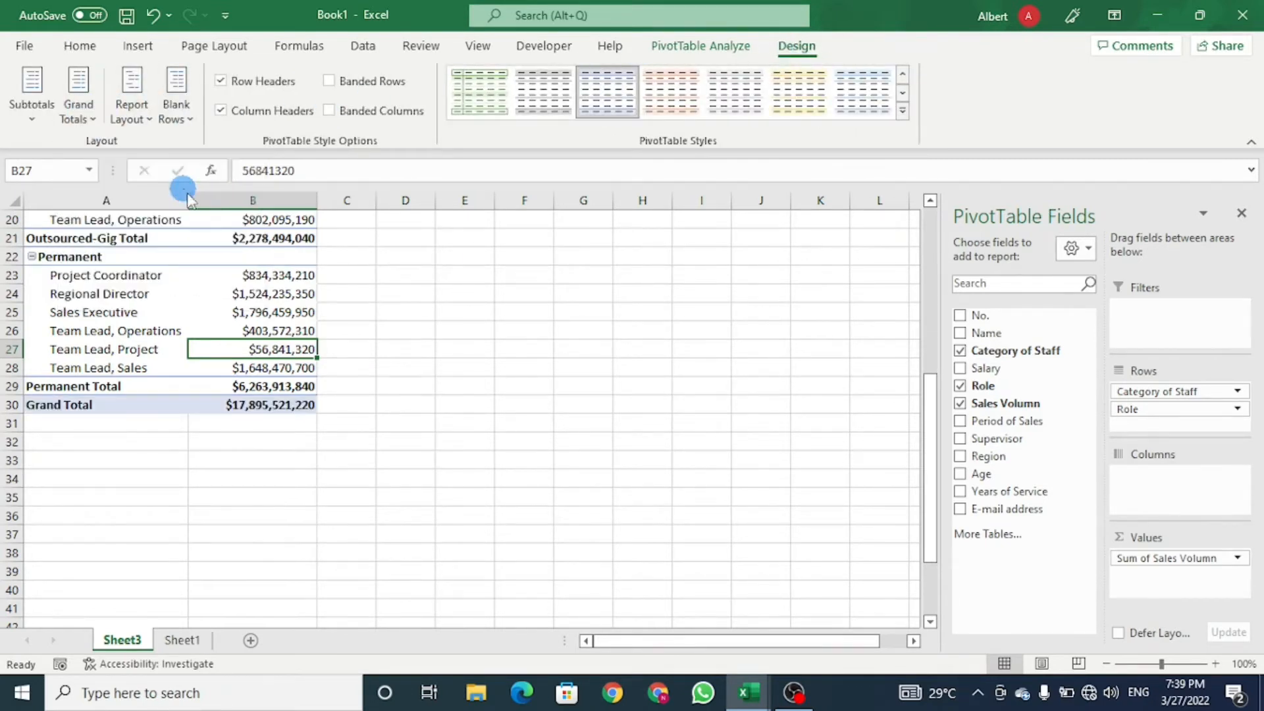
pyautogui.click(246, 403)
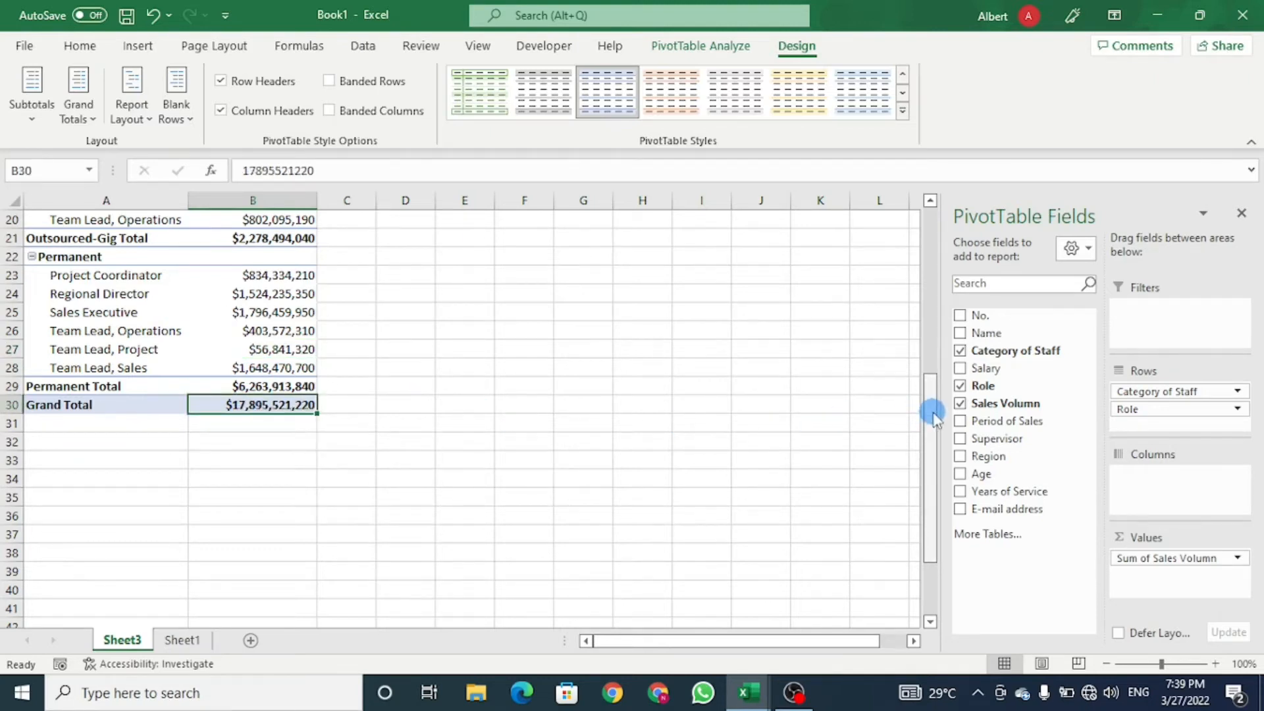
pyautogui.moveTo(933, 415); pyautogui.dragTo(892, 149)
pyautogui.click(249, 293)
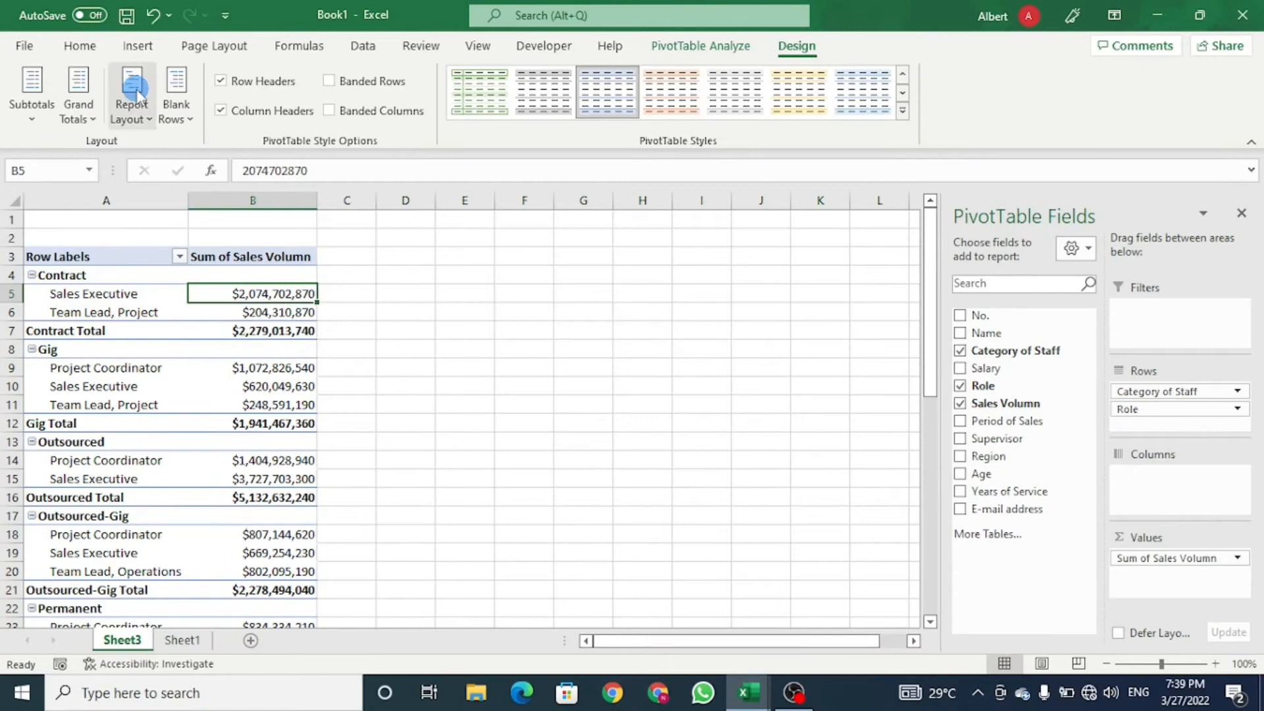
pyautogui.click(77, 108)
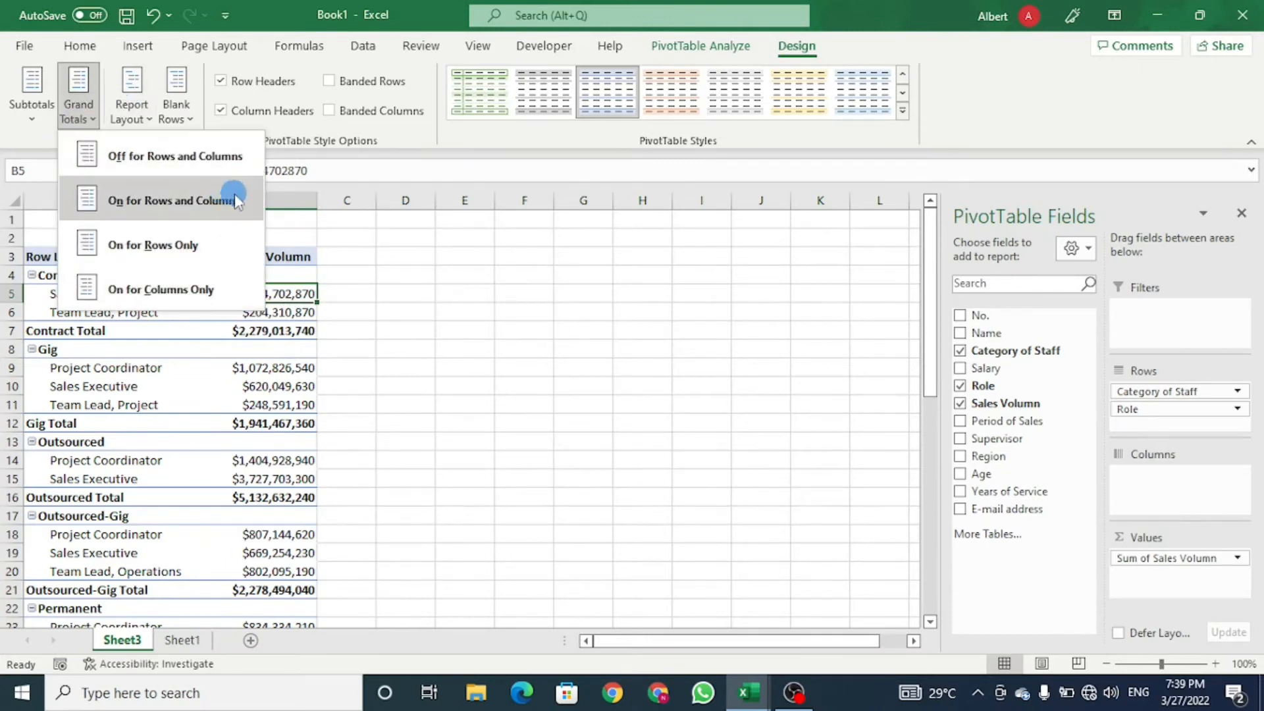
pyautogui.click(308, 292)
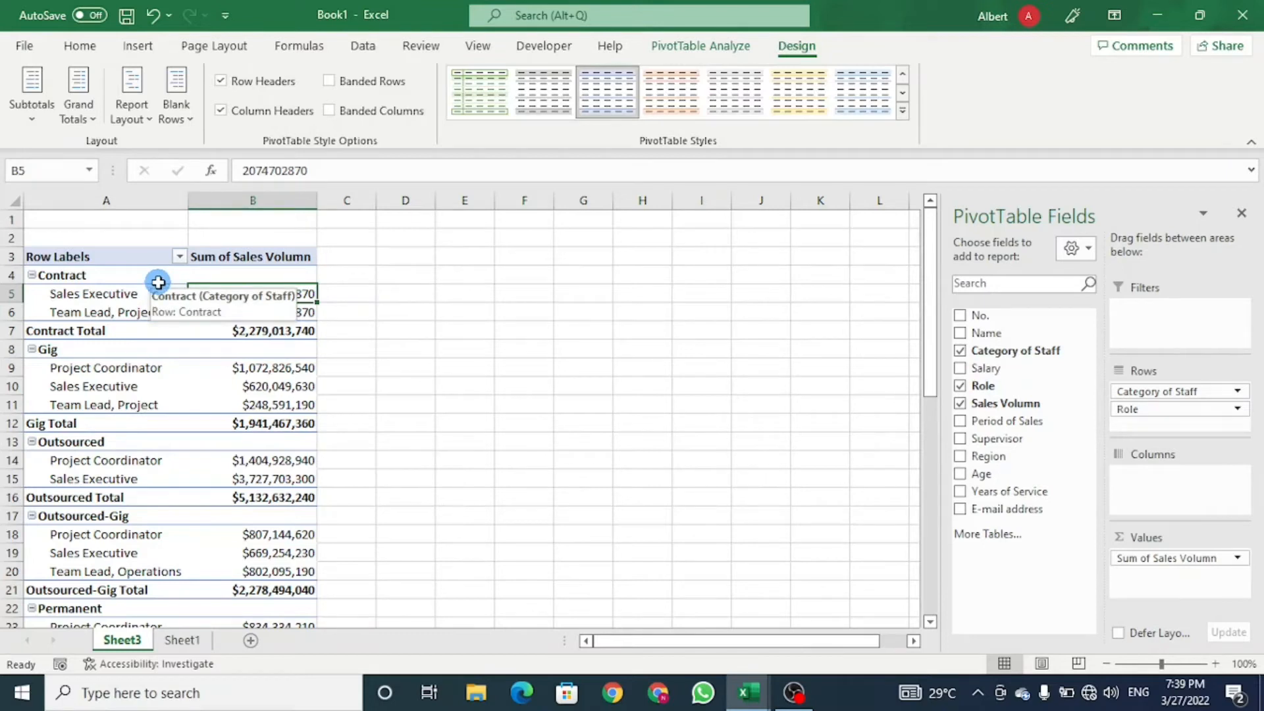
# - Show the report in tabular form, and switch it back to compact form
pyautogui.moveTo(228, 294)
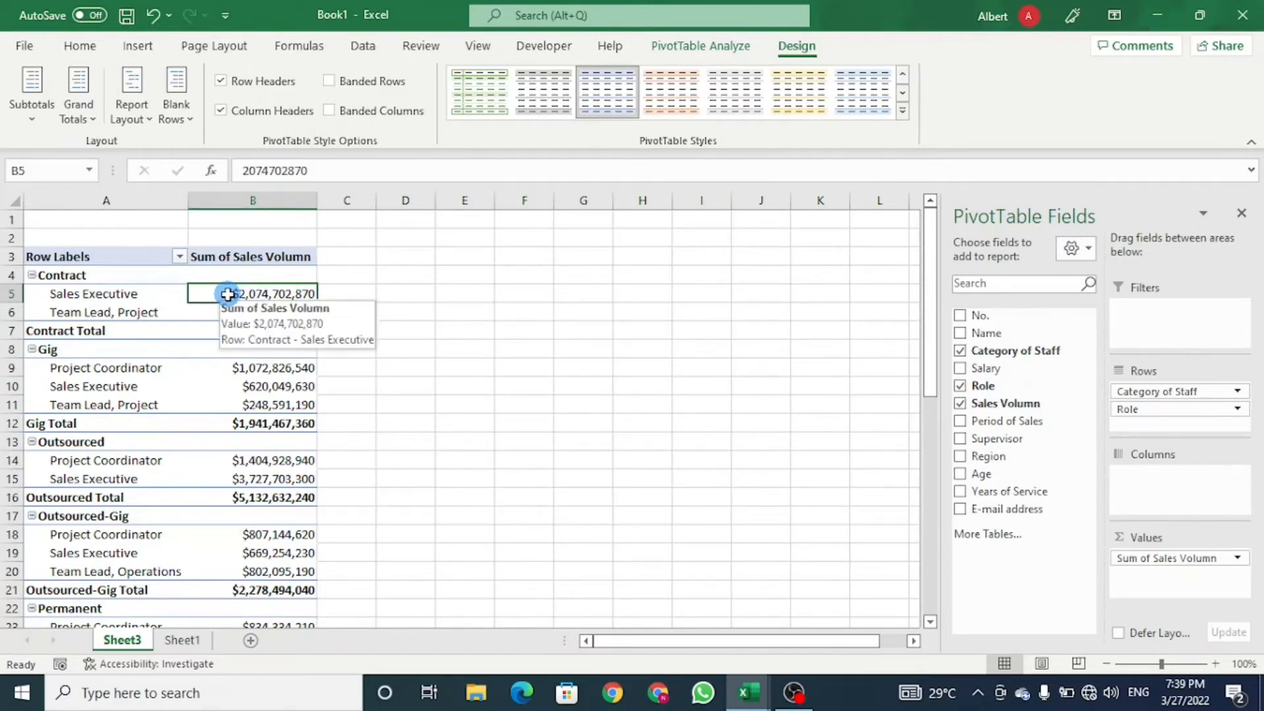
pyautogui.click(145, 115)
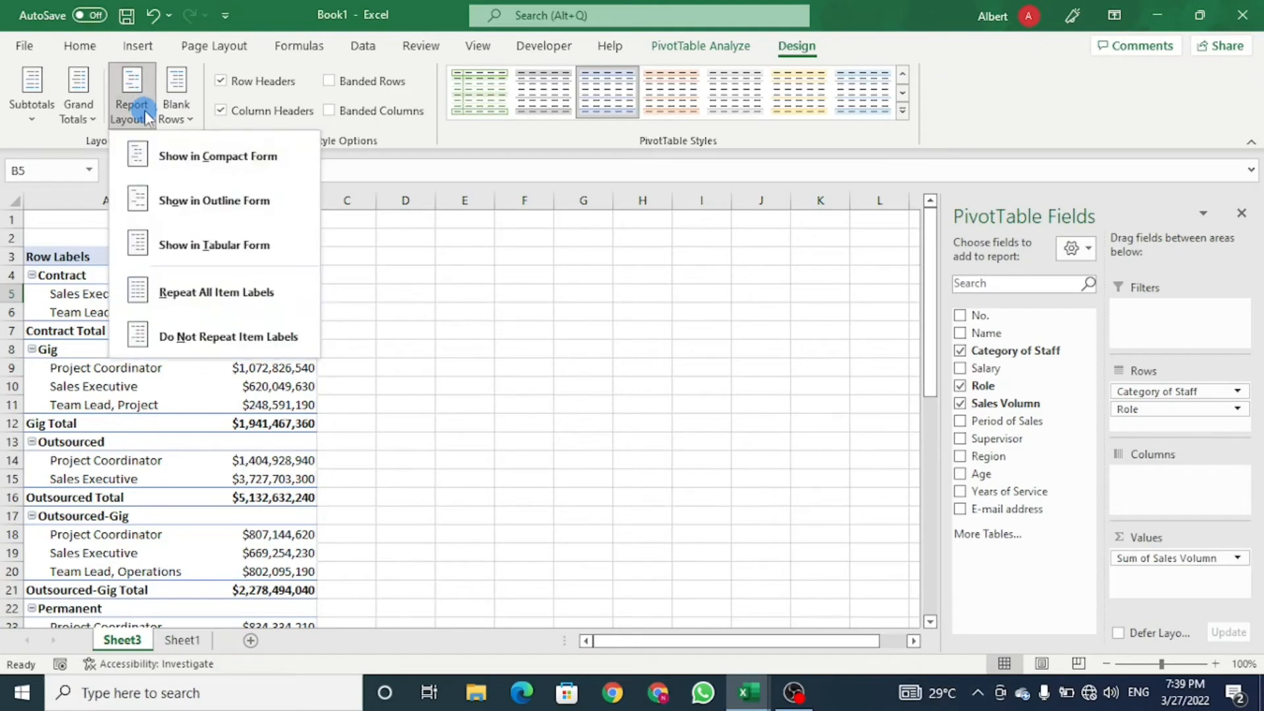
pyautogui.click(210, 248)
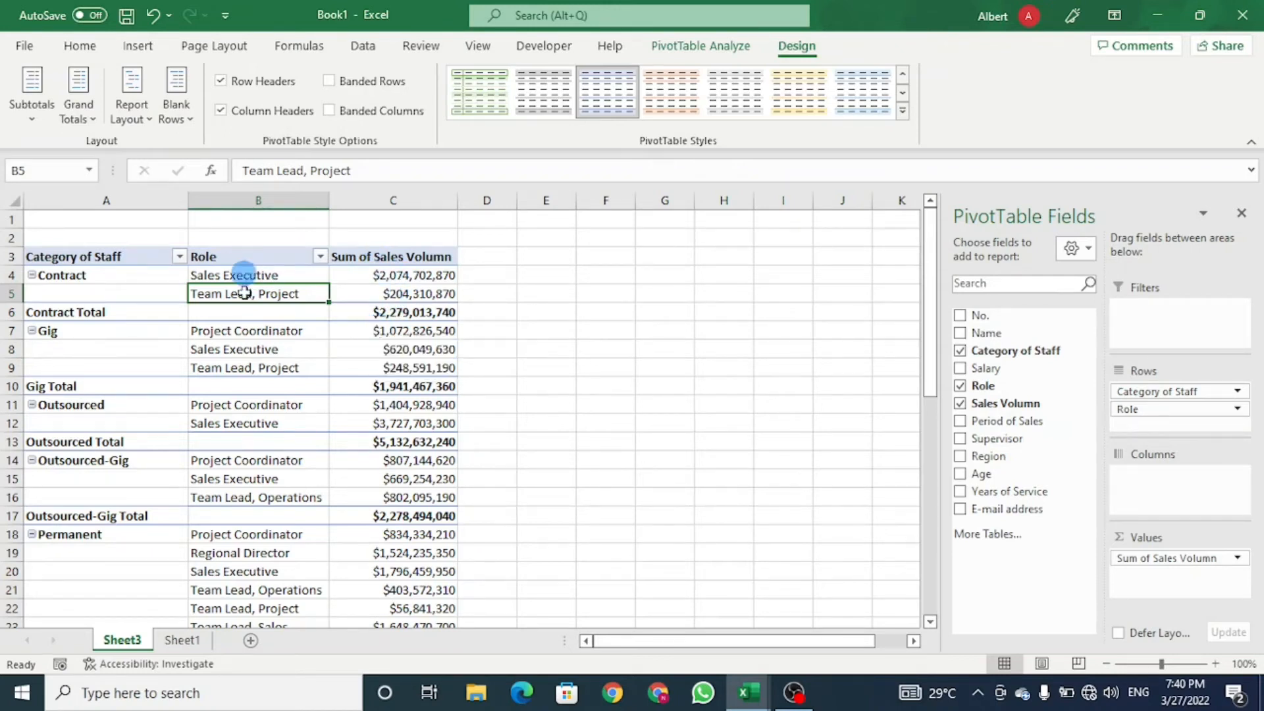
pyautogui.click(150, 110)
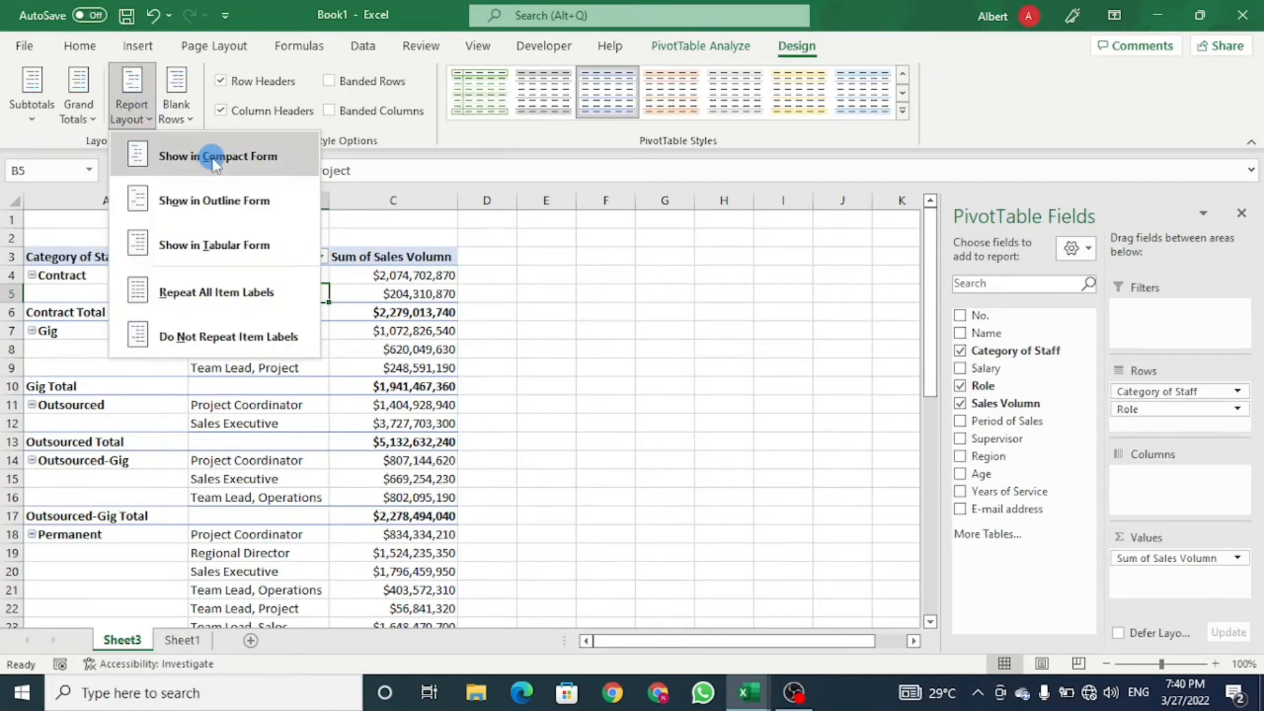
pyautogui.click(176, 156)
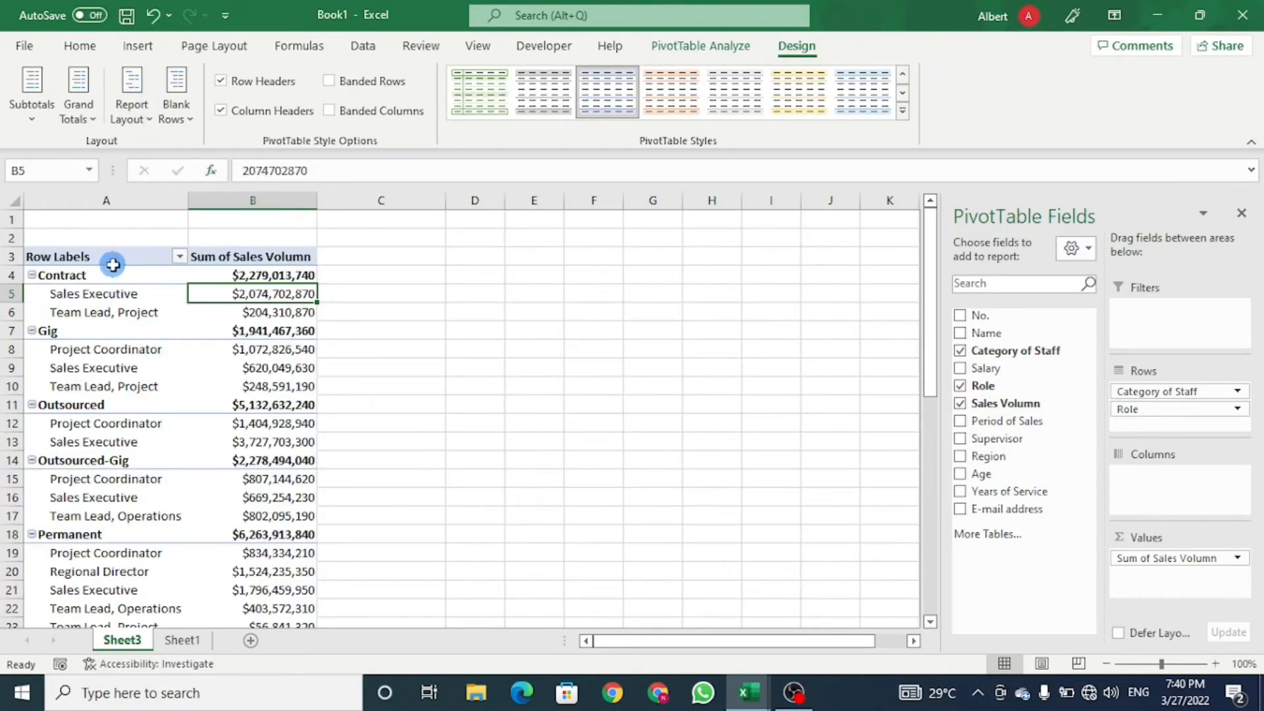
# - Show the report in outline form
pyautogui.click(141, 120)
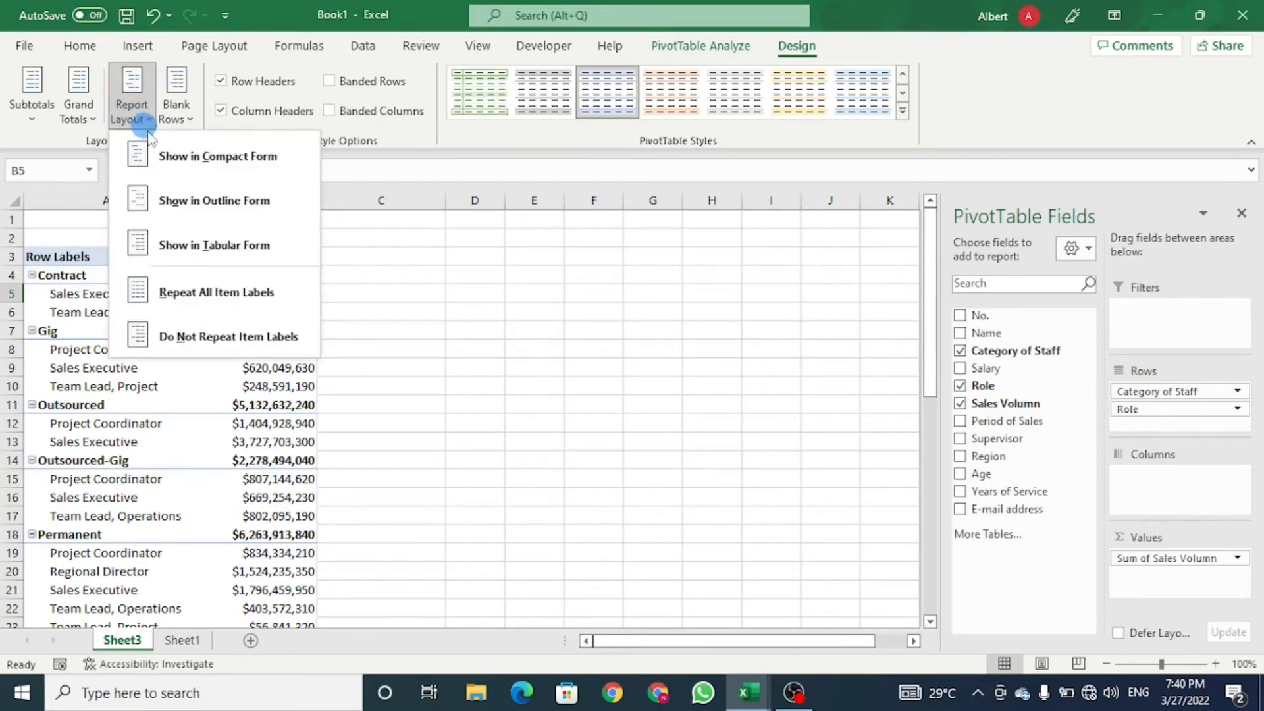
pyautogui.click(209, 201)
pyautogui.click(247, 293)
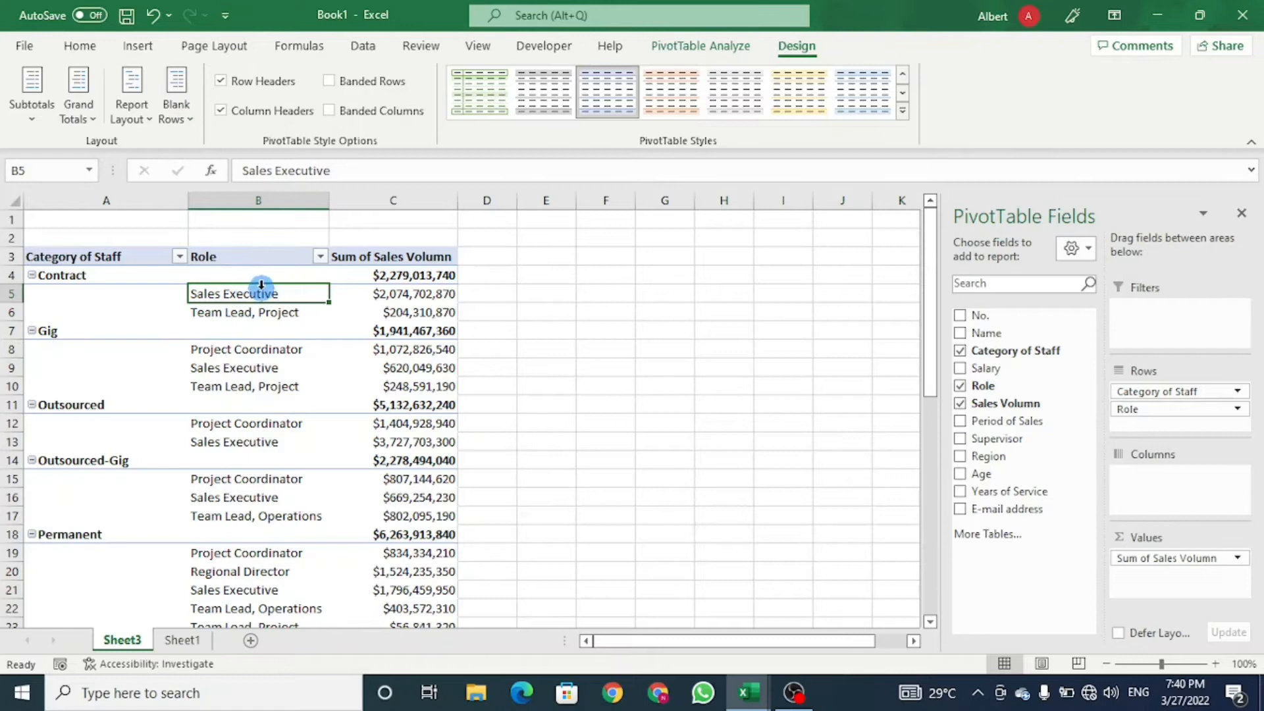
# - Set the report layout to tabular form, and collapse and re-expand the Contract group
pyautogui.click(140, 114)
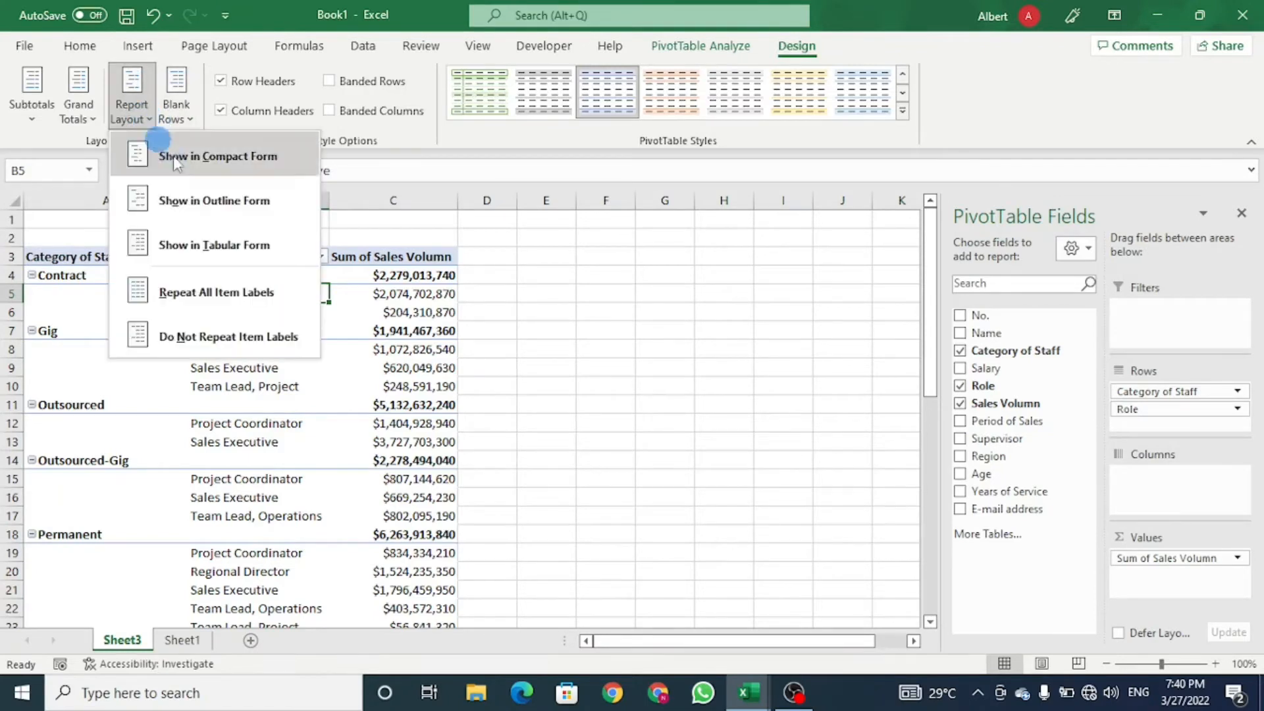
pyautogui.click(214, 242)
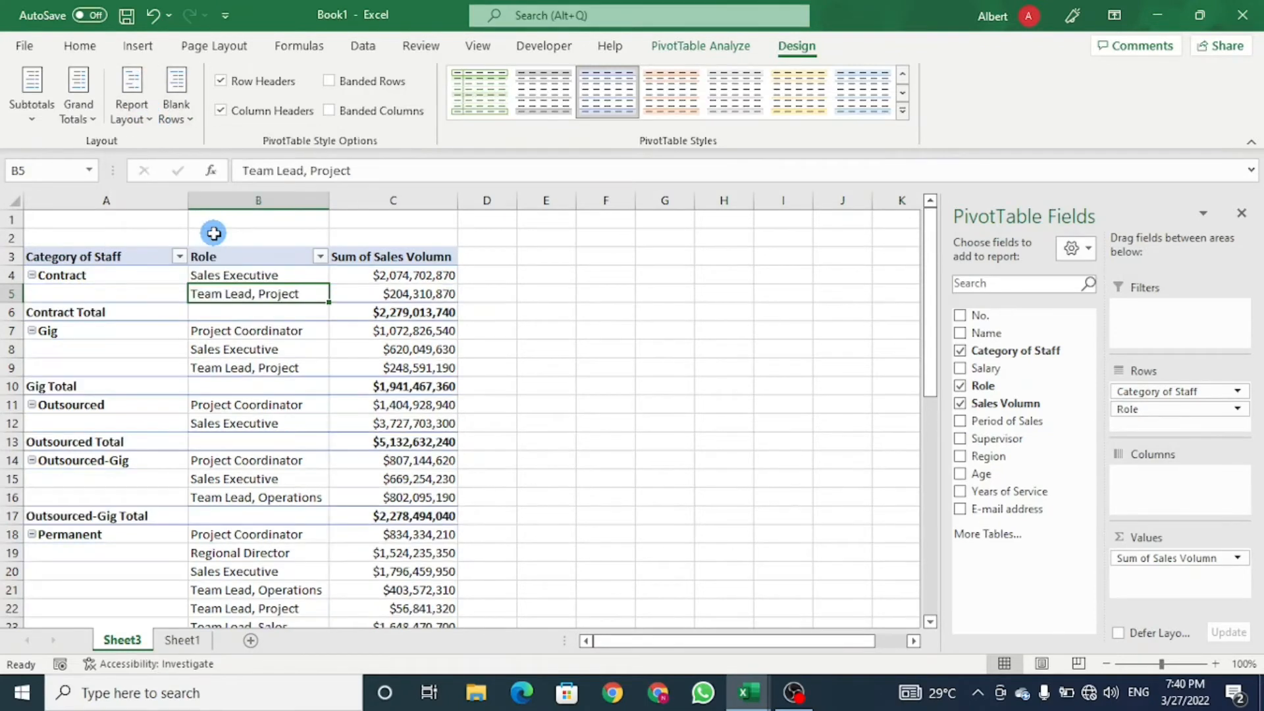
pyautogui.click(32, 276)
pyautogui.click(31, 275)
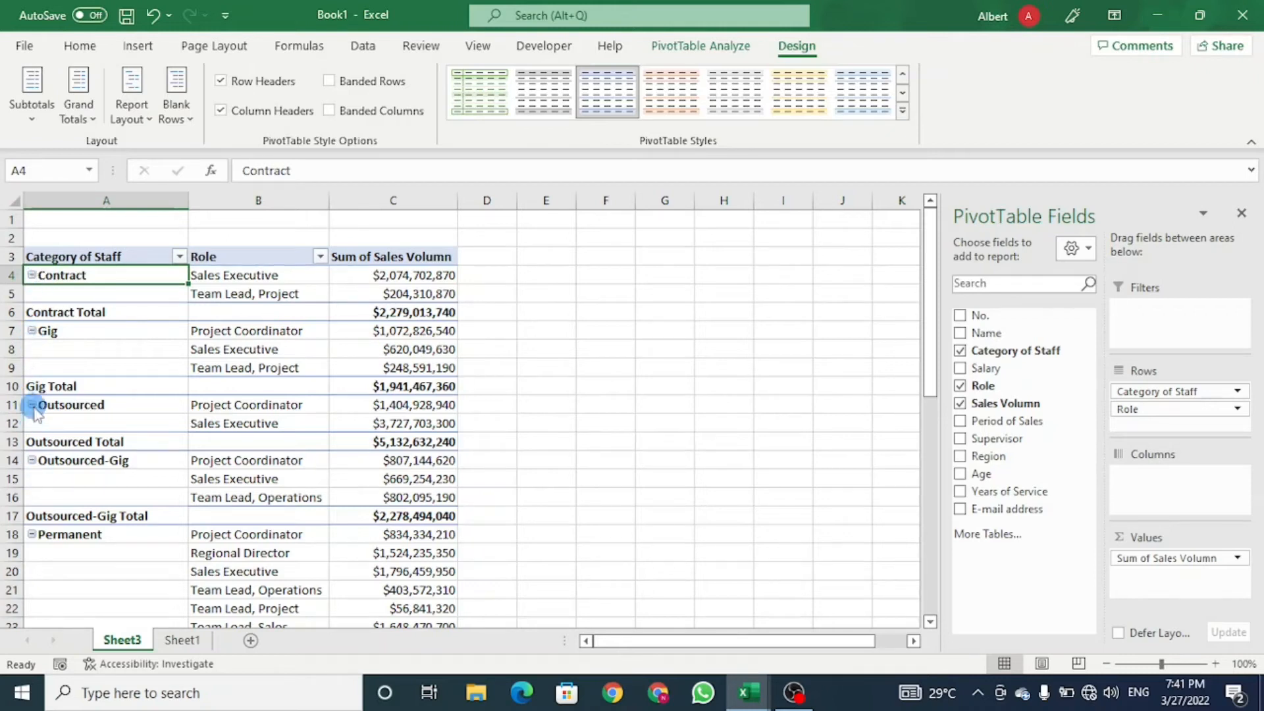
# - Hide the expand/collapse (+/-) buttons of the staff categories in the PivotTable
pyautogui.click(143, 329)
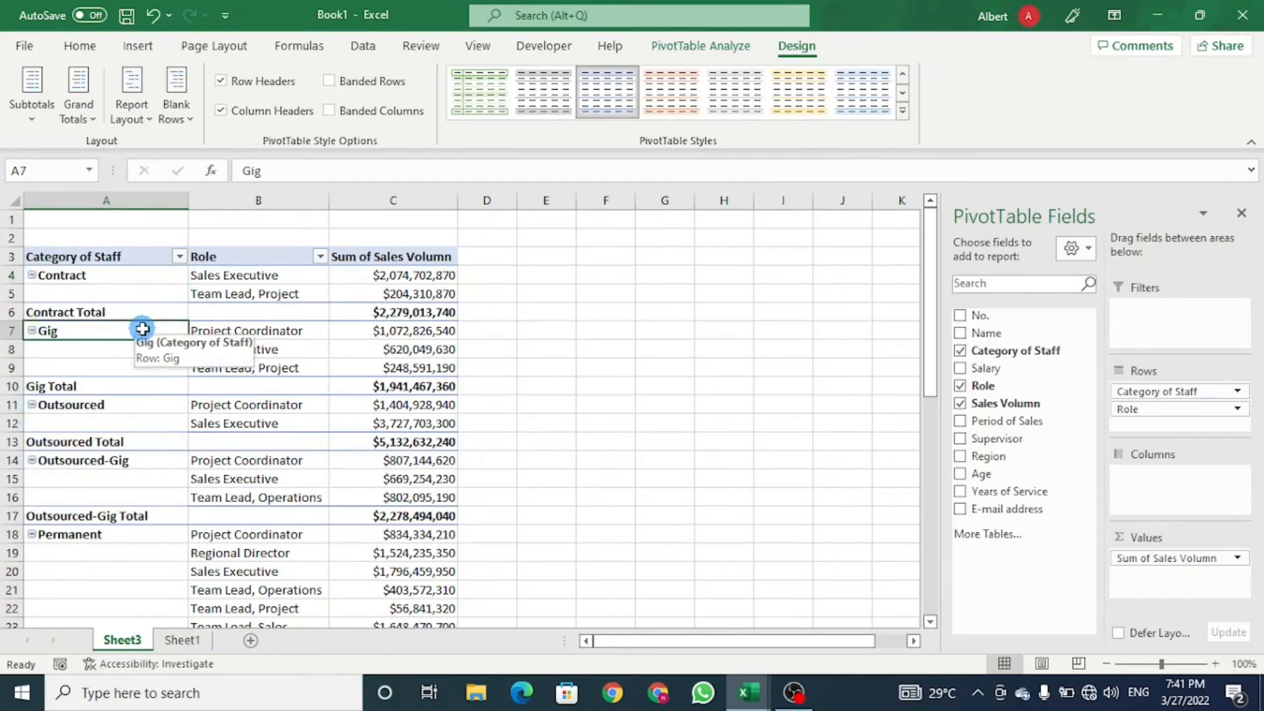
pyautogui.click(685, 58)
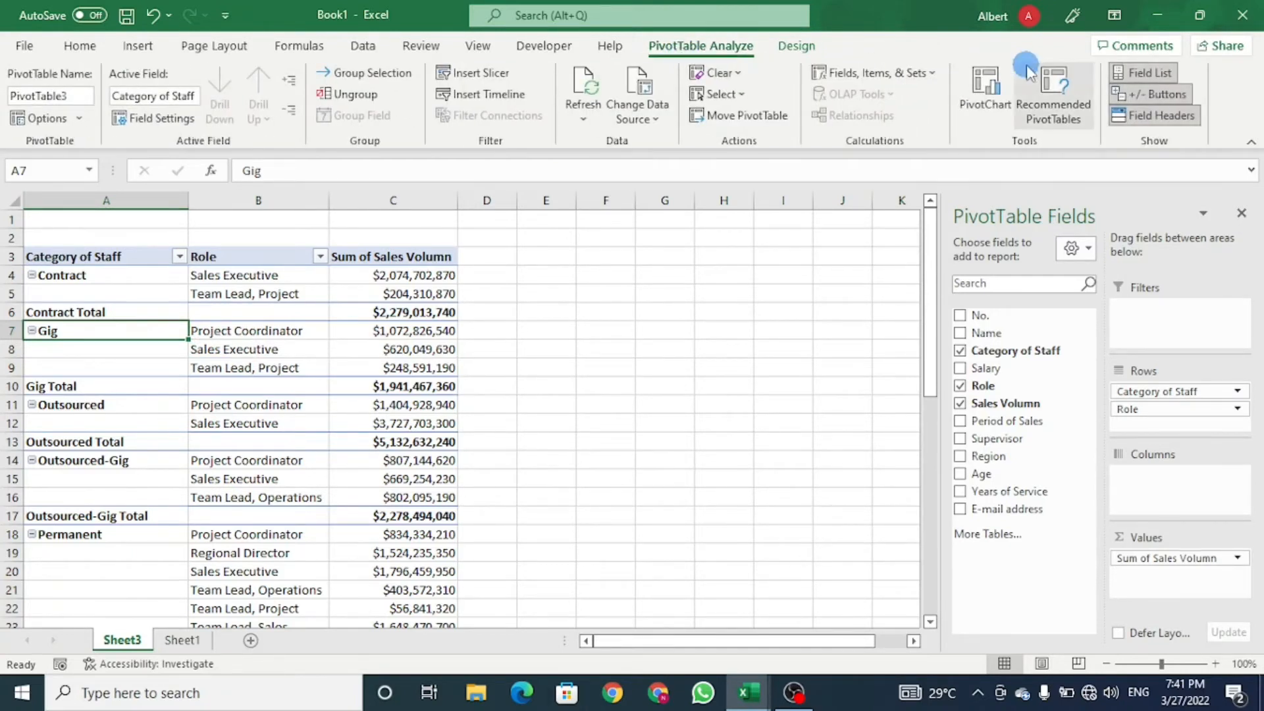
pyautogui.click(1133, 93)
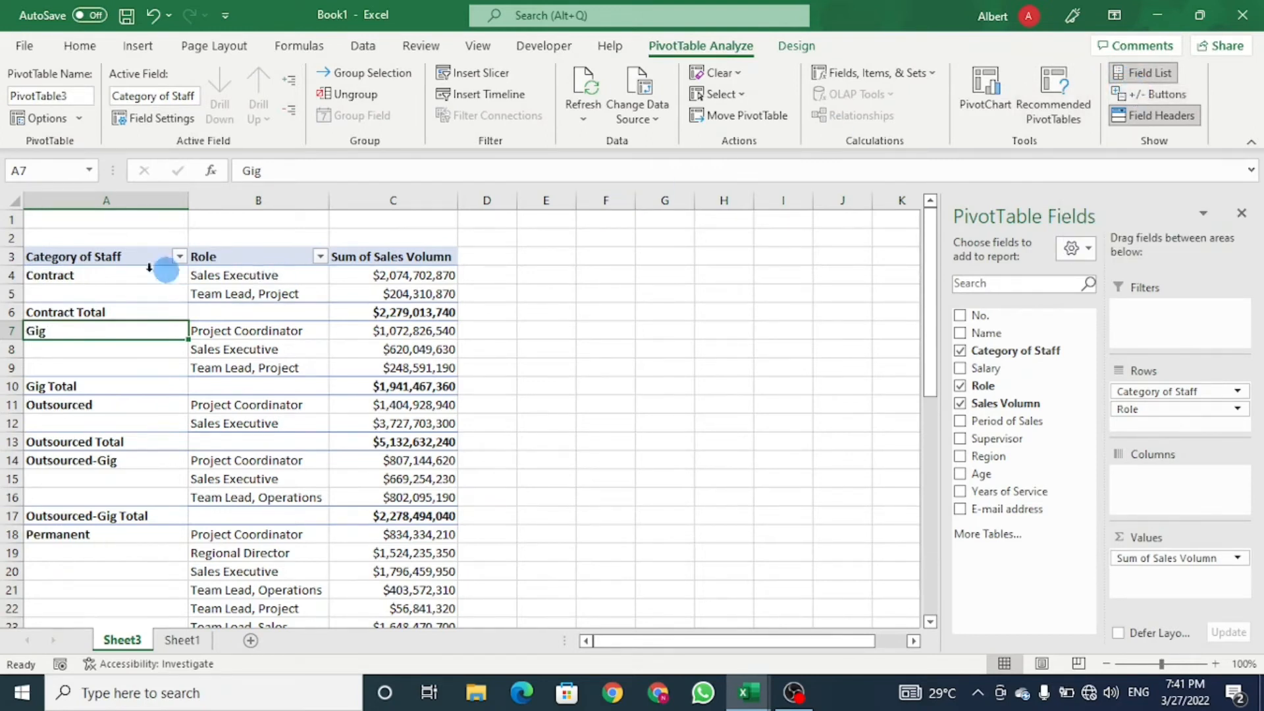
pyautogui.click(104, 276)
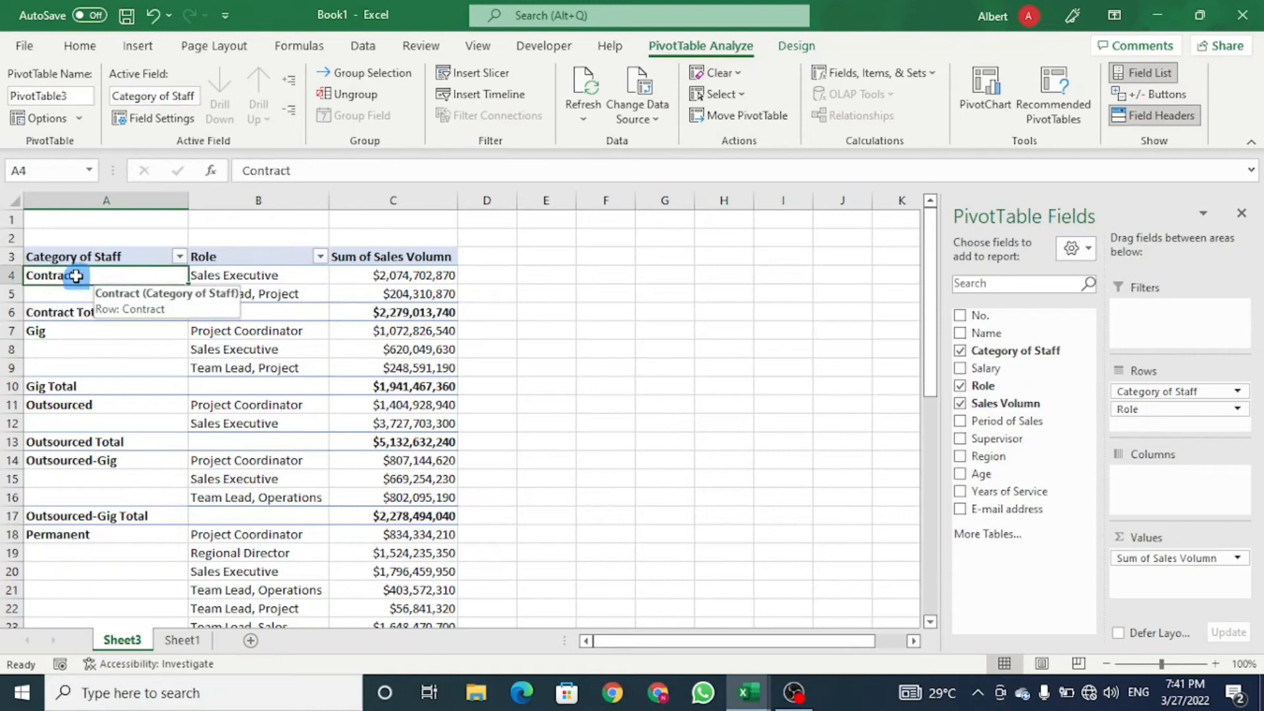
# - Hide the PivotTable field list and show it again
pyautogui.click(71, 326)
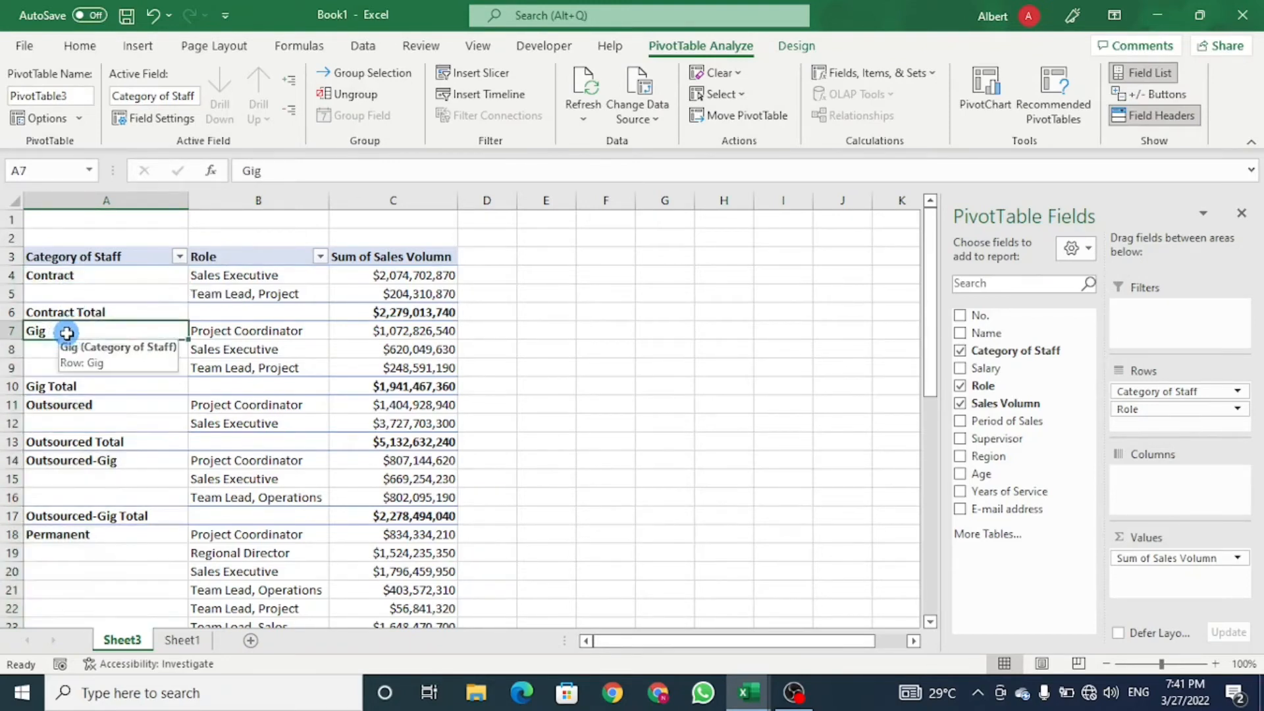
pyautogui.click(373, 380)
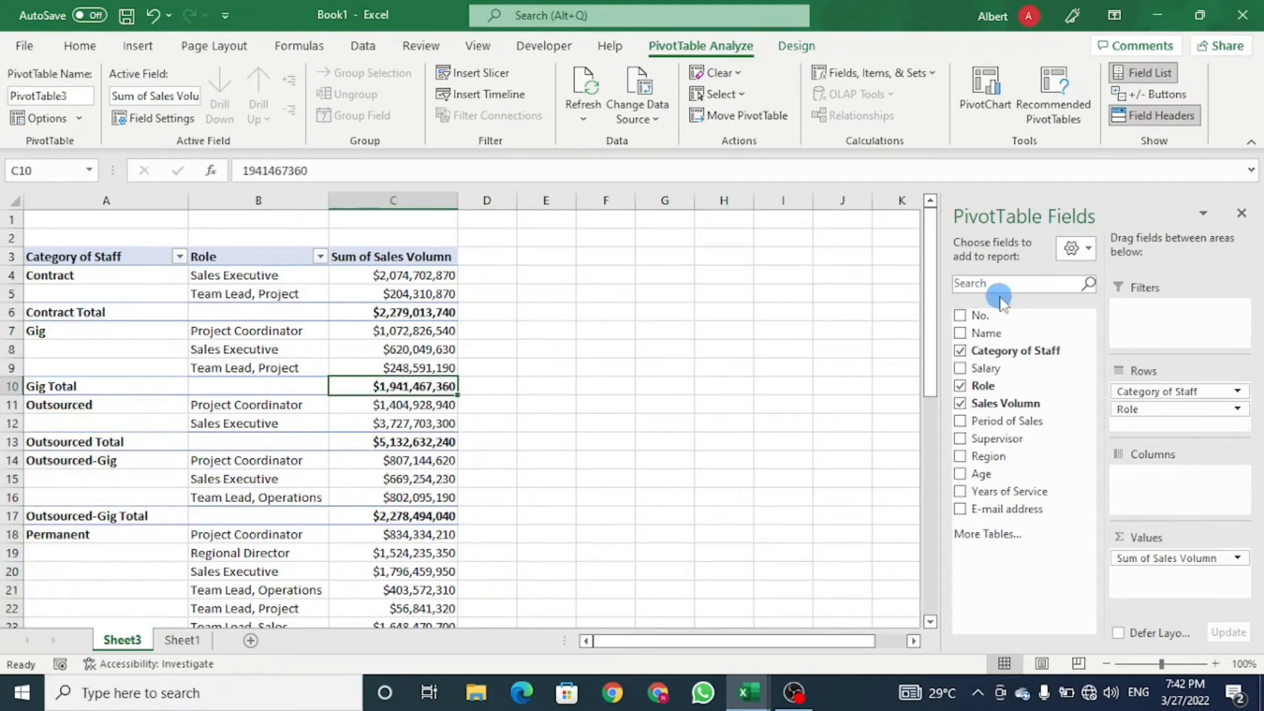
pyautogui.click(1146, 73)
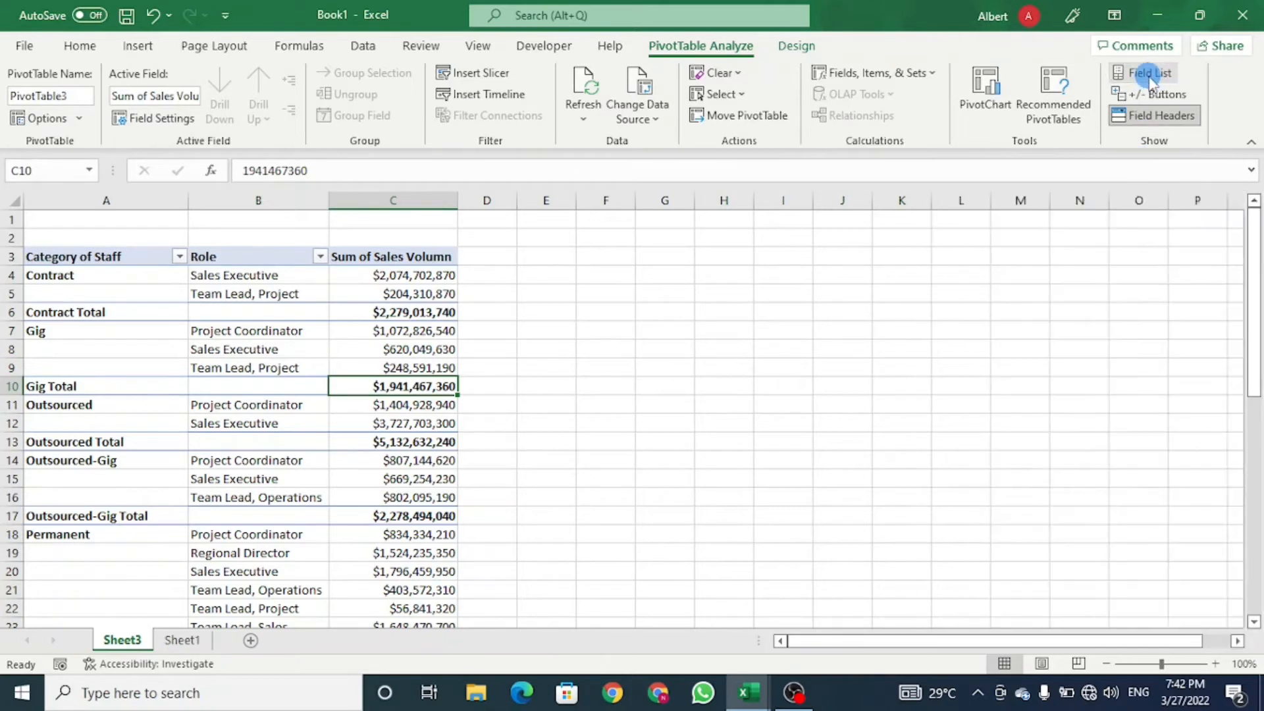
pyautogui.click(227, 424)
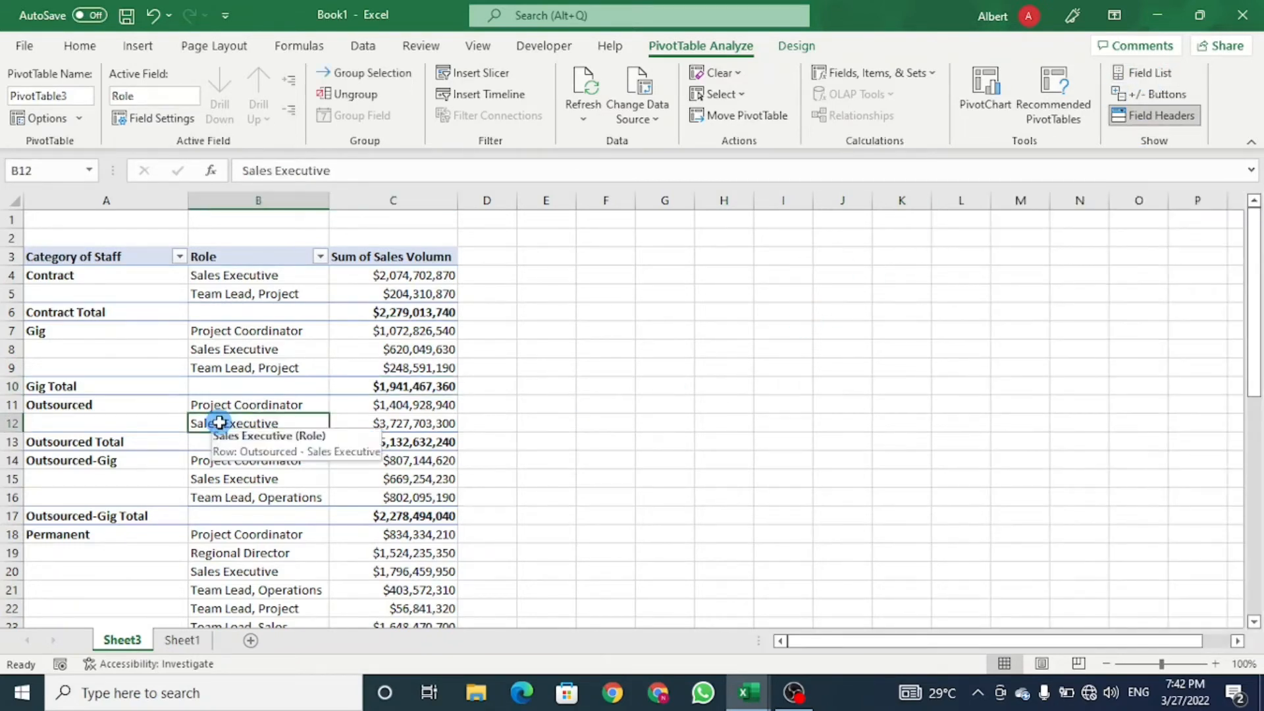
pyautogui.click(253, 368)
pyautogui.click(243, 347)
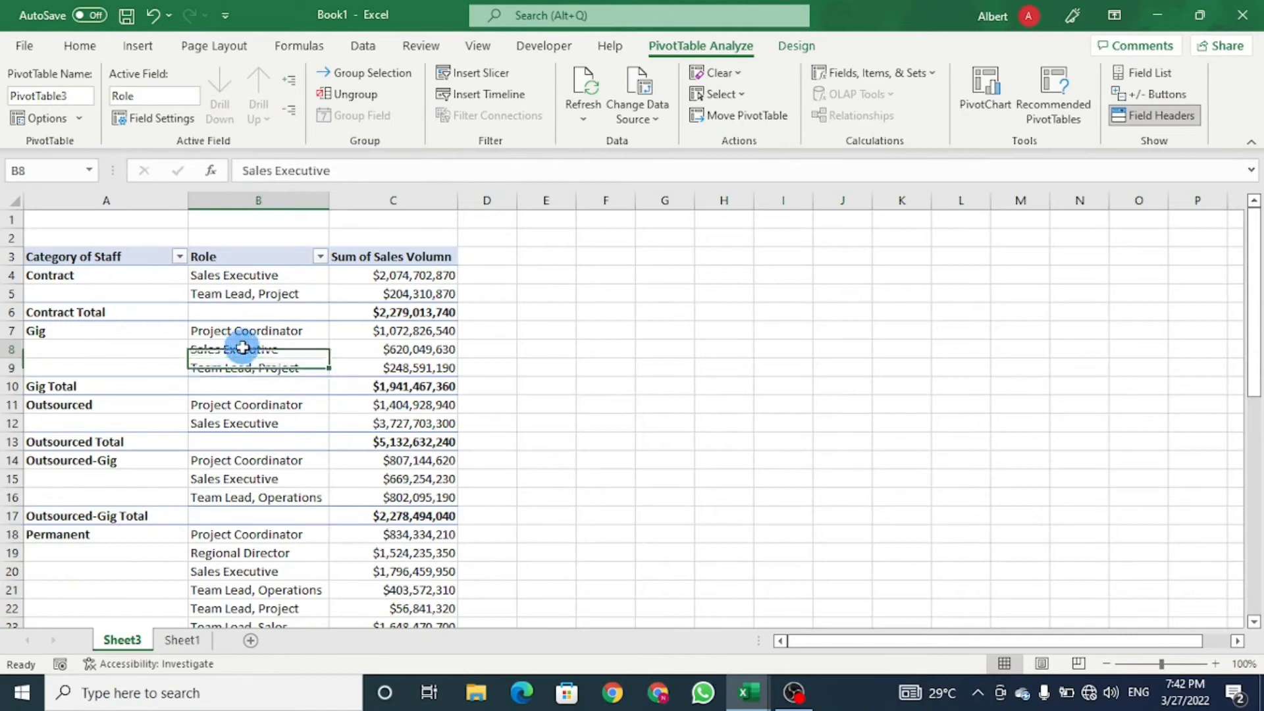
pyautogui.click(256, 308)
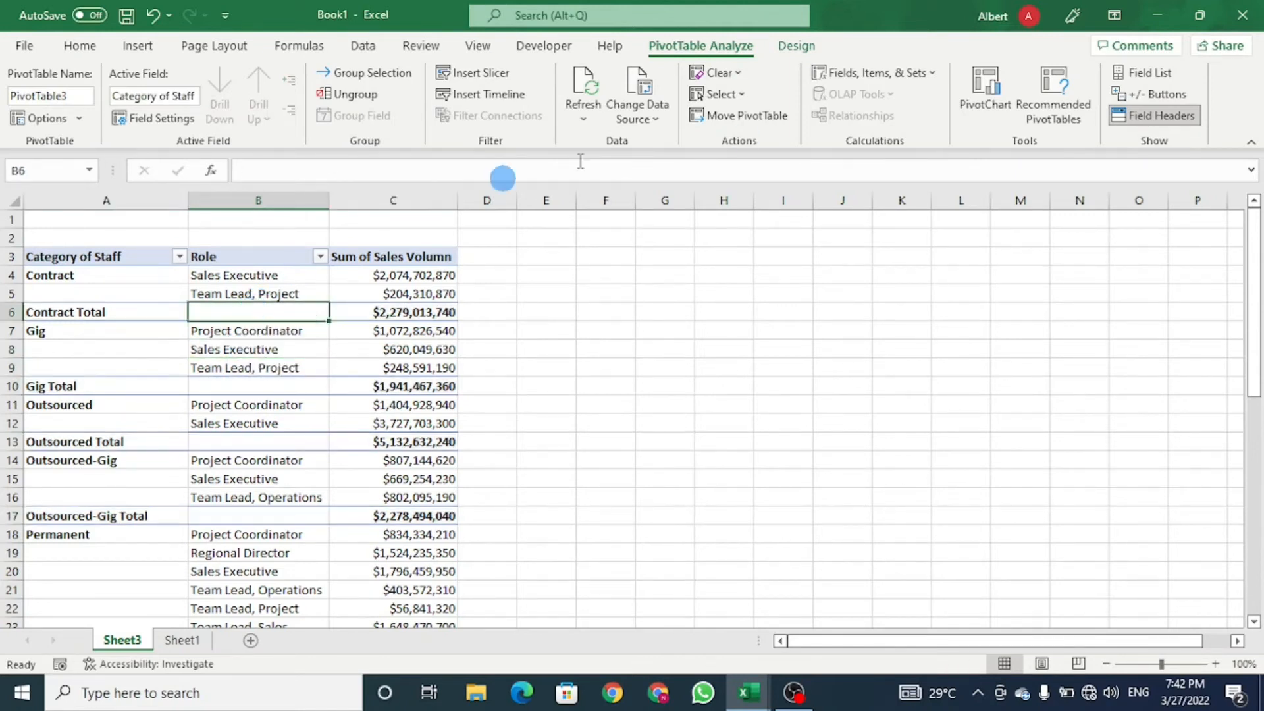
pyautogui.click(1151, 74)
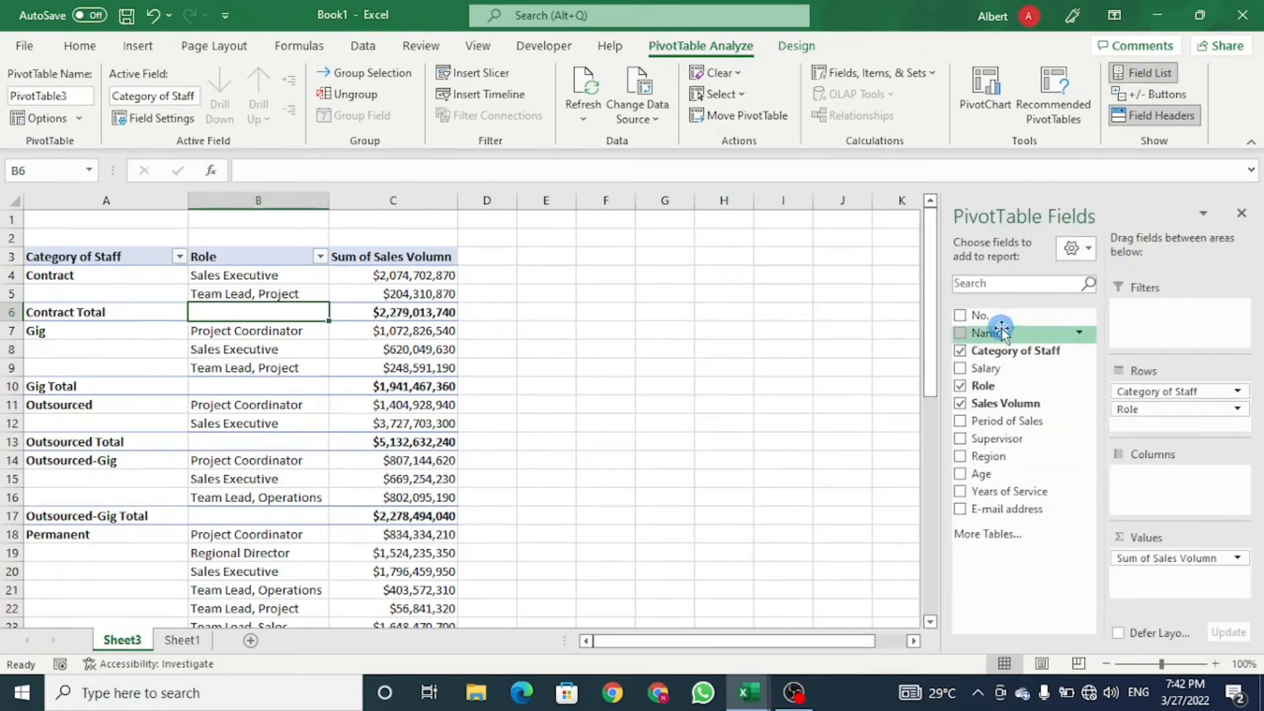
# - Rename the value column header in C3 to "Sales Volumn" with a trailing space to distinguish it from the source field
pyautogui.click(395, 404)
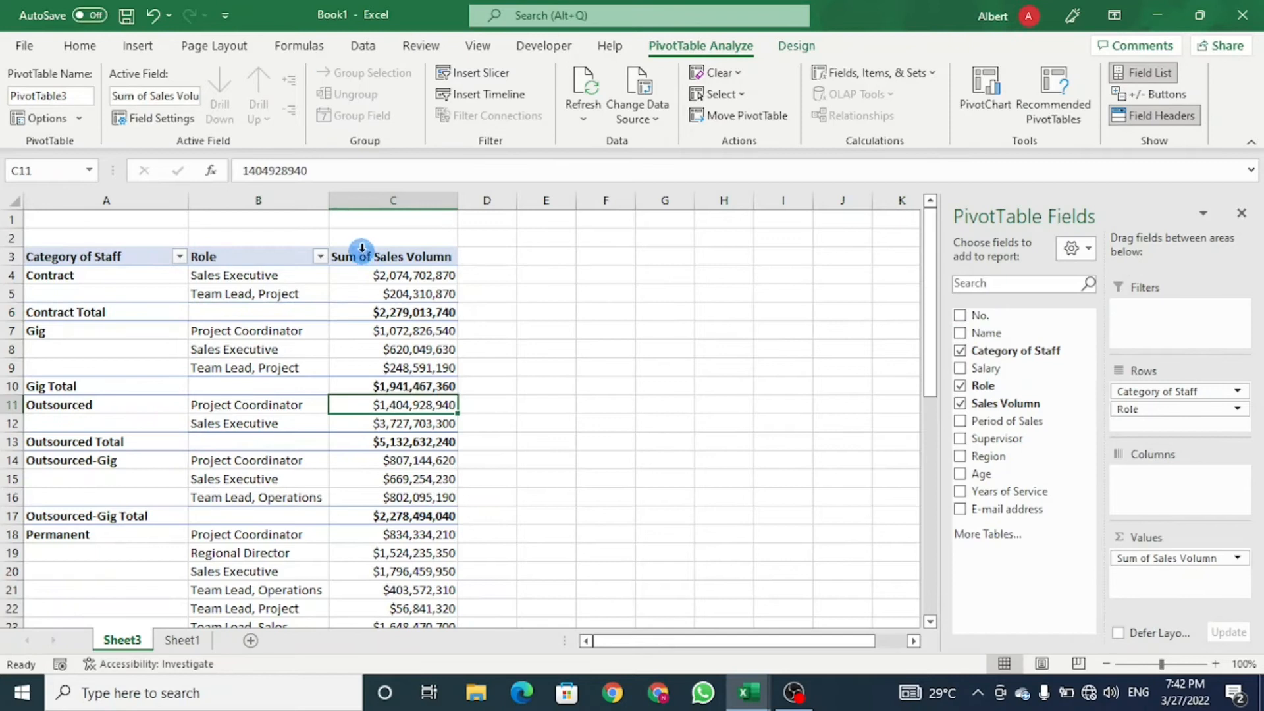
pyautogui.click(364, 259)
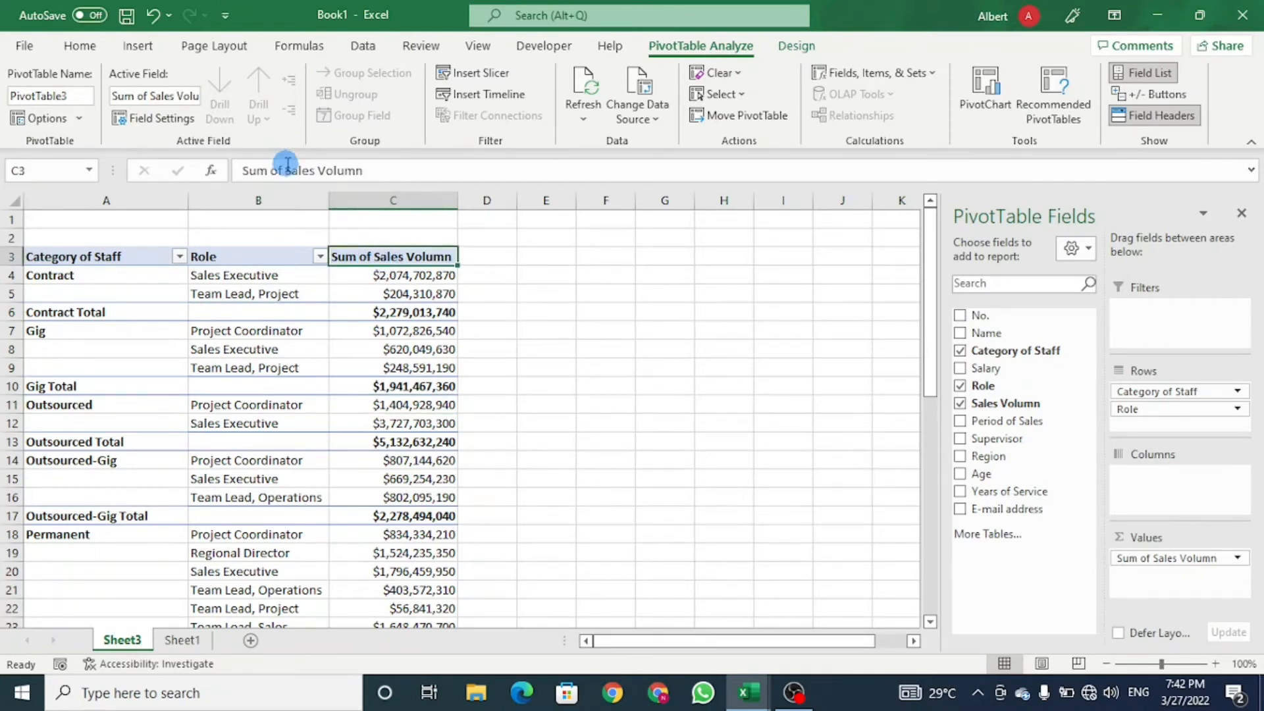
pyautogui.click(286, 169)
pyautogui.press('BackSpace')
pyautogui.press('BackSpace')
pyautogui.press('BackSpace')
pyautogui.press('BackSpace')
pyautogui.press('BackSpace')
pyautogui.press('BackSpace')
pyautogui.press('BackSpace')
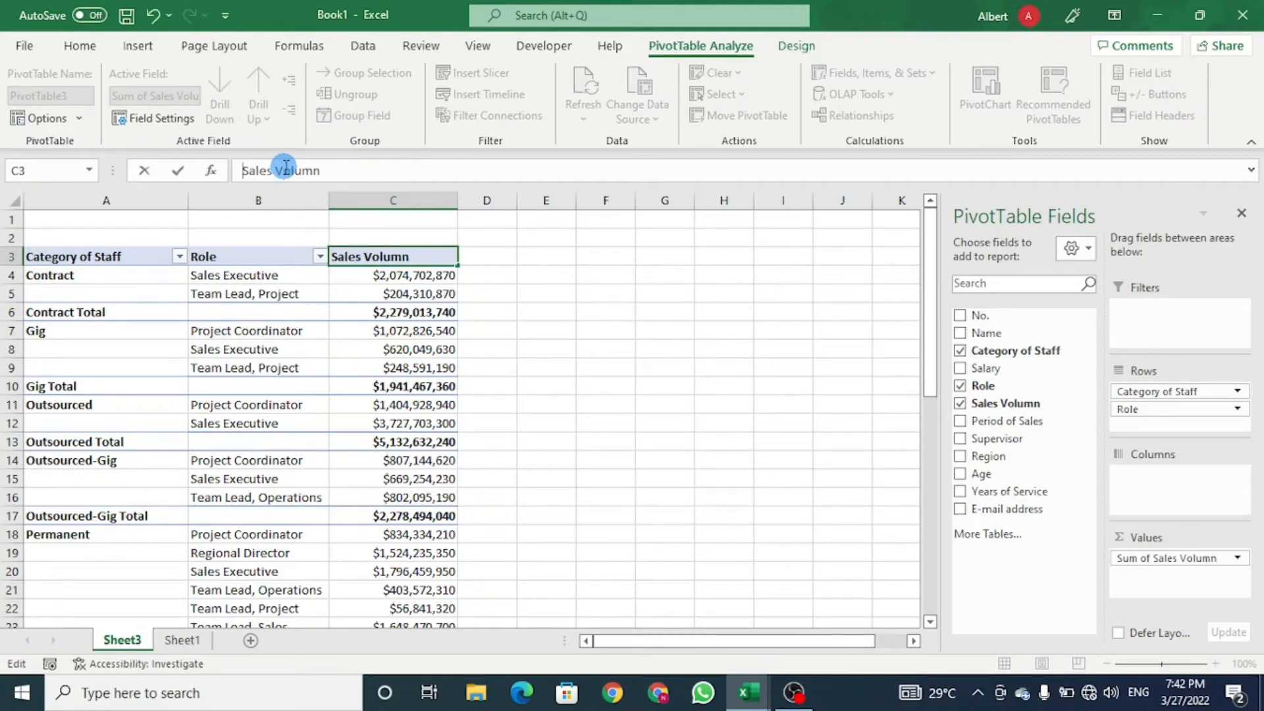
pyautogui.press('Return')
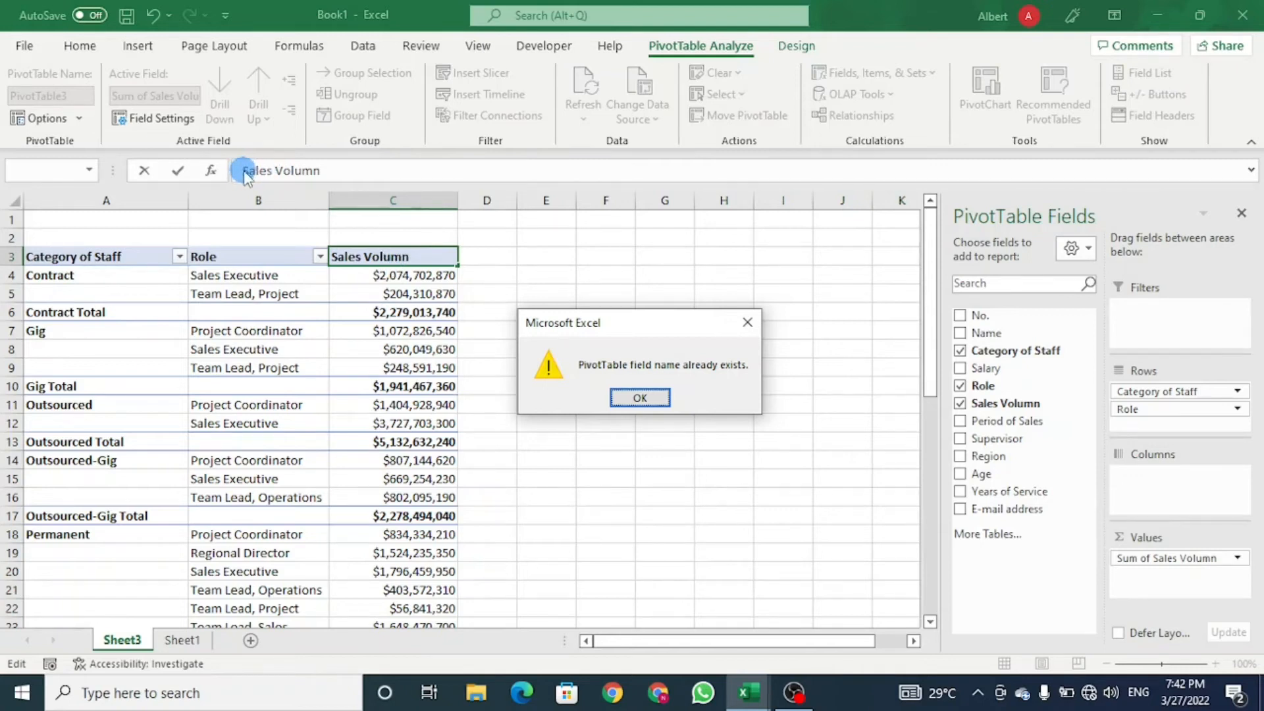
pyautogui.click(640, 399)
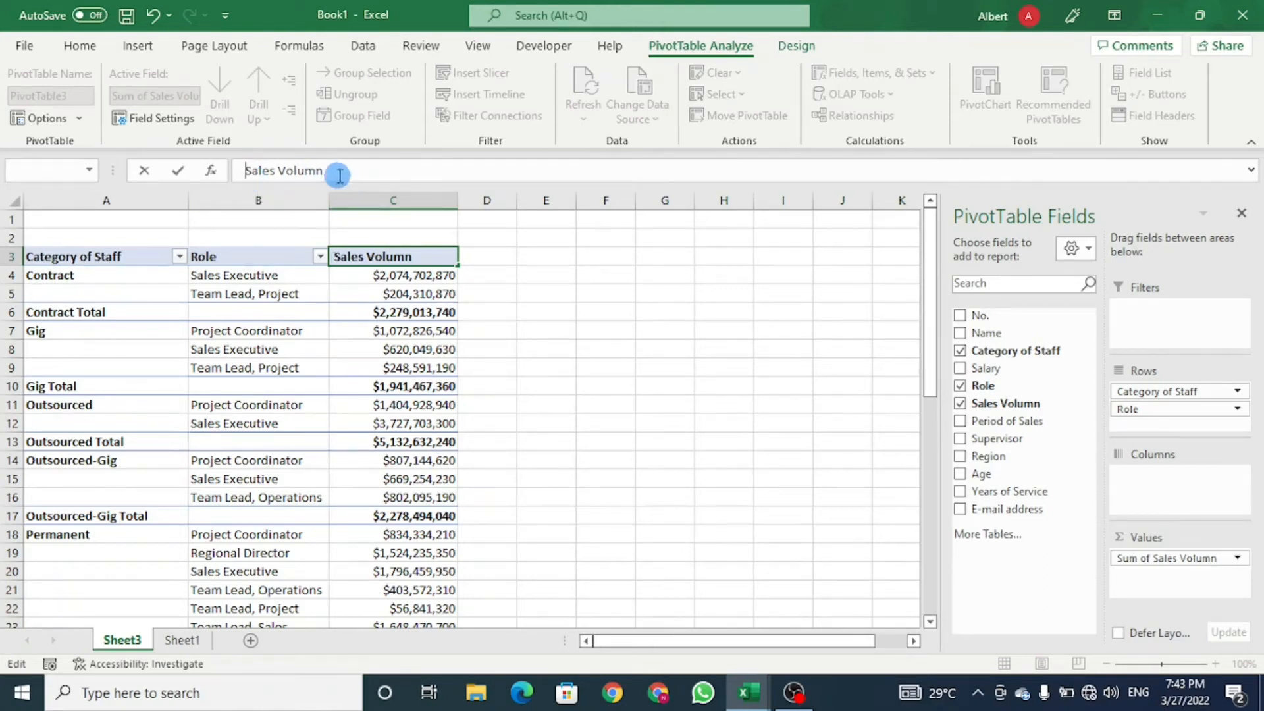
pyautogui.press('BackSpace')
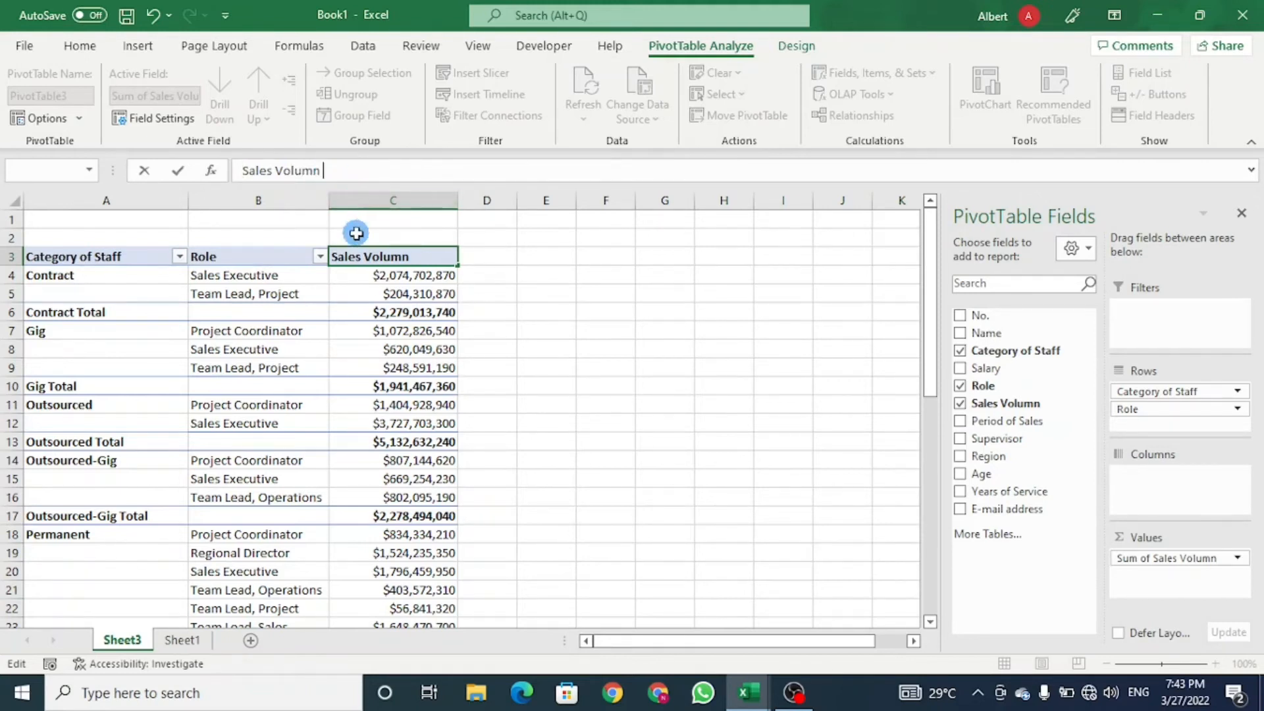
pyautogui.press('Return')
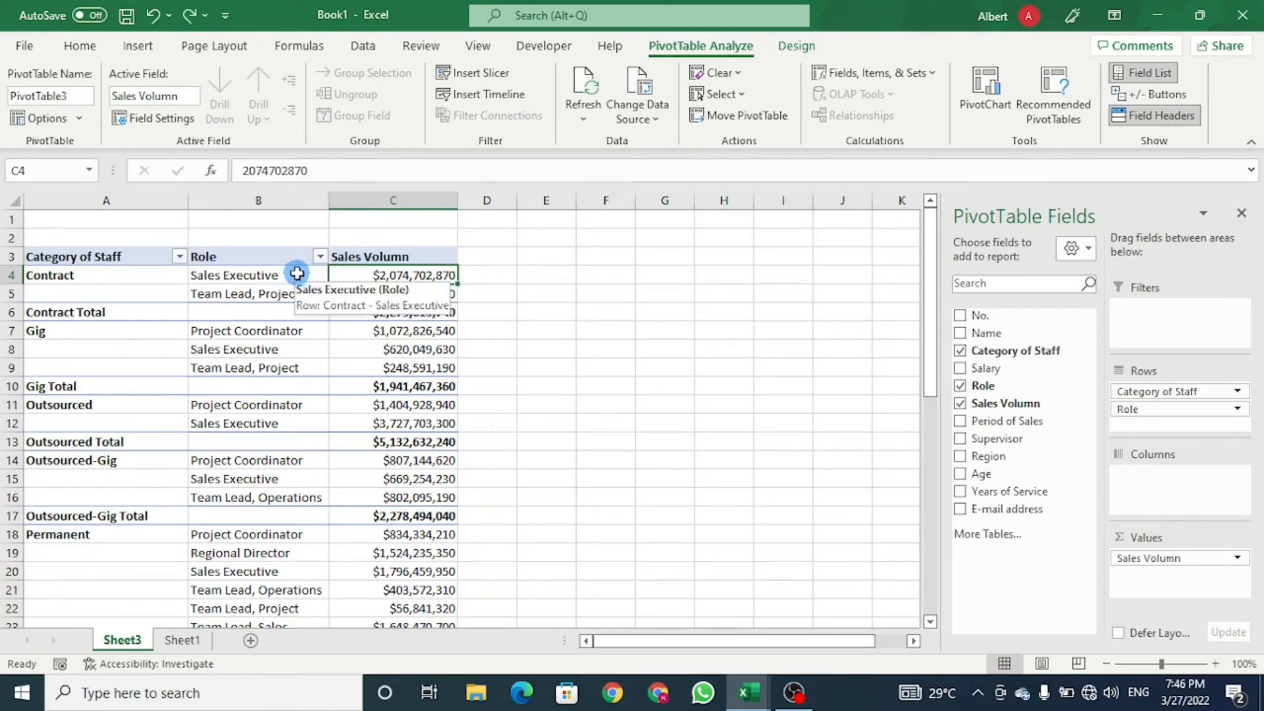
# - Extract the source records behind the Contract Sales Executive value onto a new sheet and autofit columns A to L
pyautogui.moveTo(347, 274)
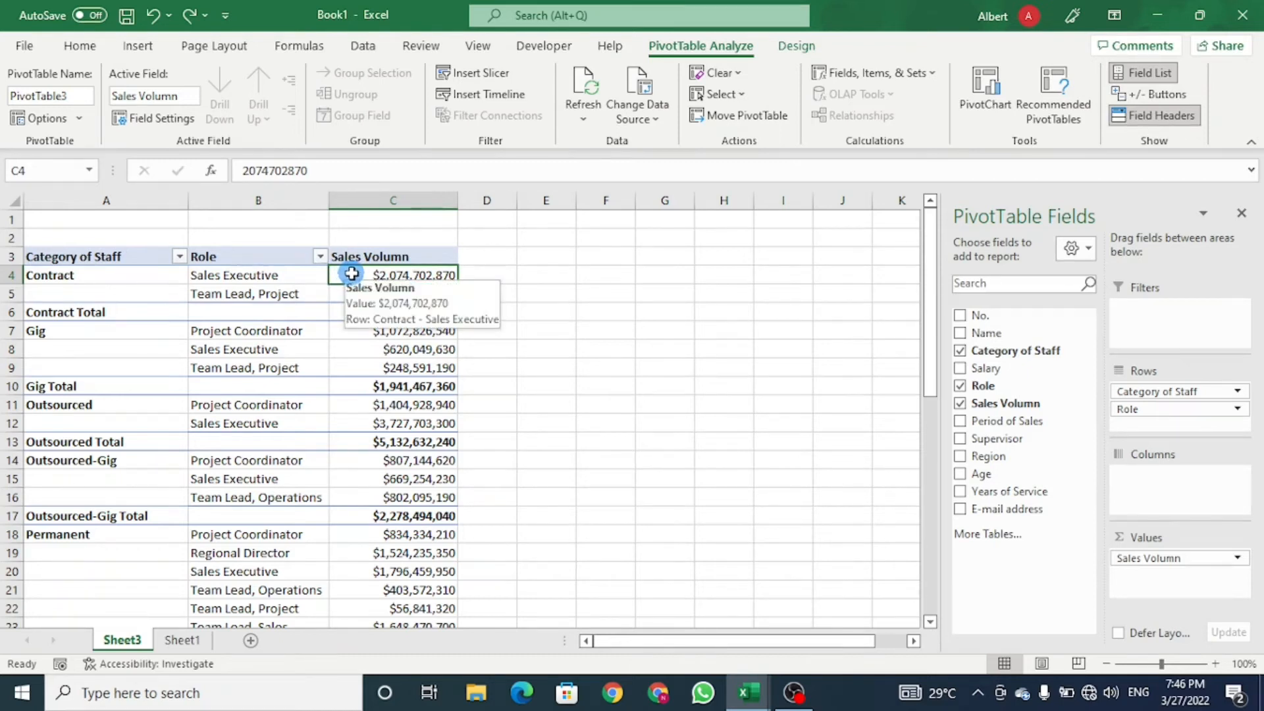
pyautogui.doubleClick(352, 274)
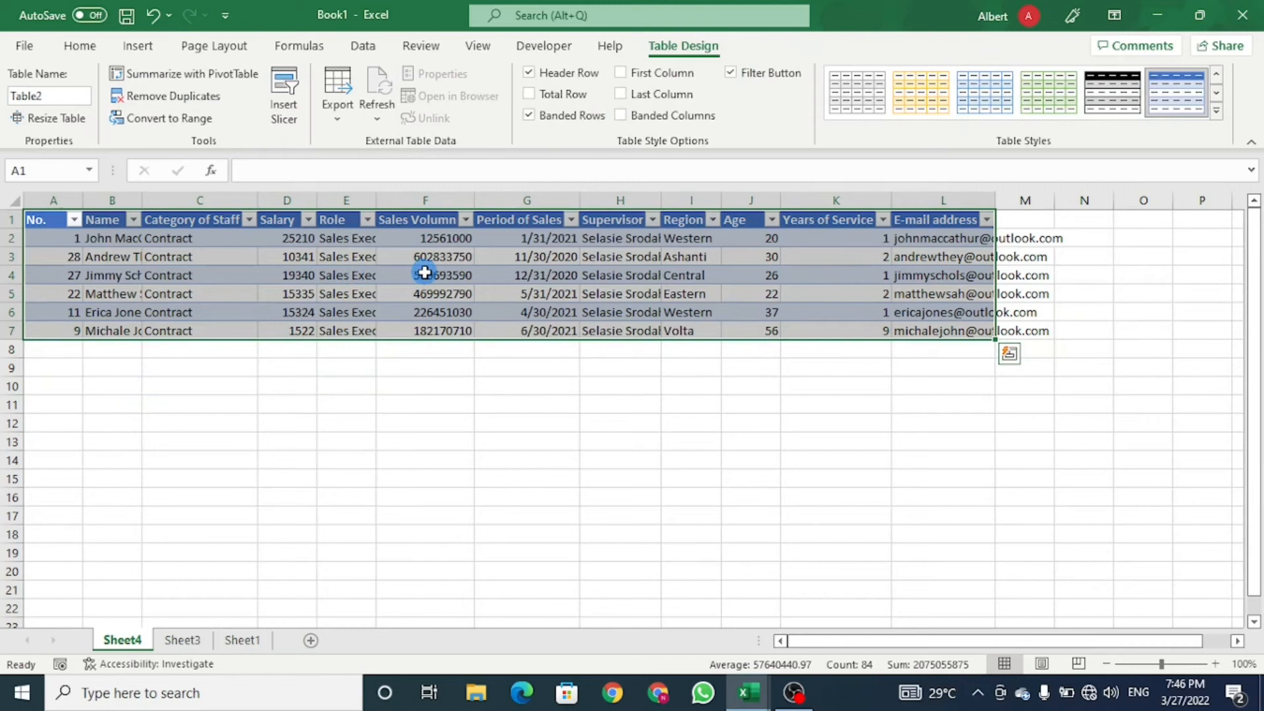
pyautogui.click(425, 272)
pyautogui.moveTo(44, 203); pyautogui.dragTo(929, 199)
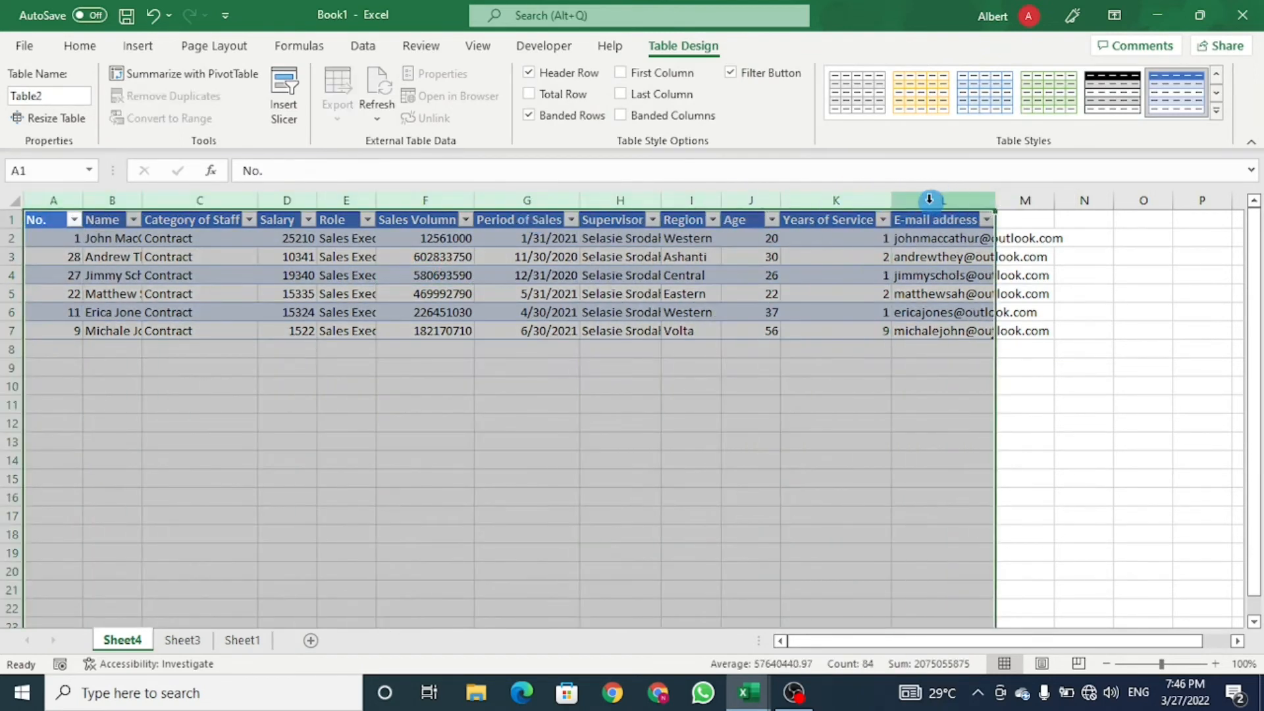
pyautogui.doubleClick(900, 199)
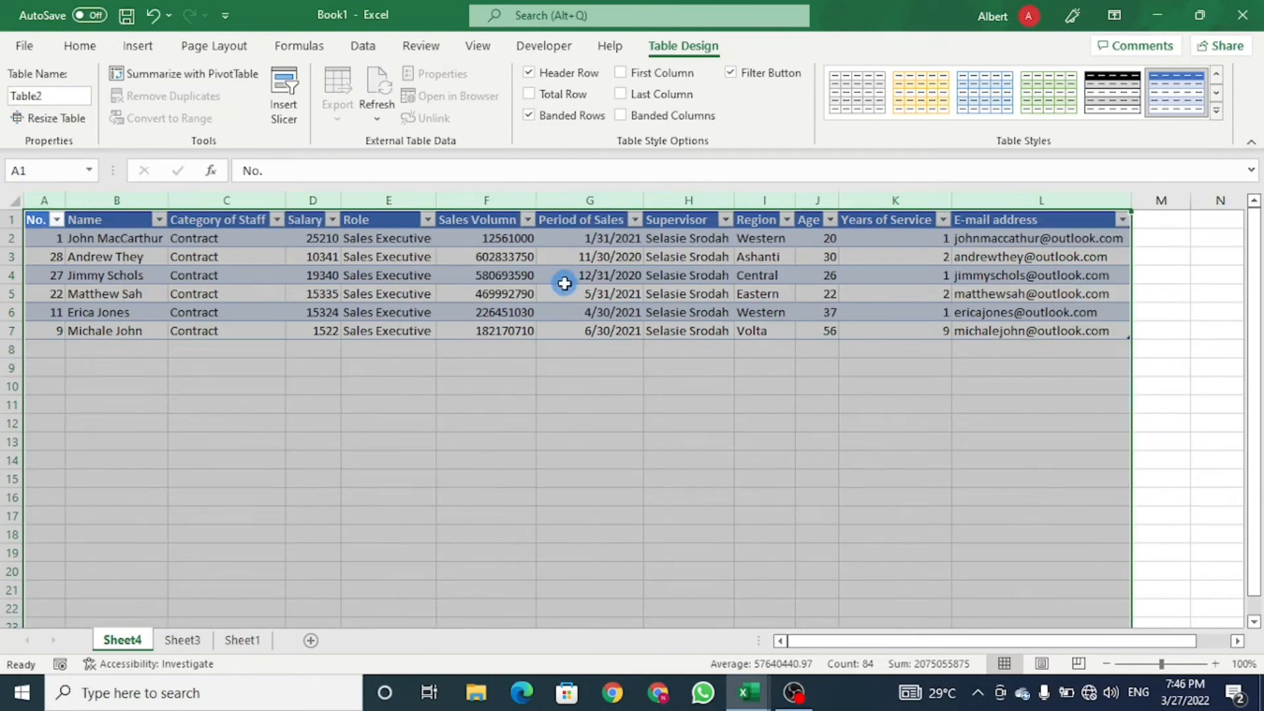
pyautogui.click(505, 272)
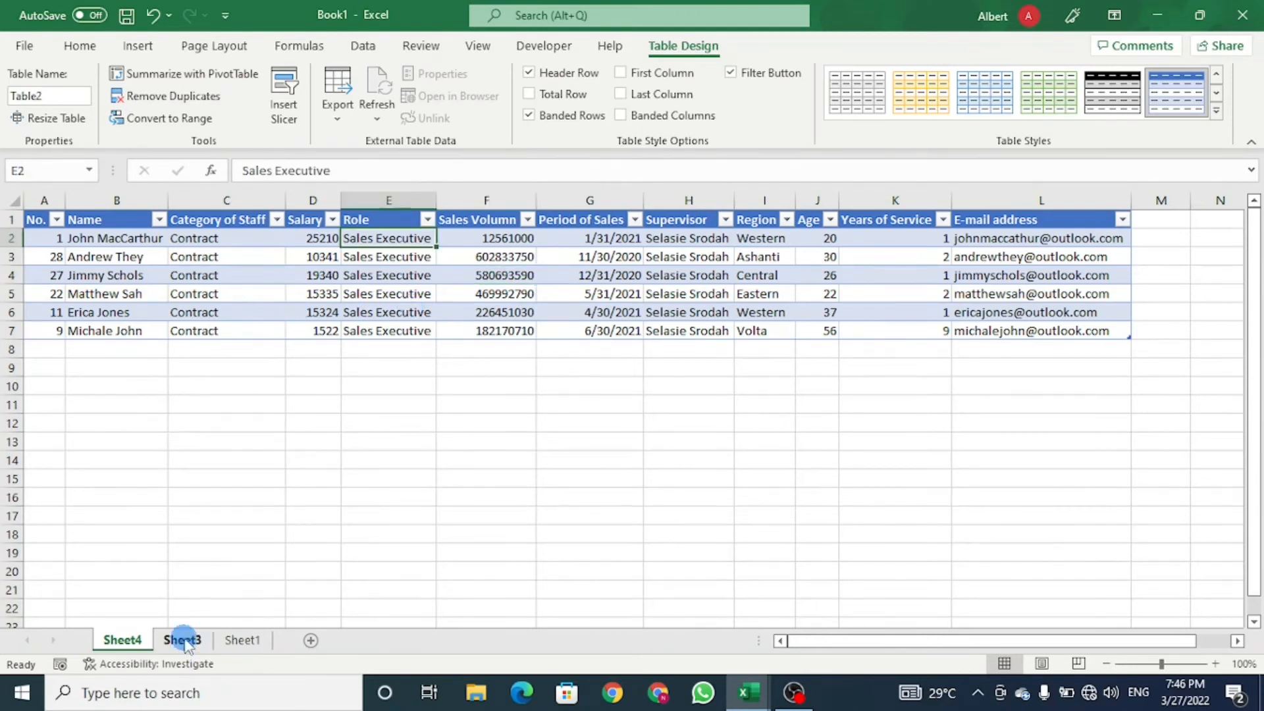
# - Add Supervisor as a report filter to the PivotTable on Sheet3 and filter by the third supervisor listed
pyautogui.click(183, 640)
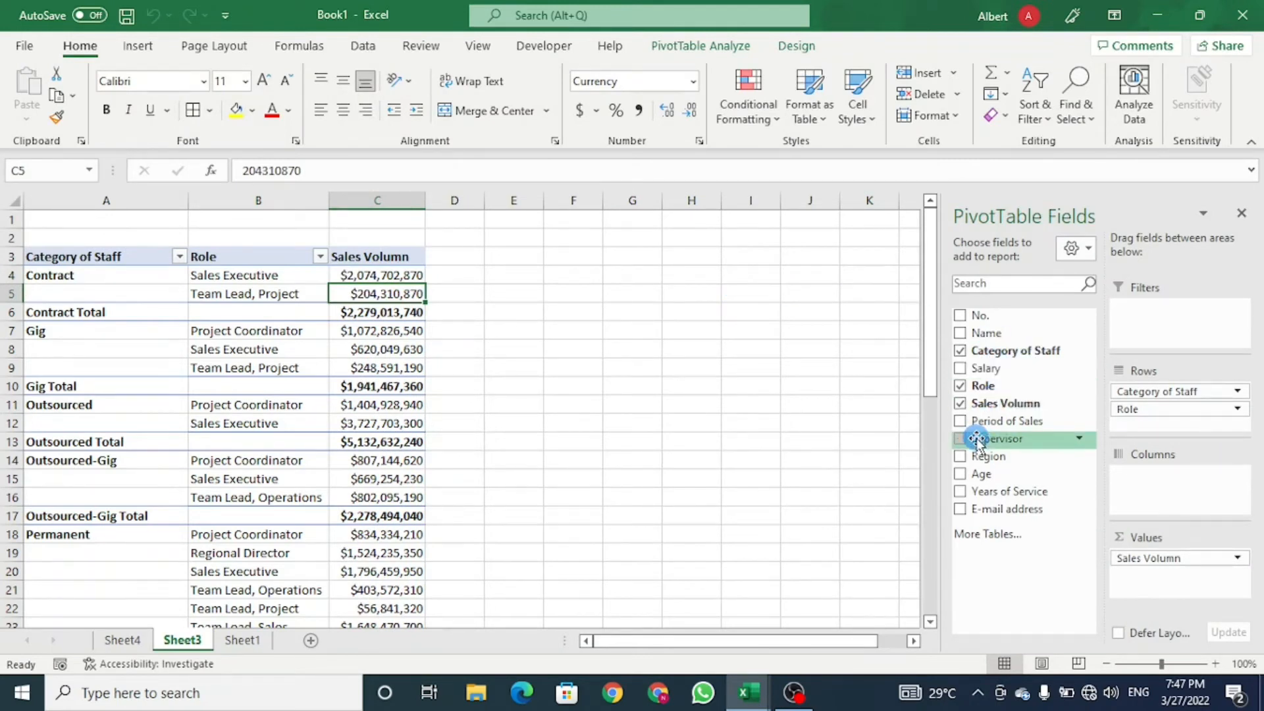
pyautogui.moveTo(976, 440); pyautogui.dragTo(1160, 309)
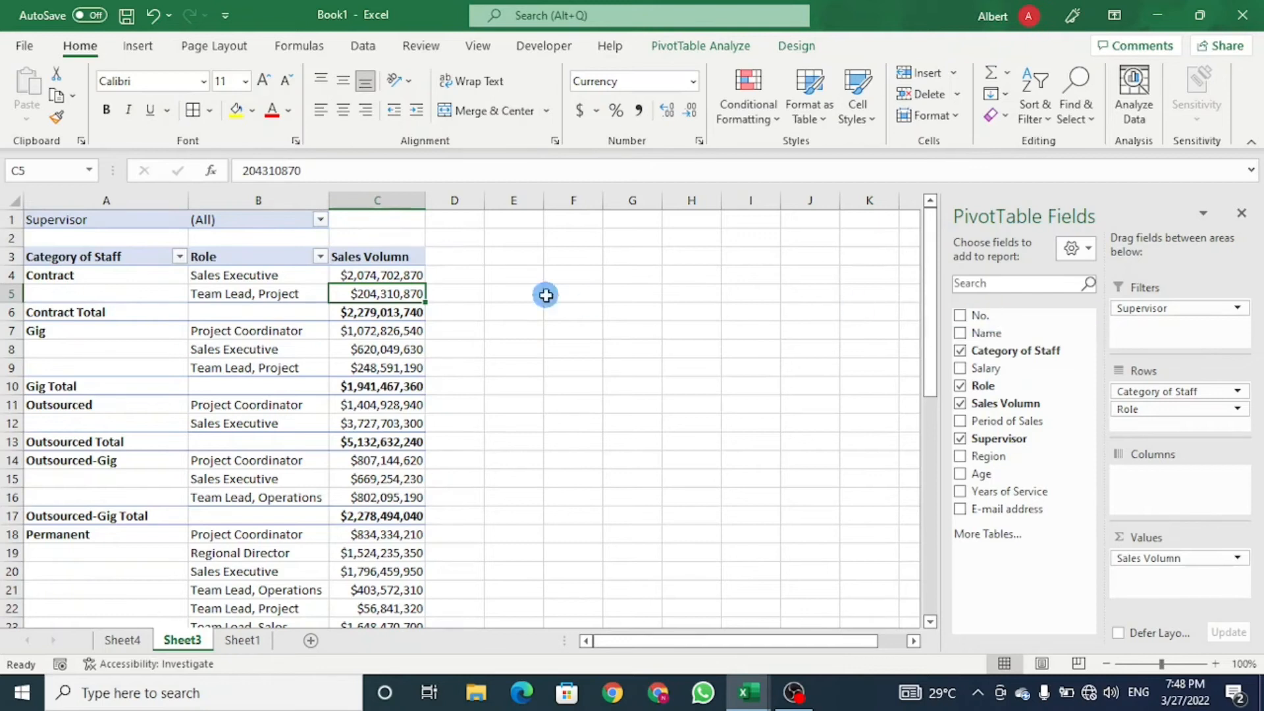
pyautogui.click(320, 220)
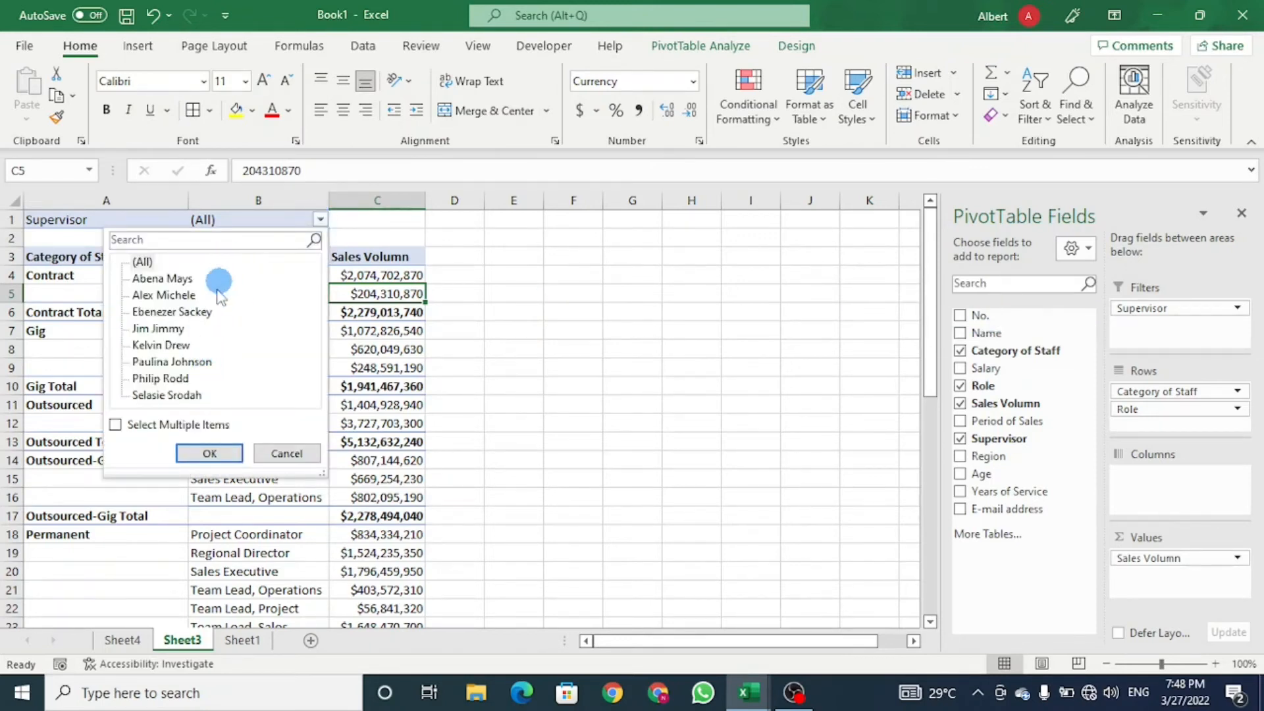
pyautogui.click(207, 313)
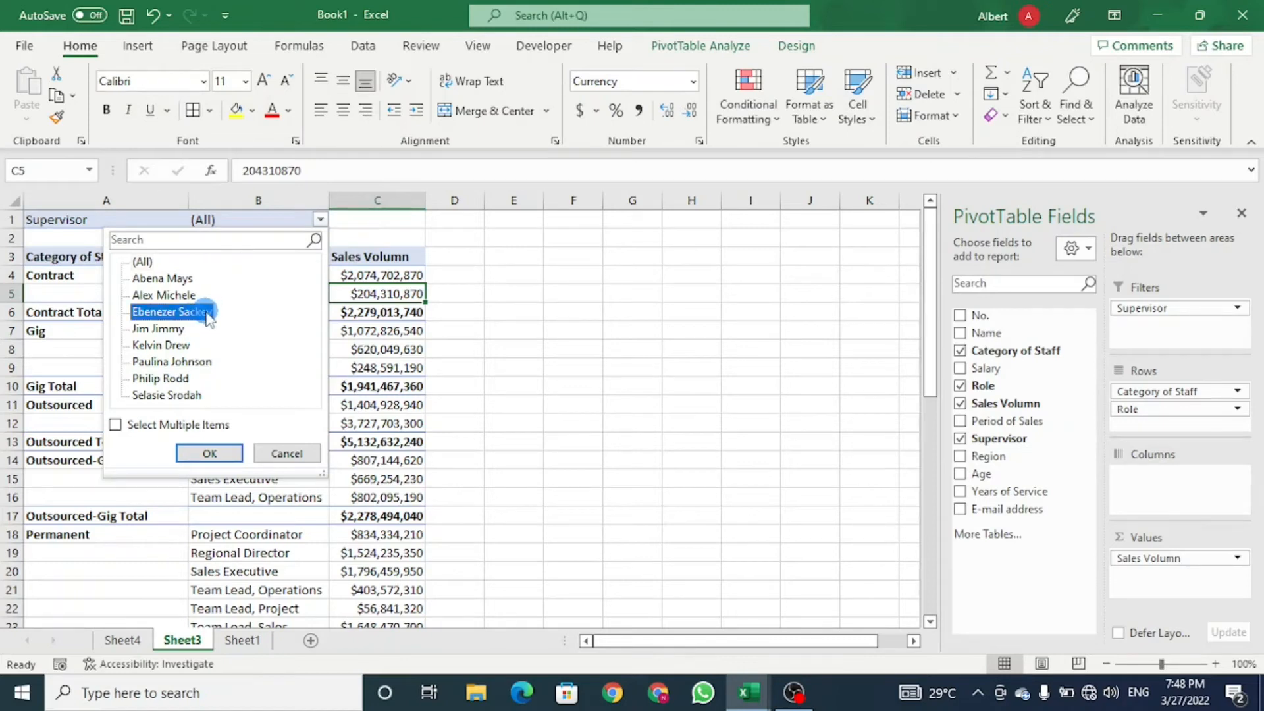
pyautogui.click(204, 453)
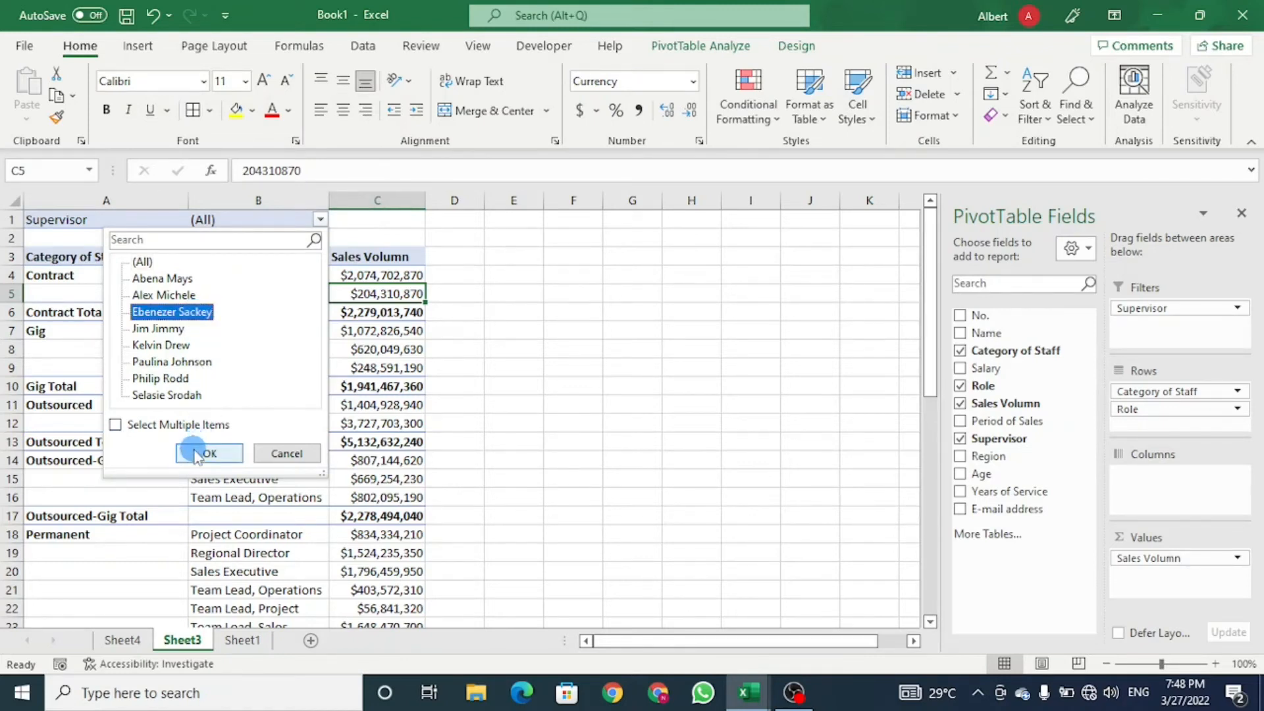
pyautogui.click(155, 295)
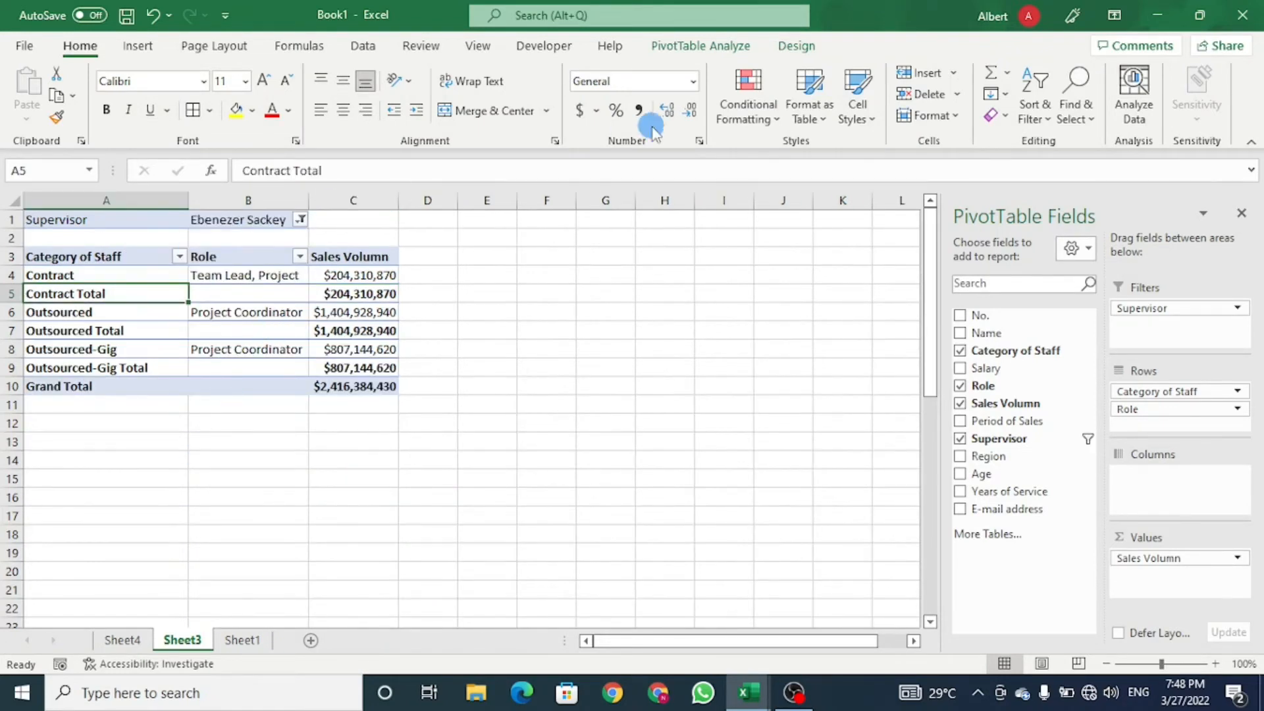
# - Turn off all subtotals in the PivotTable
pyautogui.click(807, 48)
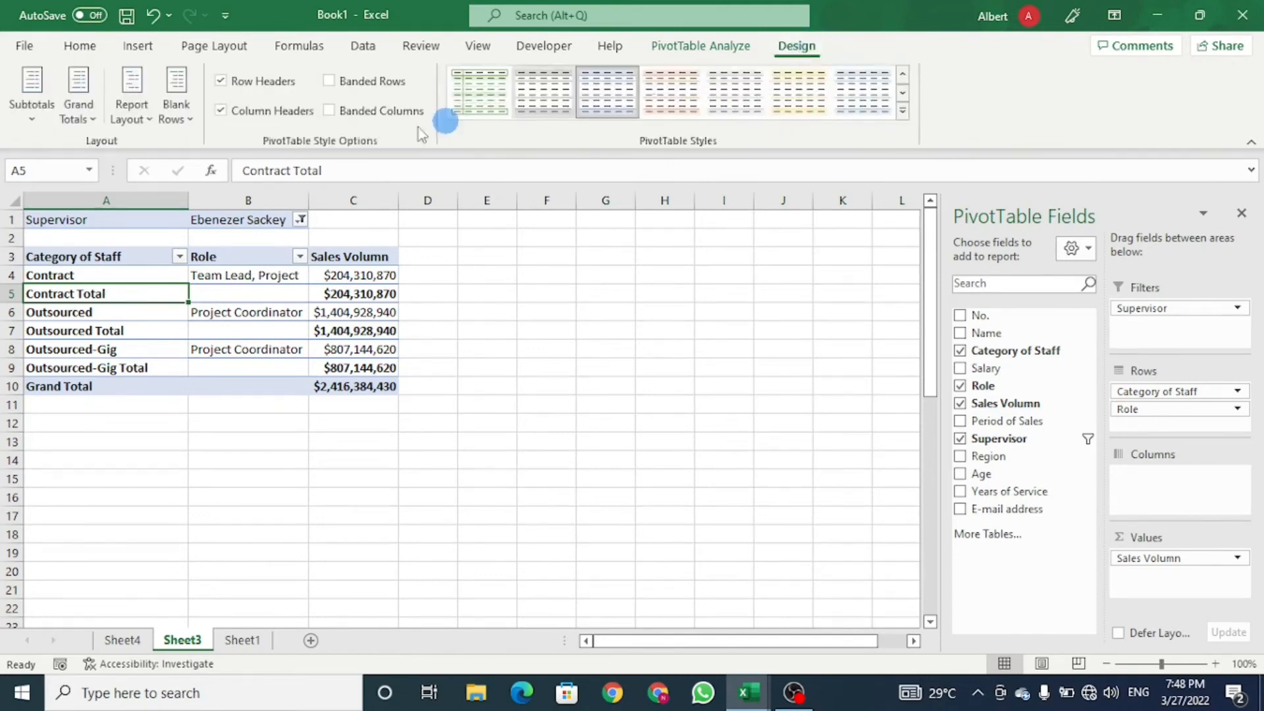
pyautogui.click(38, 114)
pyautogui.click(153, 155)
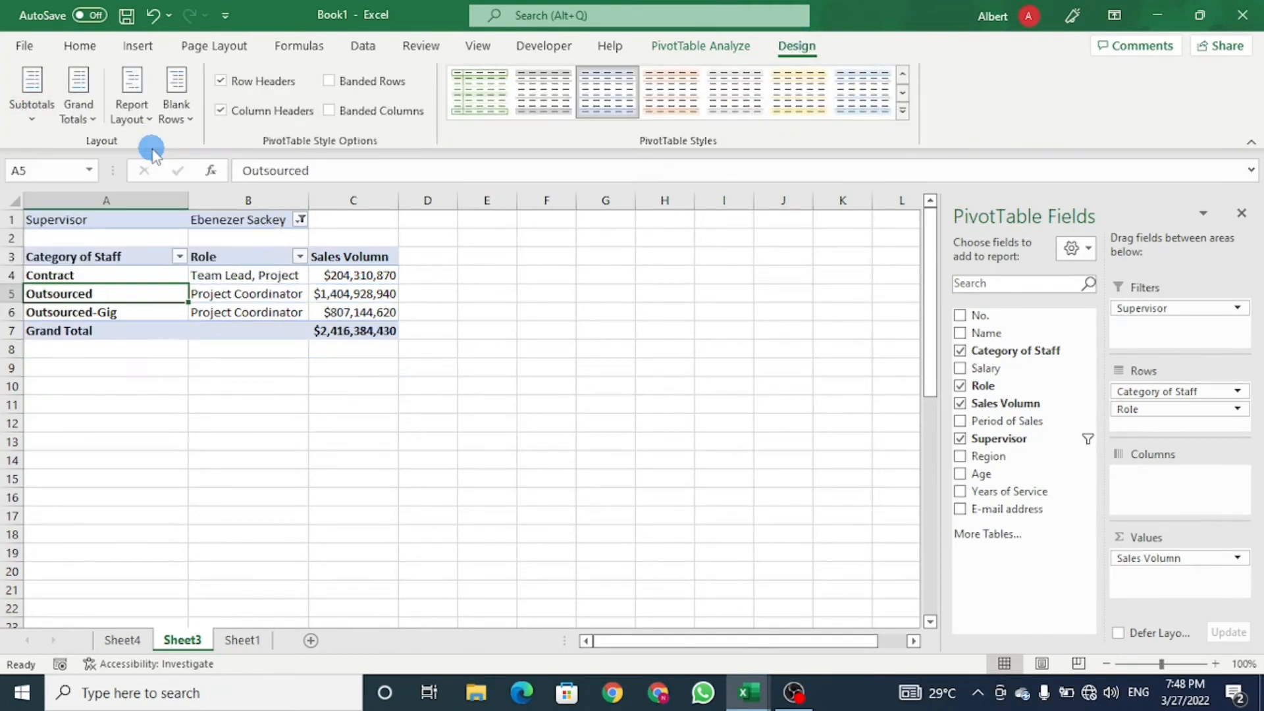
# - Filter the report by the second supervisor listed in the Supervisor filter
pyautogui.click(321, 292)
pyautogui.click(300, 219)
pyautogui.click(148, 292)
pyautogui.click(186, 453)
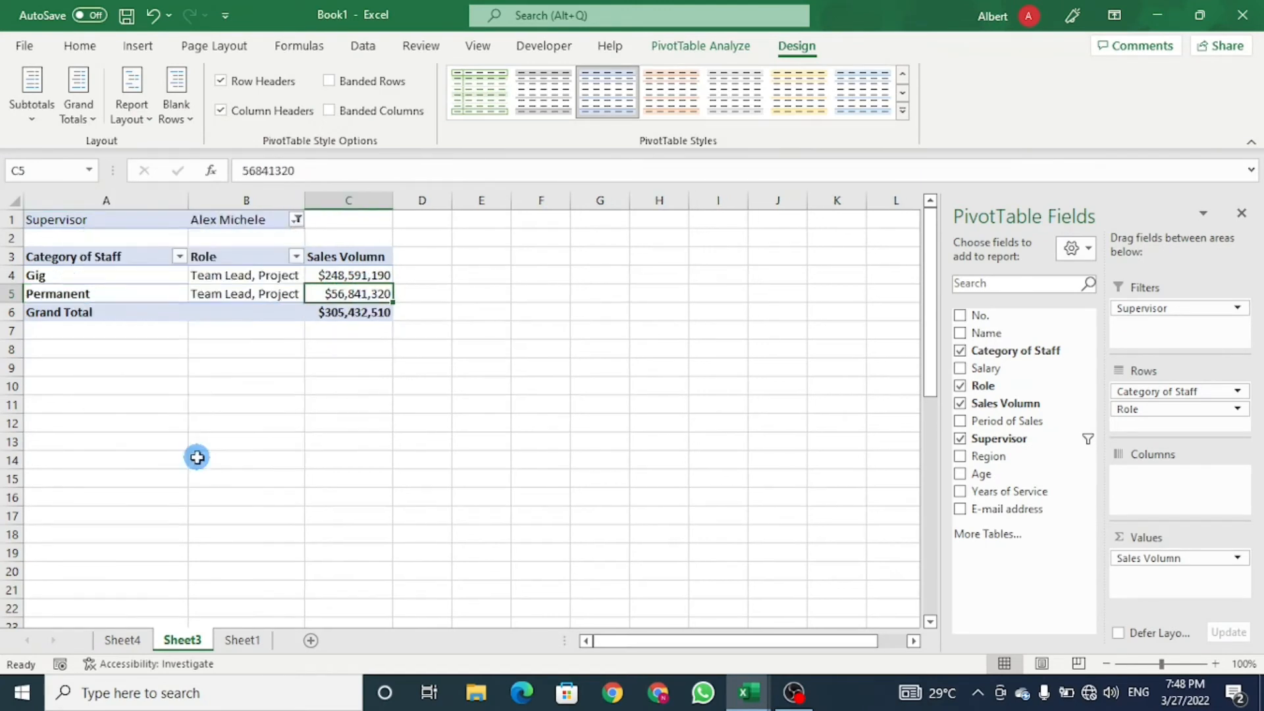
# - Allow multiple items in the Supervisor filter and select only the first, third, sixth and last supervisors listed
pyautogui.click(297, 219)
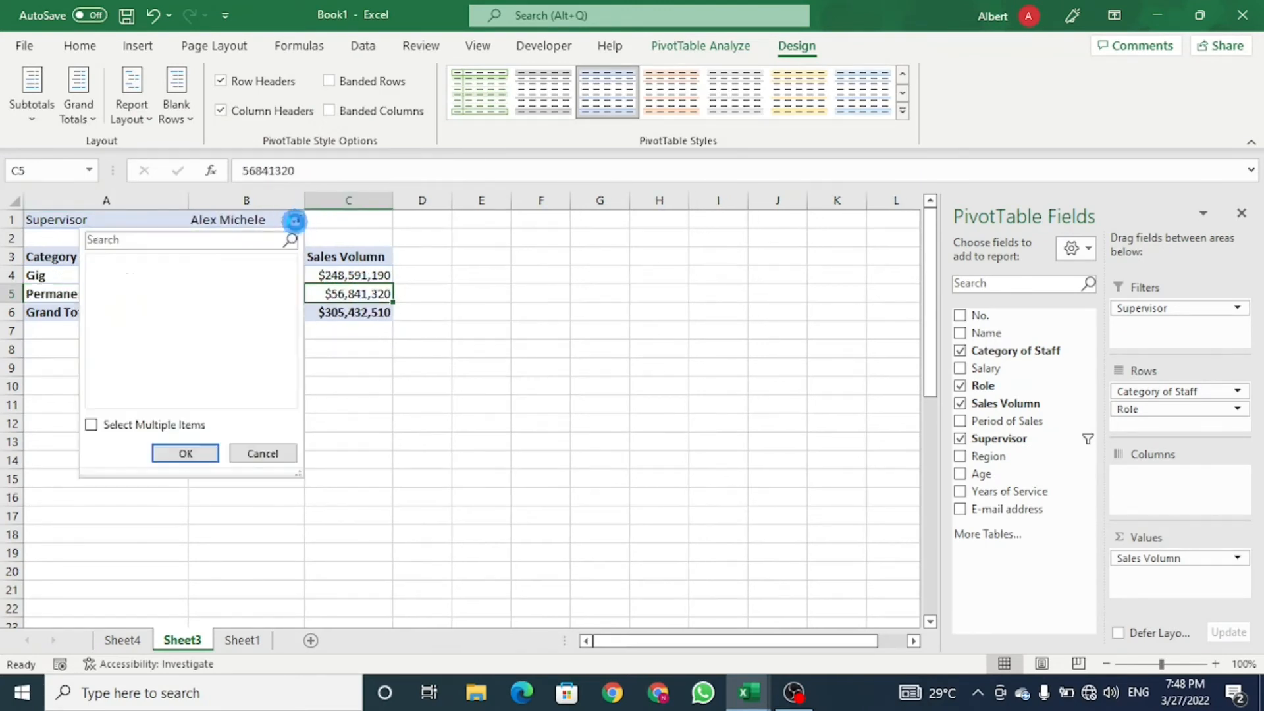
pyautogui.click(90, 426)
pyautogui.click(112, 362)
pyautogui.click(112, 312)
pyautogui.click(111, 295)
pyautogui.click(112, 279)
pyautogui.click(112, 395)
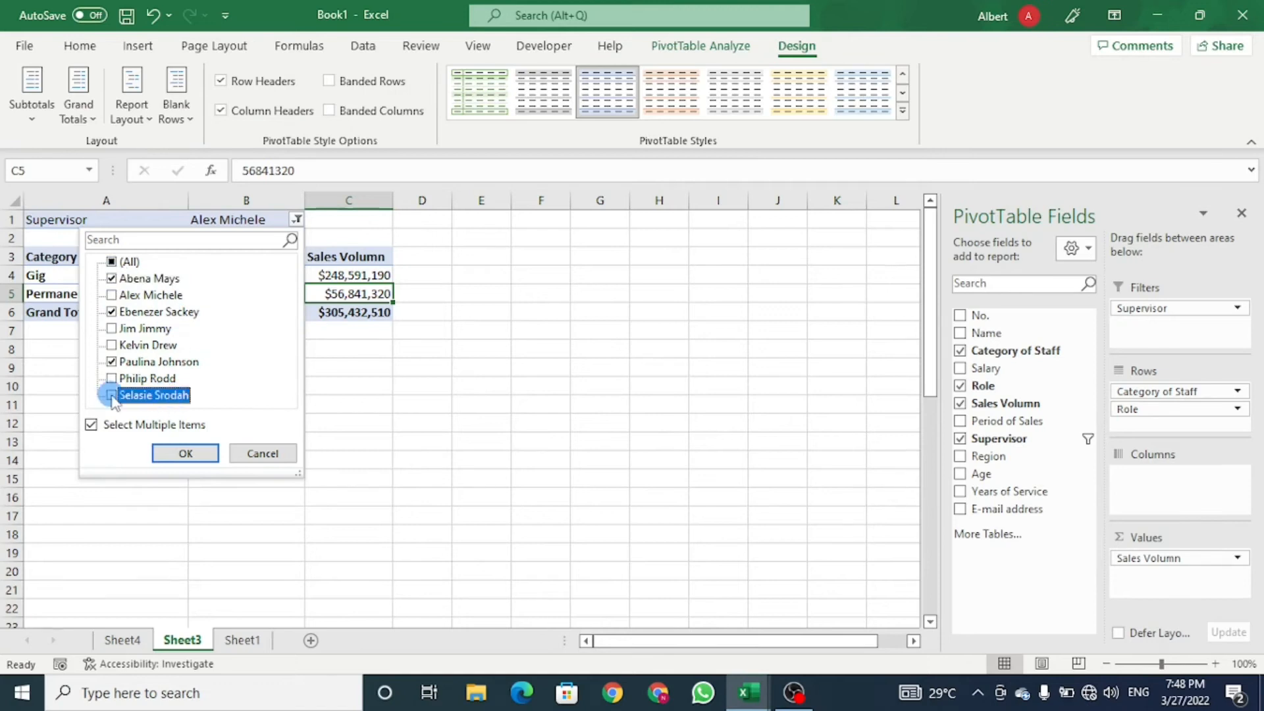
pyautogui.click(175, 454)
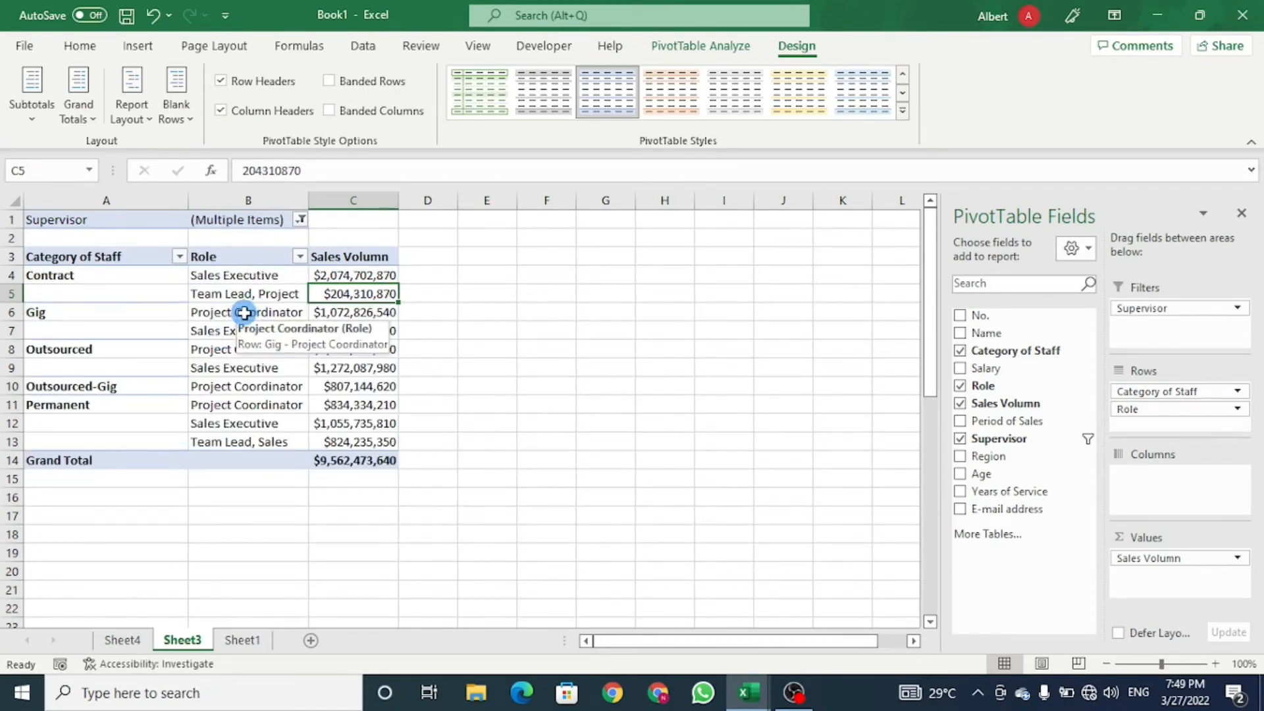
# - Remove the Supervisor field from the PivotTable's report filters
pyautogui.click(245, 313)
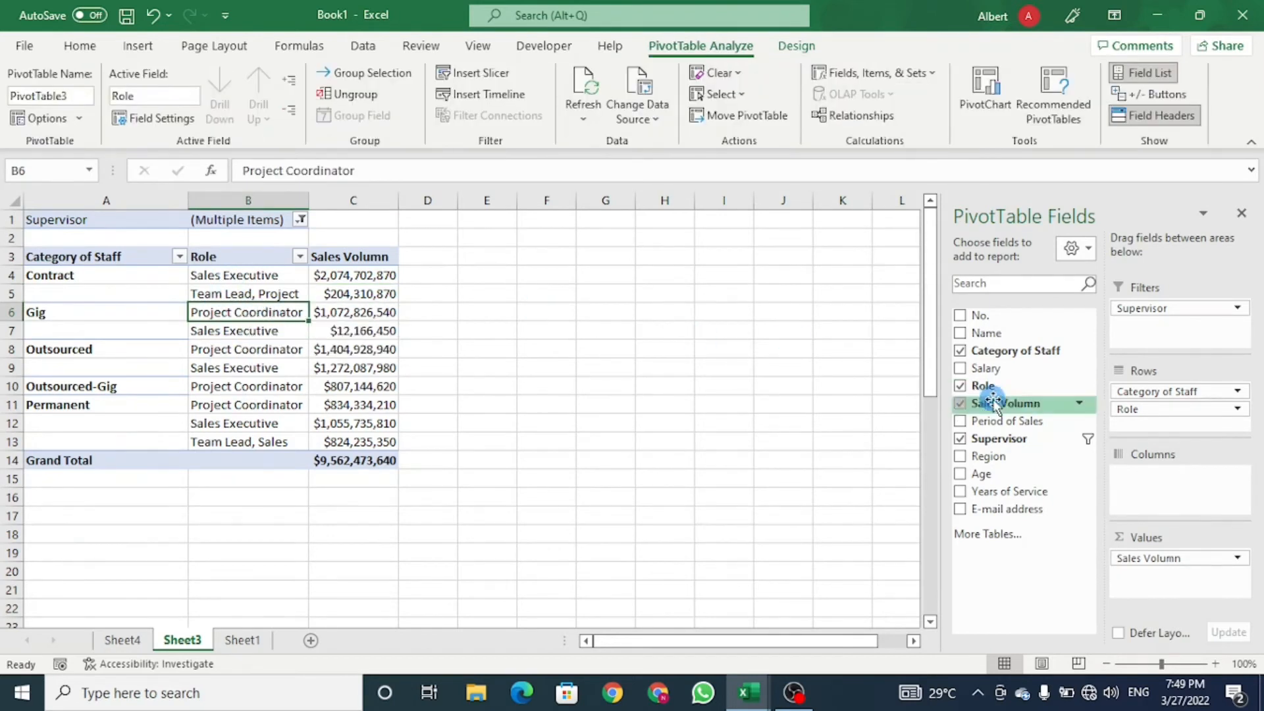
pyautogui.moveTo(1146, 310); pyautogui.dragTo(963, 439)
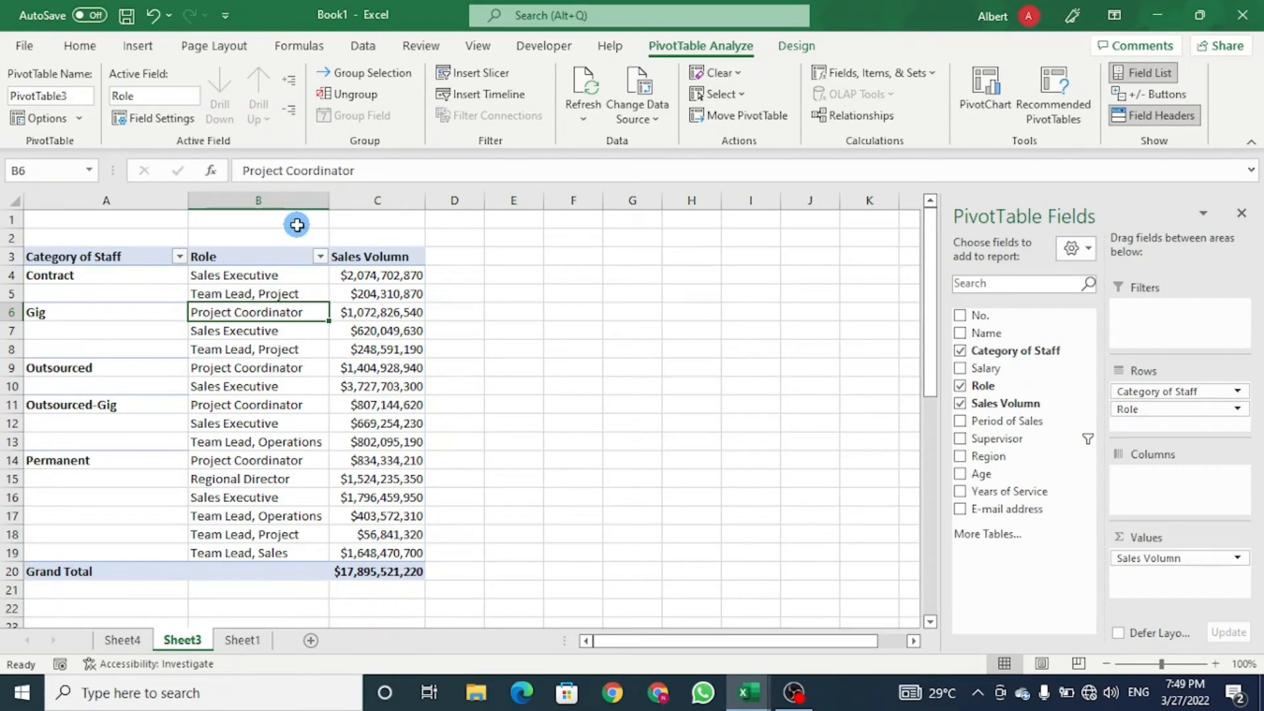
# - Insert a slicer for the Supervisor field and move it clear of the PivotTable's data
pyautogui.click(476, 74)
pyautogui.click(855, 345)
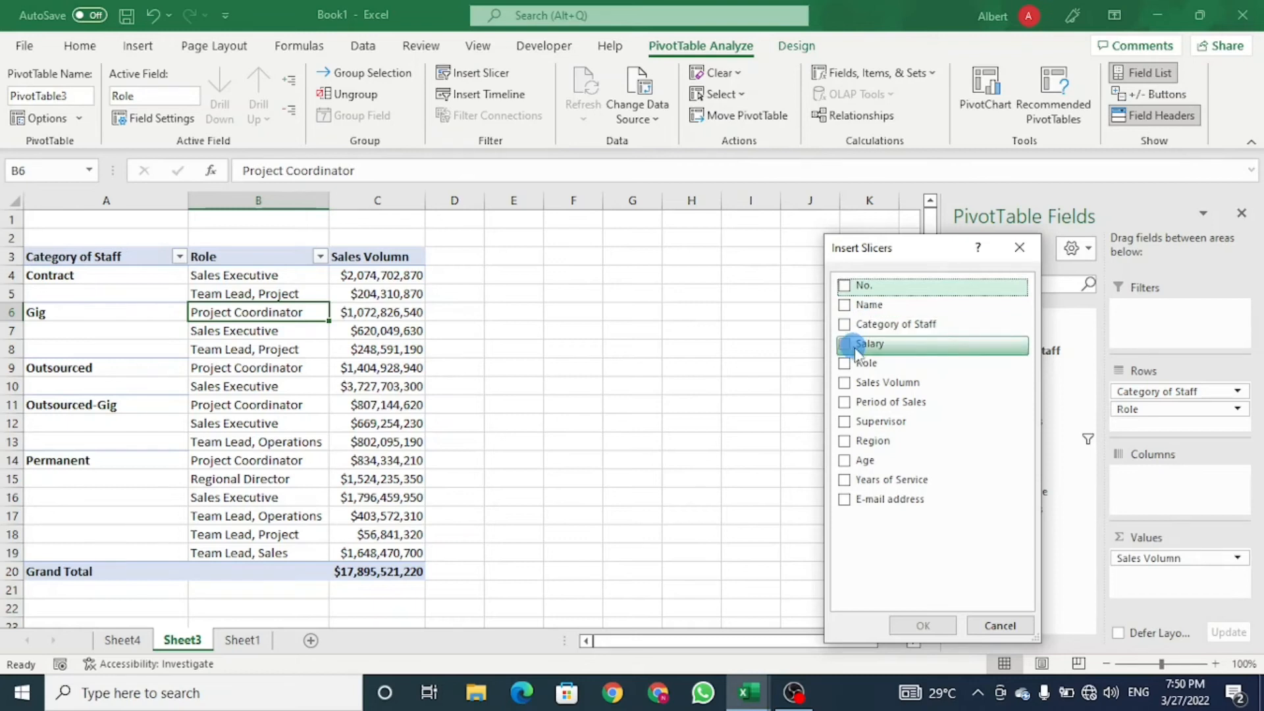
pyautogui.click(894, 426)
pyautogui.click(849, 423)
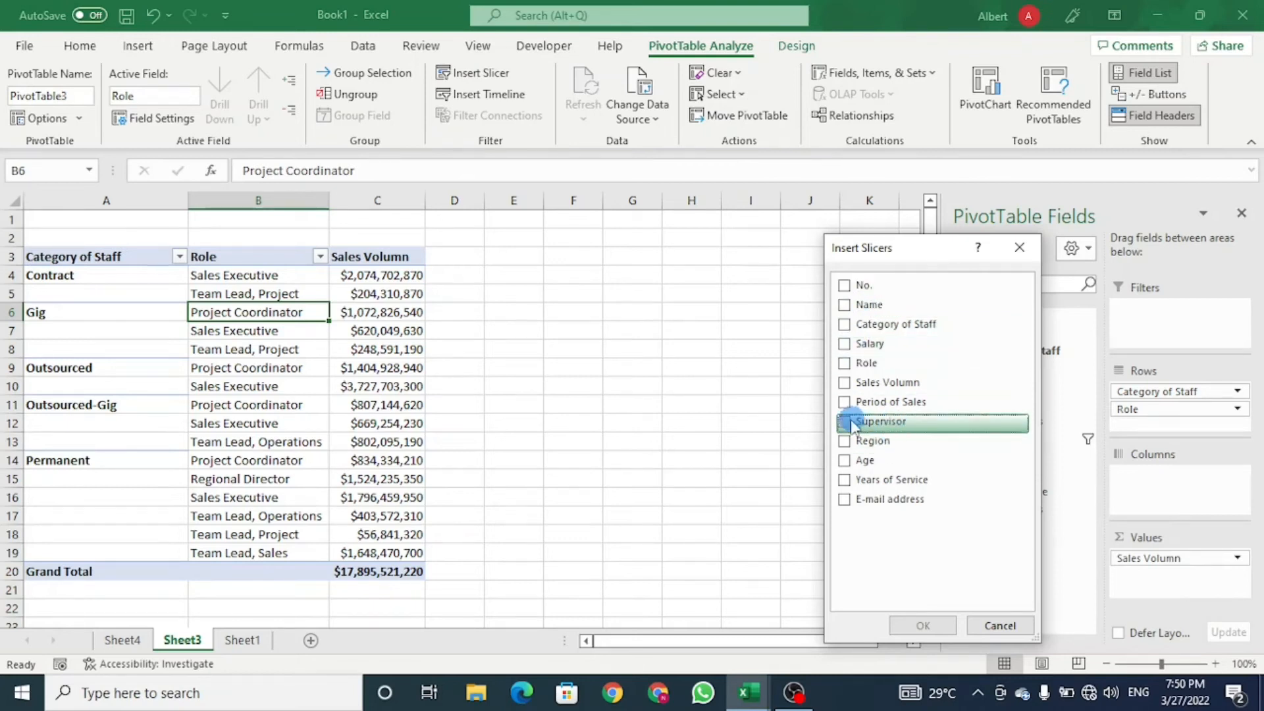
pyautogui.click(910, 620)
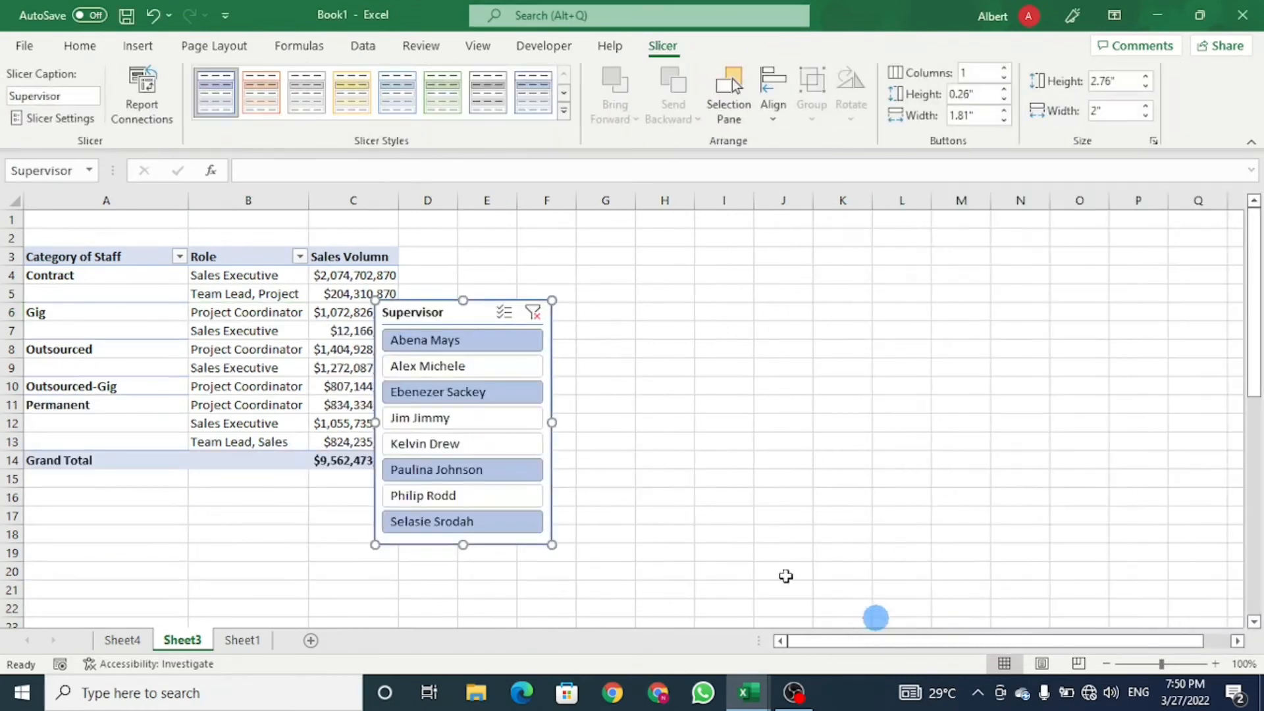
pyautogui.moveTo(479, 314); pyautogui.dragTo(677, 313)
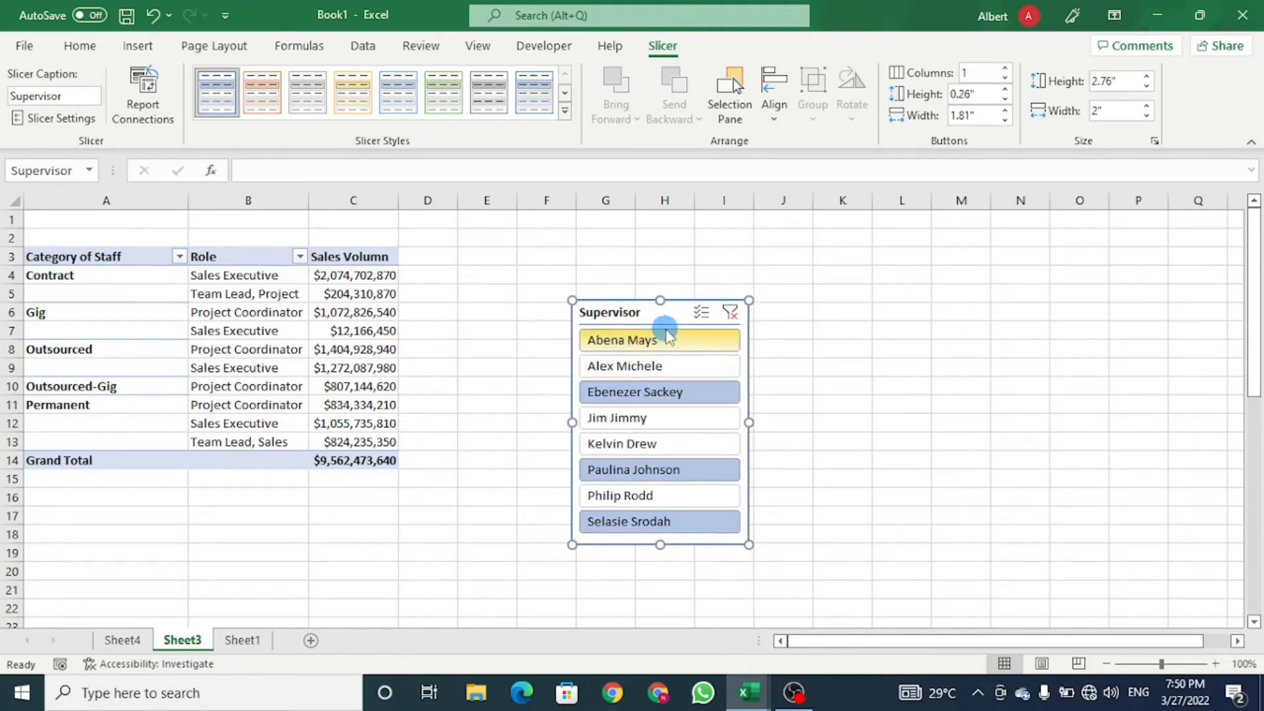
# - Filter the PivotTable with the slicer by each of the first six supervisors, one at a time
pyautogui.click(667, 341)
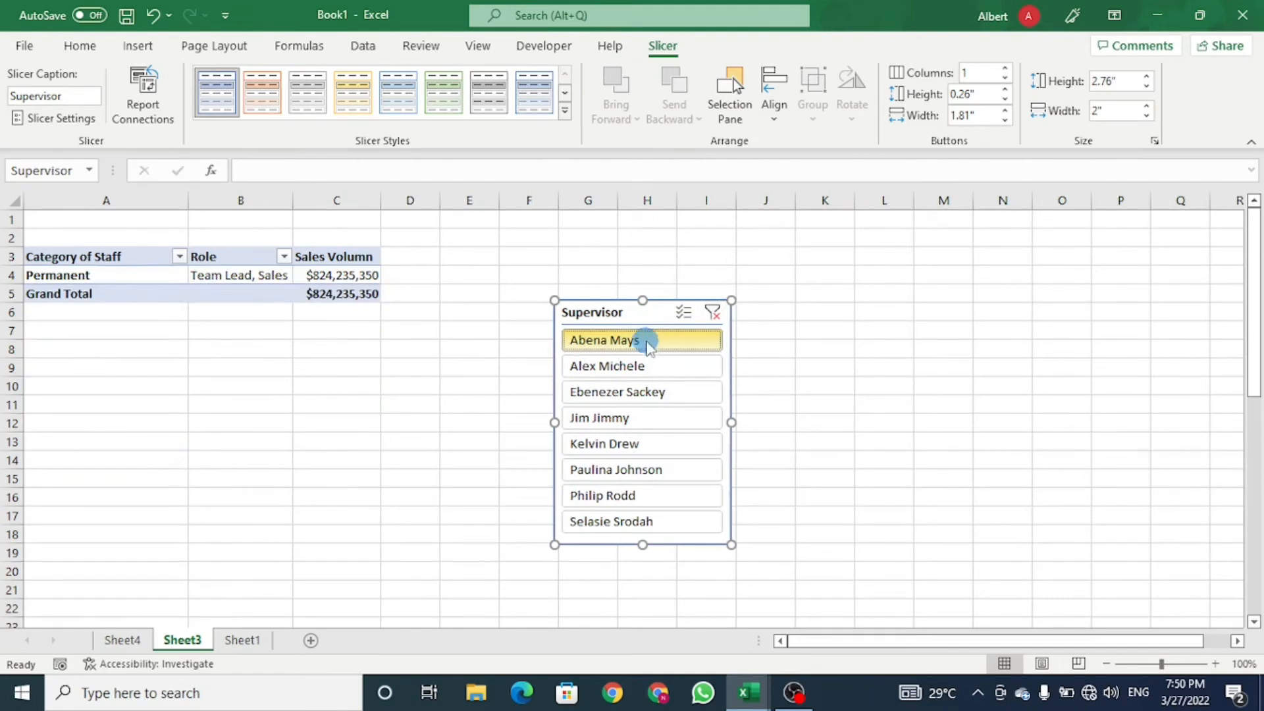
pyautogui.click(648, 364)
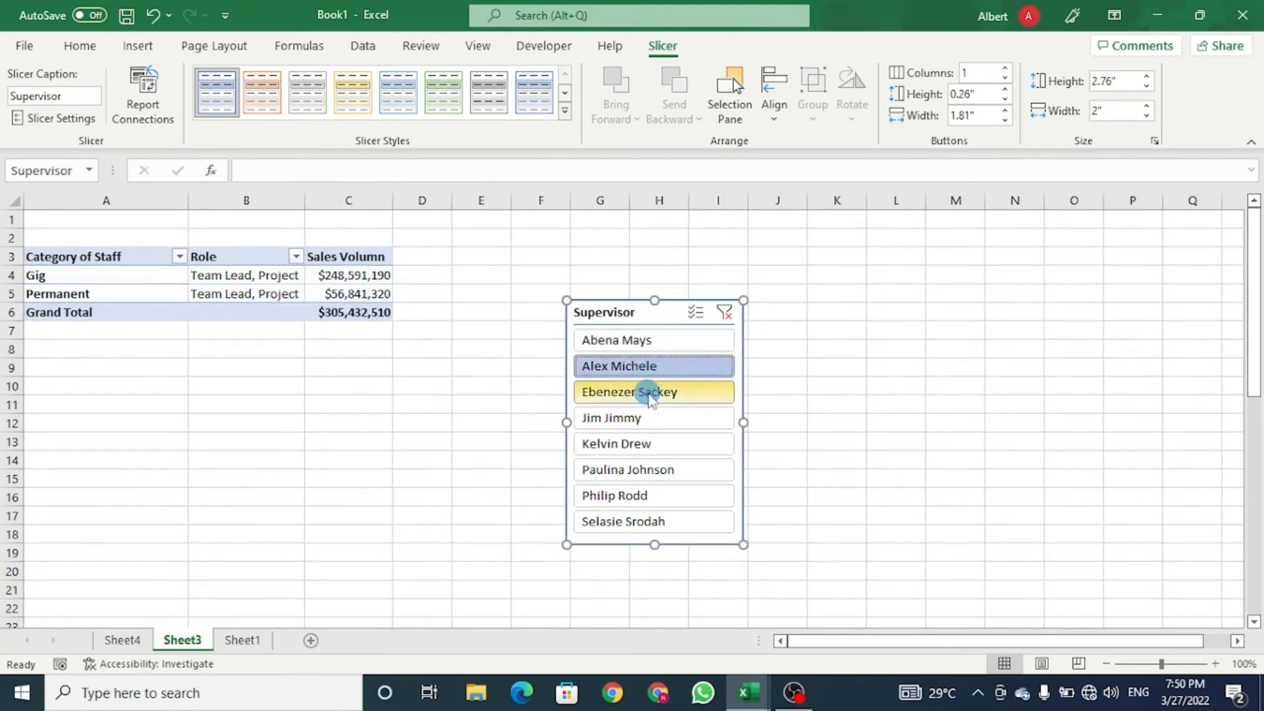
pyautogui.click(647, 393)
pyautogui.click(646, 419)
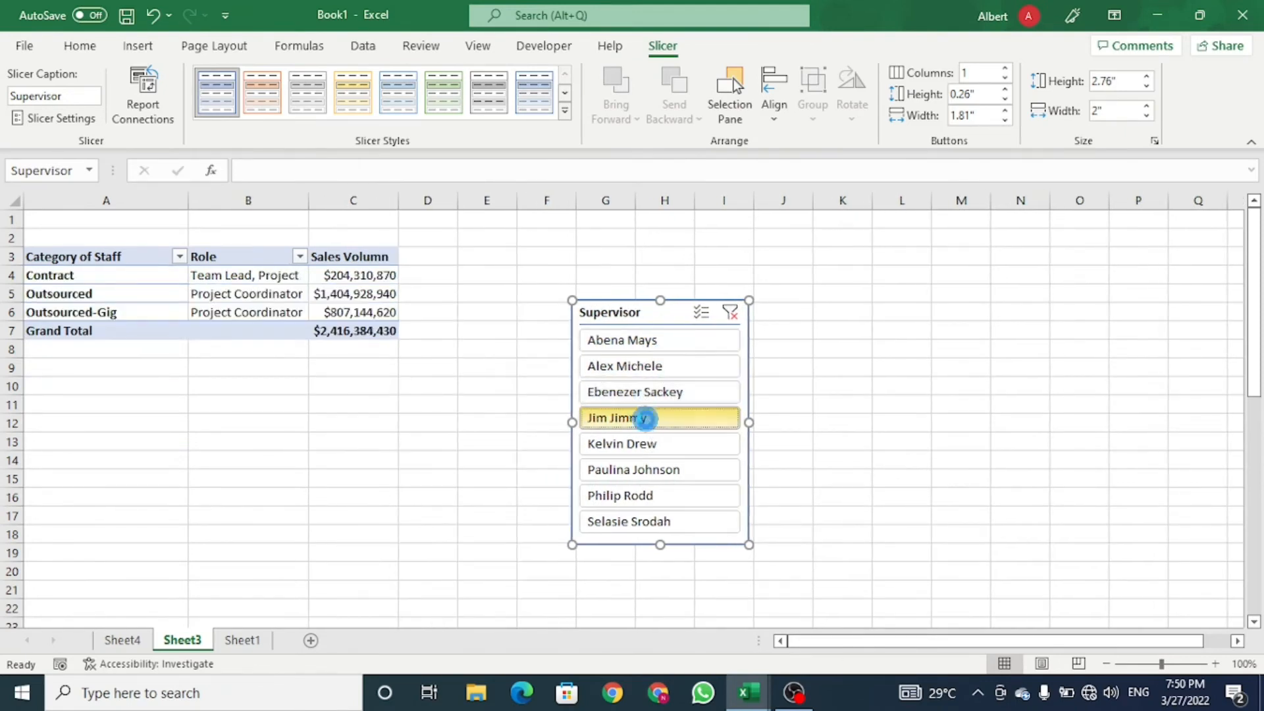
pyautogui.click(657, 444)
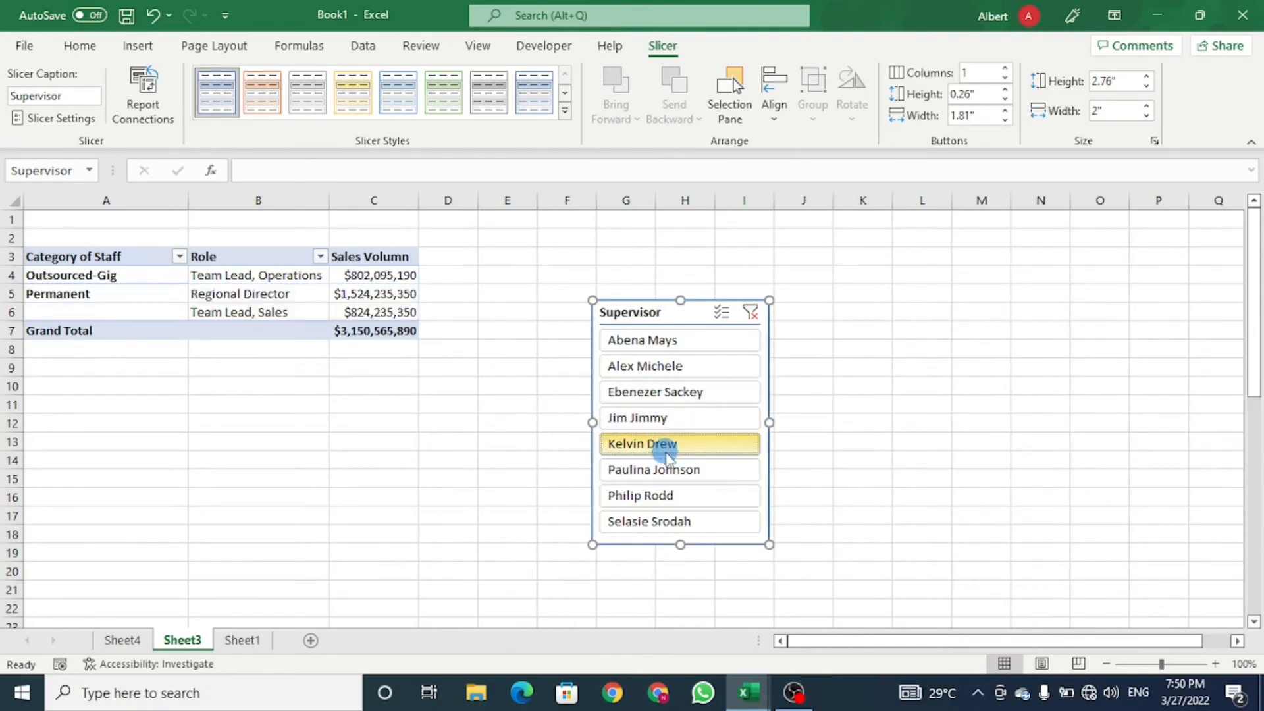
pyautogui.click(667, 470)
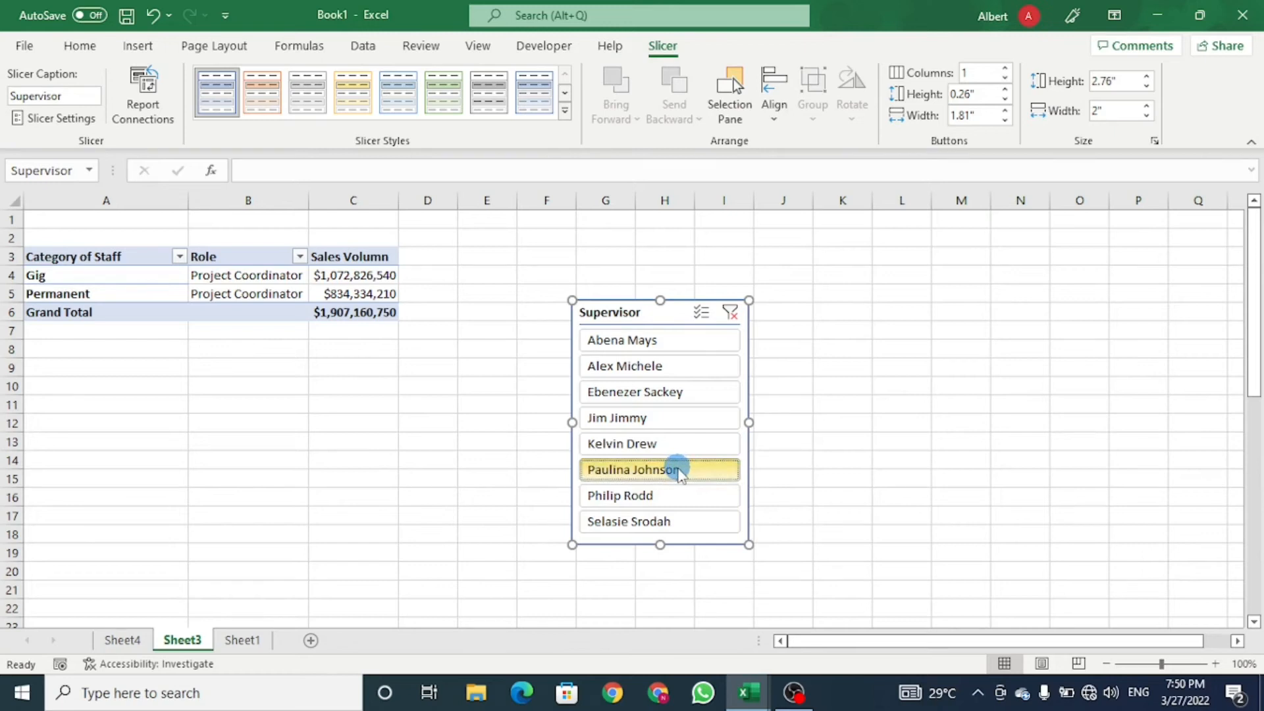
# - Enable multi-select in the Supervisor slicer and add the first, third, fifth and last supervisors to the selected sixth one
pyautogui.click(702, 313)
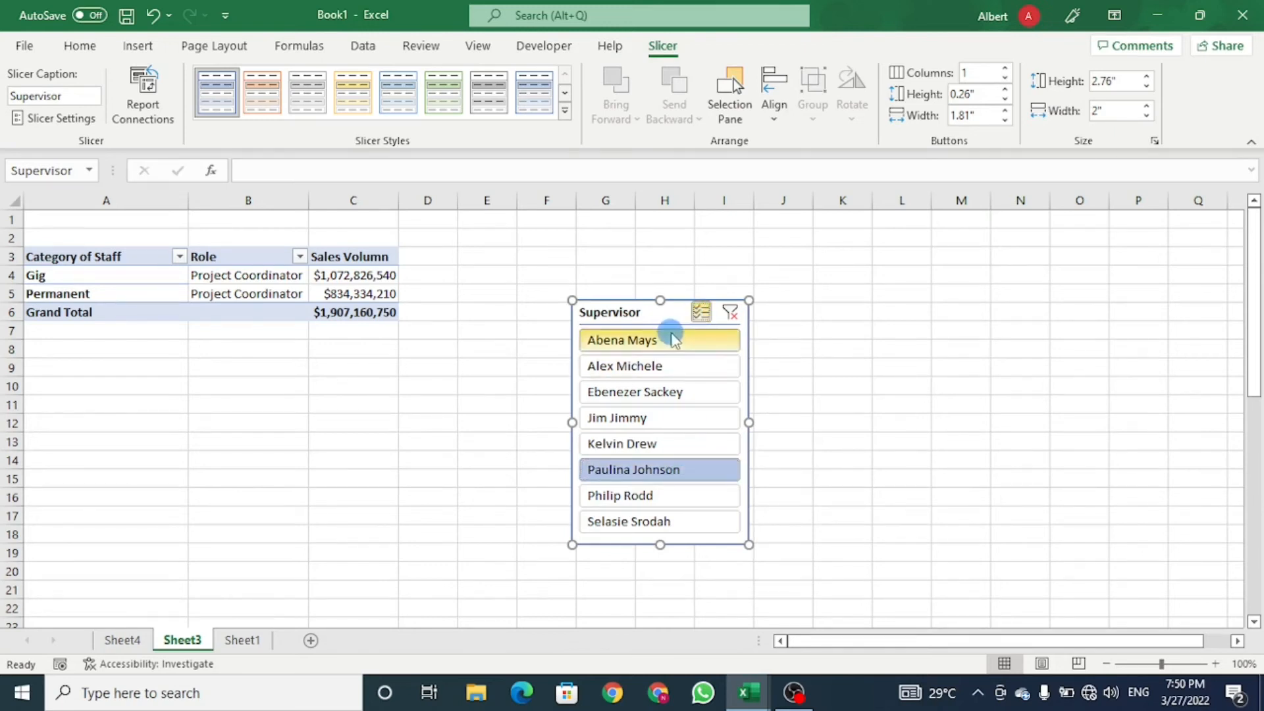
pyautogui.click(661, 394)
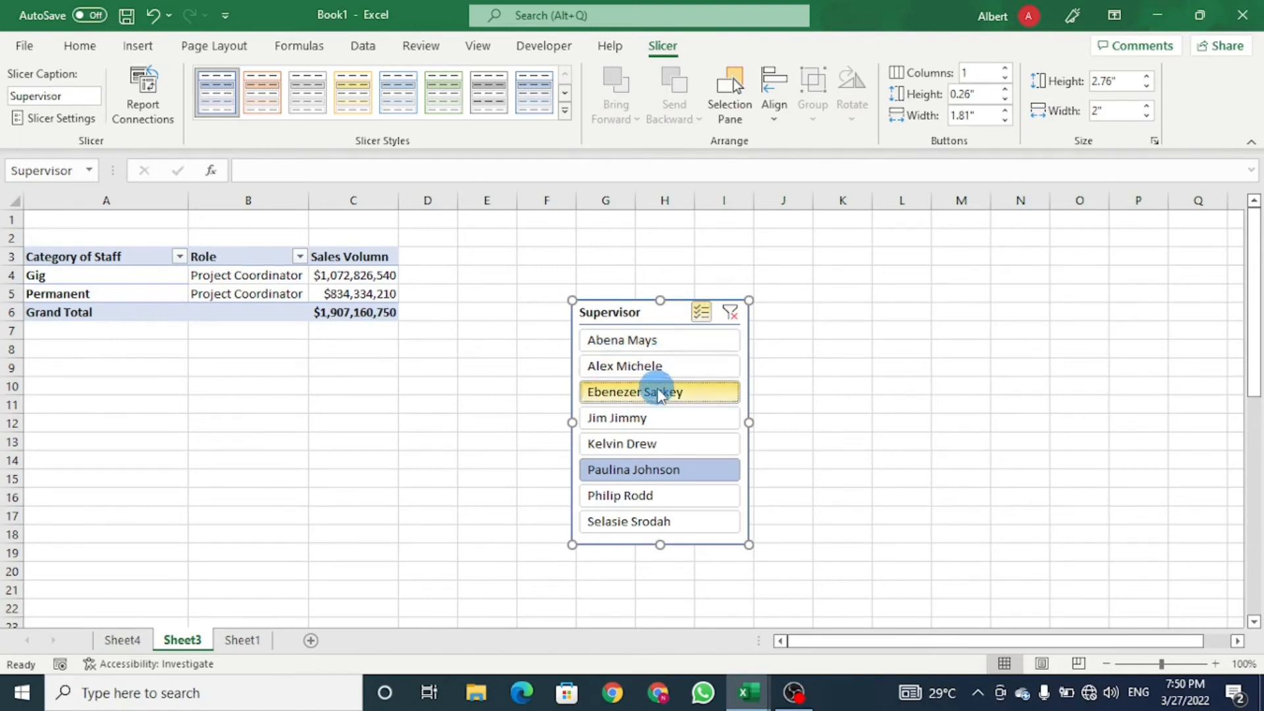
pyautogui.click(645, 441)
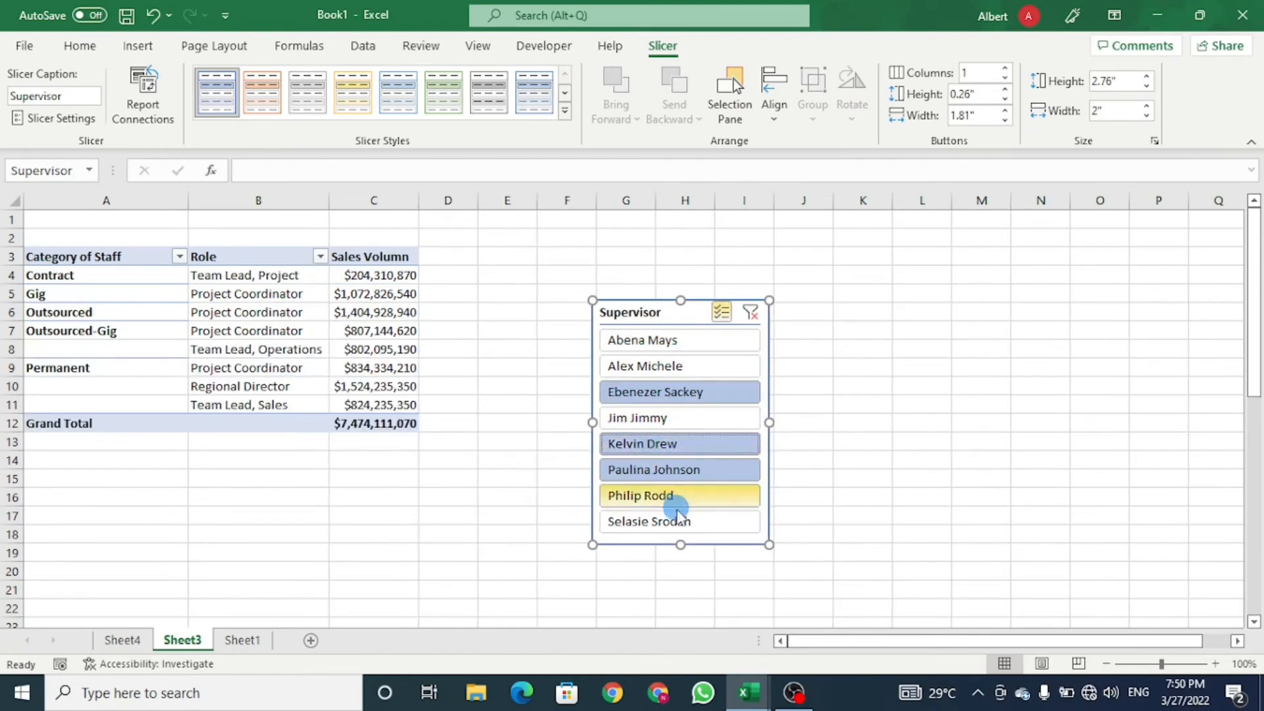
pyautogui.click(671, 520)
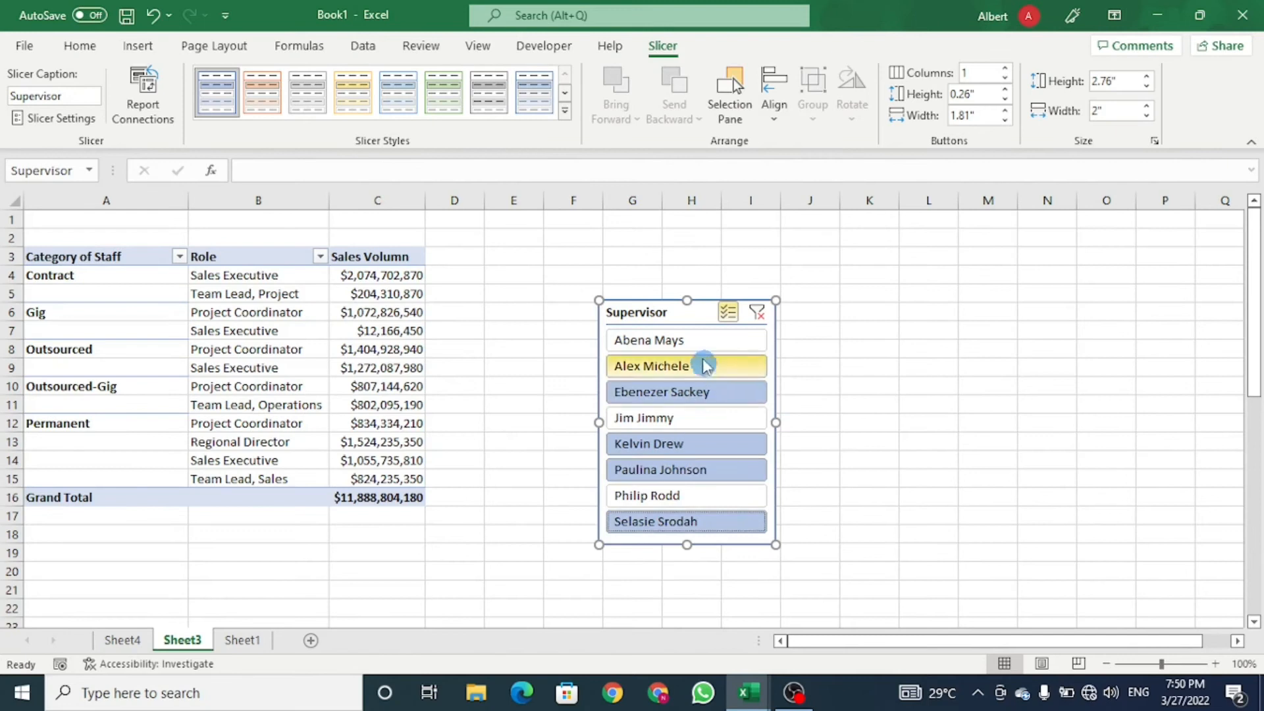
pyautogui.click(697, 343)
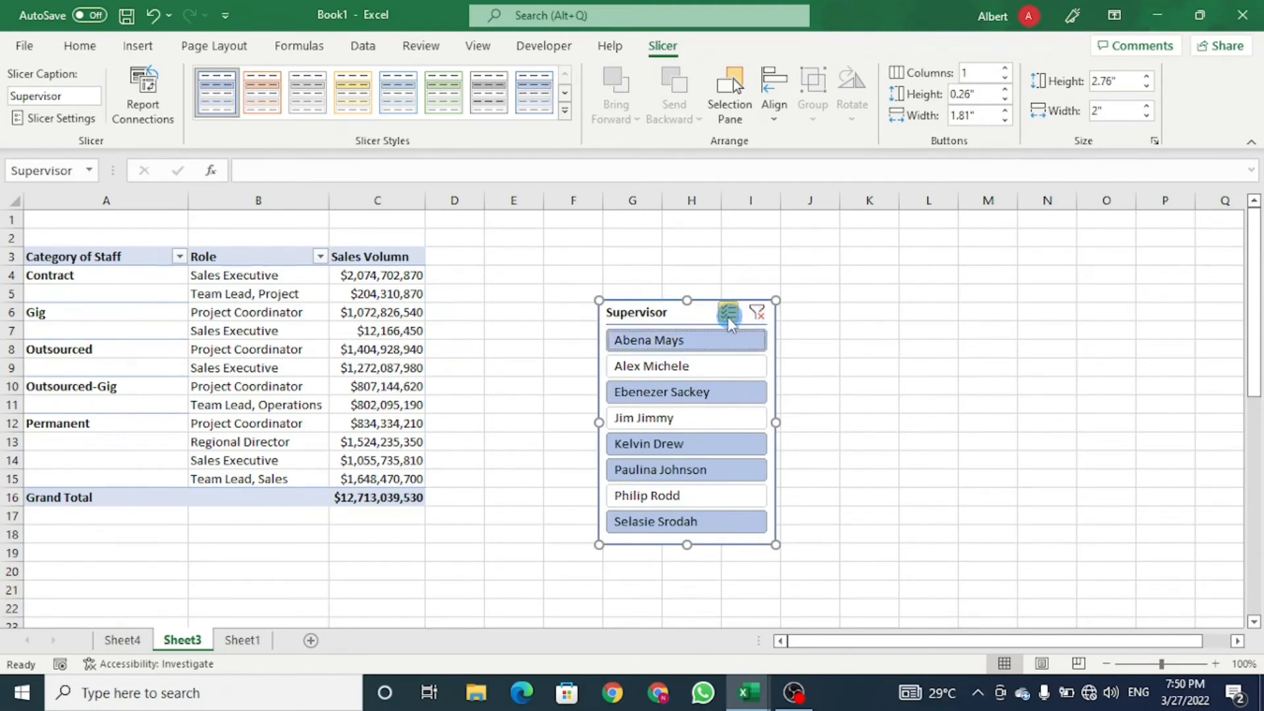
# - Clear the Supervisor slicer's filter and select only the first supervisor with multi-select off
pyautogui.click(760, 311)
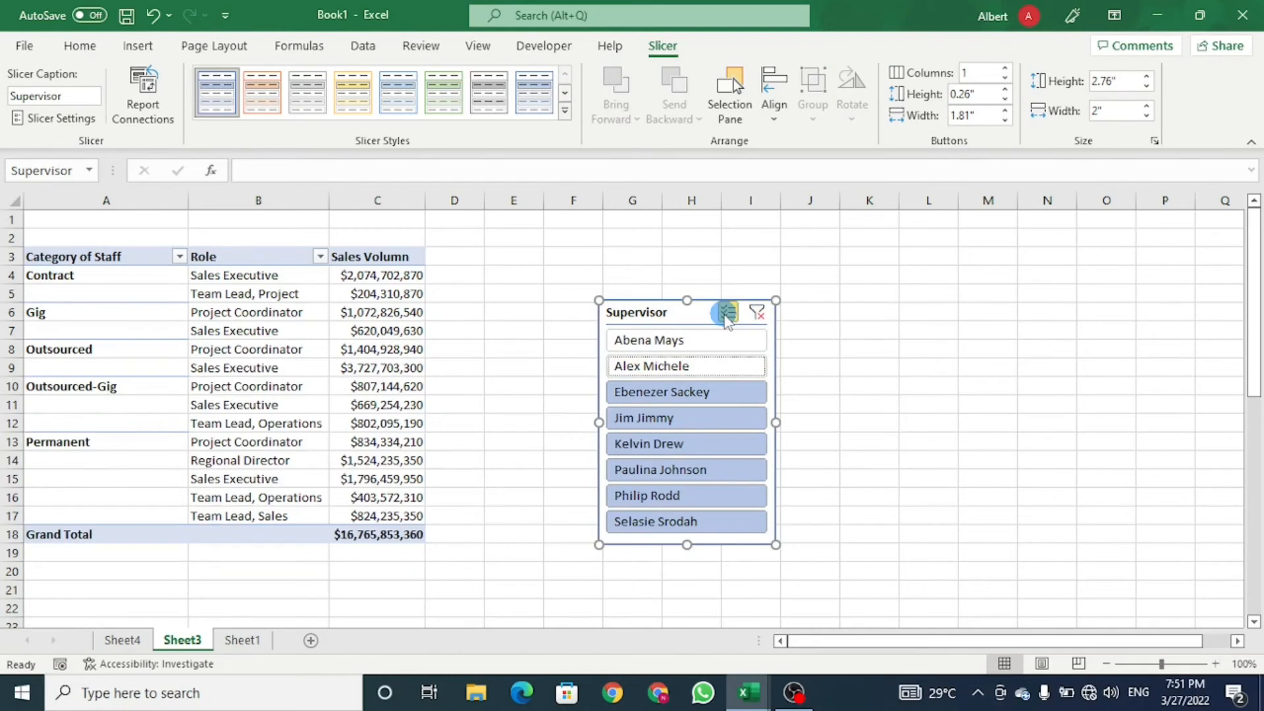
pyautogui.click(685, 340)
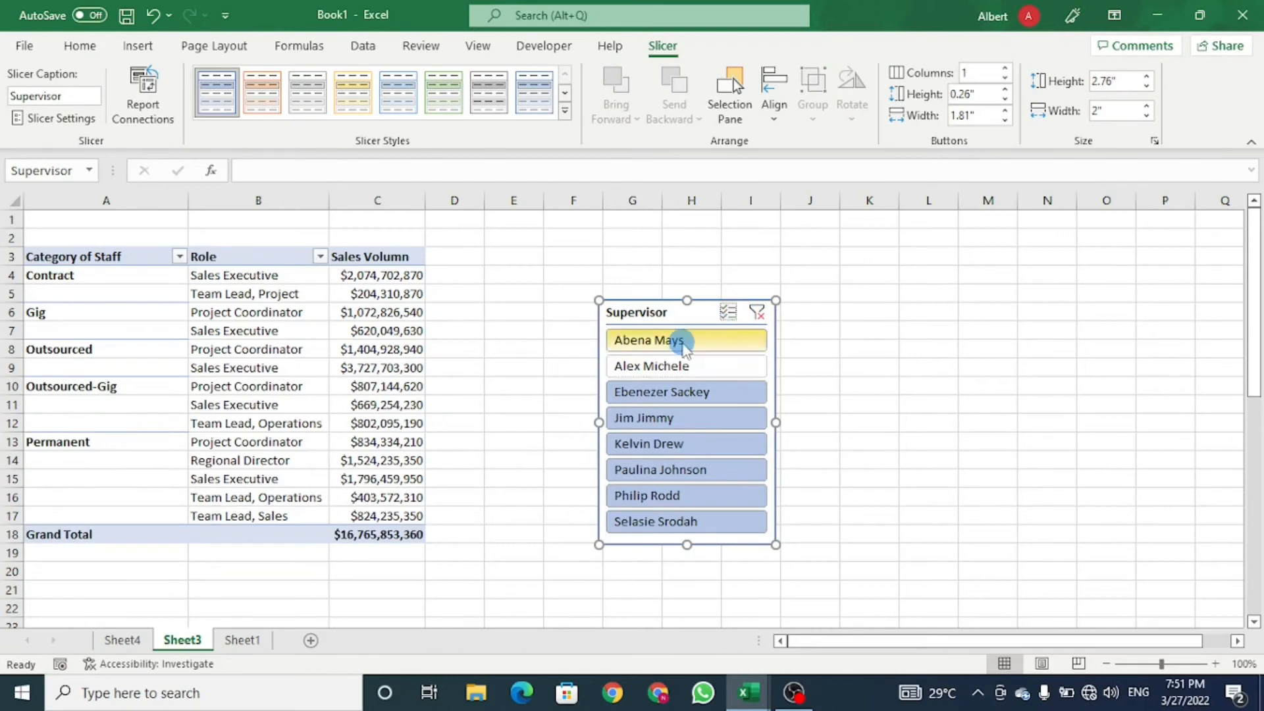
# - Apply the light yellow style to the Supervisor slicer and resize it to about 2.97" high and 1.57" wide
pyautogui.click(270, 99)
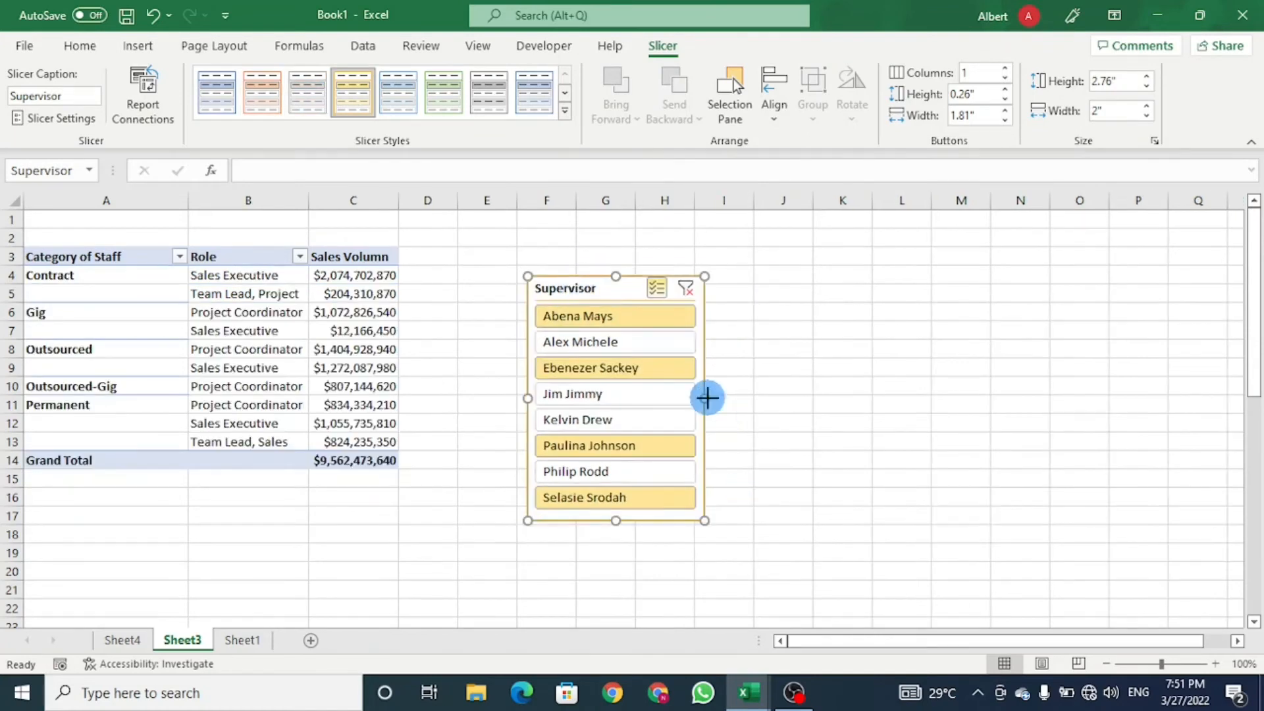
pyautogui.moveTo(707, 397); pyautogui.dragTo(666, 399)
pyautogui.moveTo(596, 521)
pyautogui.mouseDown()
pyautogui.moveTo(597, 572)
pyautogui.moveTo(595, 522)
pyautogui.mouseUp()
pyautogui.moveTo(666, 522); pyautogui.dragTo(767, 539)
pyautogui.moveTo(768, 540); pyautogui.dragTo(596, 540)
pyautogui.click(648, 373)
pyautogui.click(649, 312)
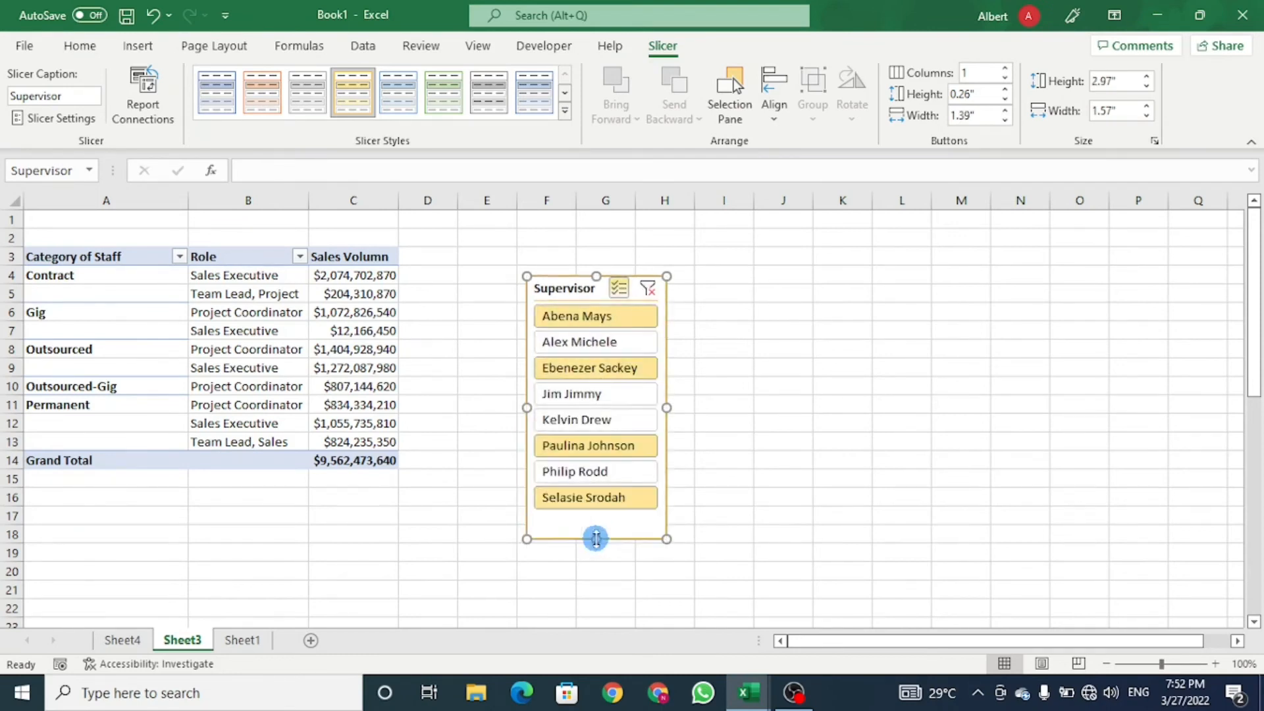
# - Move the Supervisor slicer directly beside the PivotTable, over columns D to F starting at row 2
pyautogui.click(666, 255)
pyautogui.moveTo(588, 288); pyautogui.dragTo(475, 241)
pyautogui.click(243, 331)
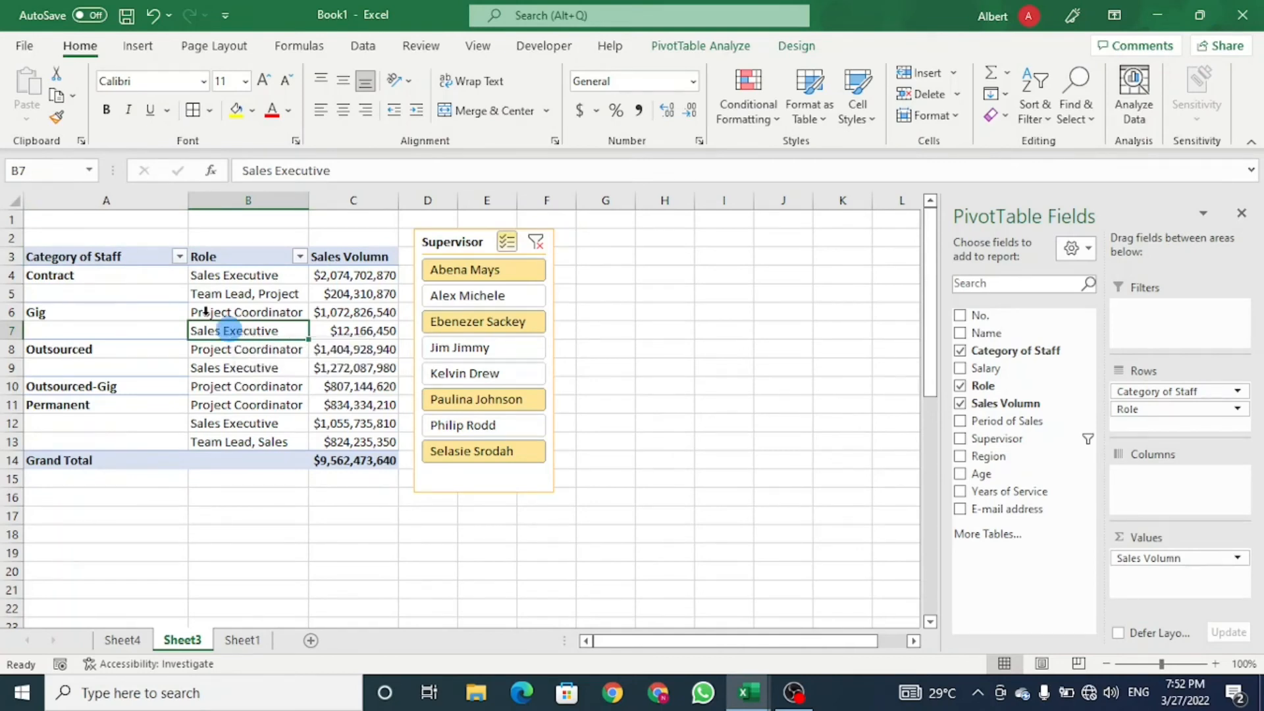
# - Copy the whole PivotTable, A3:C14, and paste the copy at G3
pyautogui.moveTo(66, 259); pyautogui.dragTo(387, 460)
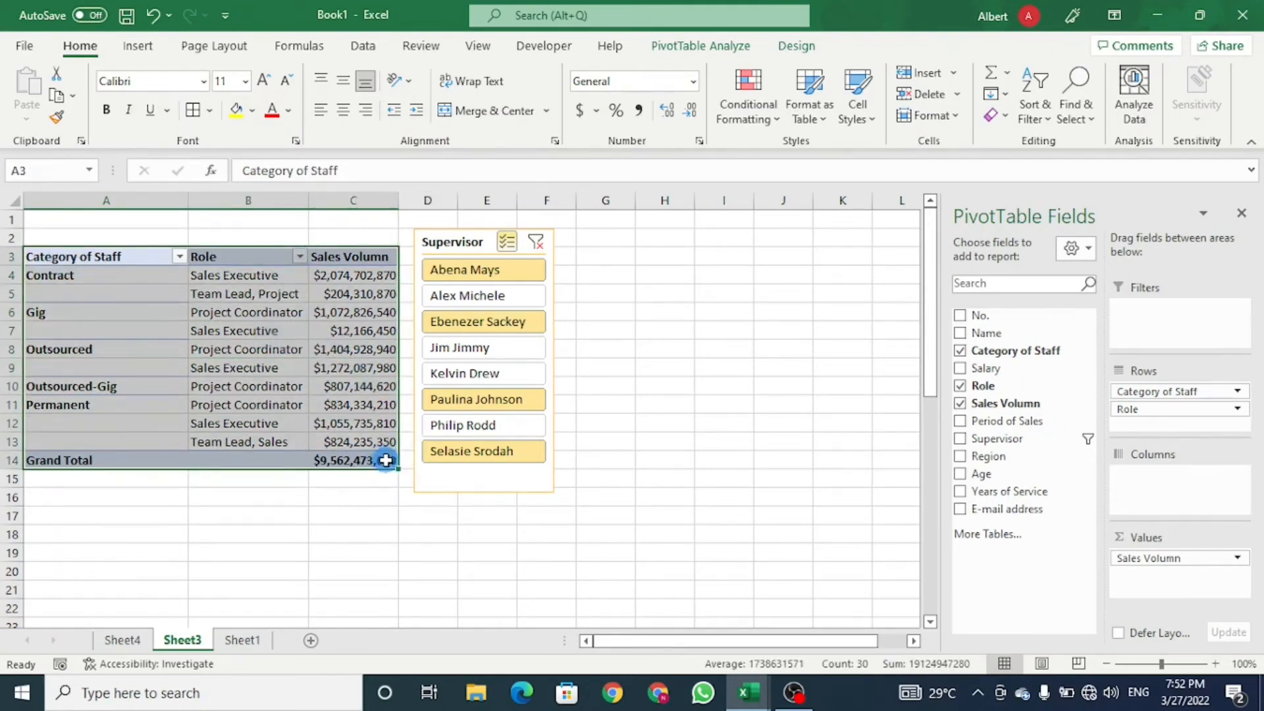
pyautogui.hotkey('ctrl', 'c')
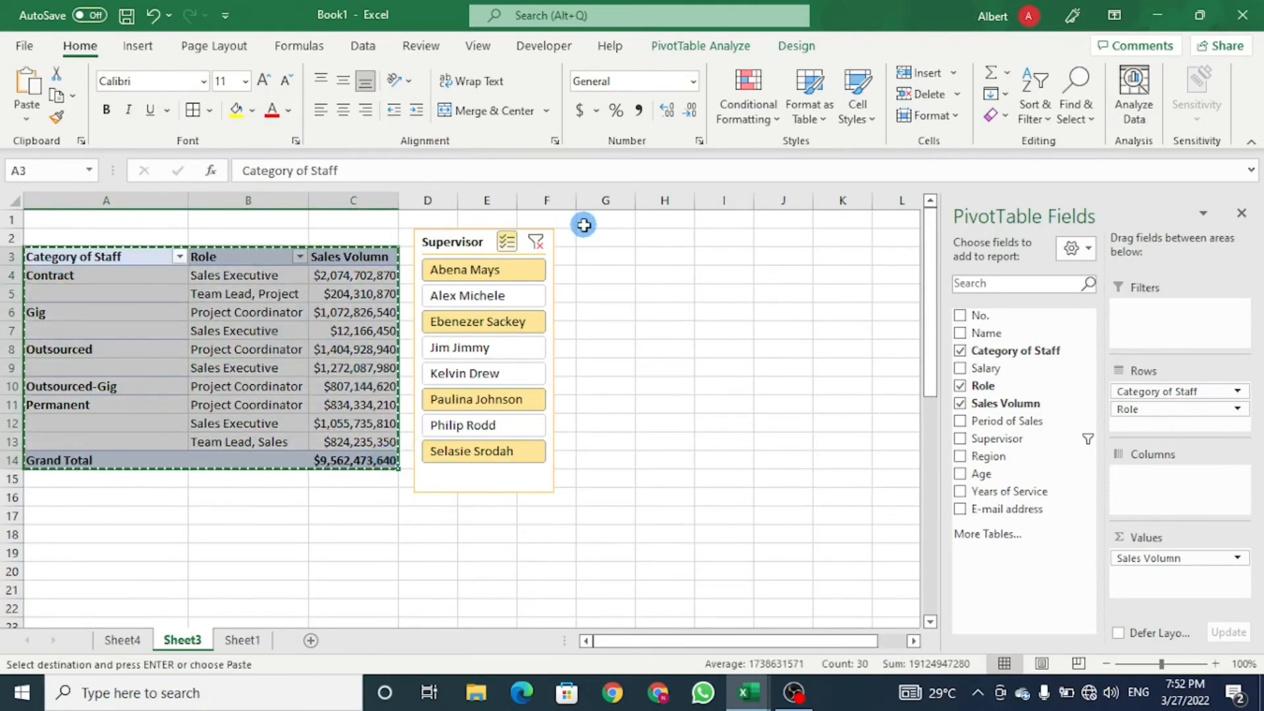
pyautogui.click(612, 257)
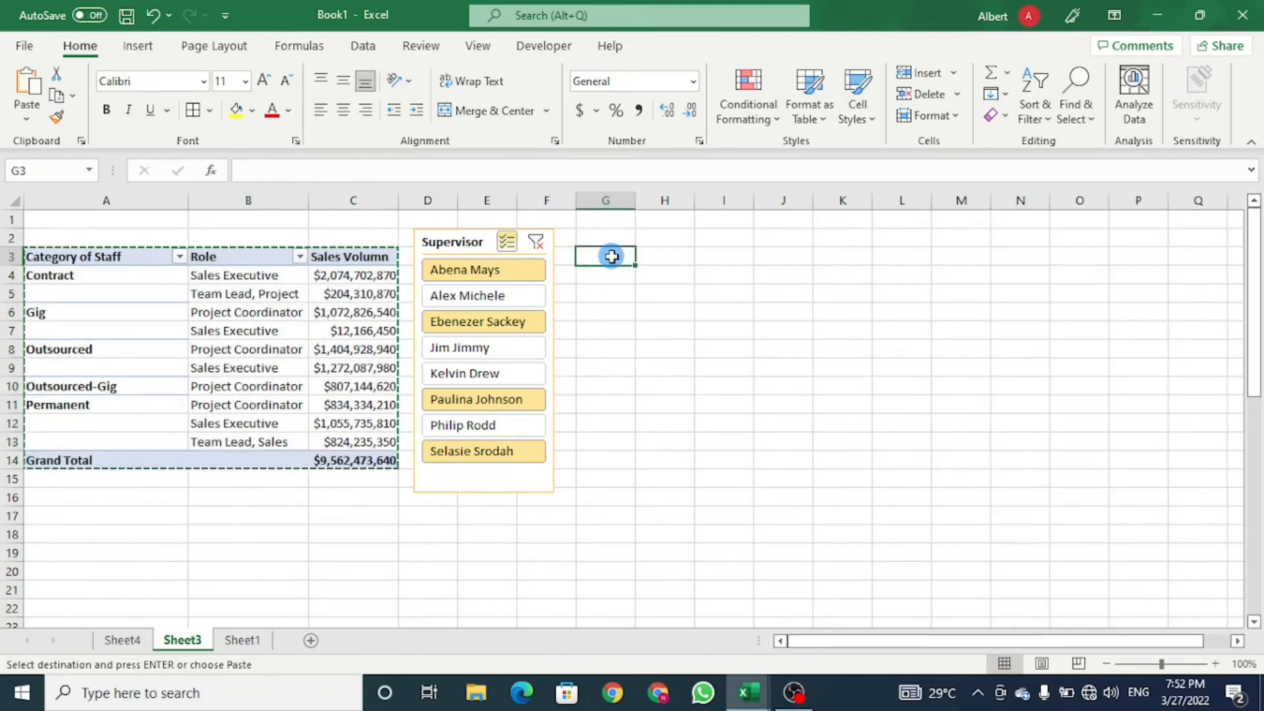
pyautogui.hotkey('ctrl', 'v')
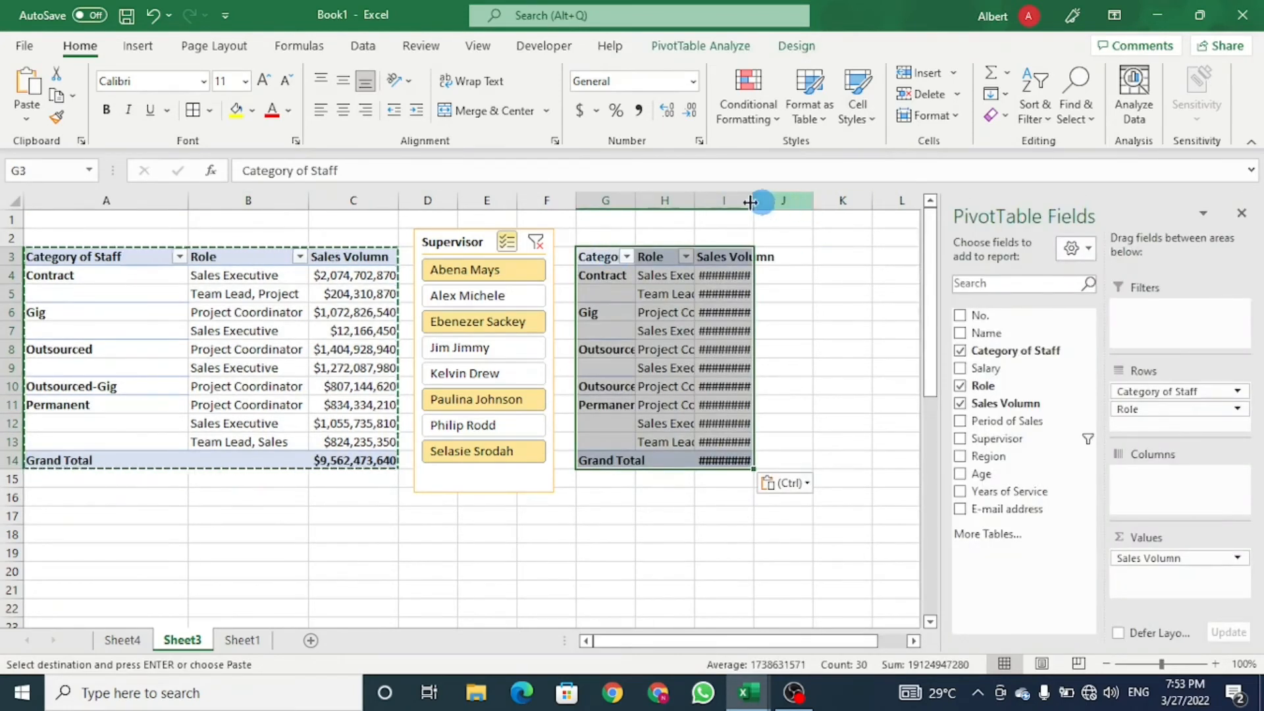
# - Autofit columns G to I to the pasted PivotTable's contents and cancel the copy mode
pyautogui.moveTo(606, 200); pyautogui.dragTo(752, 200)
pyautogui.doubleClick(754, 200)
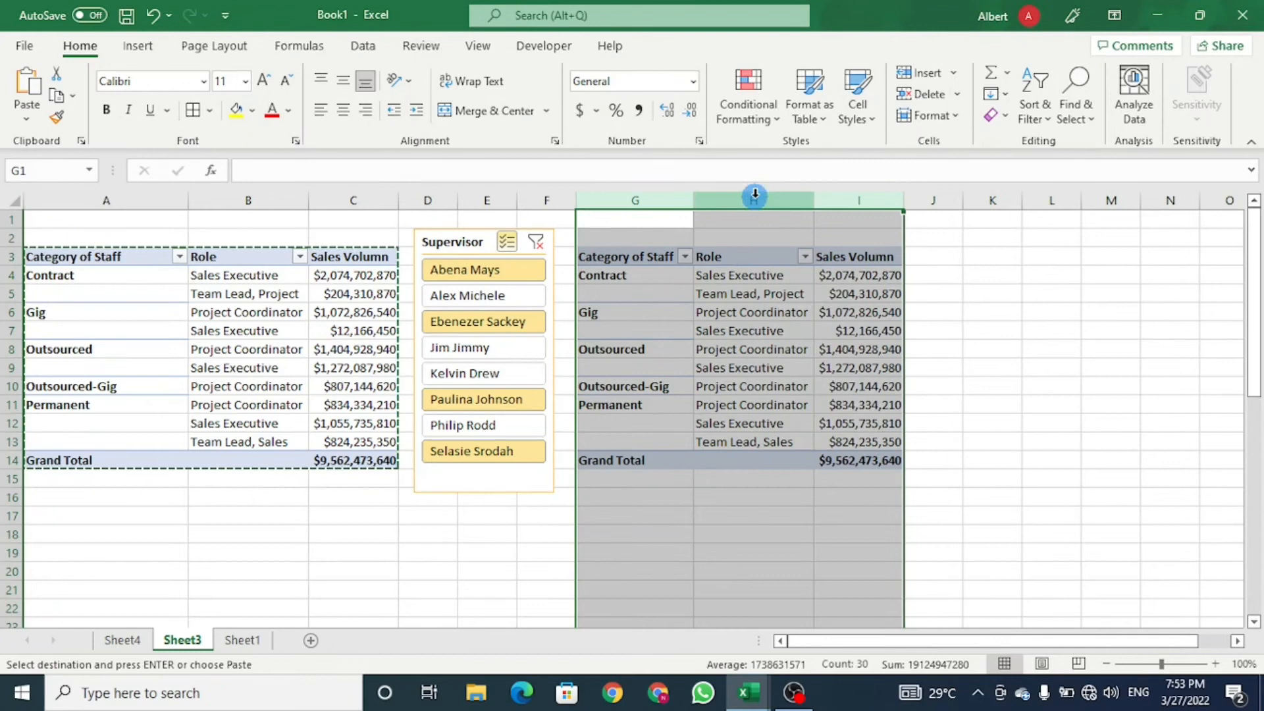
pyautogui.click(785, 314)
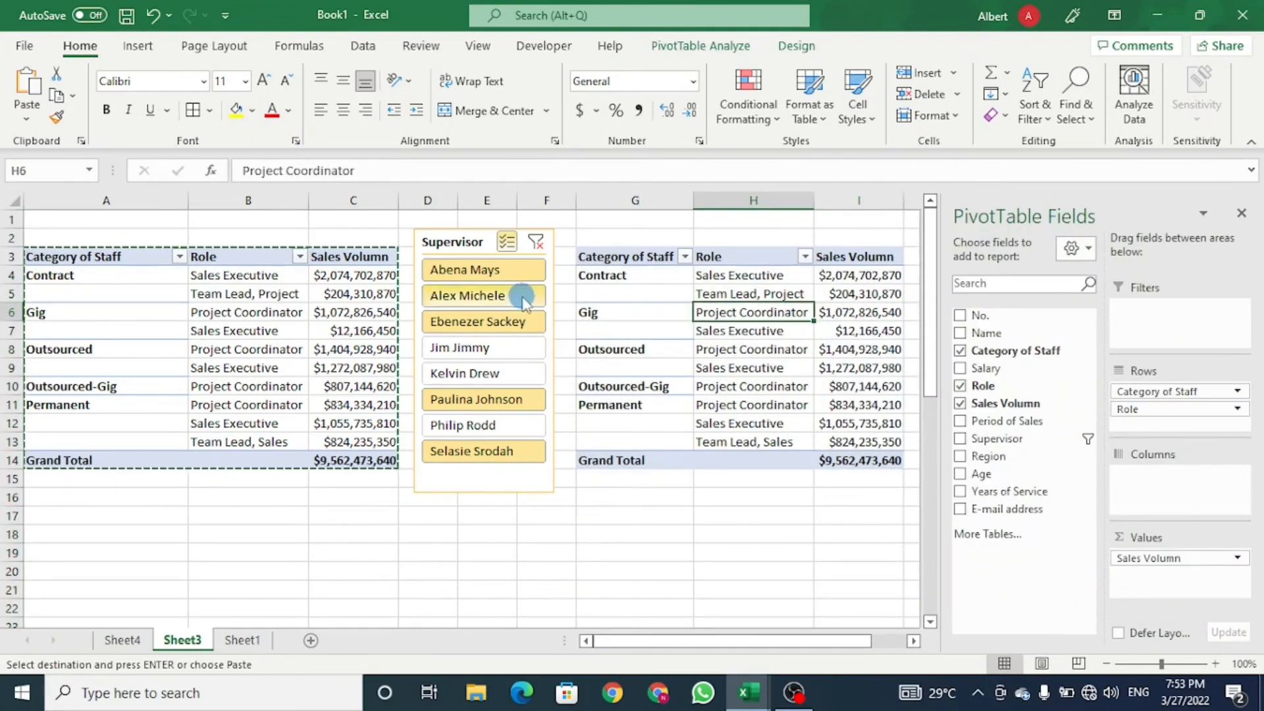
pyautogui.press('Escape')
# - In the copied PivotTable, replace Category of Staff with the Years and Quarters of Period of Sales, leaving out the Period of Sales field itself
pyautogui.click(780, 358)
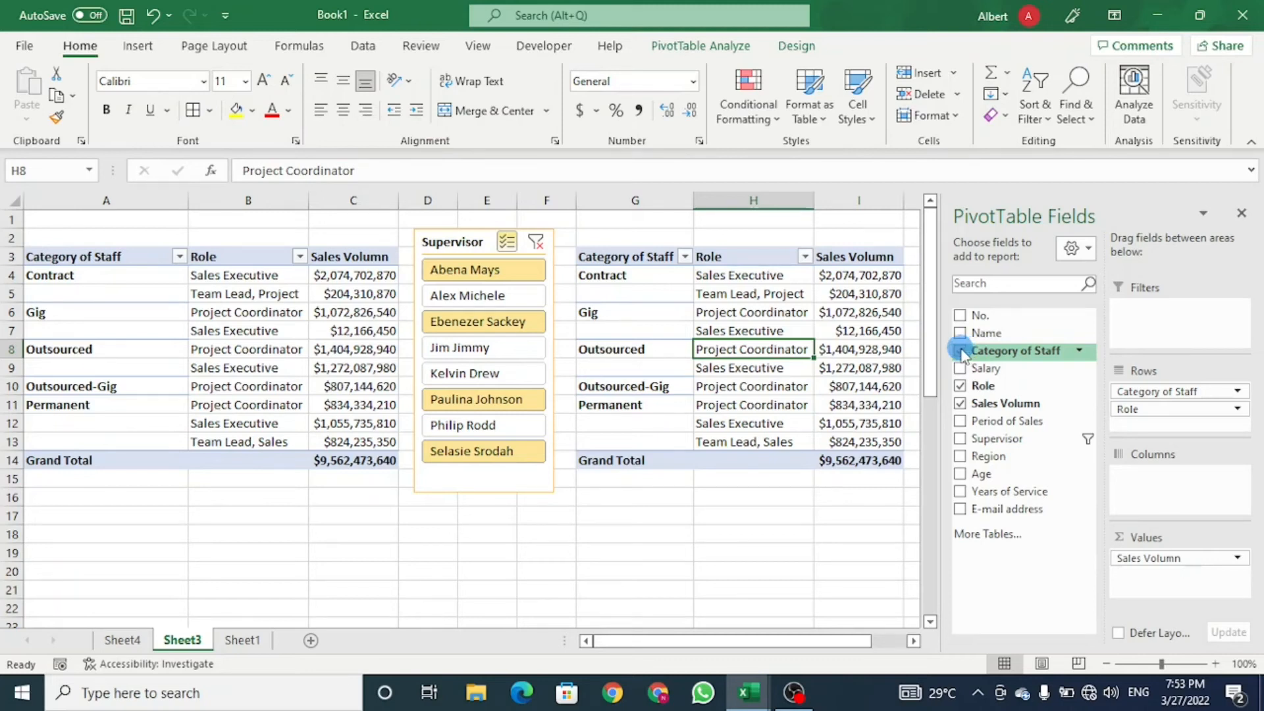
pyautogui.click(961, 351)
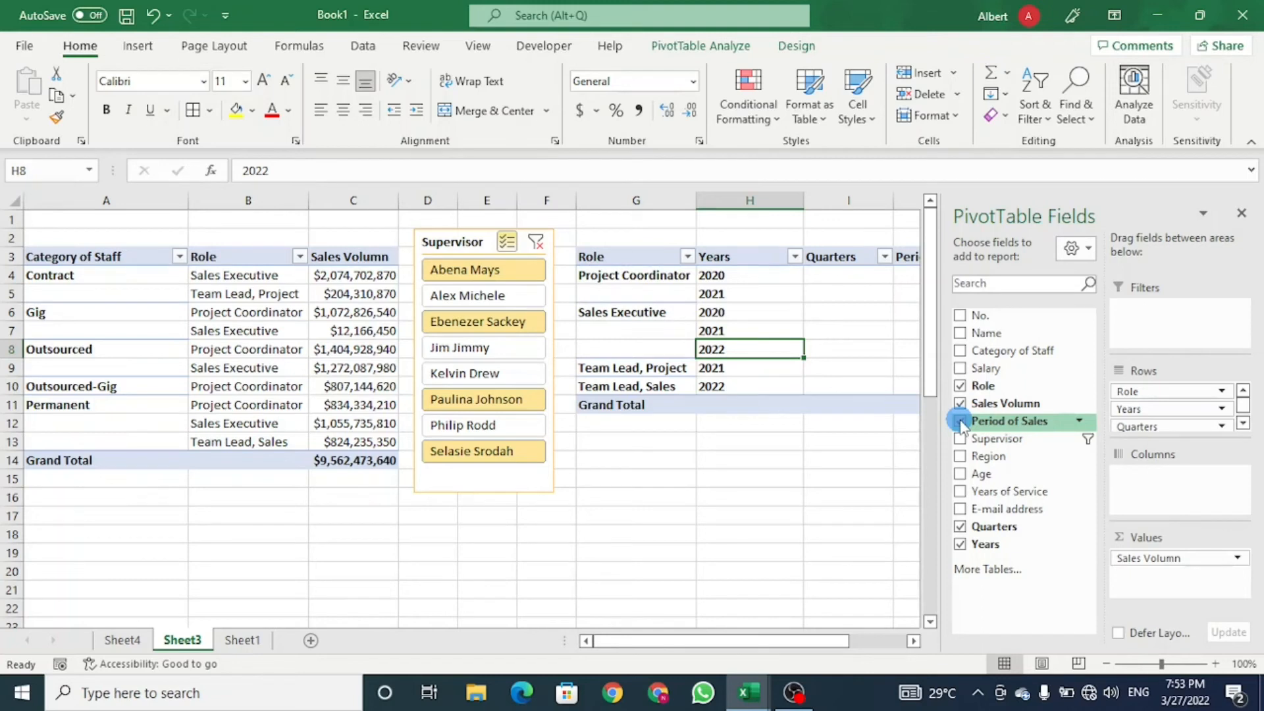
pyautogui.click(960, 421)
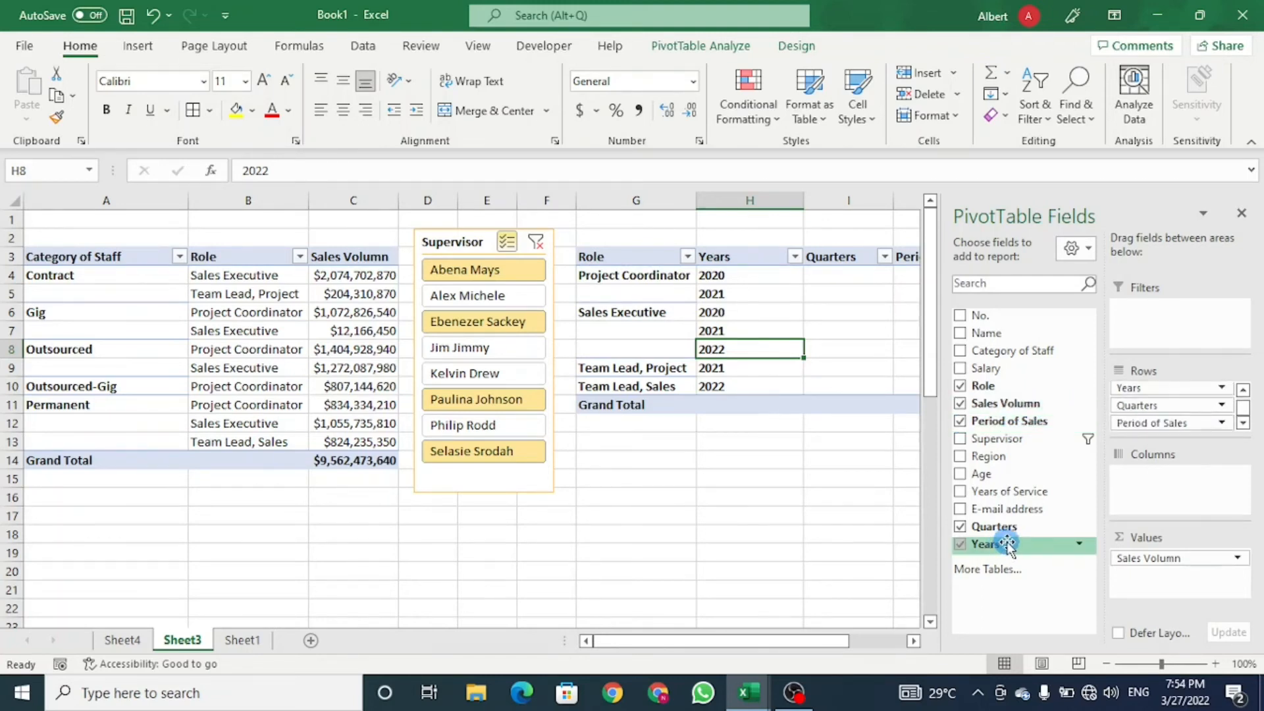
pyautogui.click(961, 422)
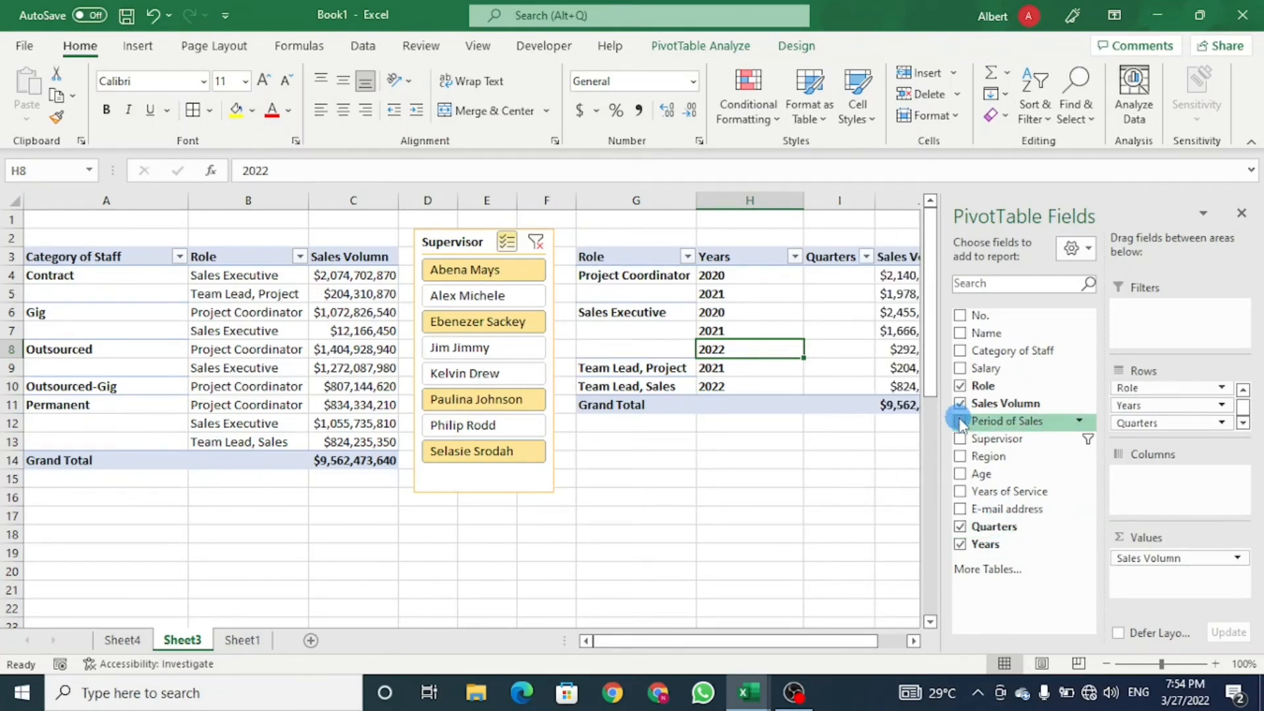
pyautogui.click(761, 312)
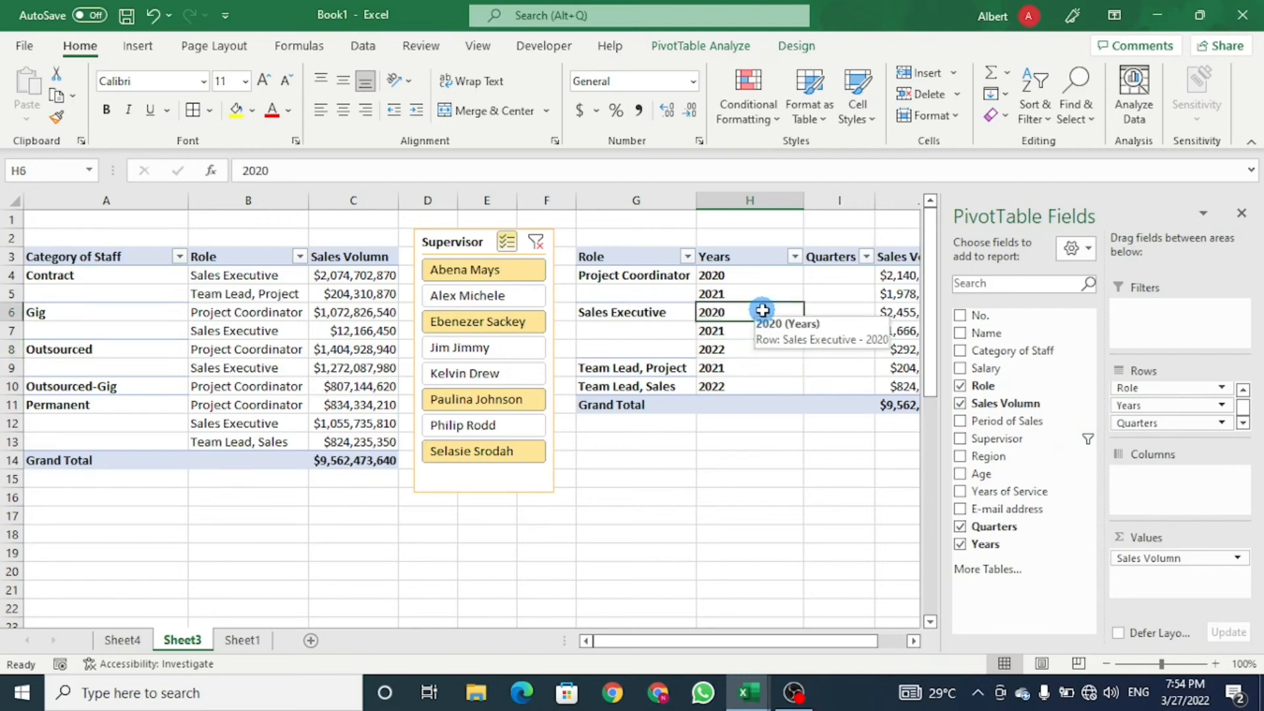
pyautogui.click(758, 293)
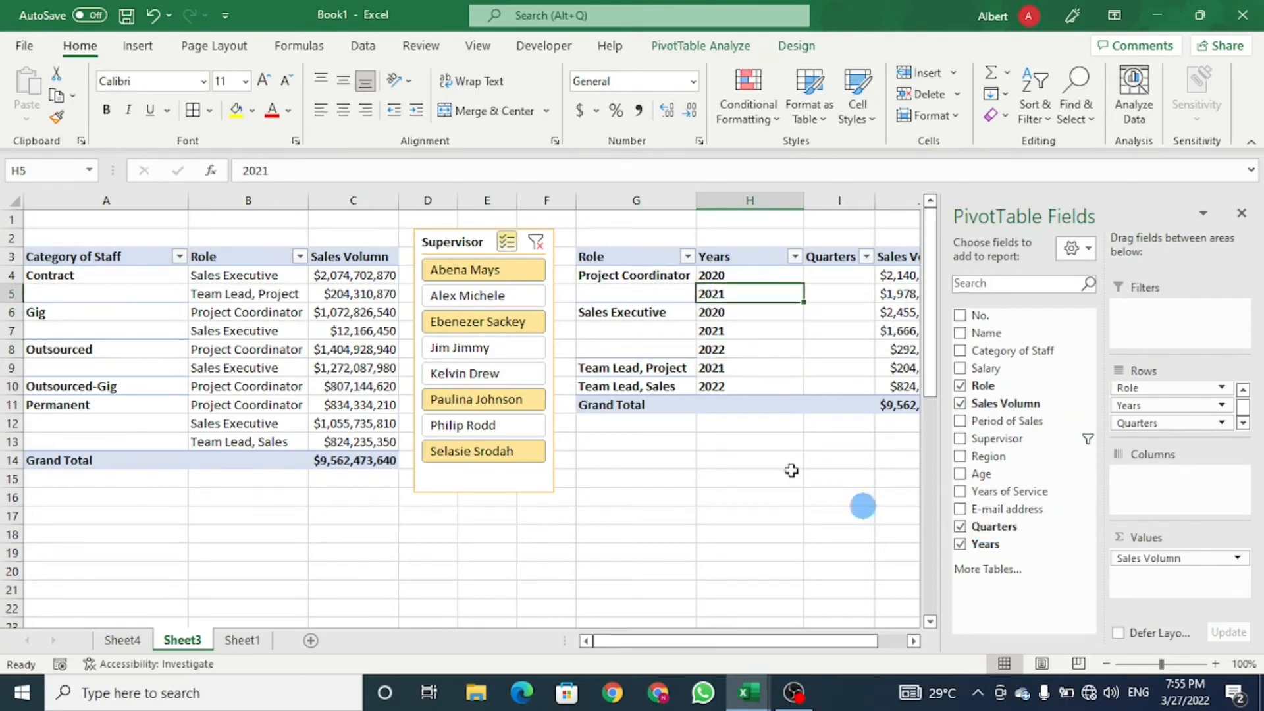
# - Add the fourth supervisor to the slicer selection, and with multi-select off filter both PivotTables by the second and the third supervisor individually
pyautogui.click(614, 333)
pyautogui.click(494, 347)
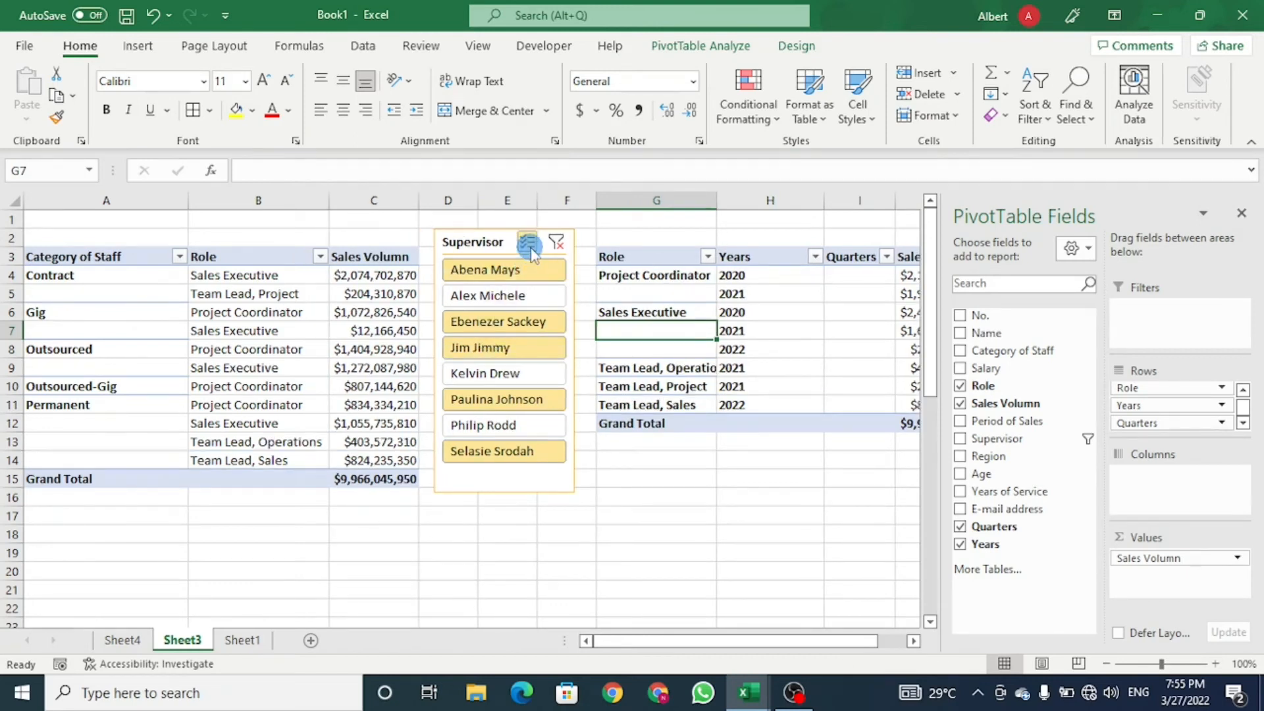
pyautogui.click(502, 296)
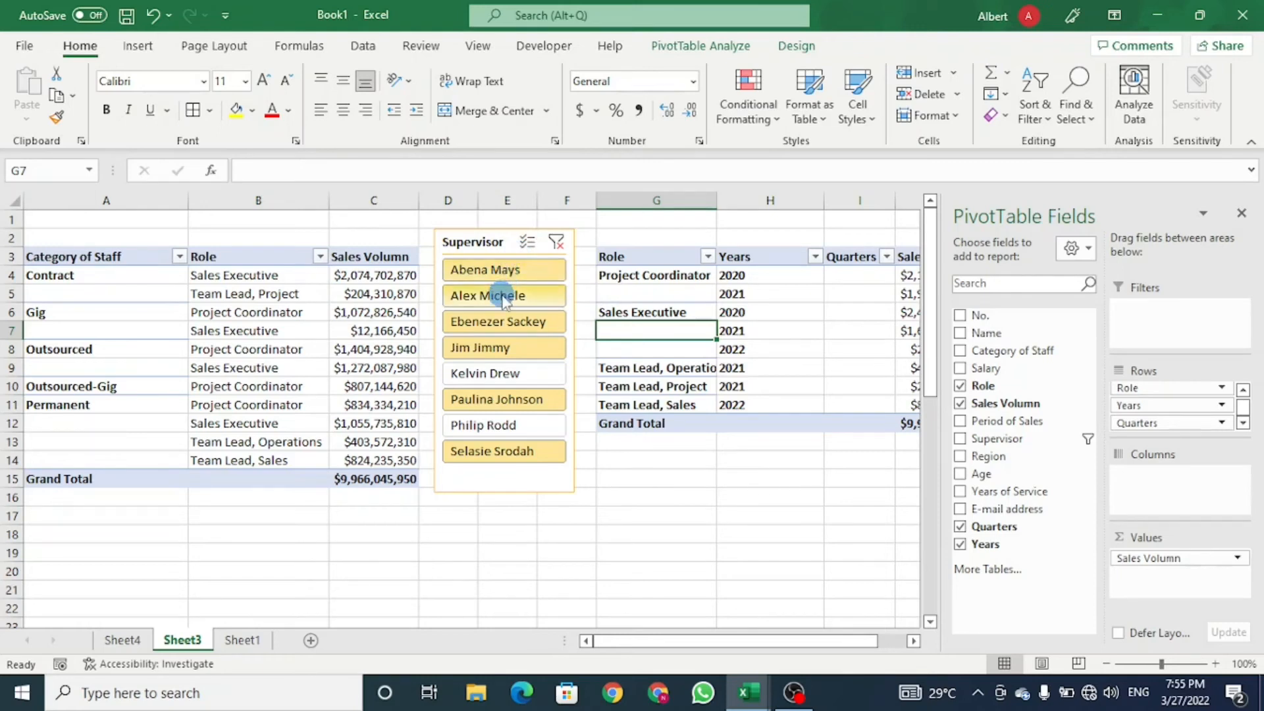
pyautogui.click(502, 296)
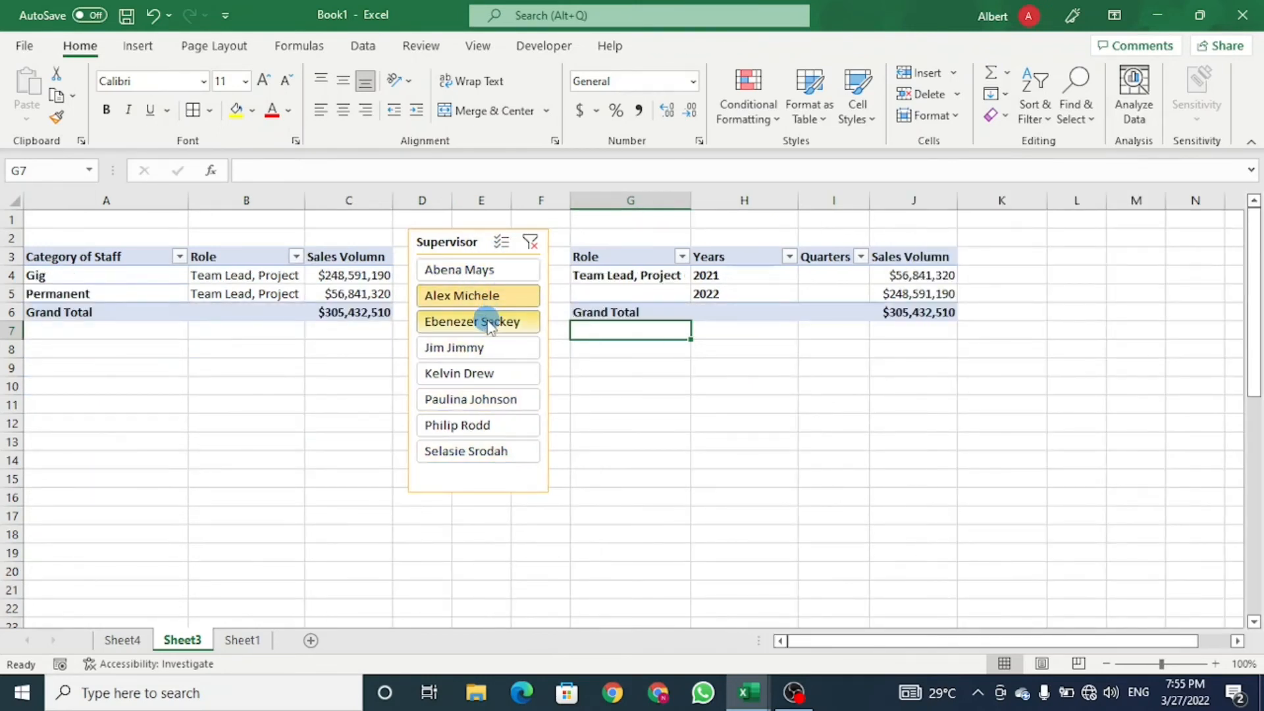
pyautogui.click(489, 323)
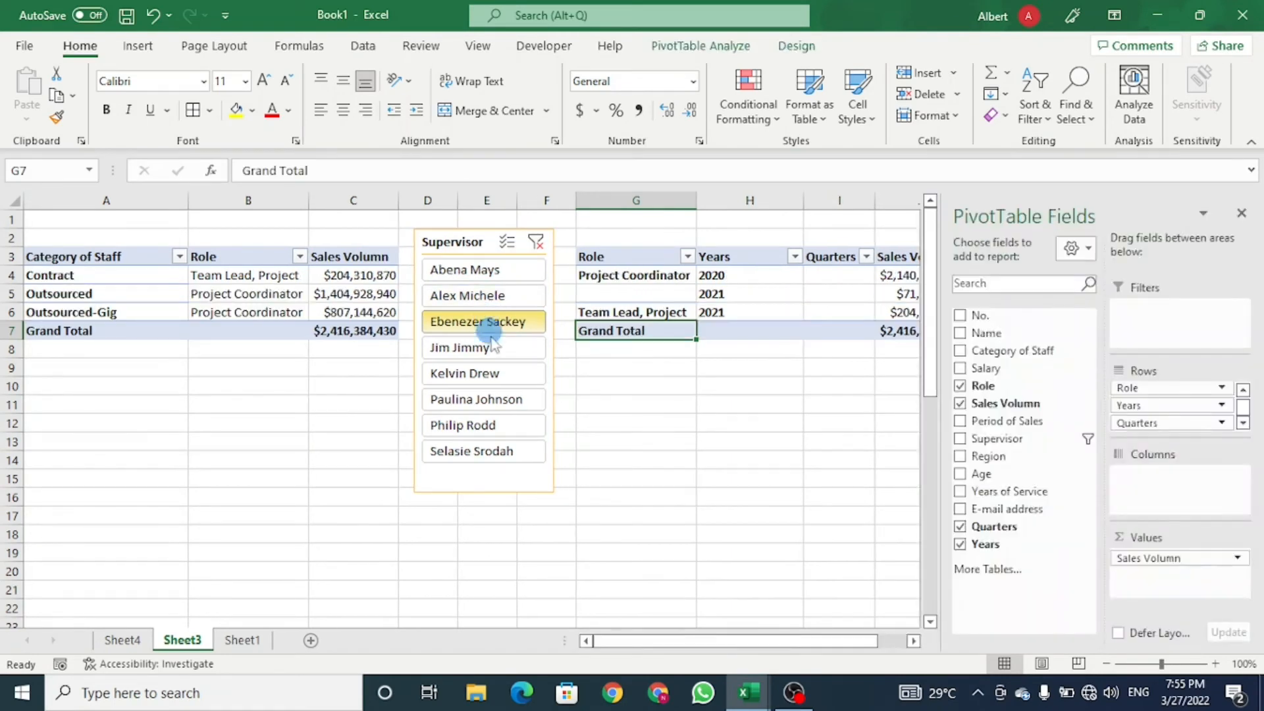
# - Filter both PivotTables by the first supervisor and disconnect the copied PivotTable from the Supervisor slicer
pyautogui.click(441, 270)
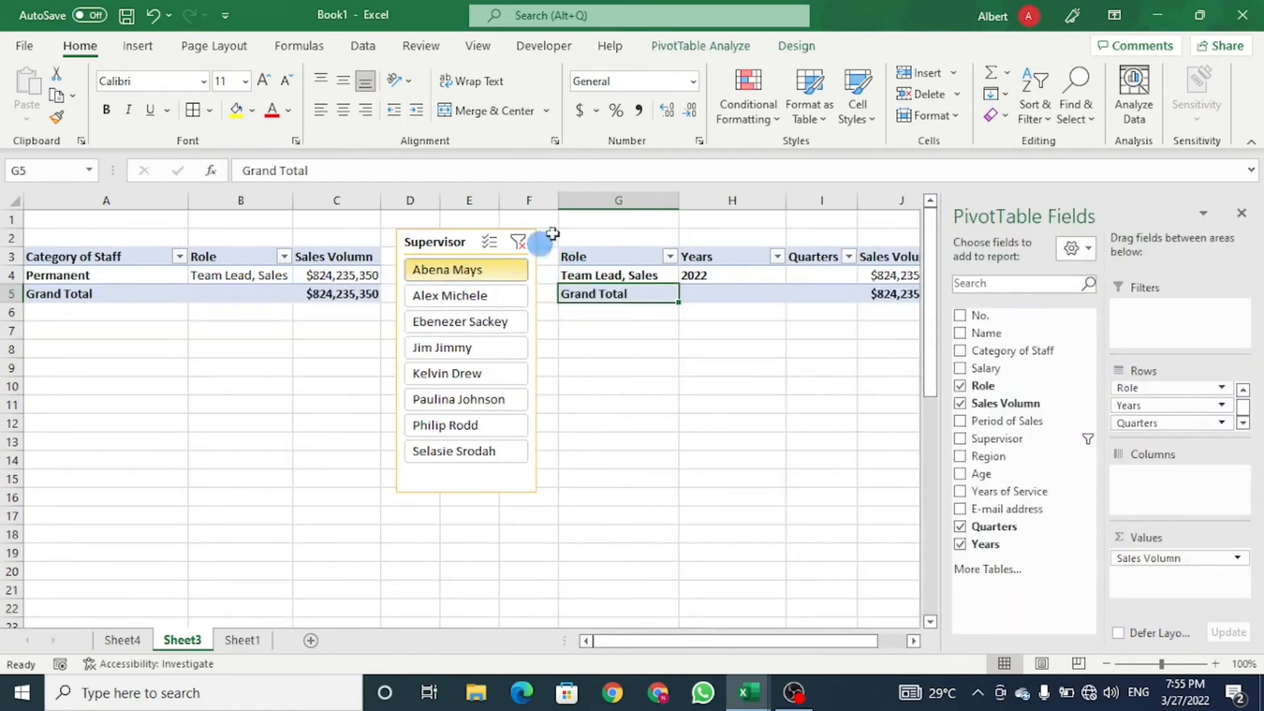
pyautogui.click(719, 50)
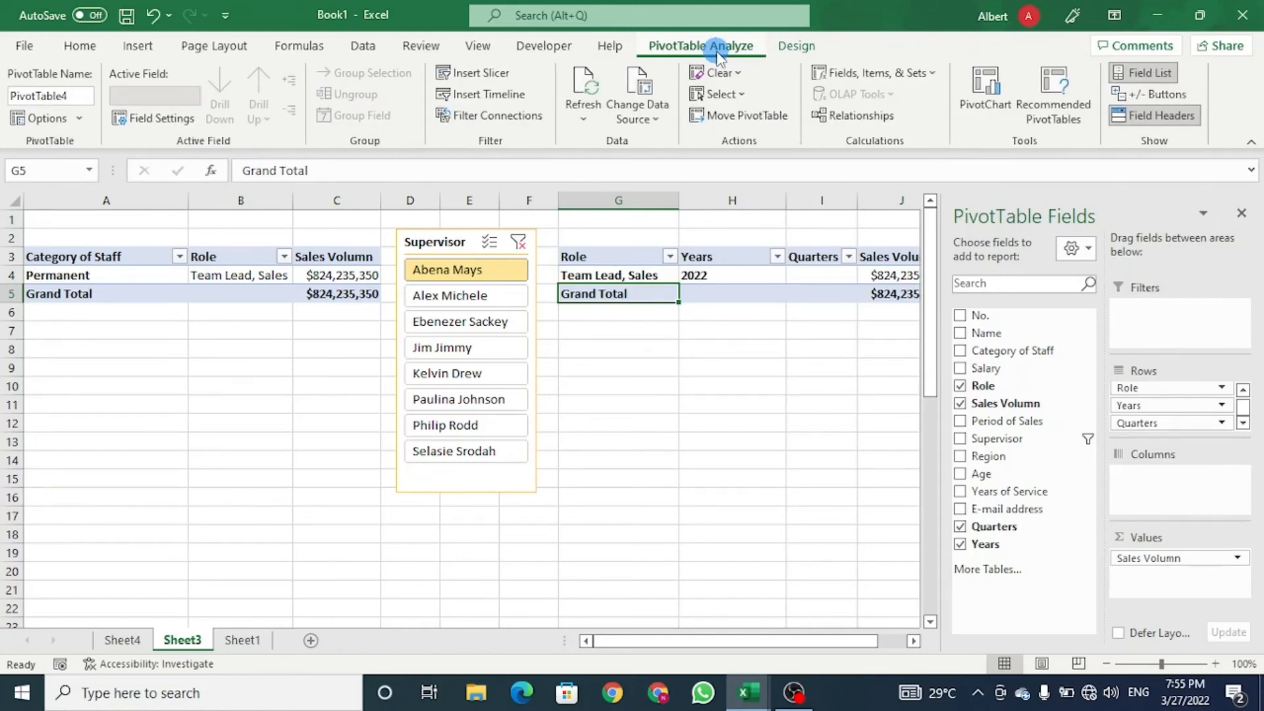
pyautogui.click(493, 117)
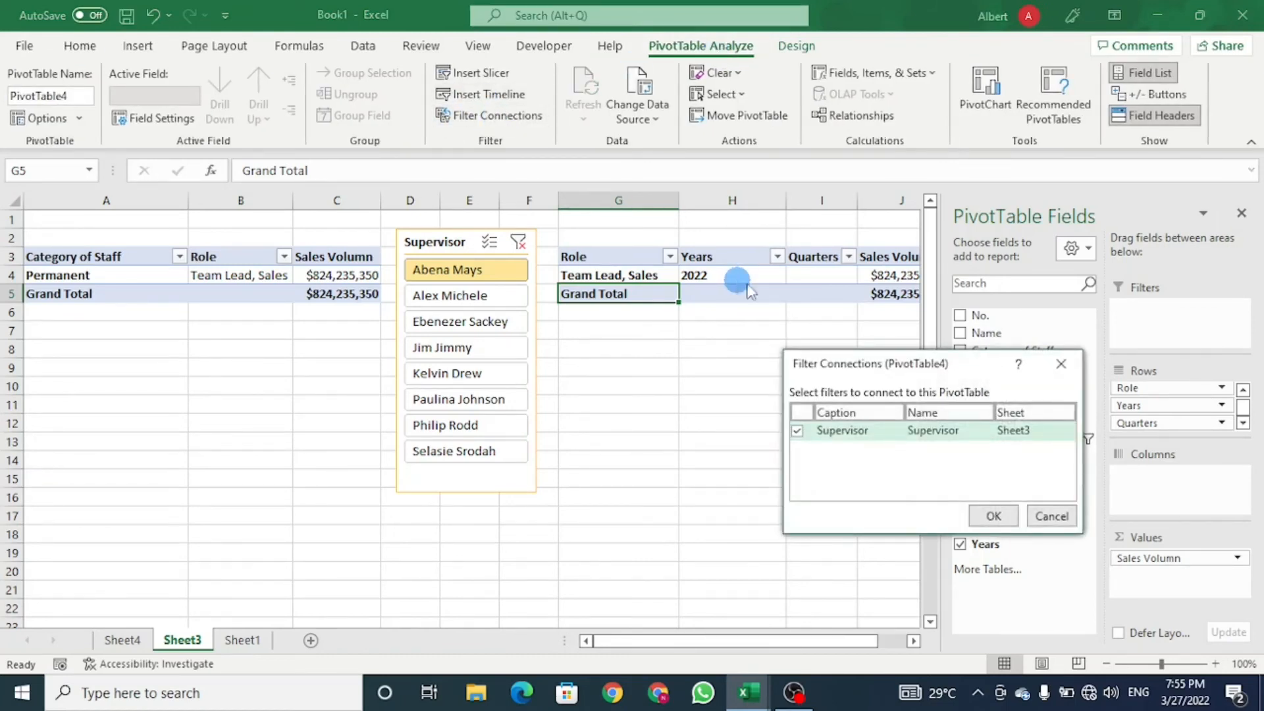
pyautogui.click(797, 431)
pyautogui.click(995, 516)
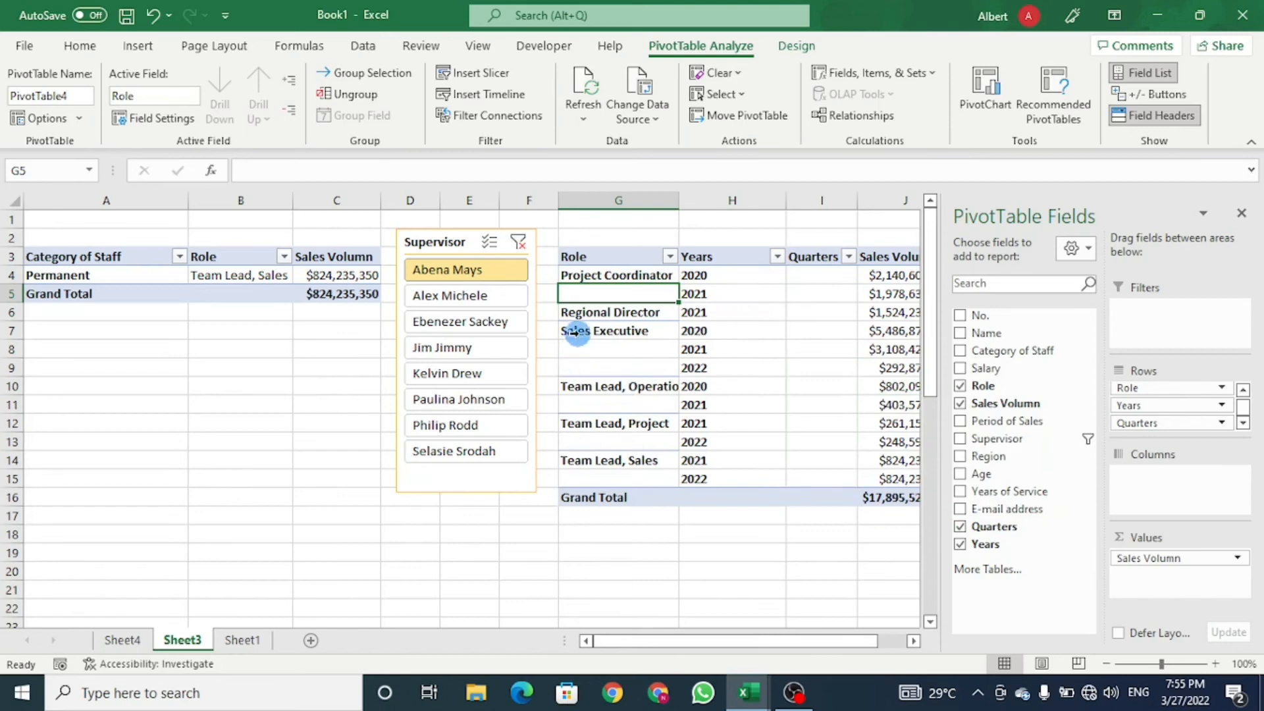
pyautogui.click(586, 350)
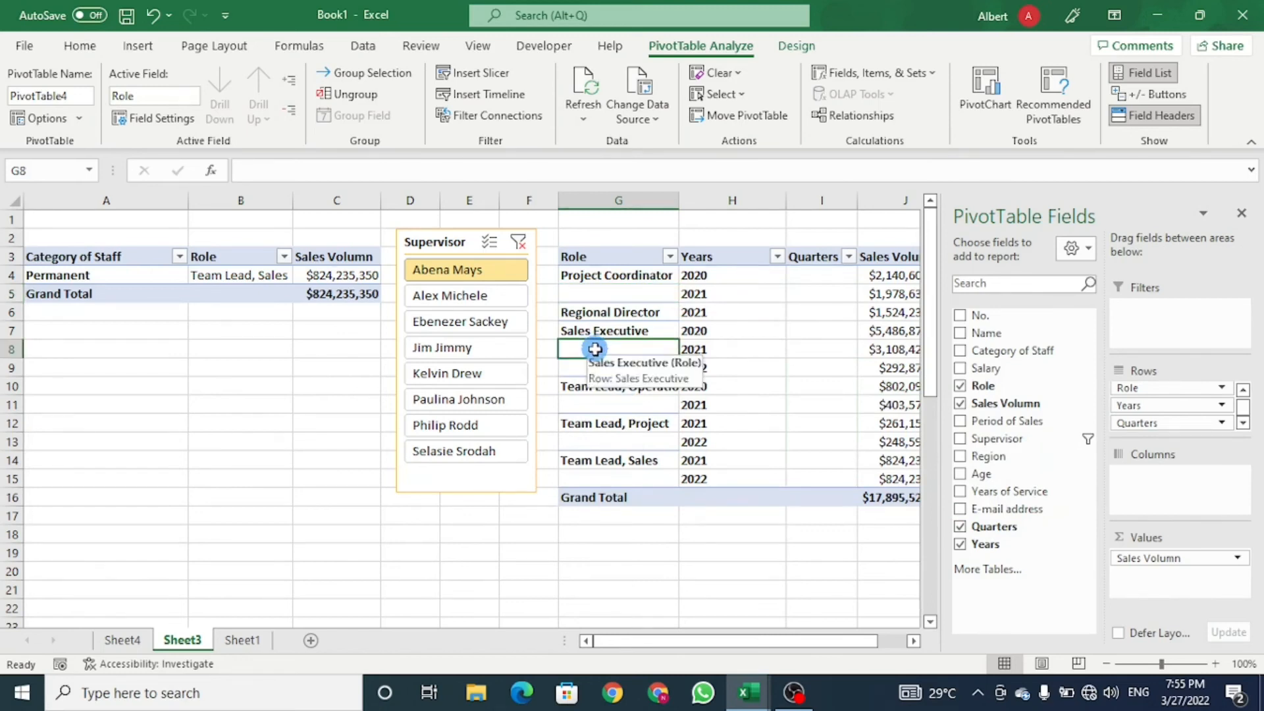
# - Filter only the original PivotTable by the second to fifth supervisors one at a time, and return to the third
pyautogui.click(480, 302)
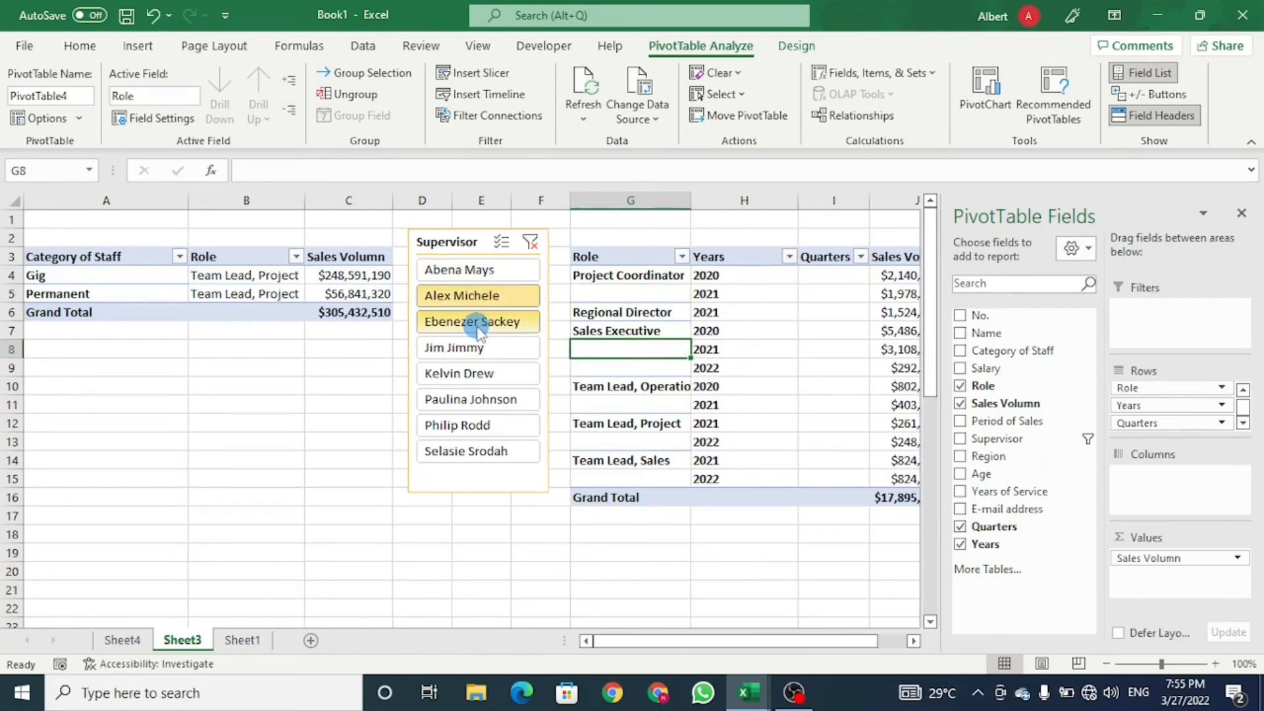
pyautogui.click(479, 322)
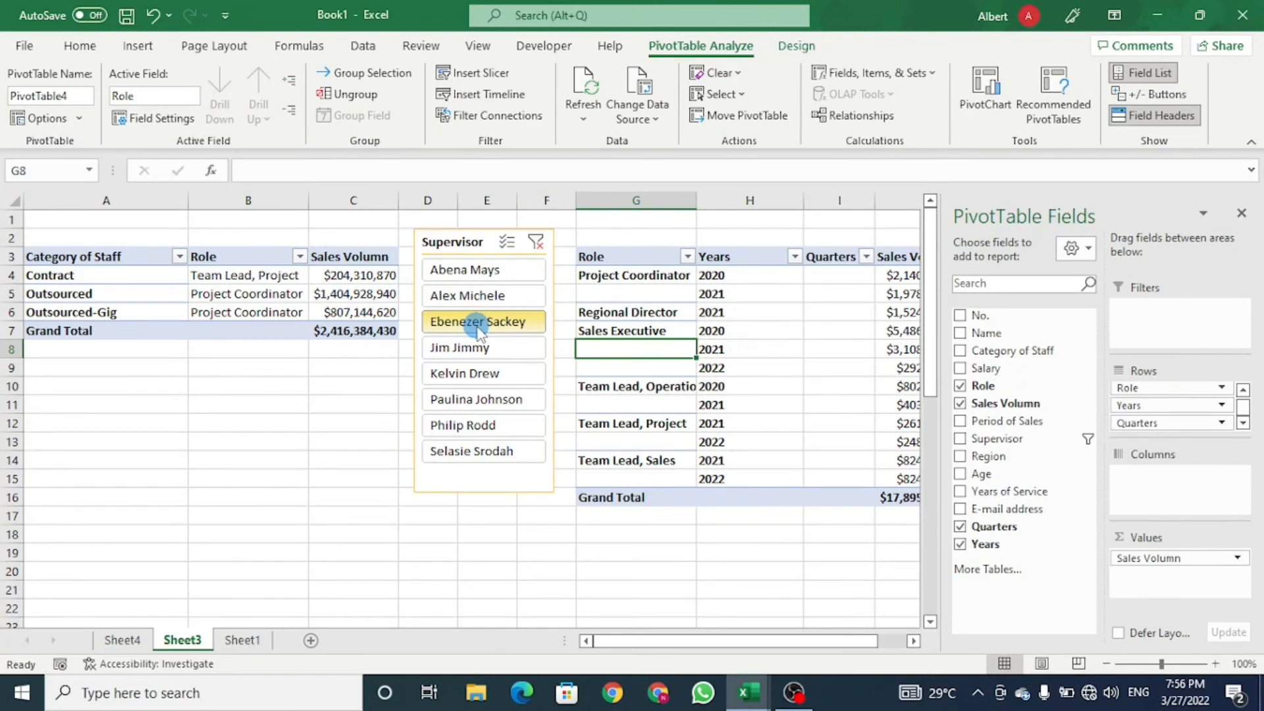
pyautogui.click(464, 350)
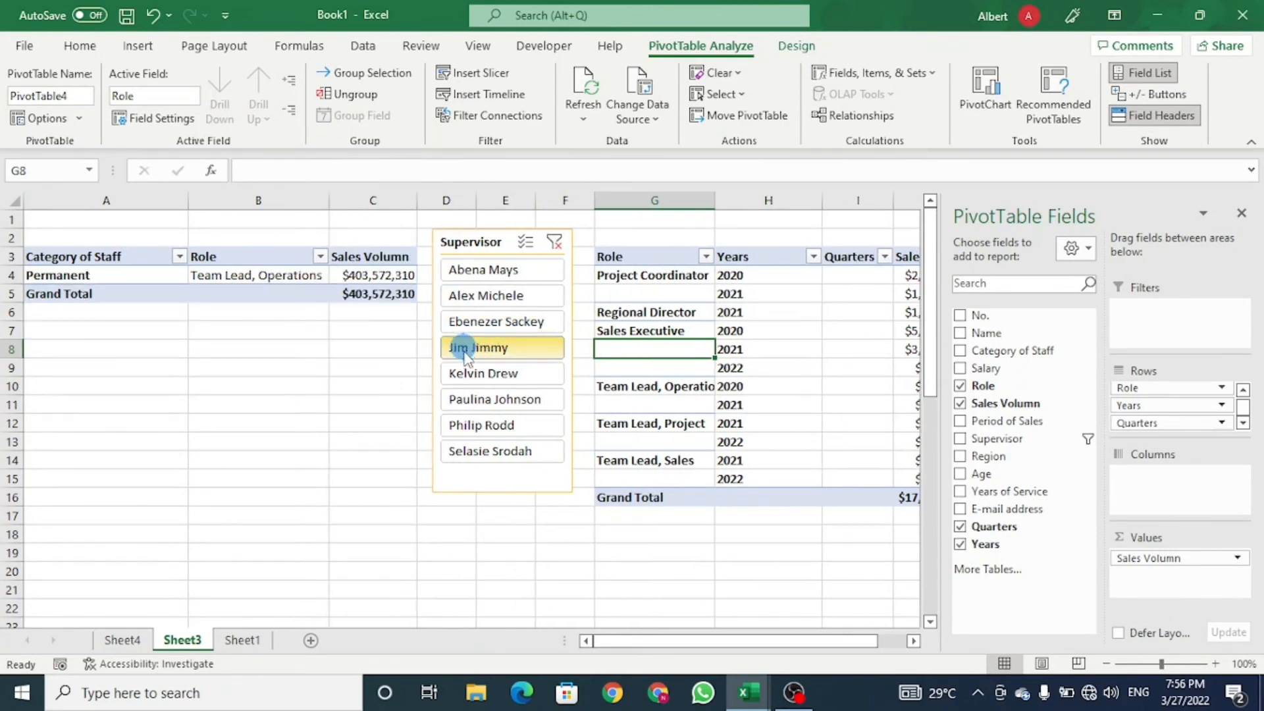
pyautogui.click(475, 376)
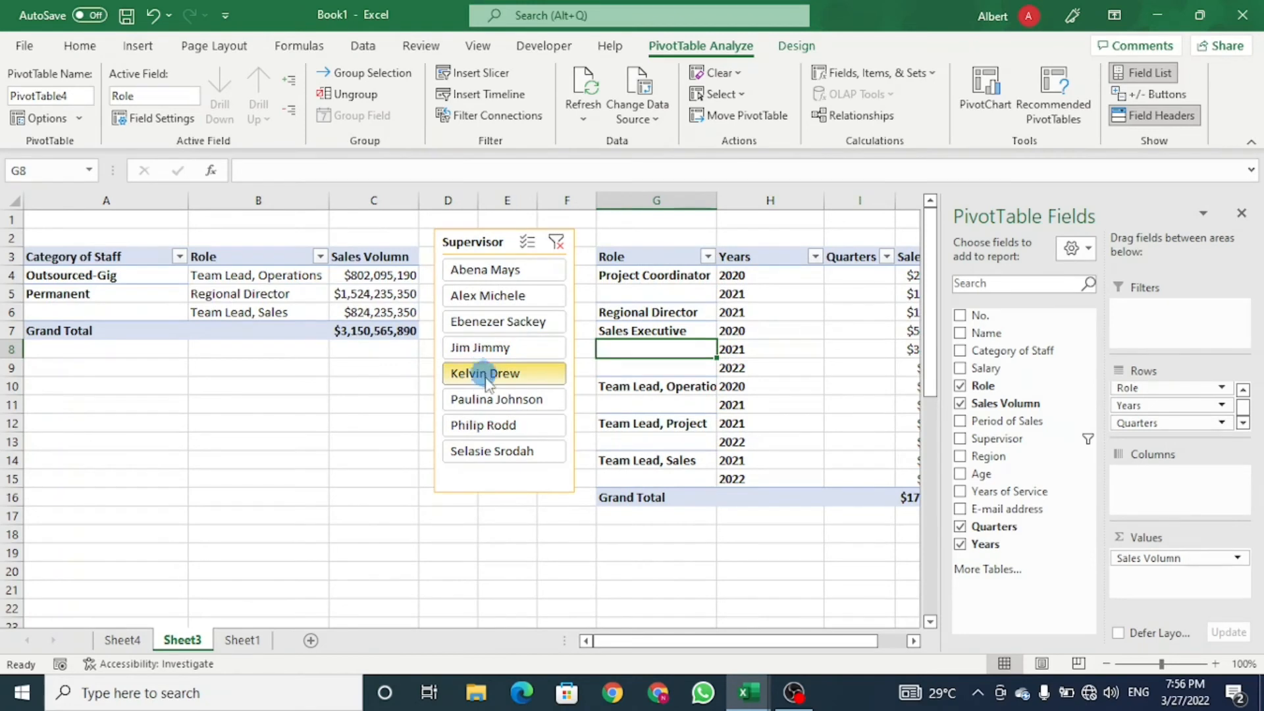
pyautogui.click(479, 321)
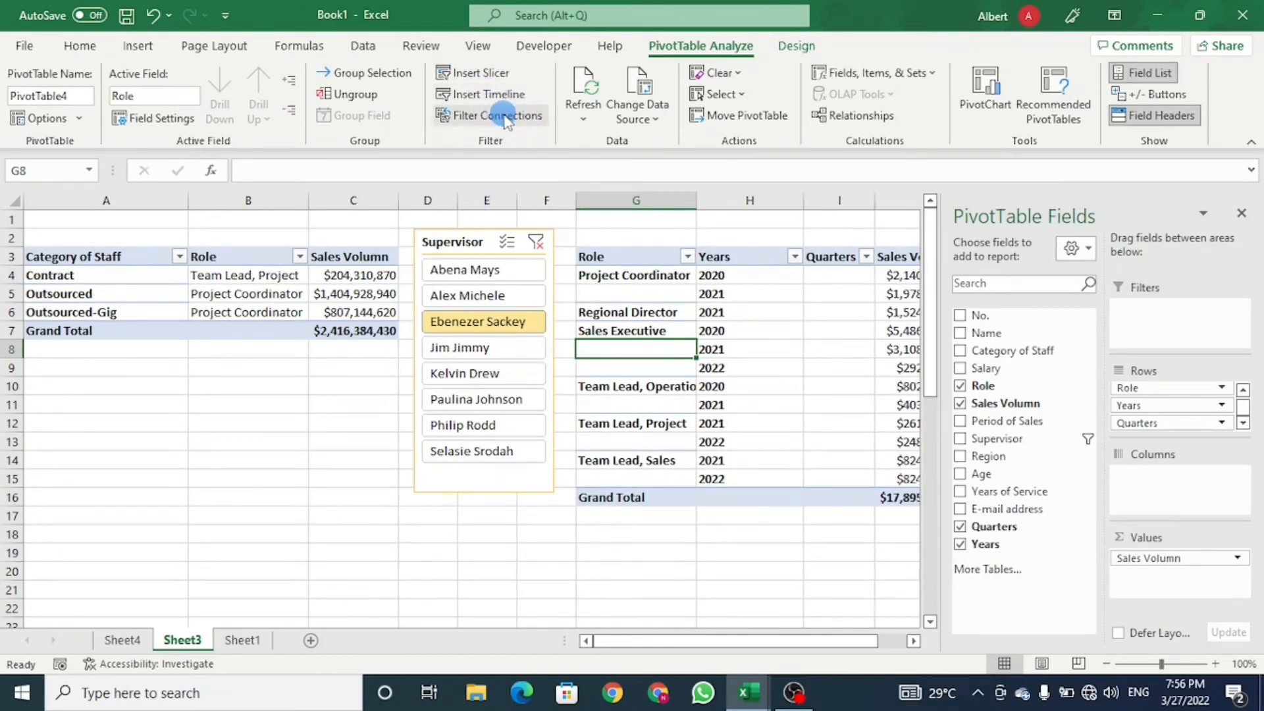
# - Reconnect the copied PivotTable to the Supervisor slicer in its filter connections
pyautogui.click(505, 117)
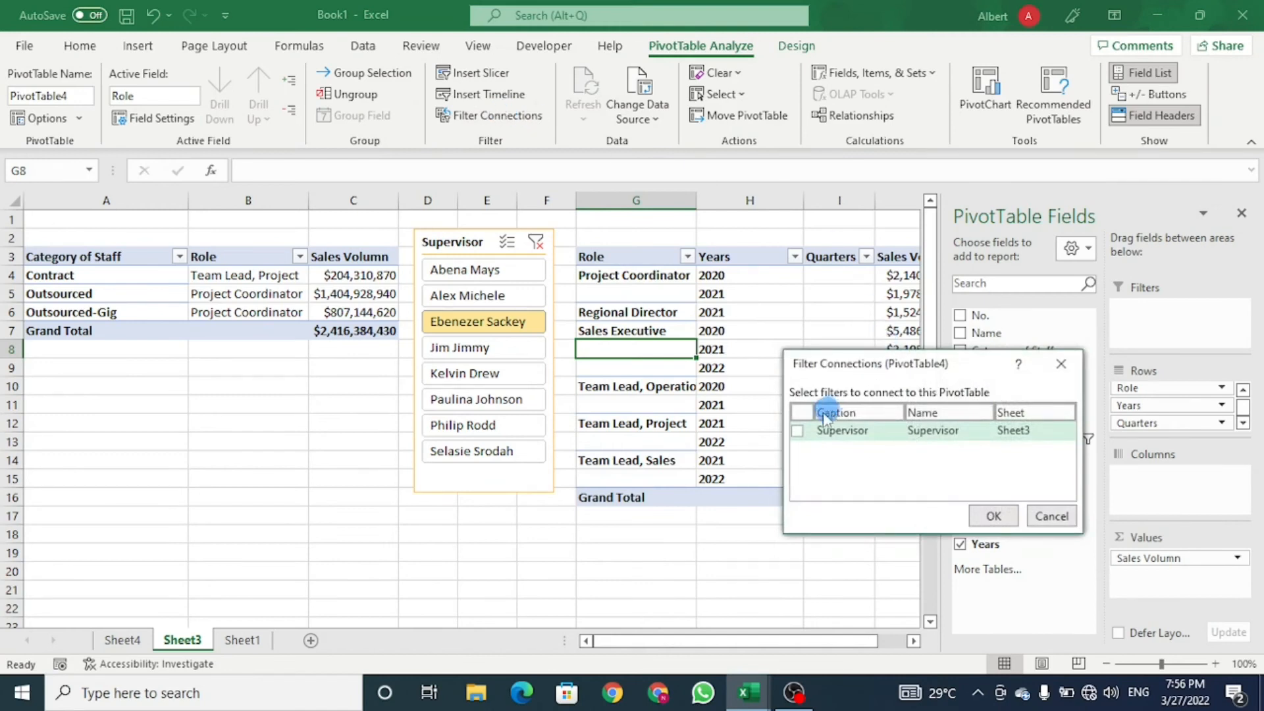
pyautogui.click(798, 430)
pyautogui.click(1001, 517)
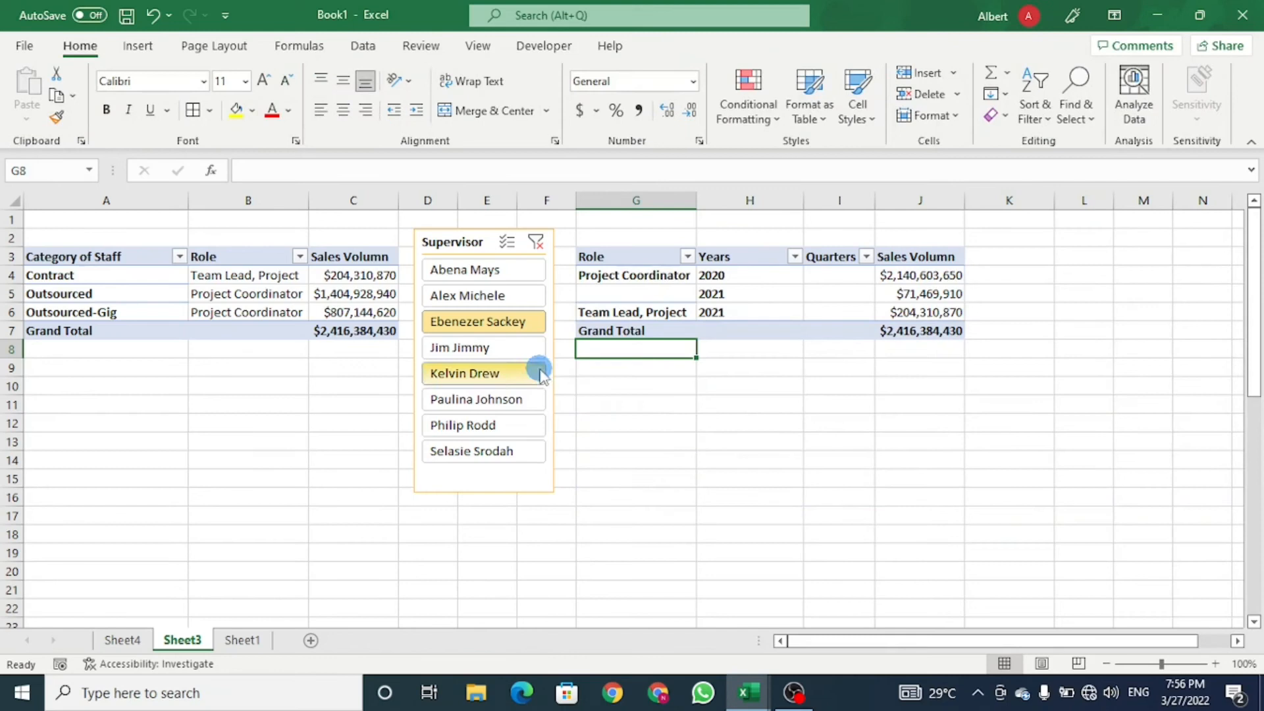
# - Filter both PivotTables by single supervisors, including the fourth and the fifth, ending with the second
pyautogui.click(491, 349)
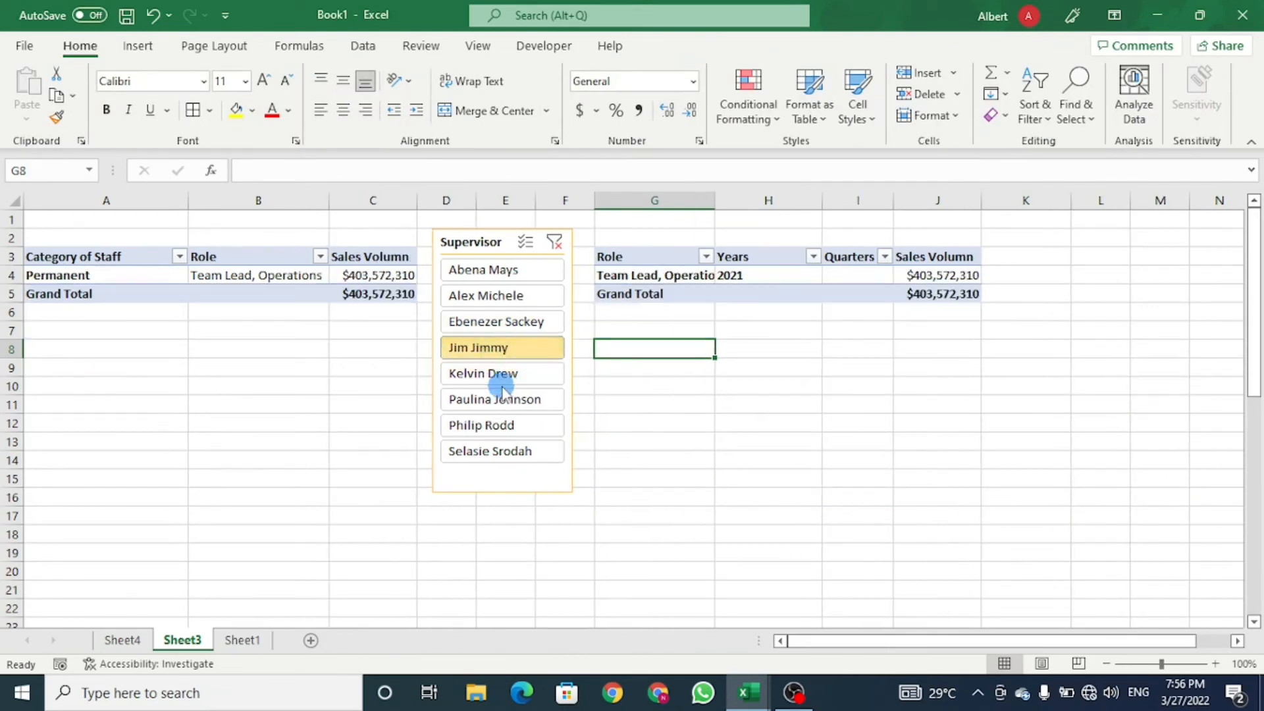
pyautogui.click(500, 377)
pyautogui.keyDown('ctrl'); pyautogui.click(504, 403); pyautogui.keyUp('ctrl')
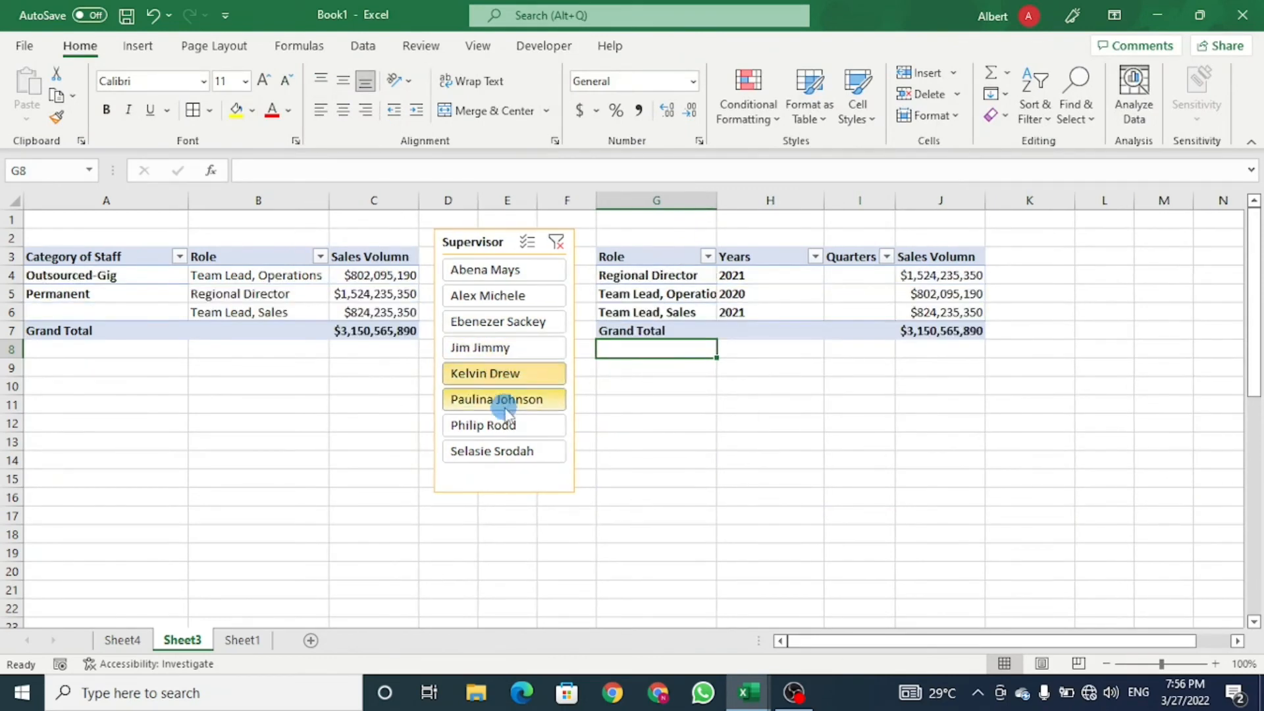
pyautogui.keyDown('ctrl'); pyautogui.click(489, 301); pyautogui.keyUp('ctrl')
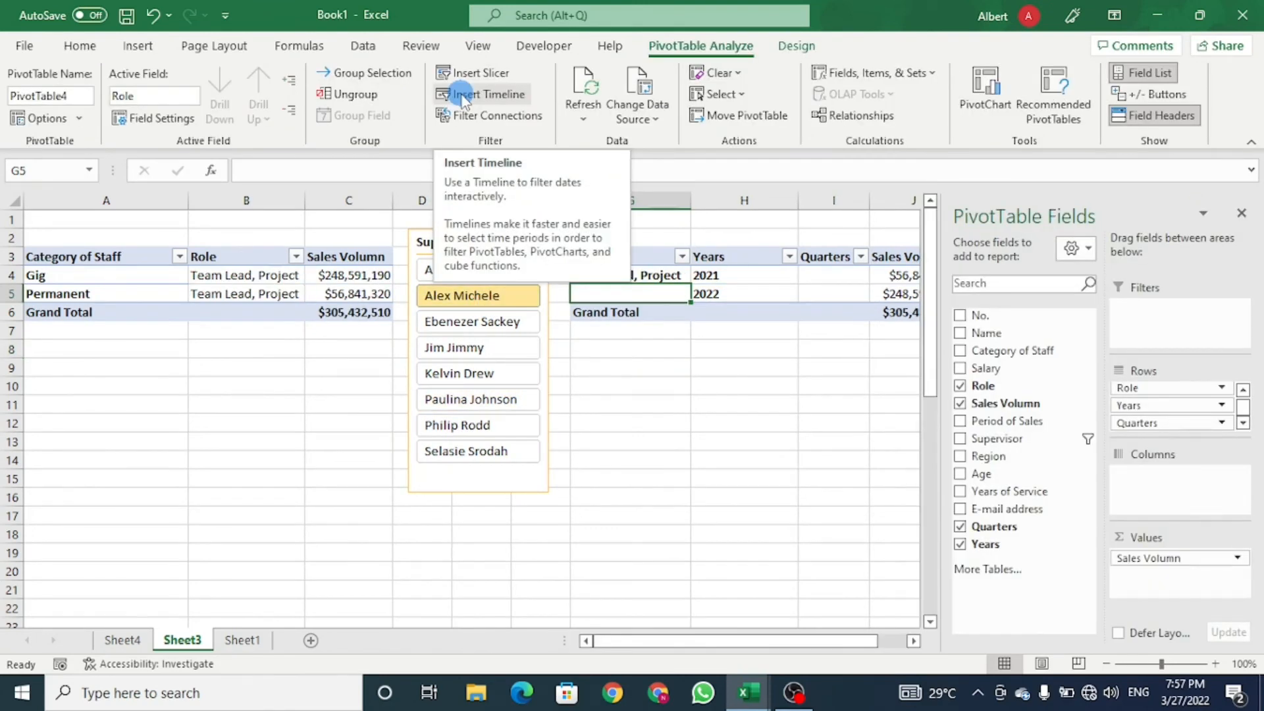
# - Insert a Period of Sales timeline for the copied PivotTable
pyautogui.click(465, 96)
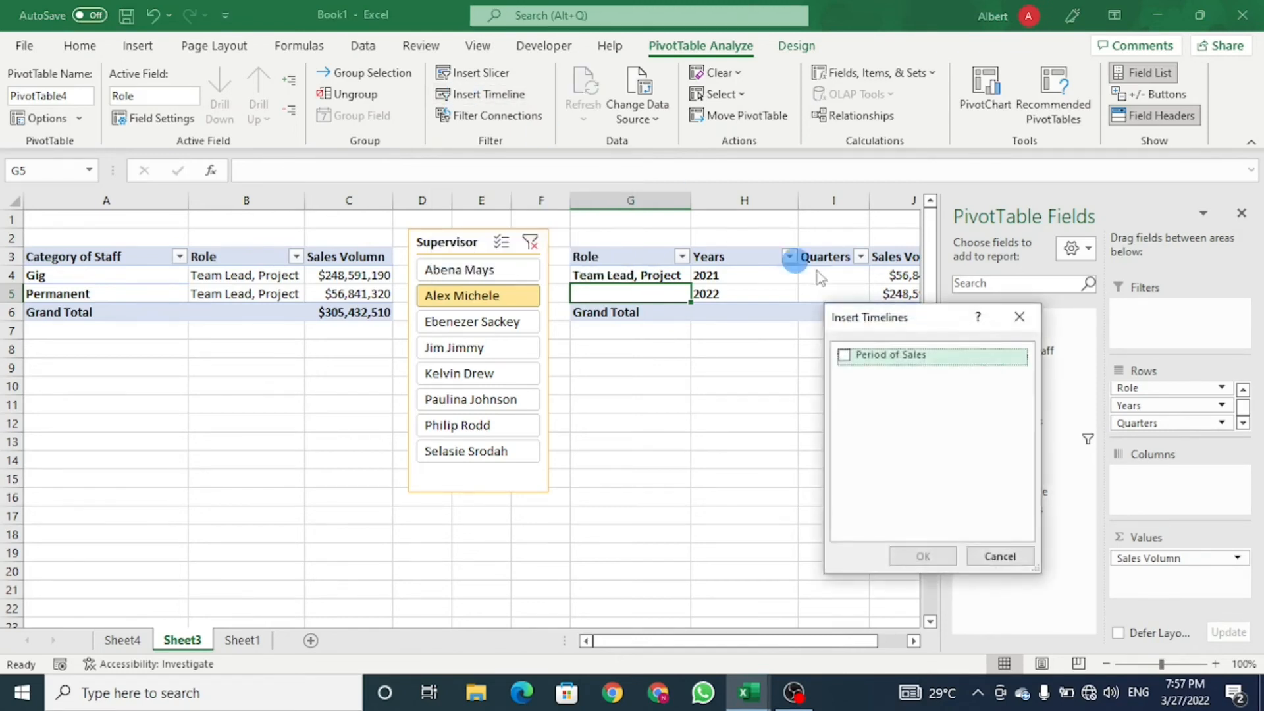
pyautogui.click(844, 357)
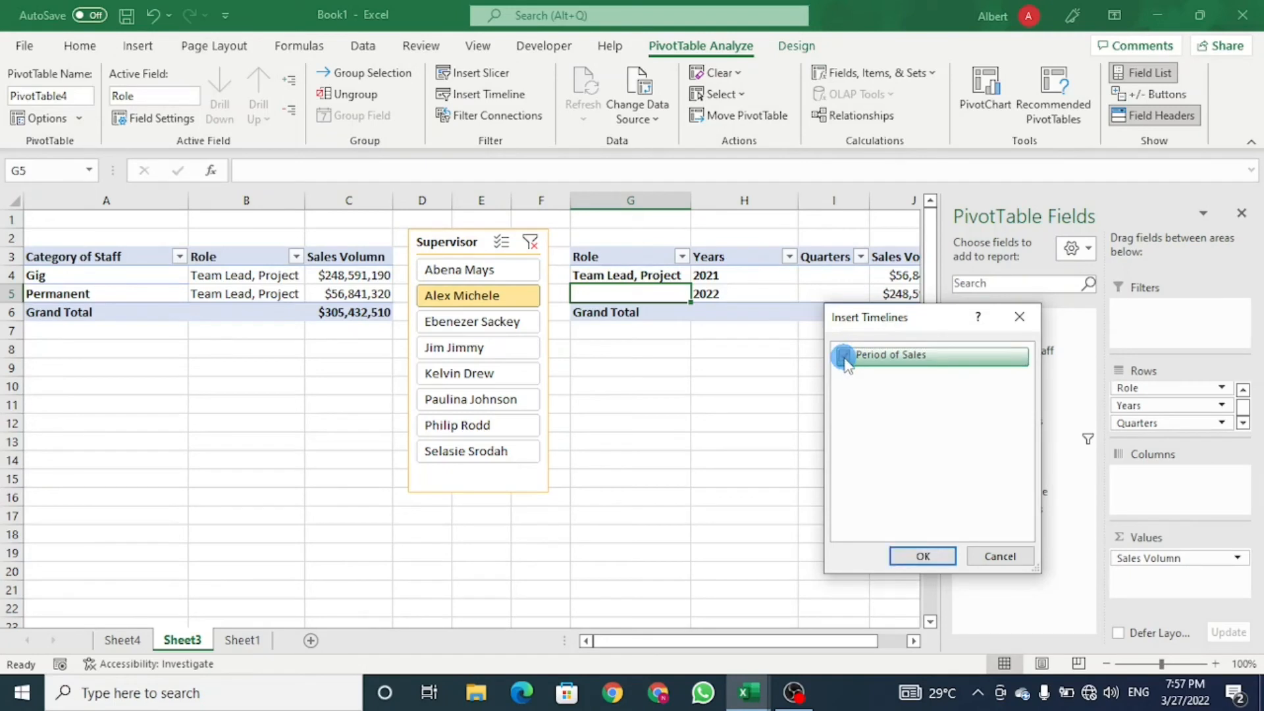
pyautogui.click(924, 557)
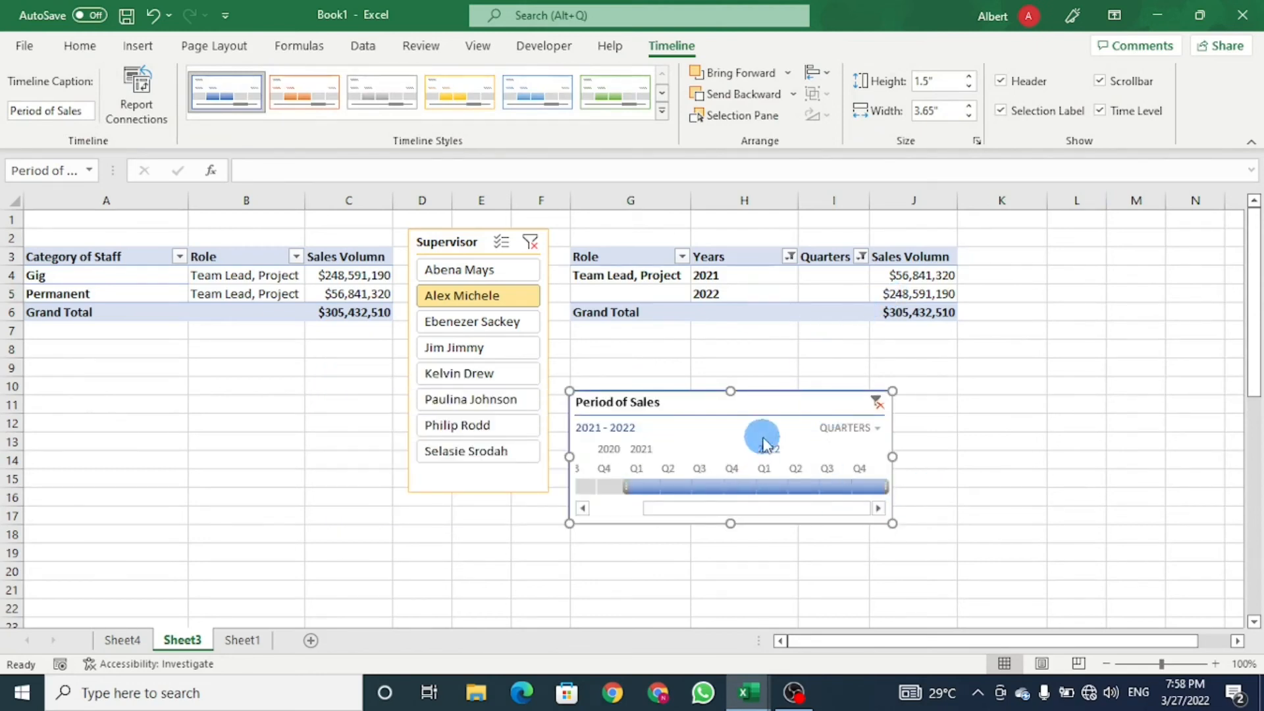
# - Filter the timeline to Q4 2021, switch the slicer to the third supervisor, and extend the period to Q4 2021 - Q4 2022
pyautogui.click(740, 486)
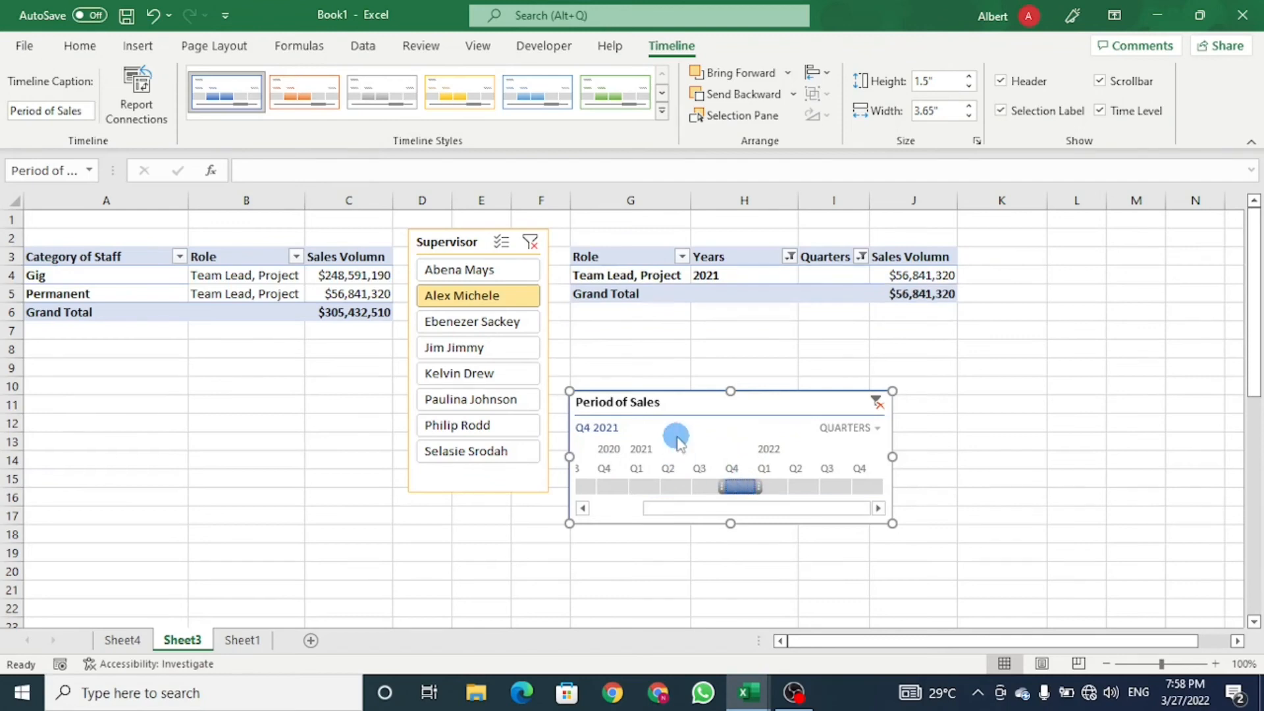
pyautogui.click(484, 323)
pyautogui.moveTo(740, 488); pyautogui.dragTo(946, 506)
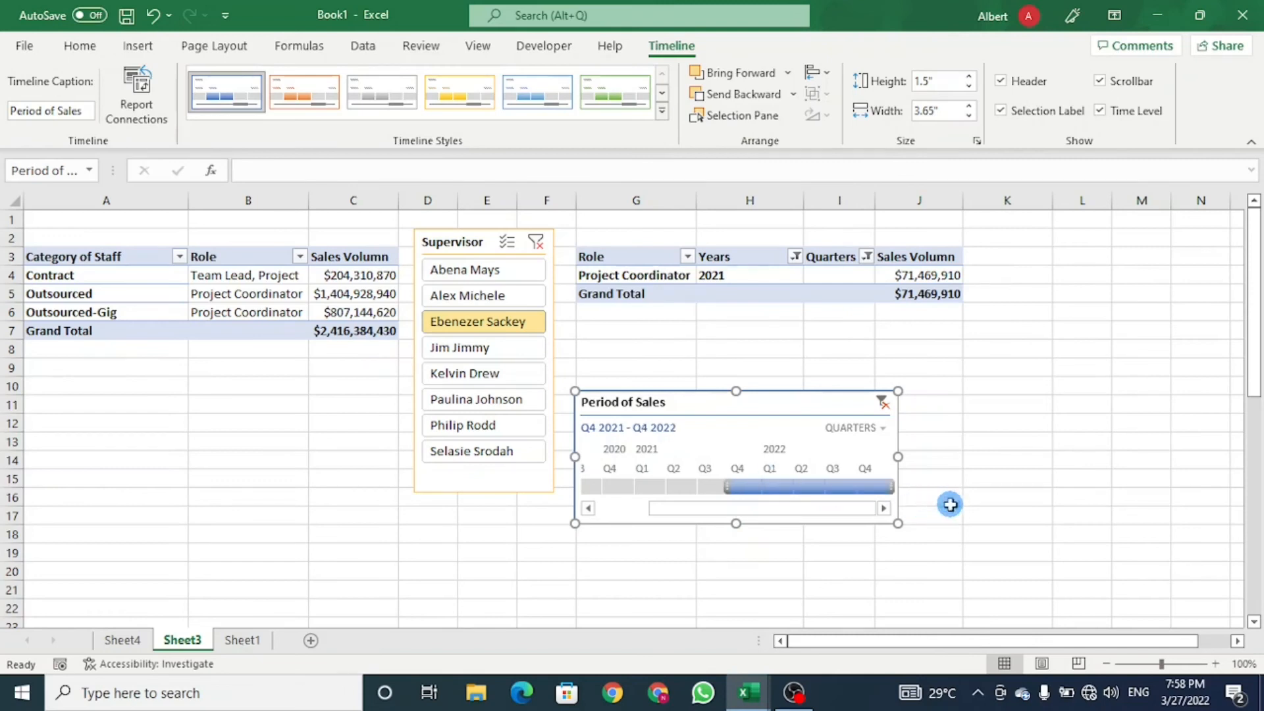
# - Filter by the fourth, fifth and sixth supervisors in turn, and restrict the timeline to Q3 2021
pyautogui.click(504, 347)
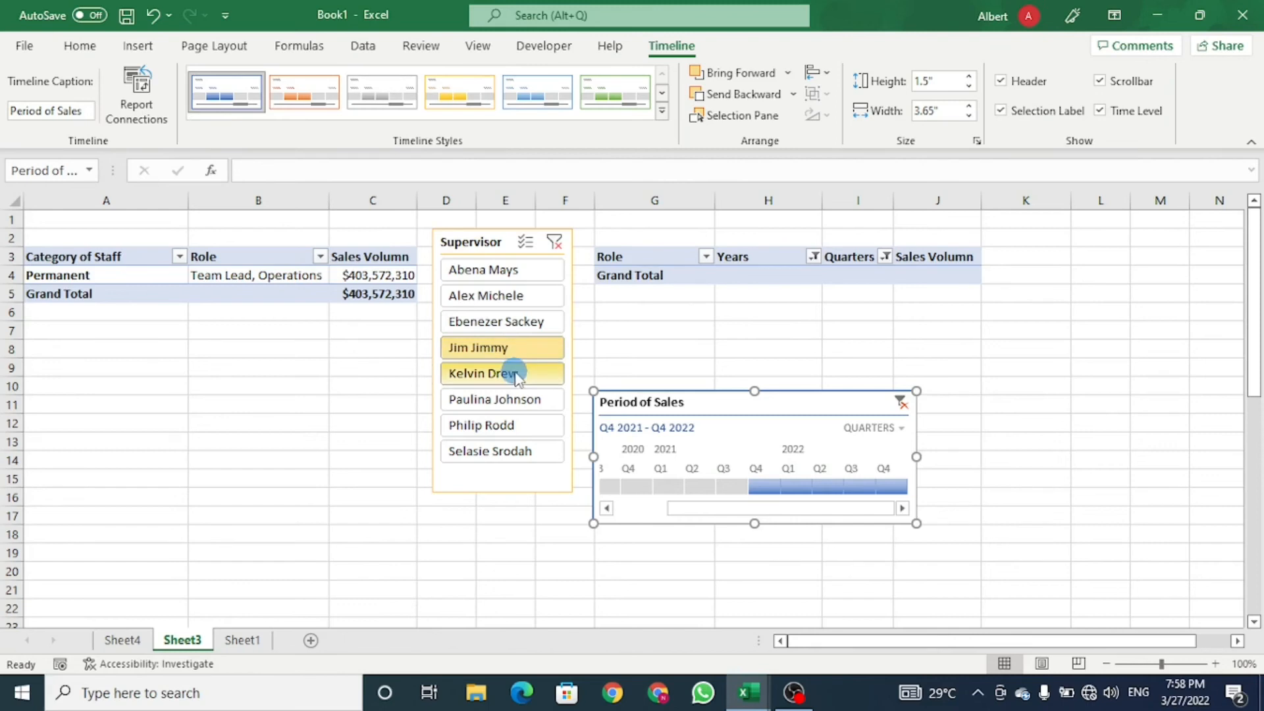
pyautogui.click(514, 373)
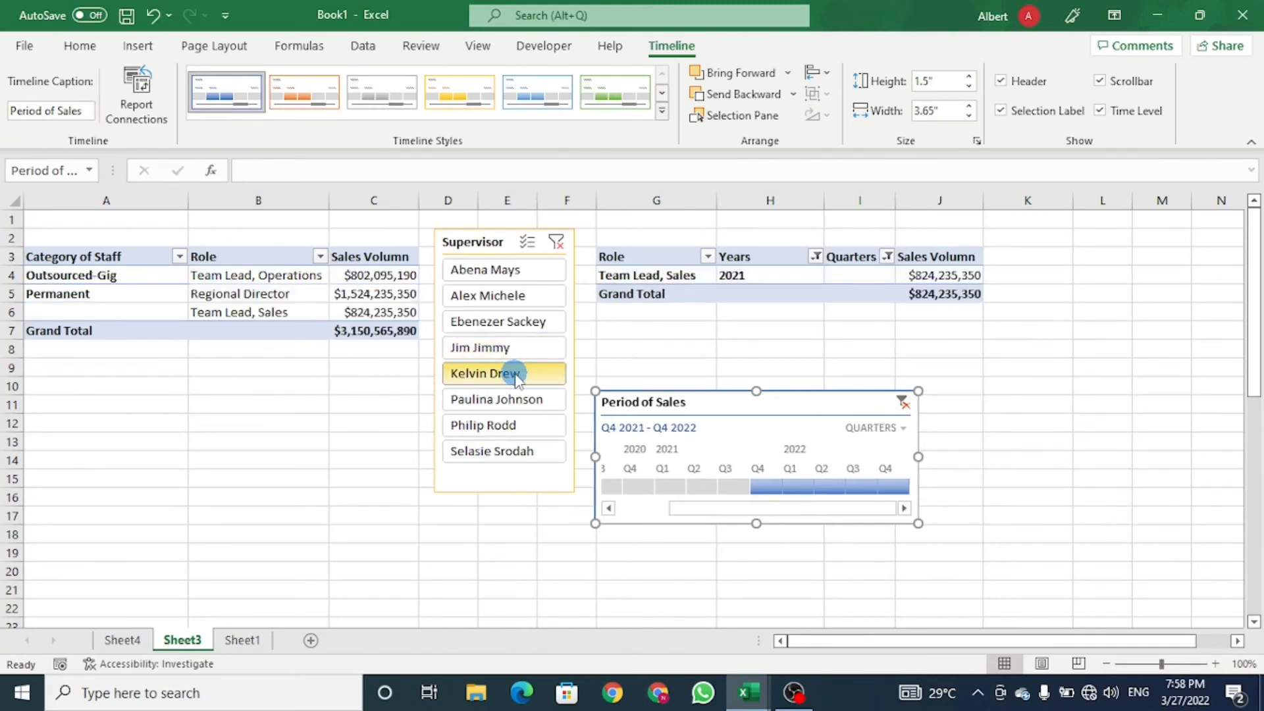
pyautogui.moveTo(516, 376); pyautogui.dragTo(528, 413)
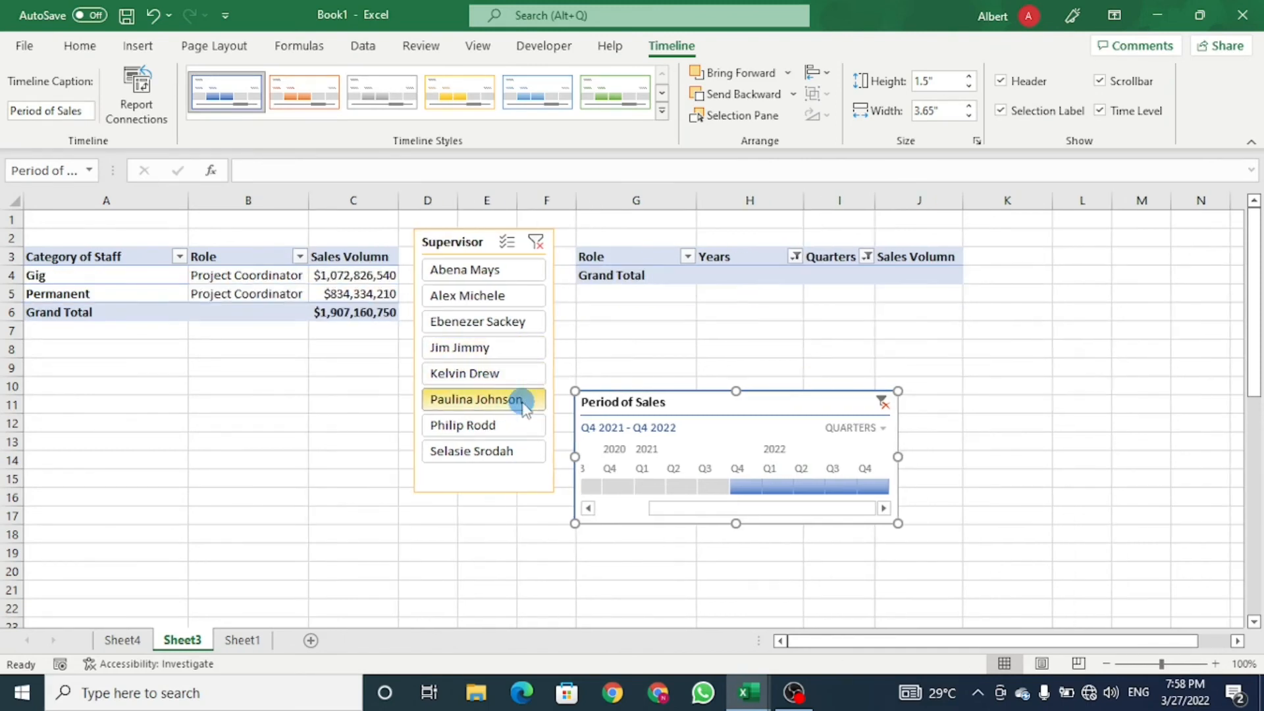
pyautogui.moveTo(730, 488); pyautogui.dragTo(717, 489)
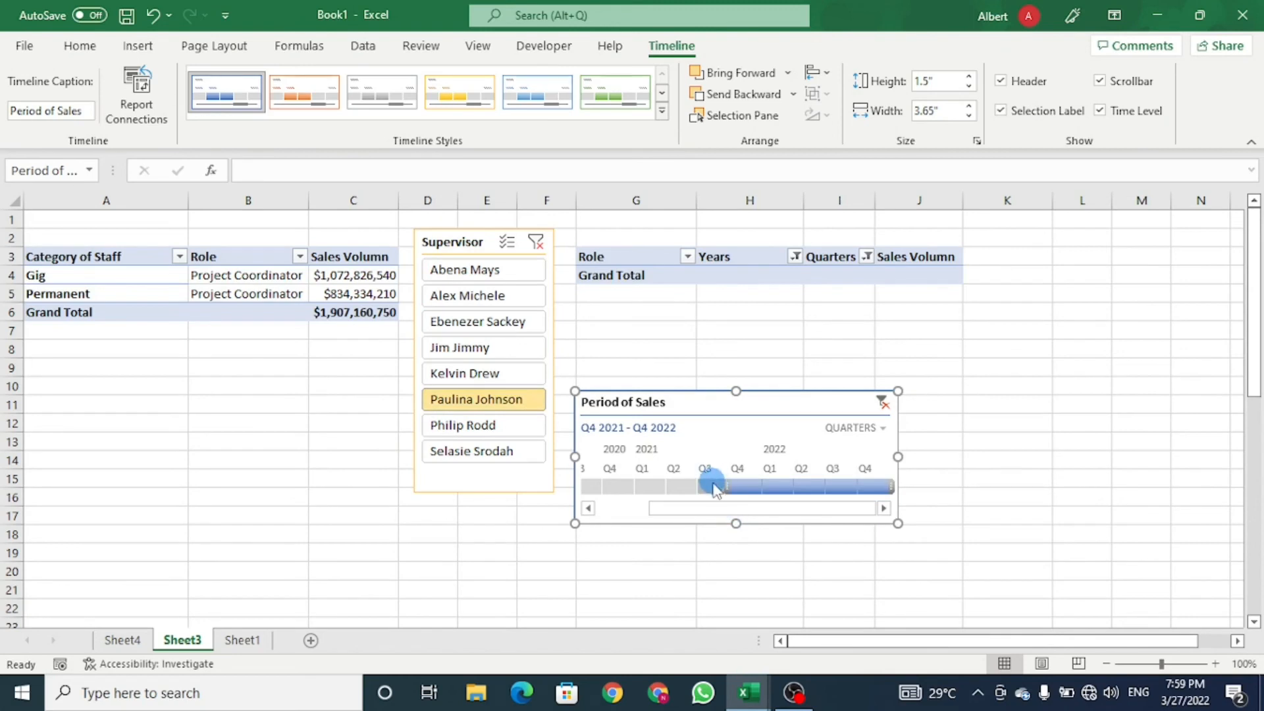
pyautogui.click(713, 487)
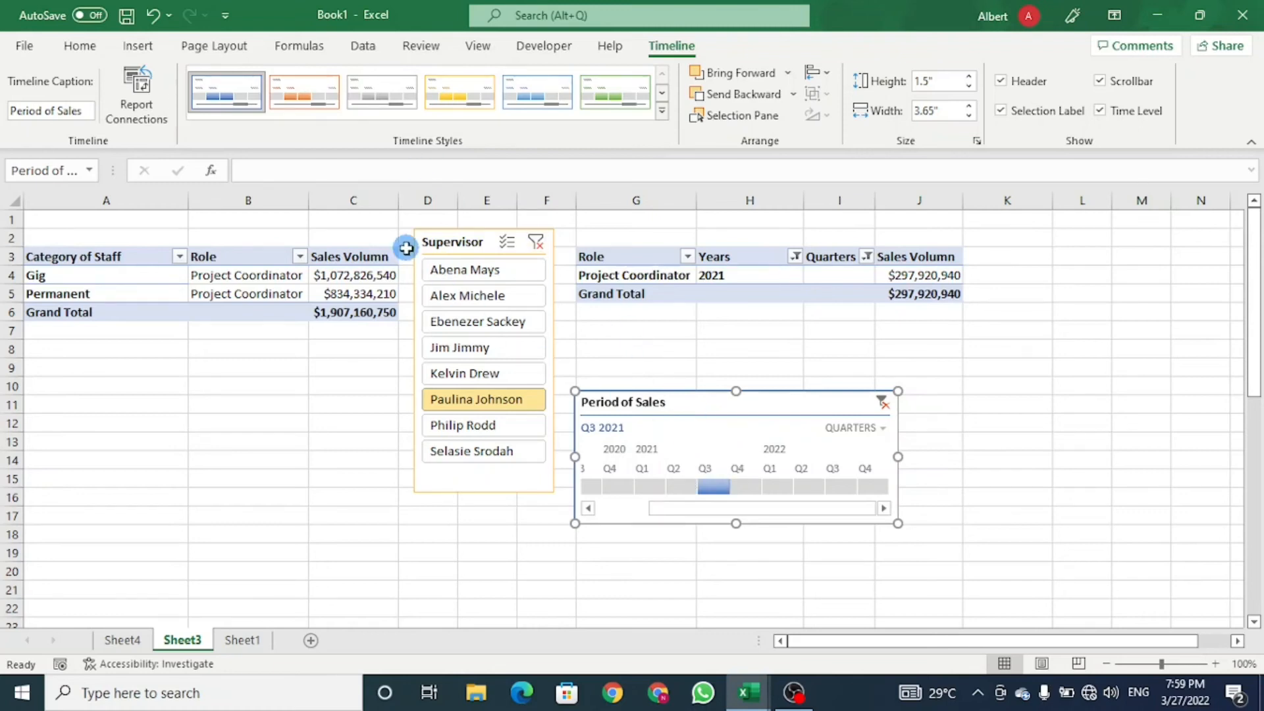
# - Try the orange, grey and gold timeline styles on the Period of Sales timeline and restore the blue style
pyautogui.click(296, 96)
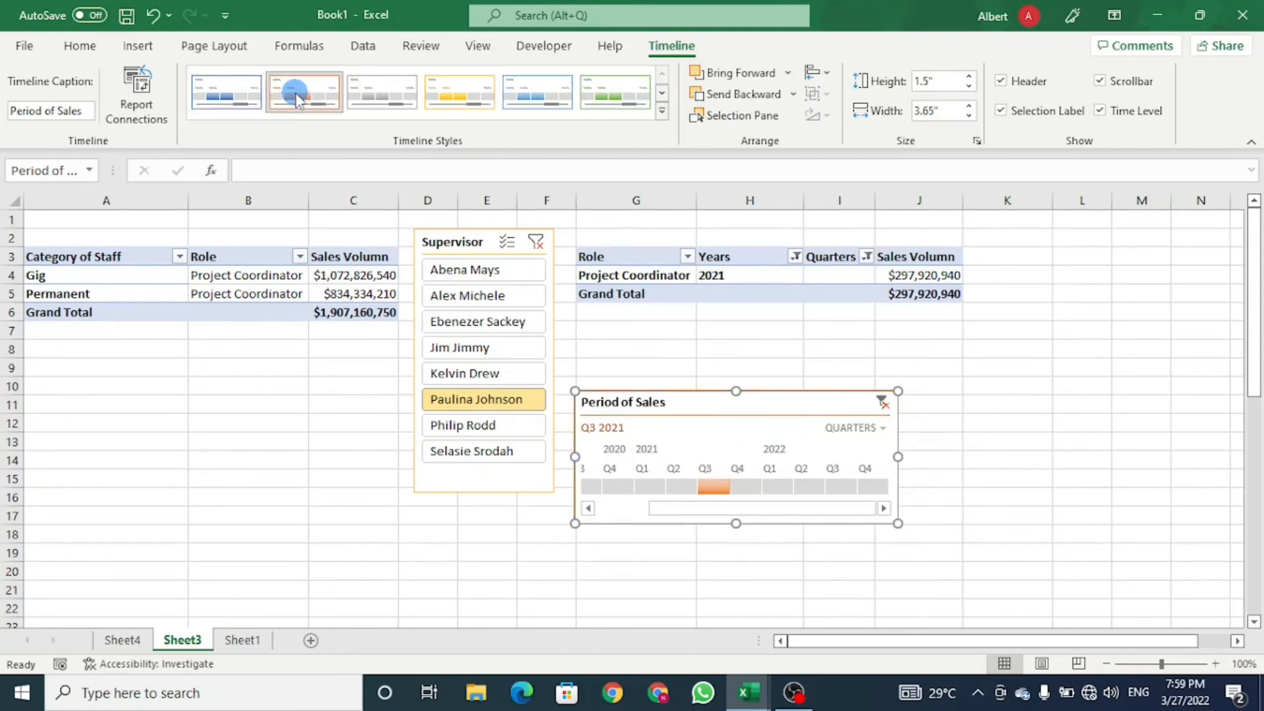
pyautogui.click(377, 104)
pyautogui.click(463, 92)
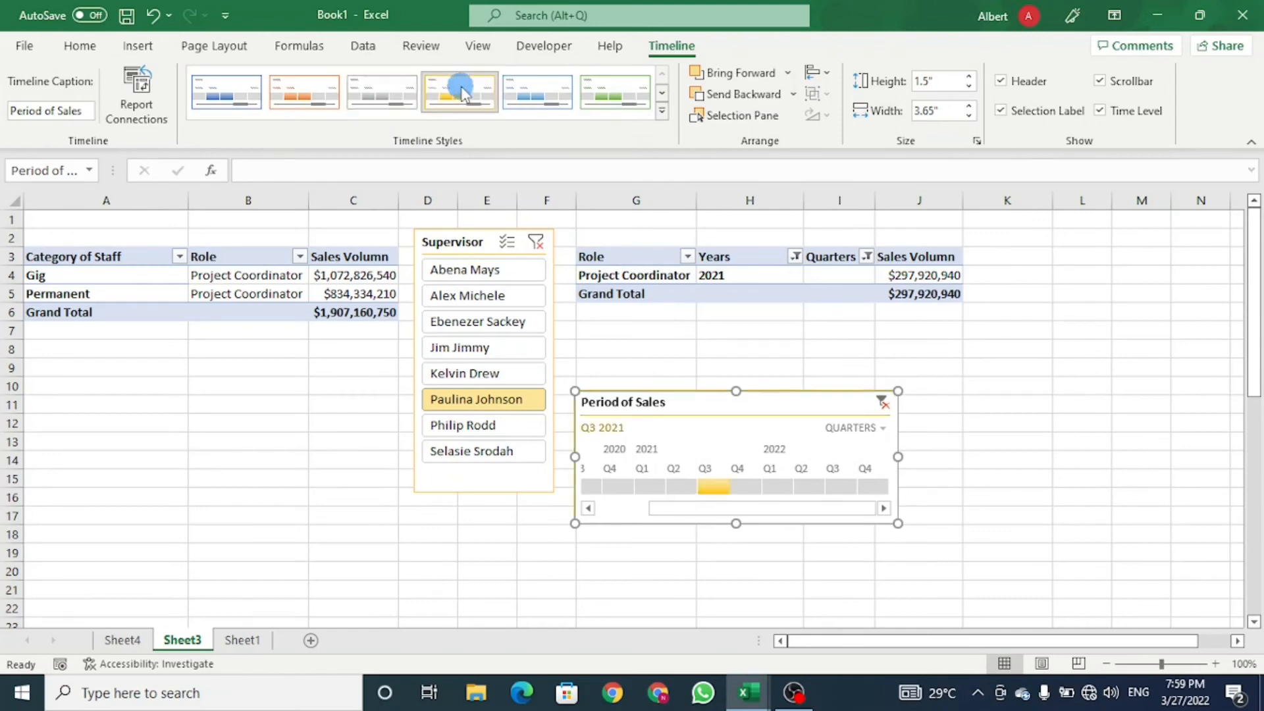
pyautogui.click(227, 92)
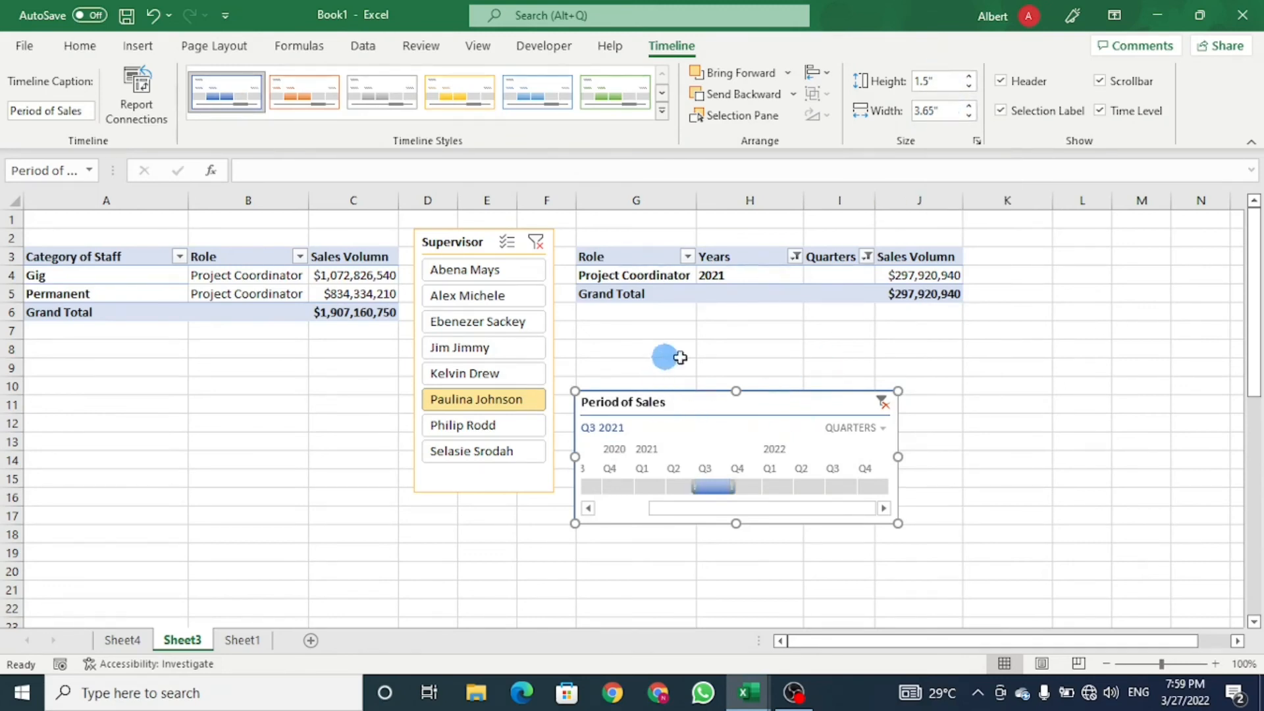
# - Hide and show again the timeline's scrollbar, time level, selection label and header one by one
pyautogui.click(1100, 80)
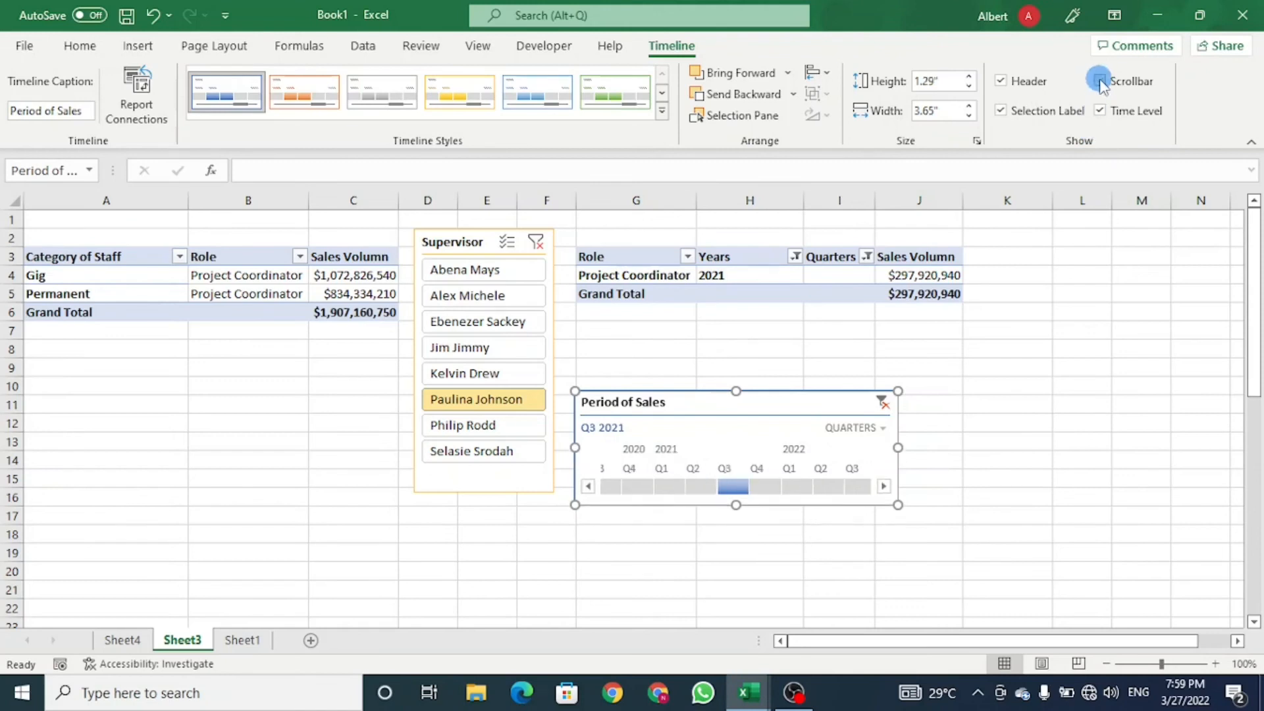
pyautogui.click(885, 486)
pyautogui.click(1100, 81)
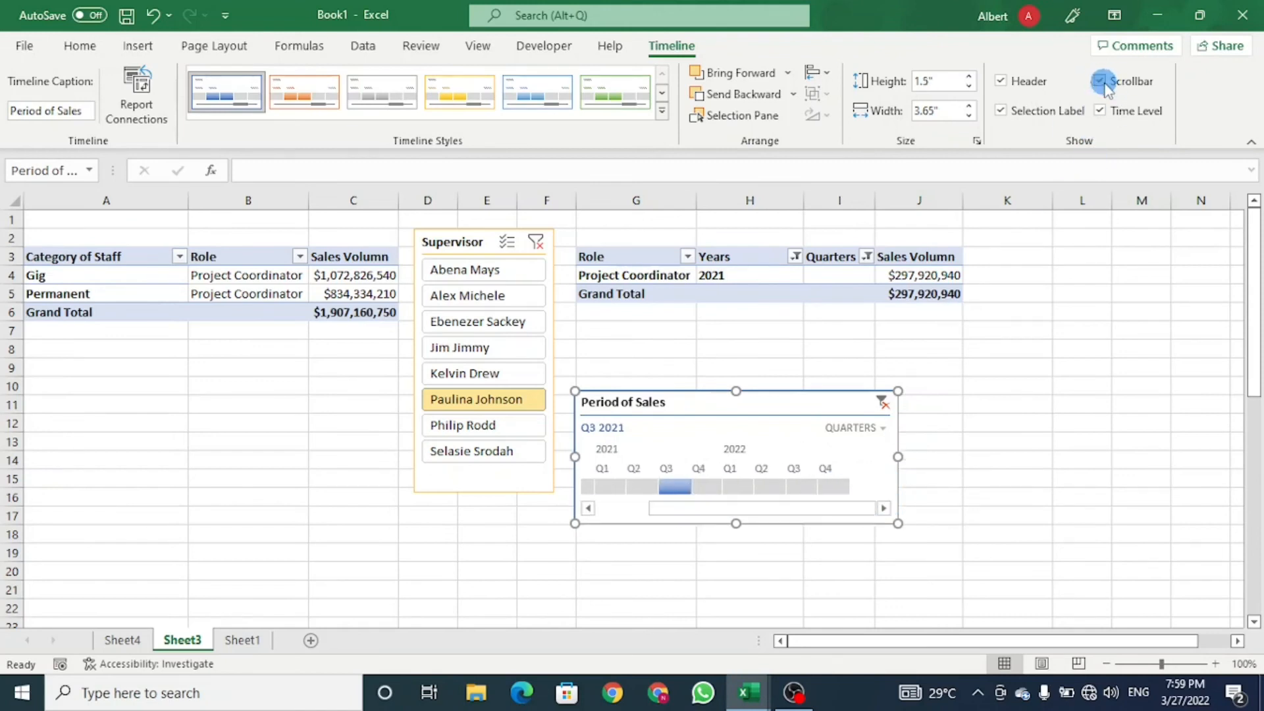
pyautogui.click(1100, 110)
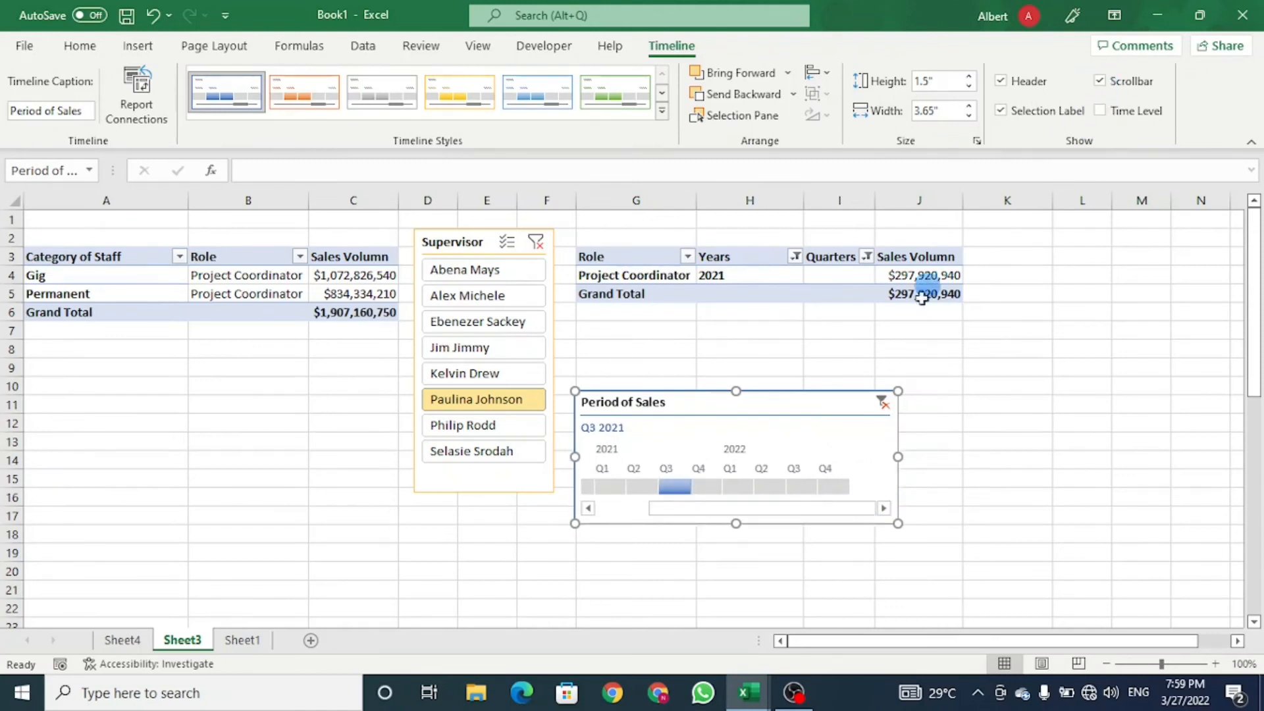
pyautogui.click(1100, 111)
pyautogui.click(1001, 111)
pyautogui.click(1001, 110)
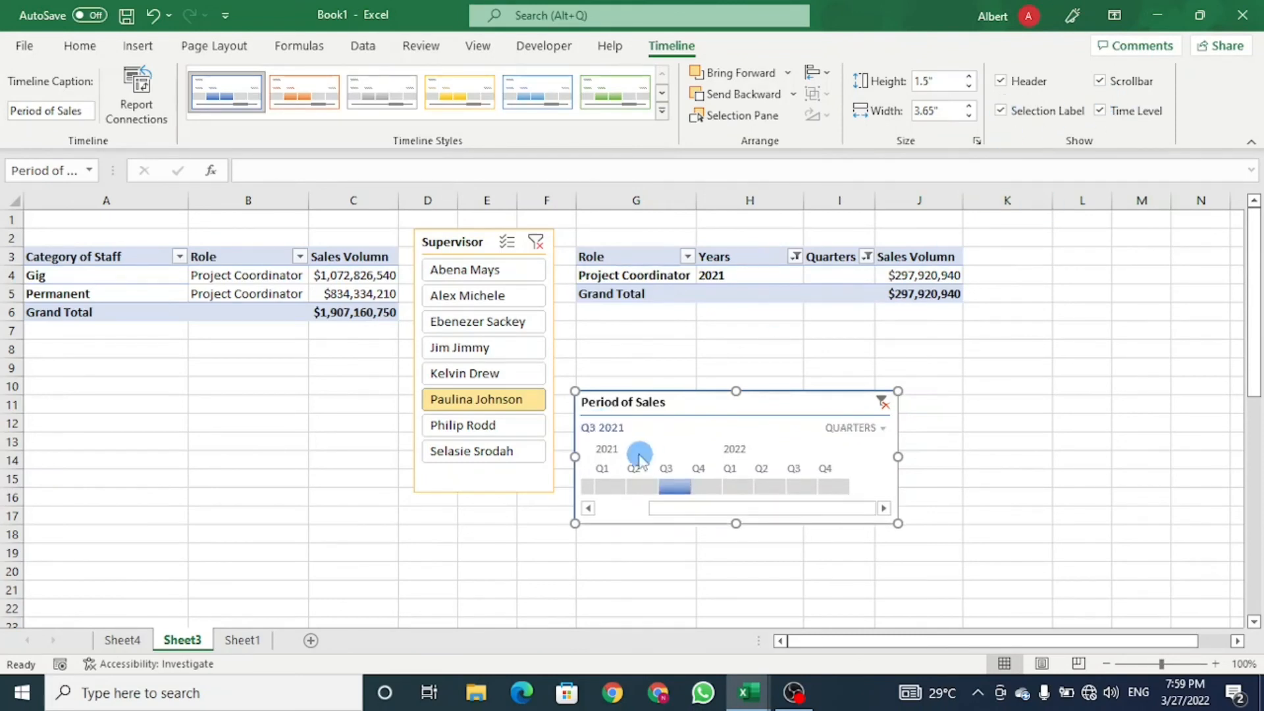
pyautogui.click(1001, 80)
pyautogui.click(1000, 80)
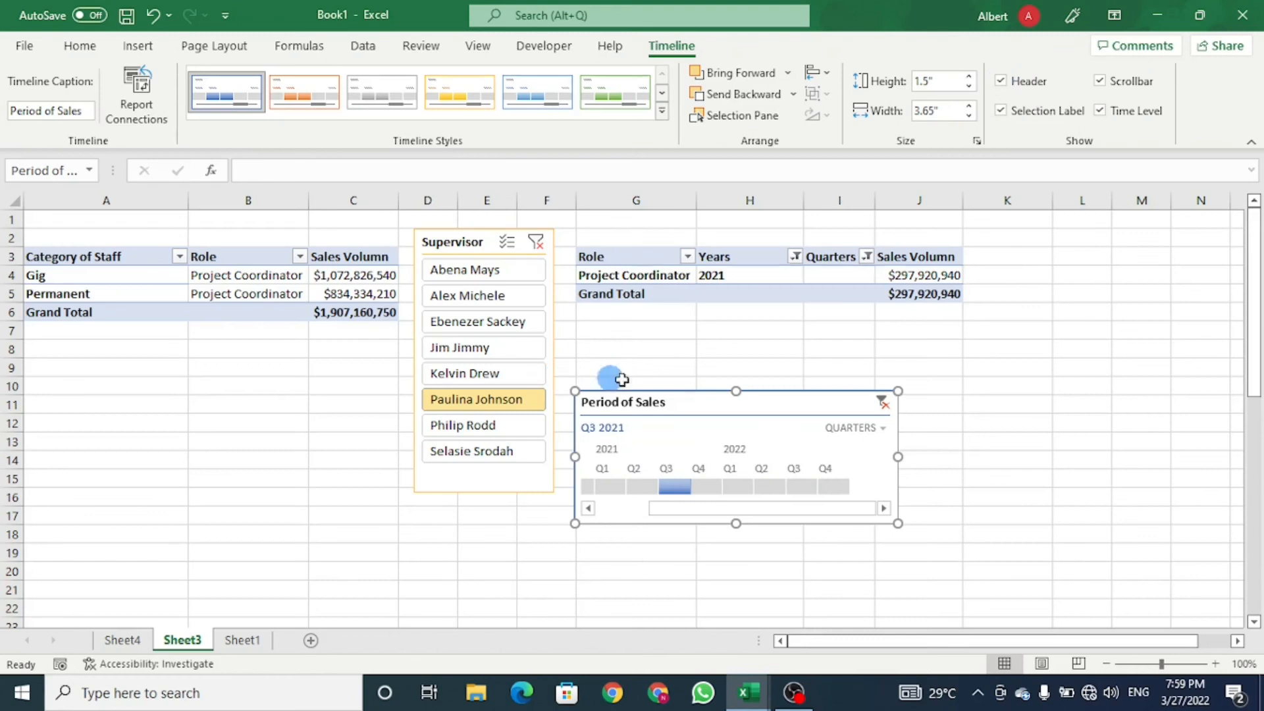
# - Clear the period filter on the timeline and enable multi-select in the Supervisor slicer
pyautogui.click(883, 401)
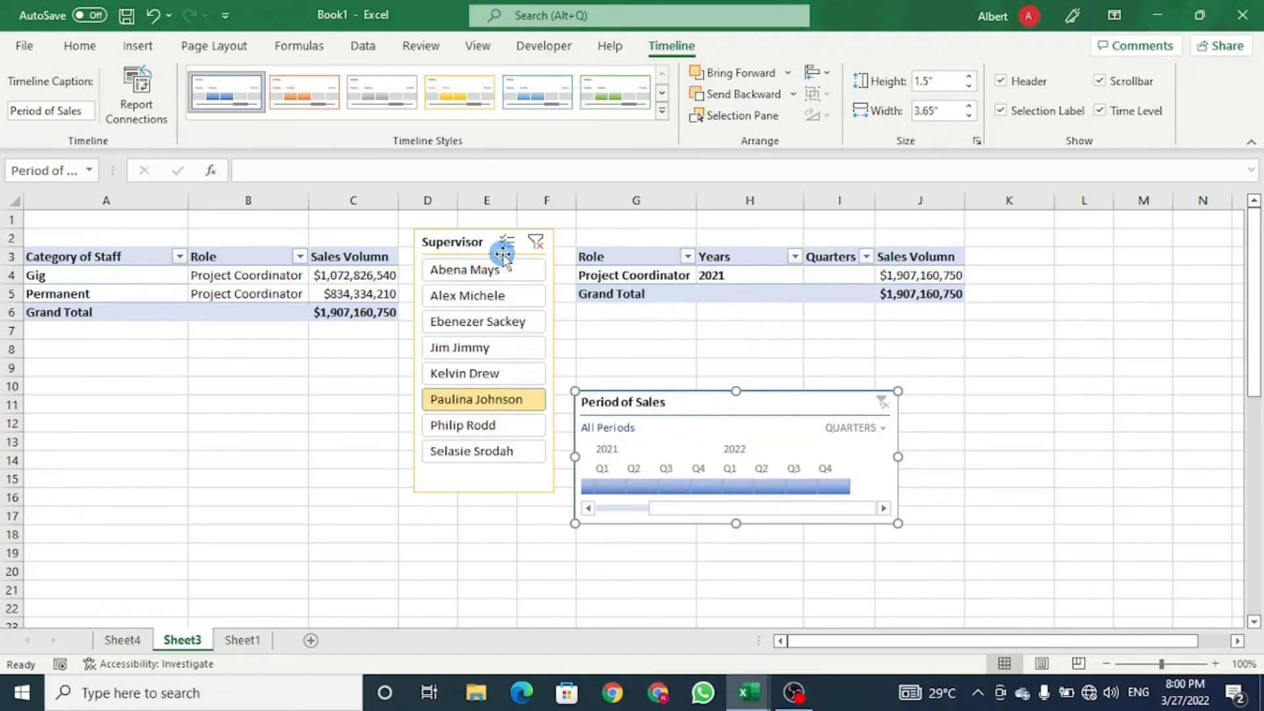
pyautogui.click(503, 258)
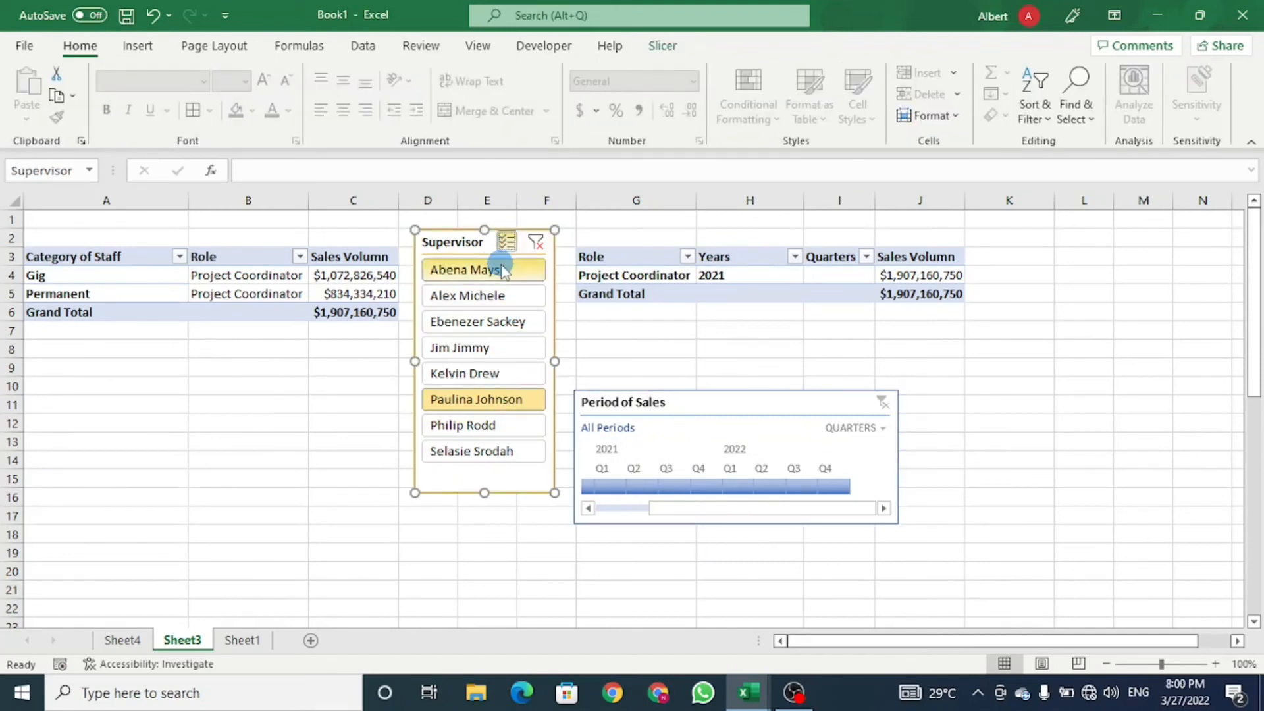
# - Clear the Supervisor slicer's filter and move the Period of Sales timeline down to about row 17
pyautogui.click(503, 270)
pyautogui.click(538, 243)
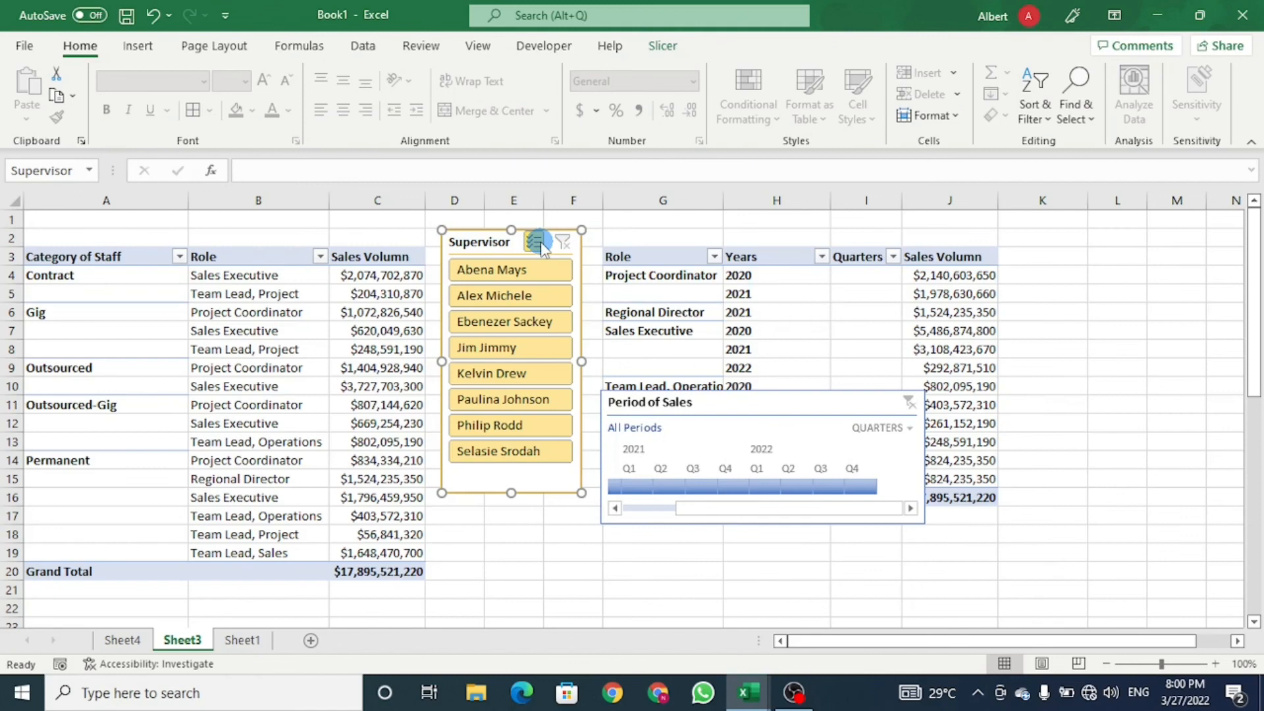
pyautogui.moveTo(727, 405); pyautogui.dragTo(726, 516)
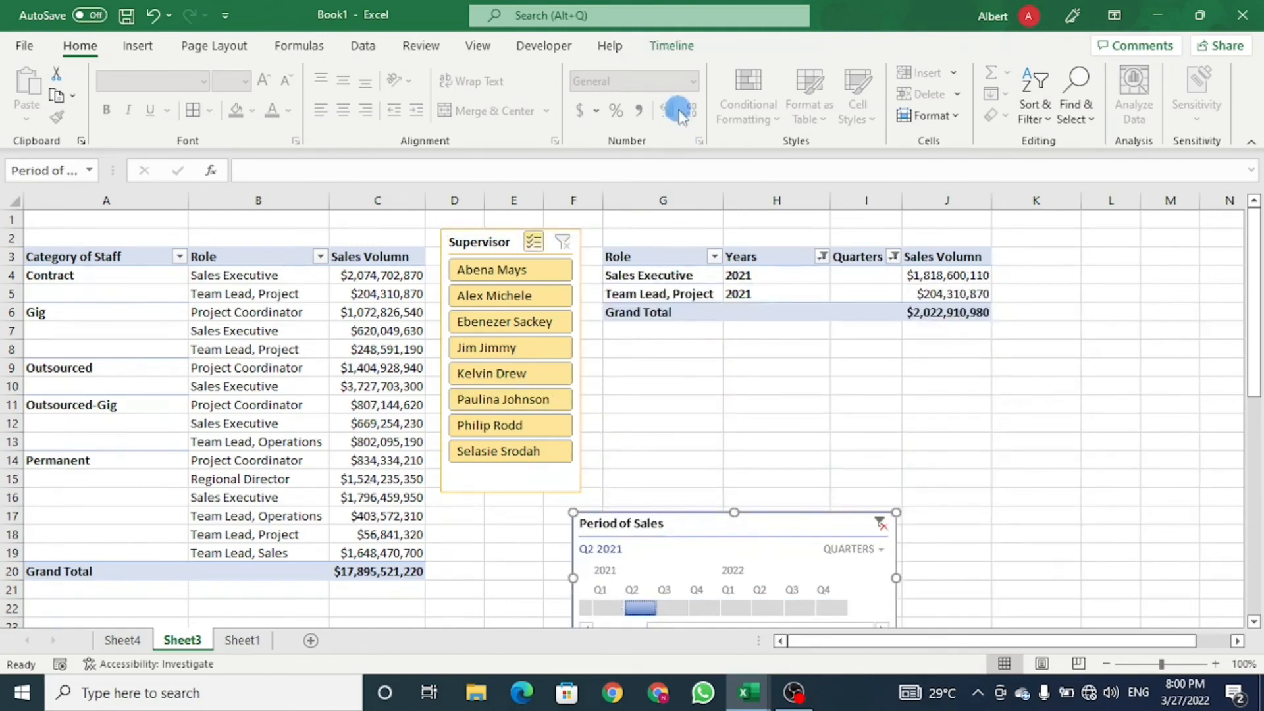
# - Connect the Period of Sales timeline to PivotTable3 as well as PivotTable4 through its report connections
pyautogui.click(665, 47)
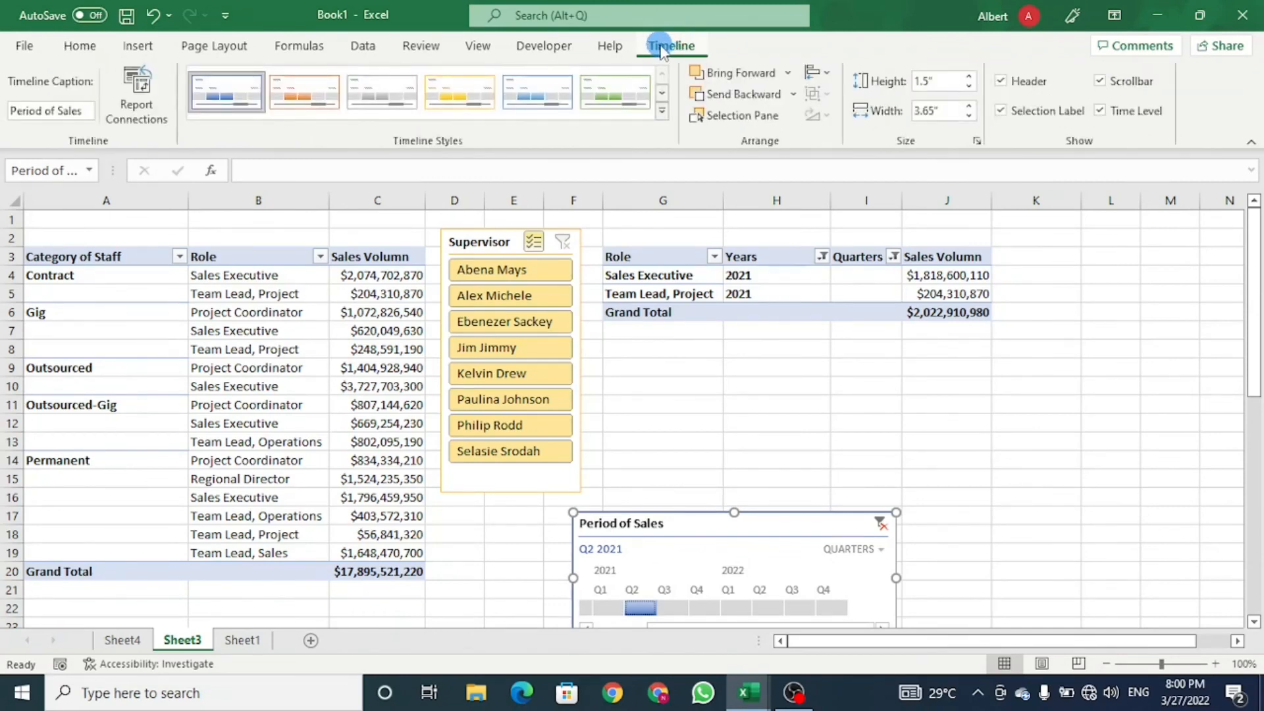
pyautogui.click(152, 113)
pyautogui.click(779, 431)
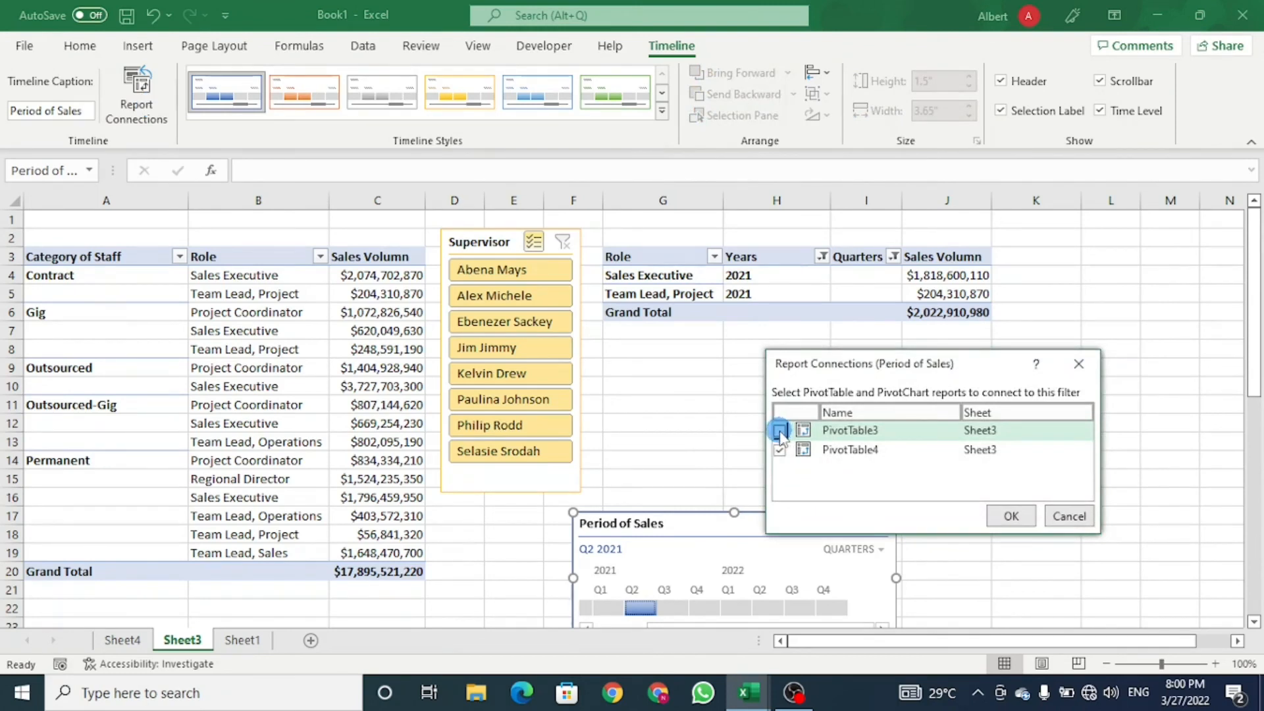
pyautogui.click(1011, 516)
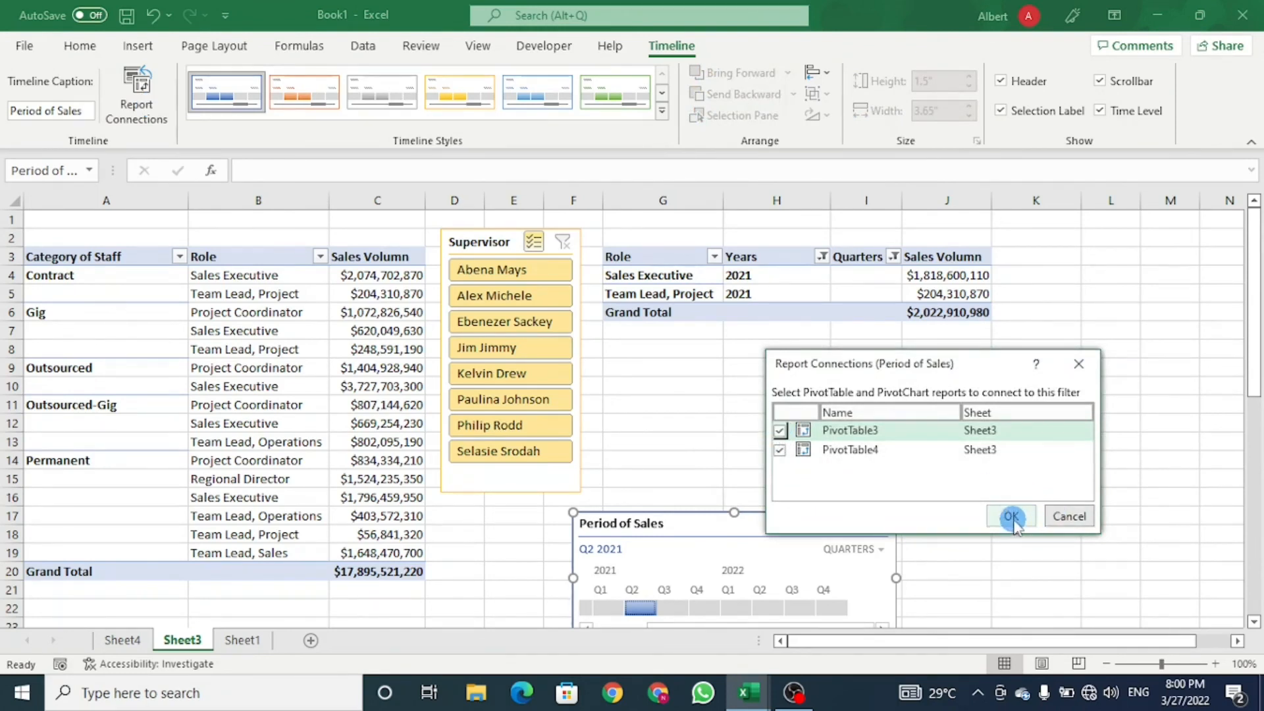
# - Filter both PivotTables by Q3 2021 and by Q4 2021 in turn with the timeline
pyautogui.moveTo(619, 612); pyautogui.dragTo(644, 609)
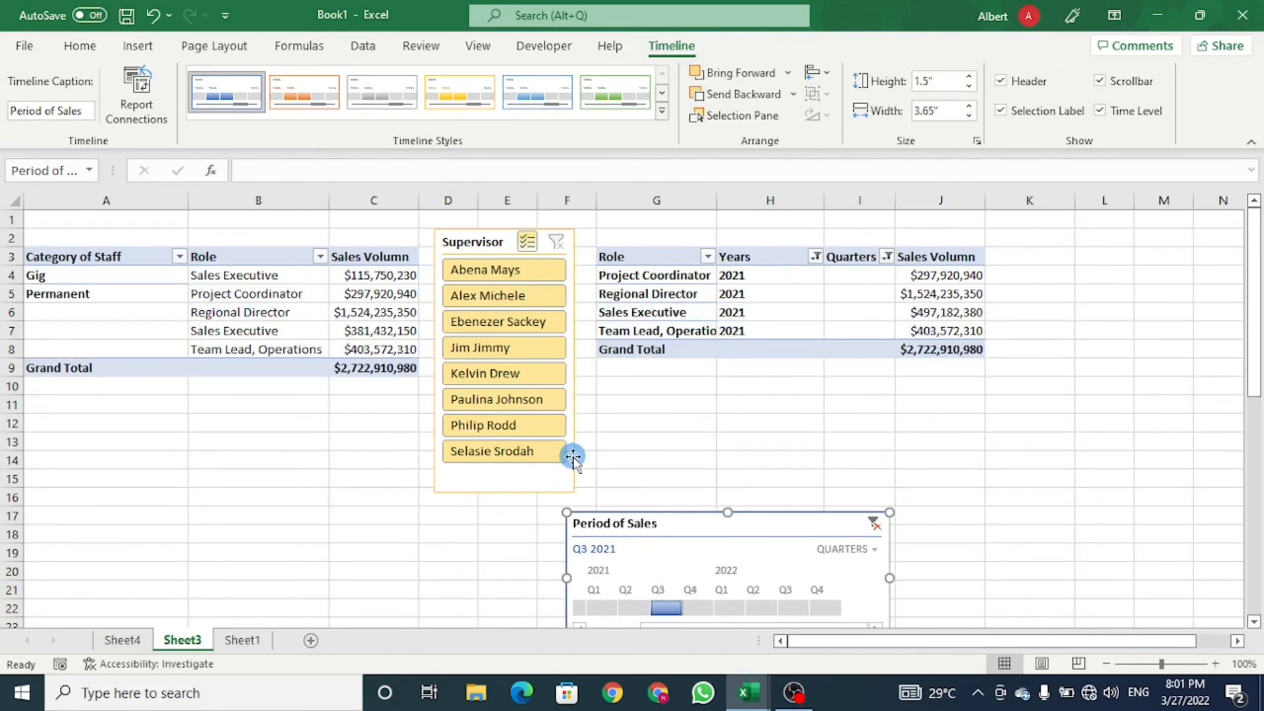
pyautogui.moveTo(669, 606); pyautogui.dragTo(695, 604)
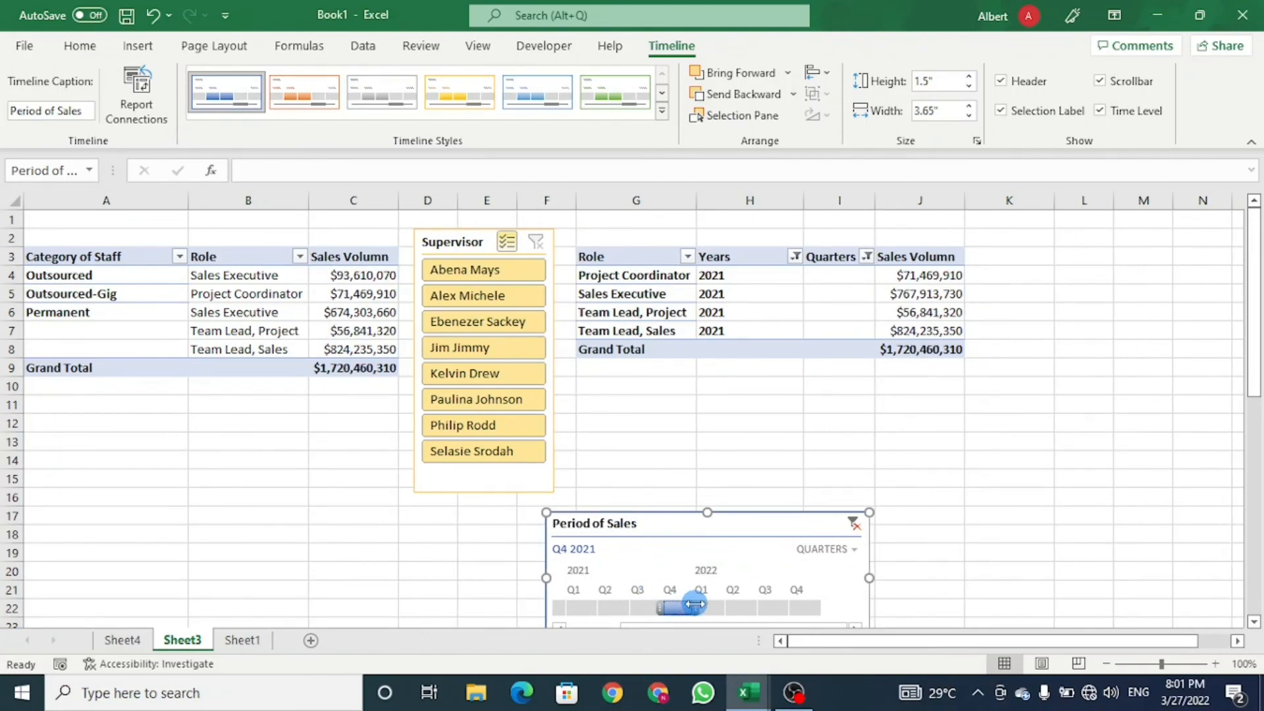
# - Exclude the third, fourth and fifth supervisors in the slicer one by one, and clear the slicer's filter again
pyautogui.click(479, 322)
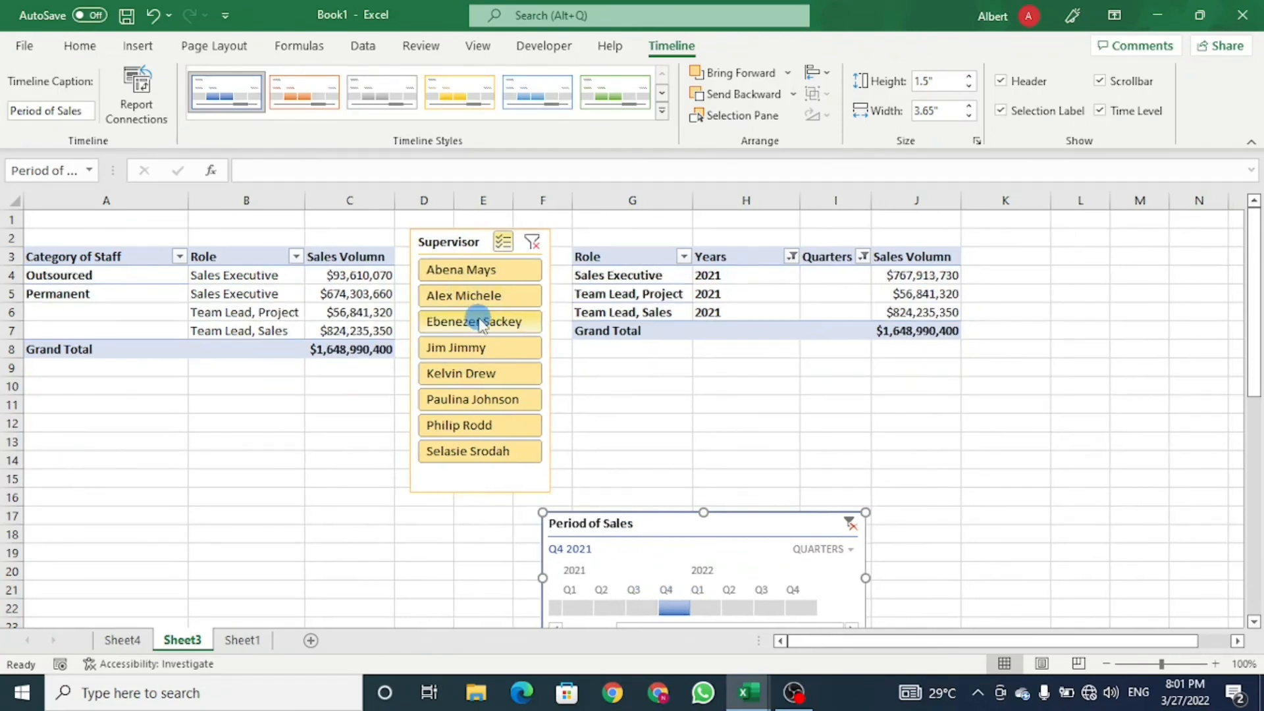
pyautogui.click(507, 349)
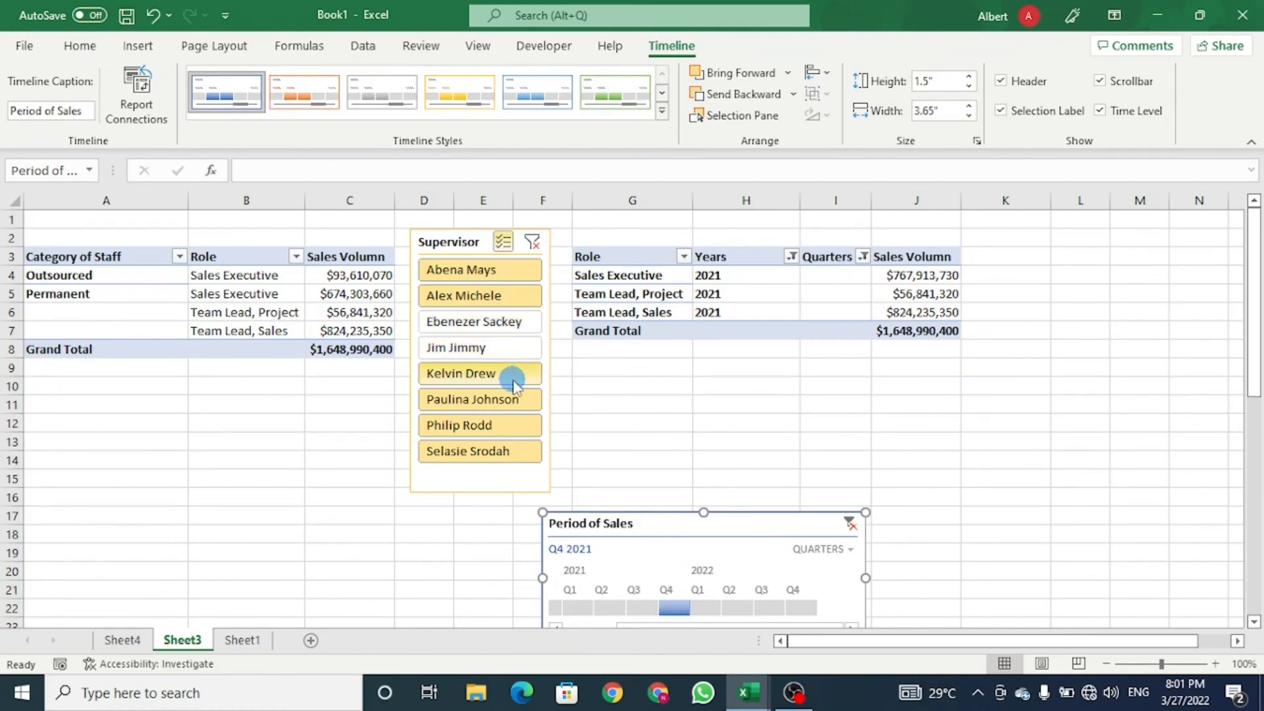
pyautogui.click(512, 382)
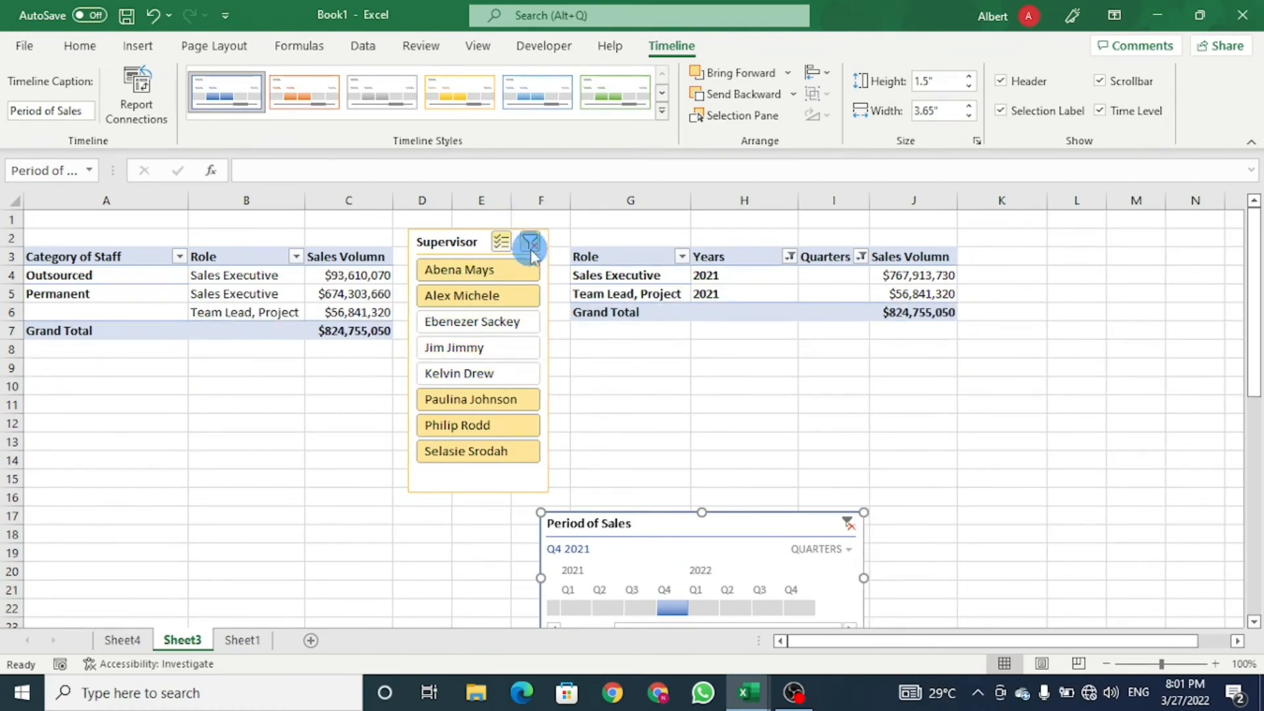
pyautogui.click(530, 245)
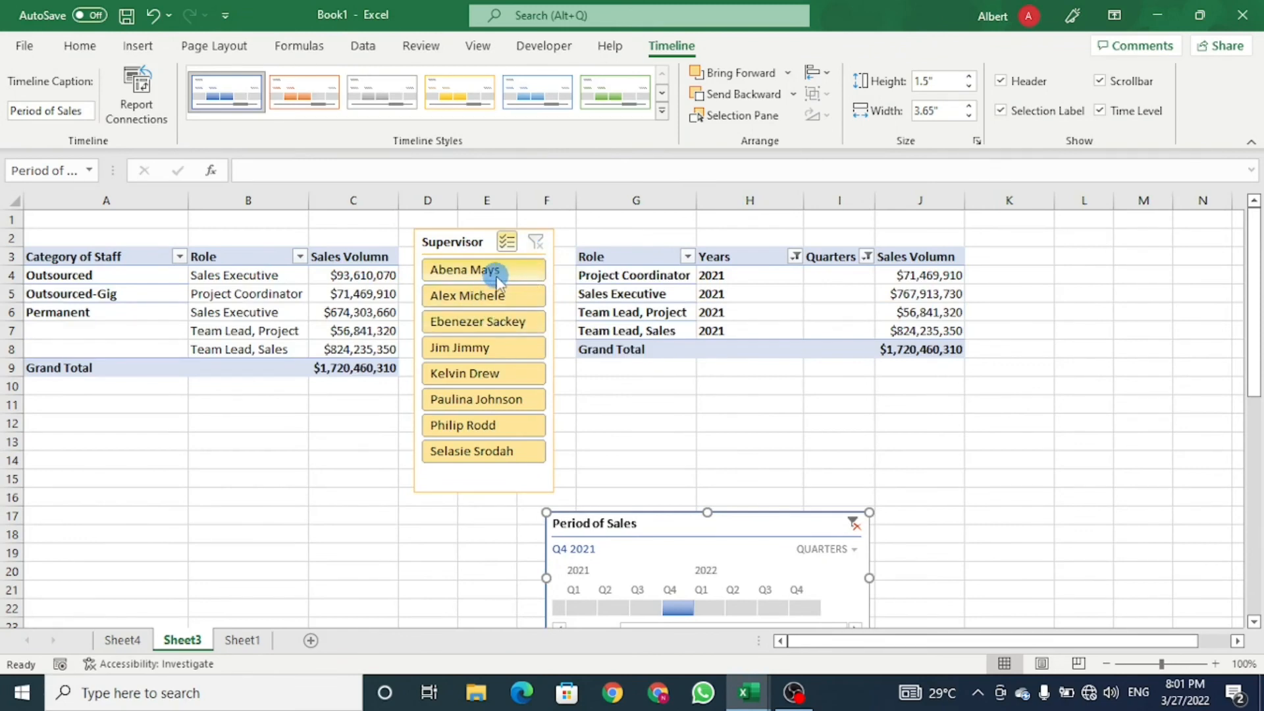
# - Filter both PivotTables by the seventh and eighth supervisors in turn, and set the timeline to Q3 2021 - Q4 2022
pyautogui.click(474, 425)
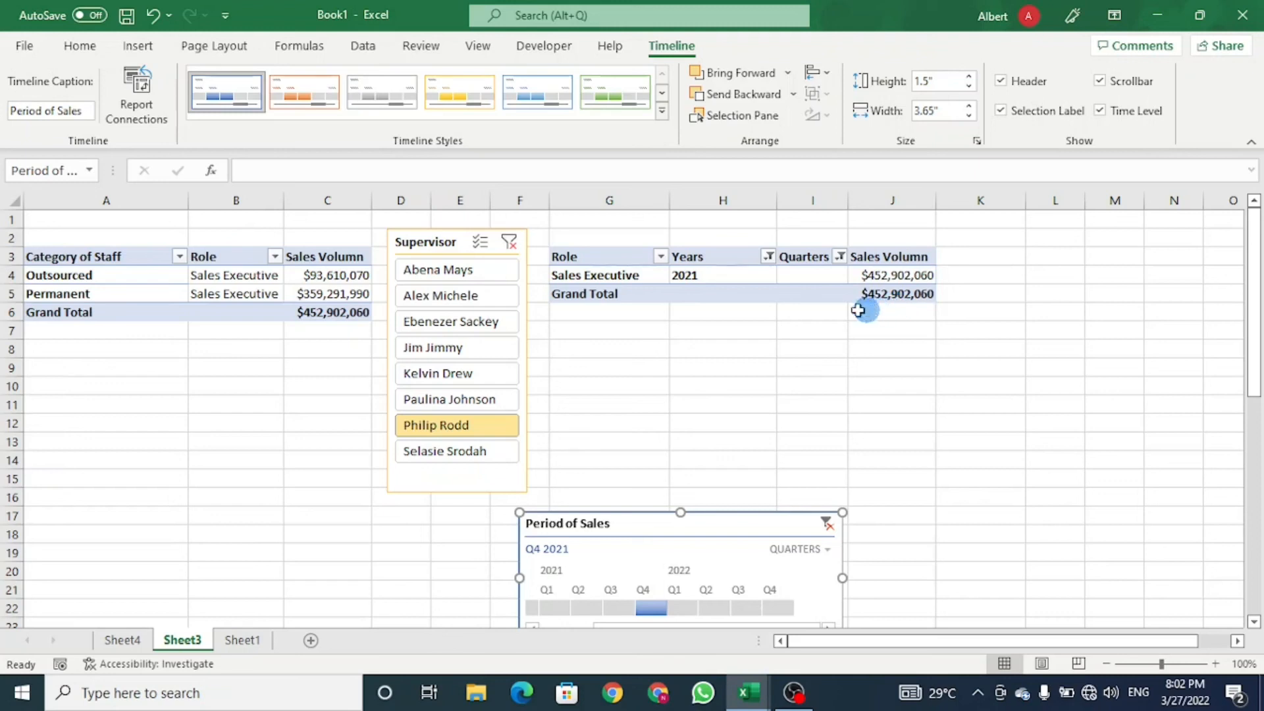
pyautogui.click(469, 454)
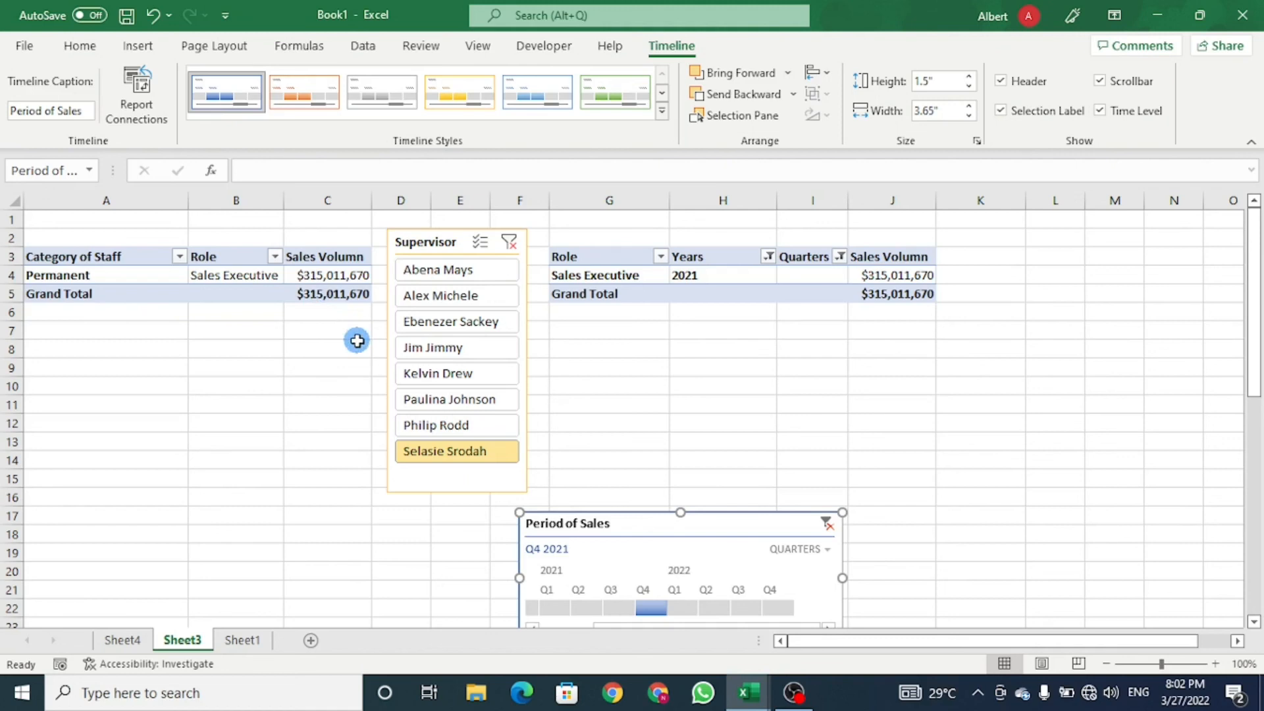
pyautogui.click(685, 606)
pyautogui.moveTo(700, 601); pyautogui.dragTo(714, 601)
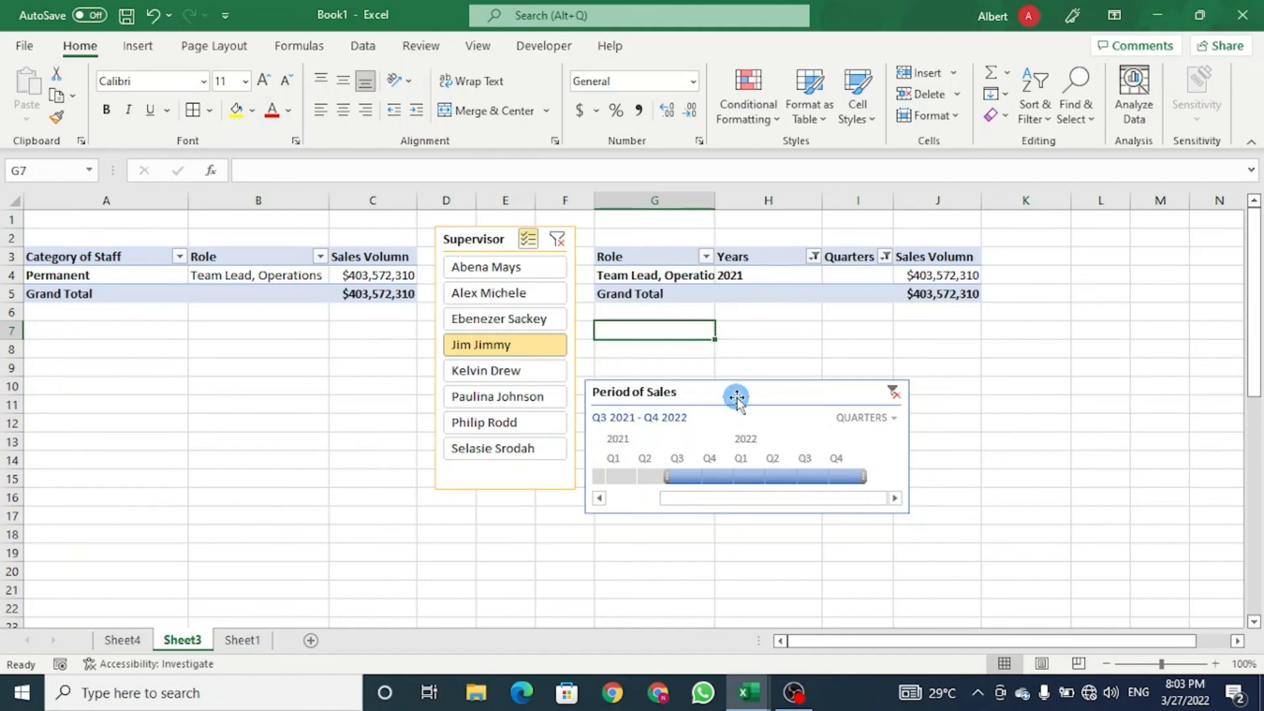
# - Delete the Period of Sales timeline and the Supervisor slicer from the sheet
pyautogui.click(736, 397)
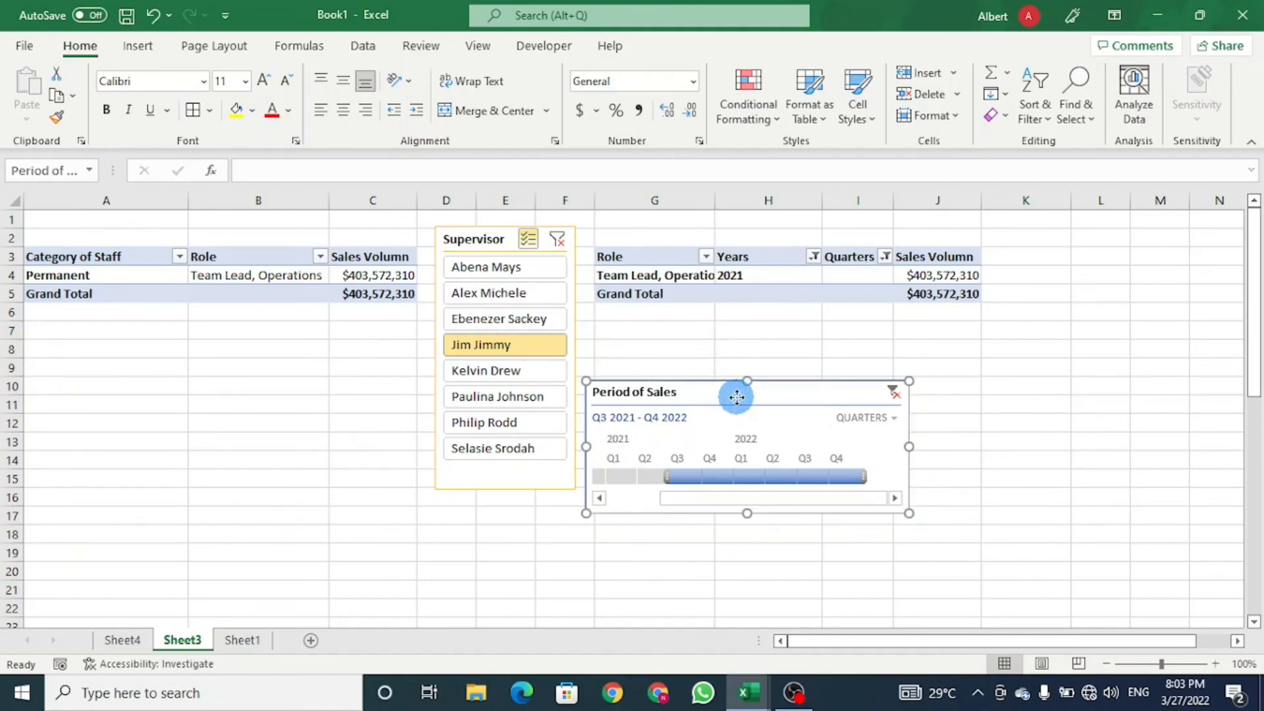
pyautogui.press('Delete')
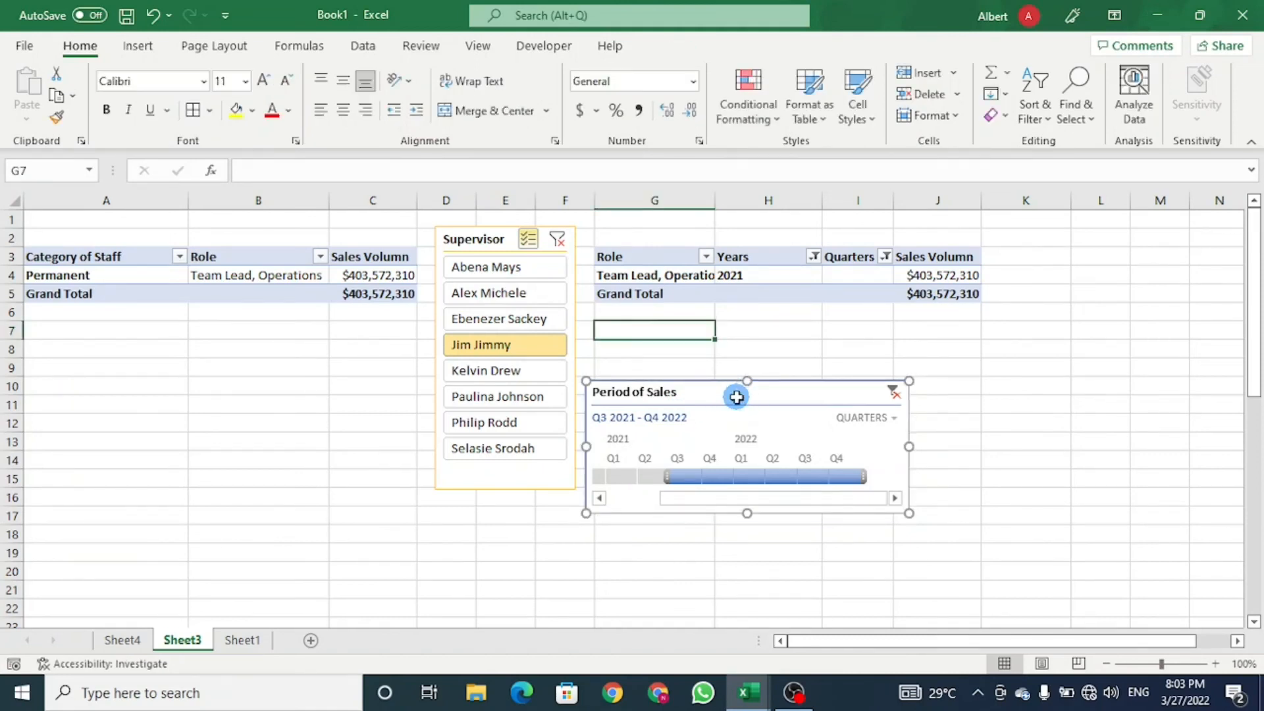
pyautogui.click(492, 247)
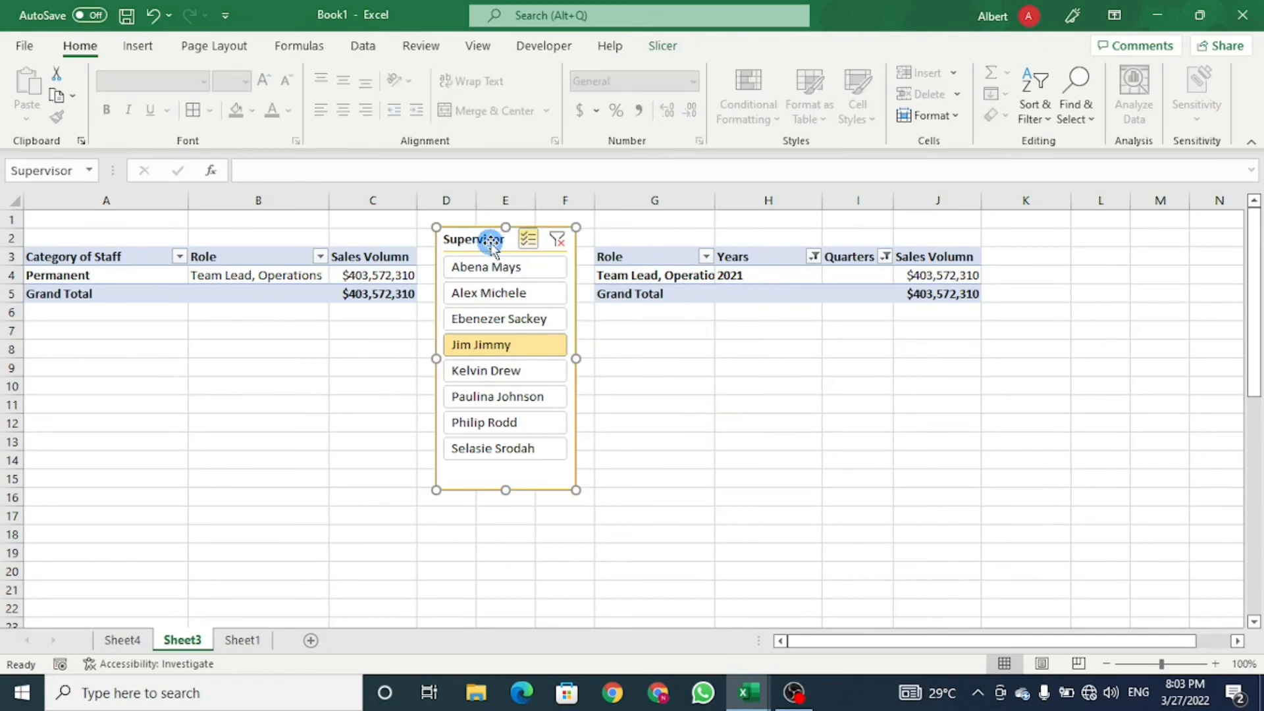
pyautogui.press('Delete')
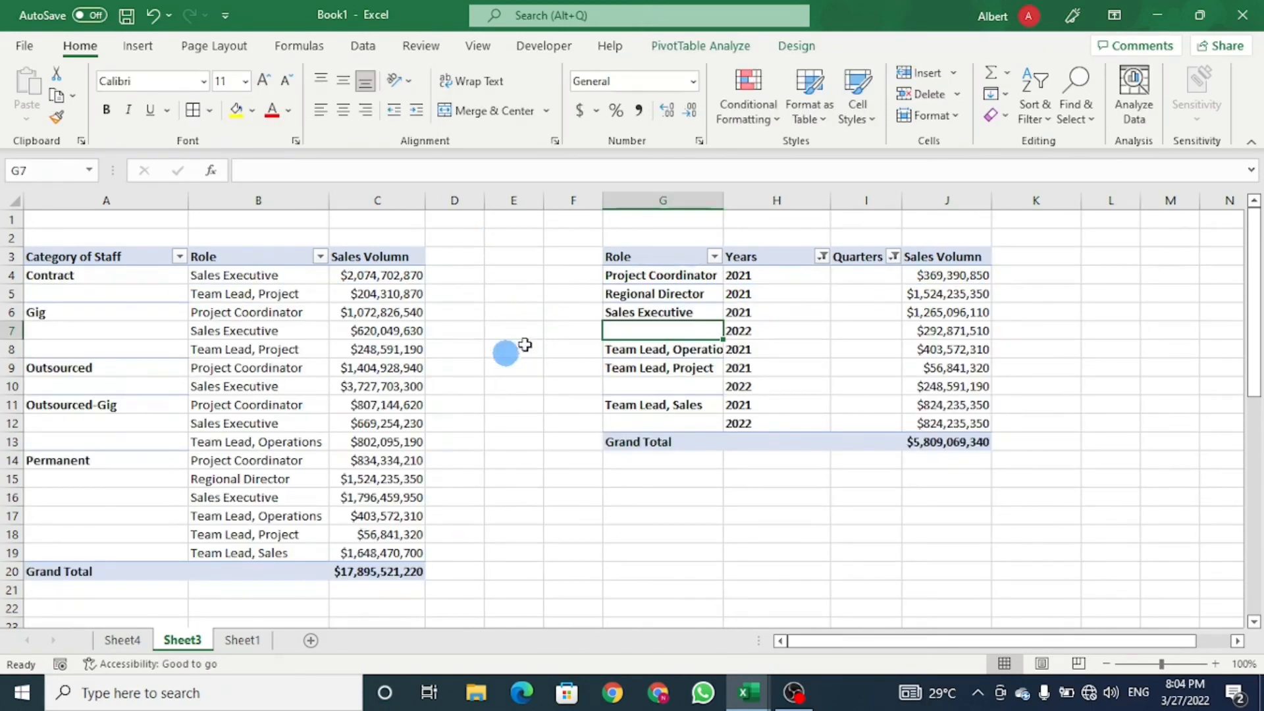
# - Start a new calculated field named Budgetted Sales in the PivotTable grouped by Category of Staff
pyautogui.click(361, 332)
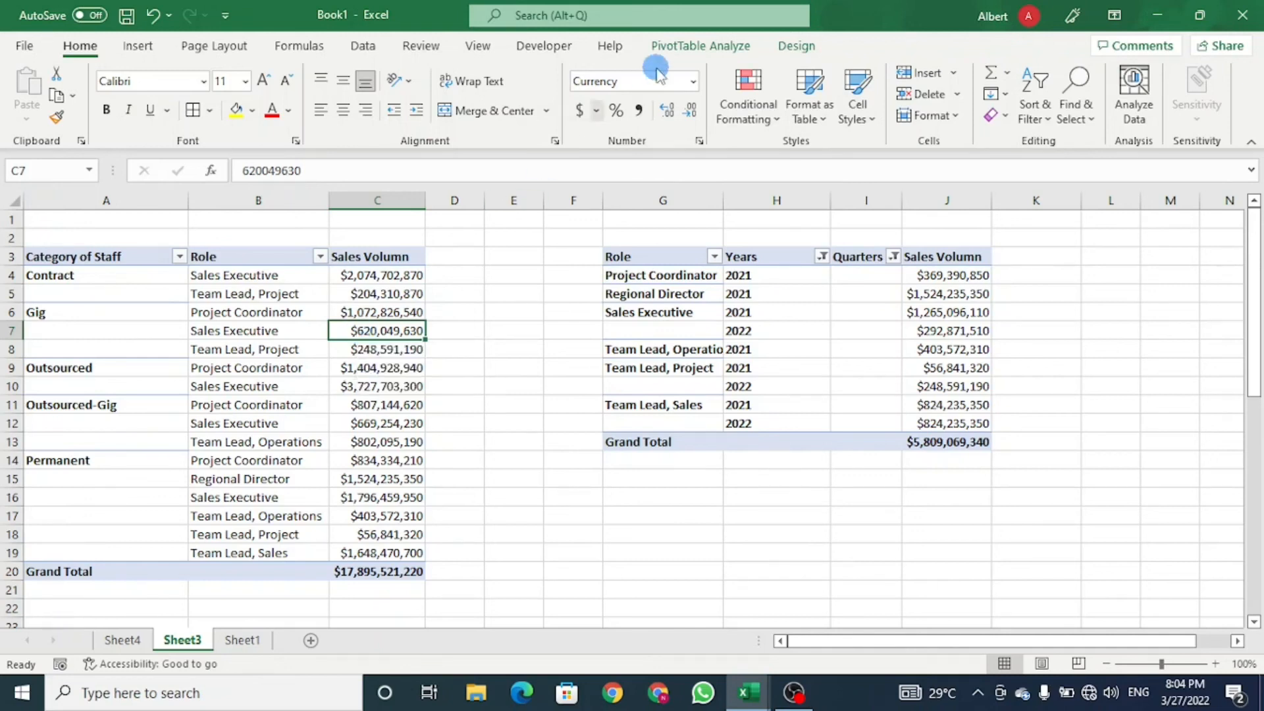
pyautogui.click(702, 52)
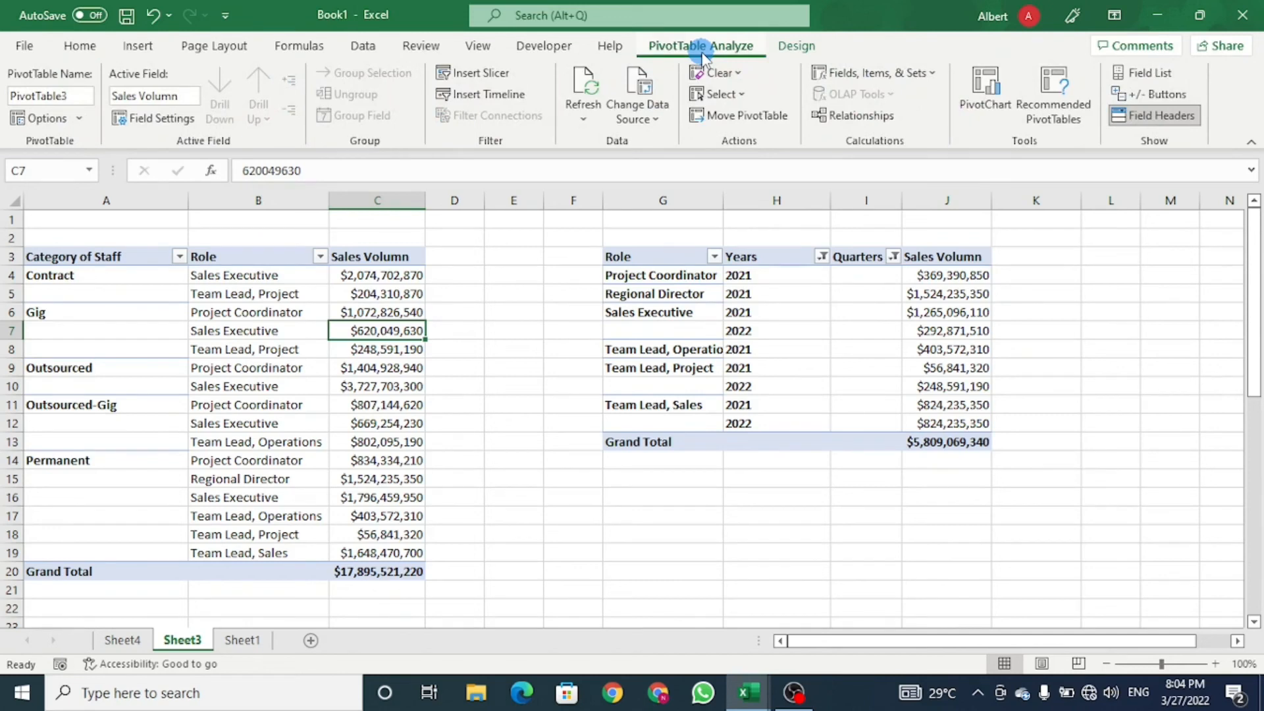
pyautogui.click(928, 74)
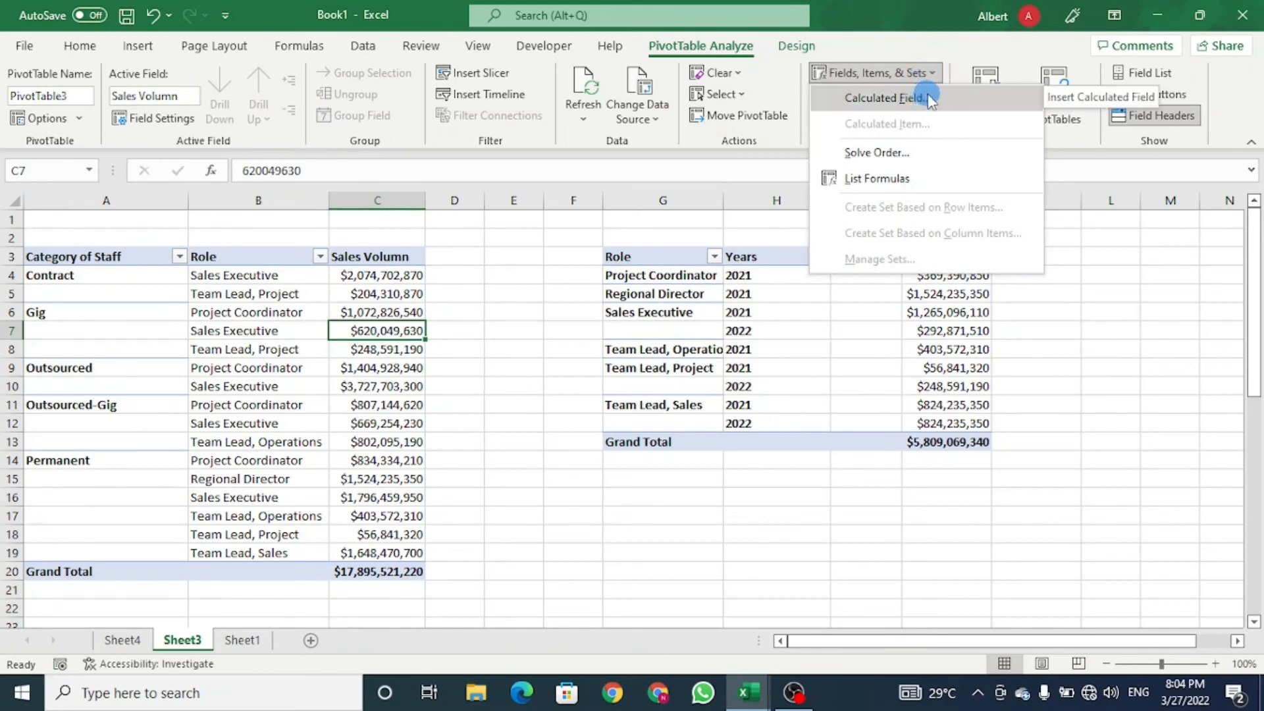
pyautogui.click(928, 98)
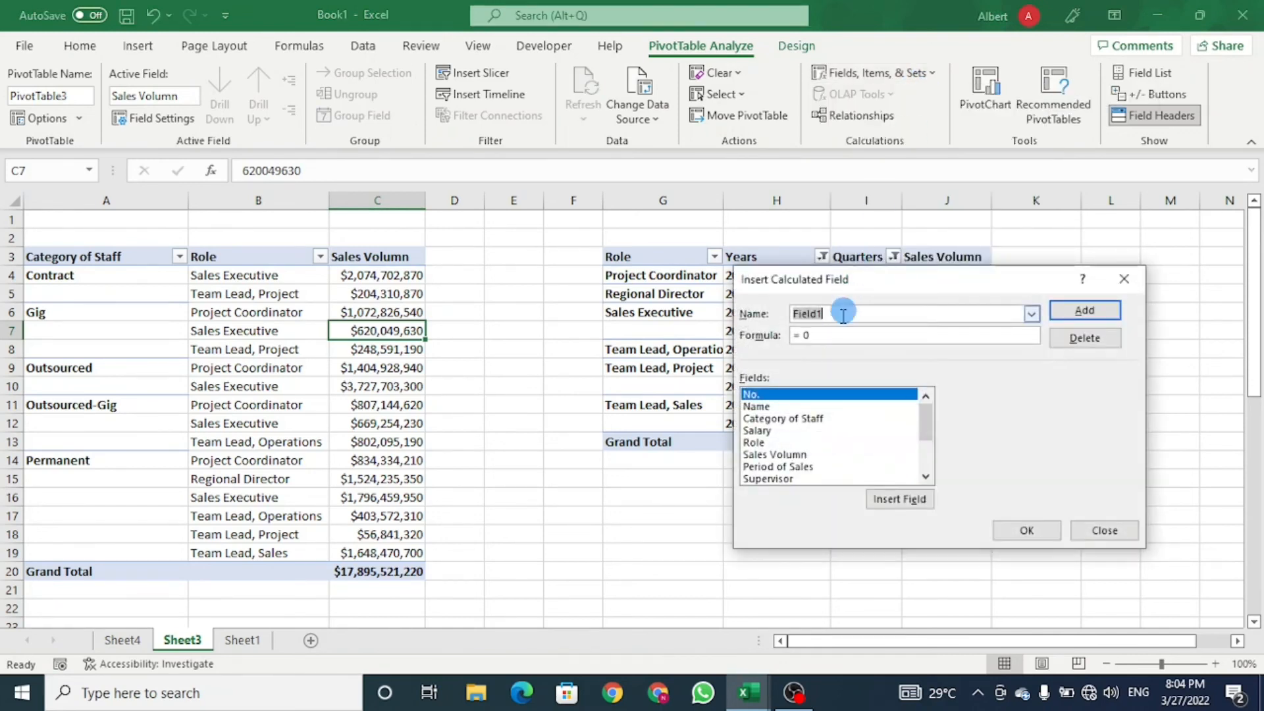
pyautogui.write('B')
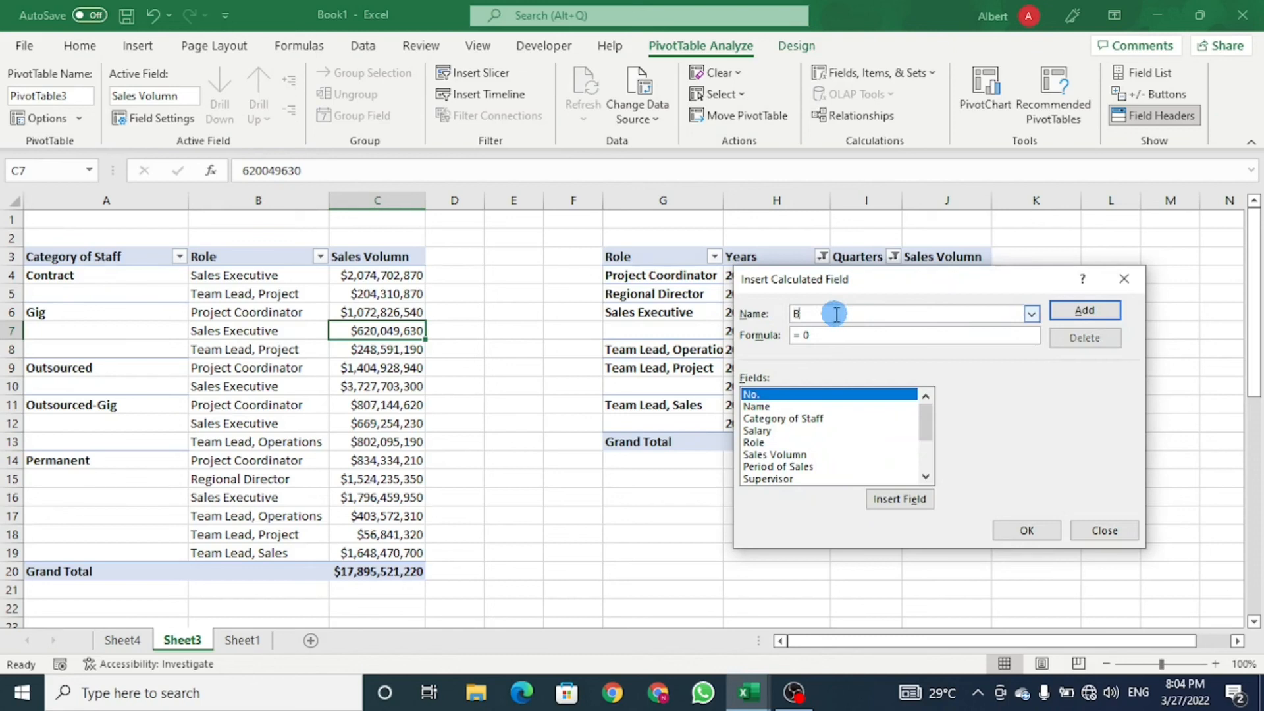
pyautogui.write('udgeteed Sales')
# - Set the calculated field's formula to = 'Sales Volumn'*(1+20%) and add the field to the PivotTable
pyautogui.click(831, 337)
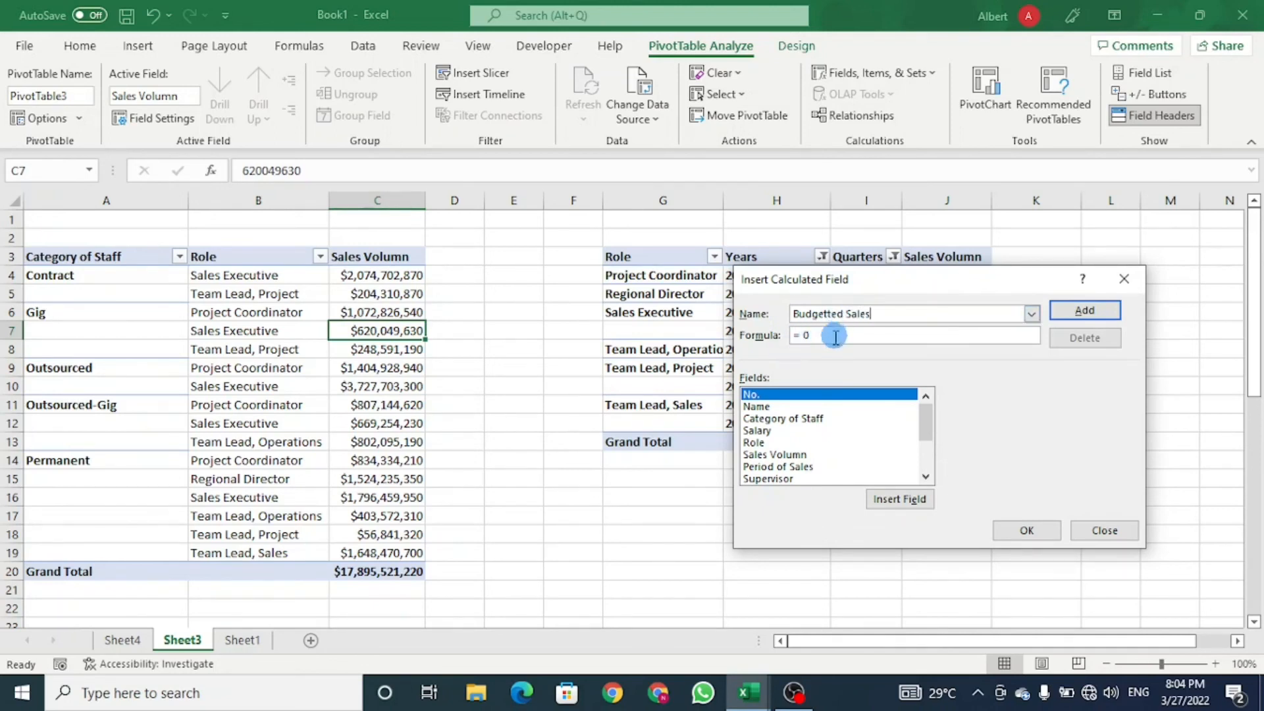
pyautogui.press('BackSpace')
pyautogui.click(804, 456)
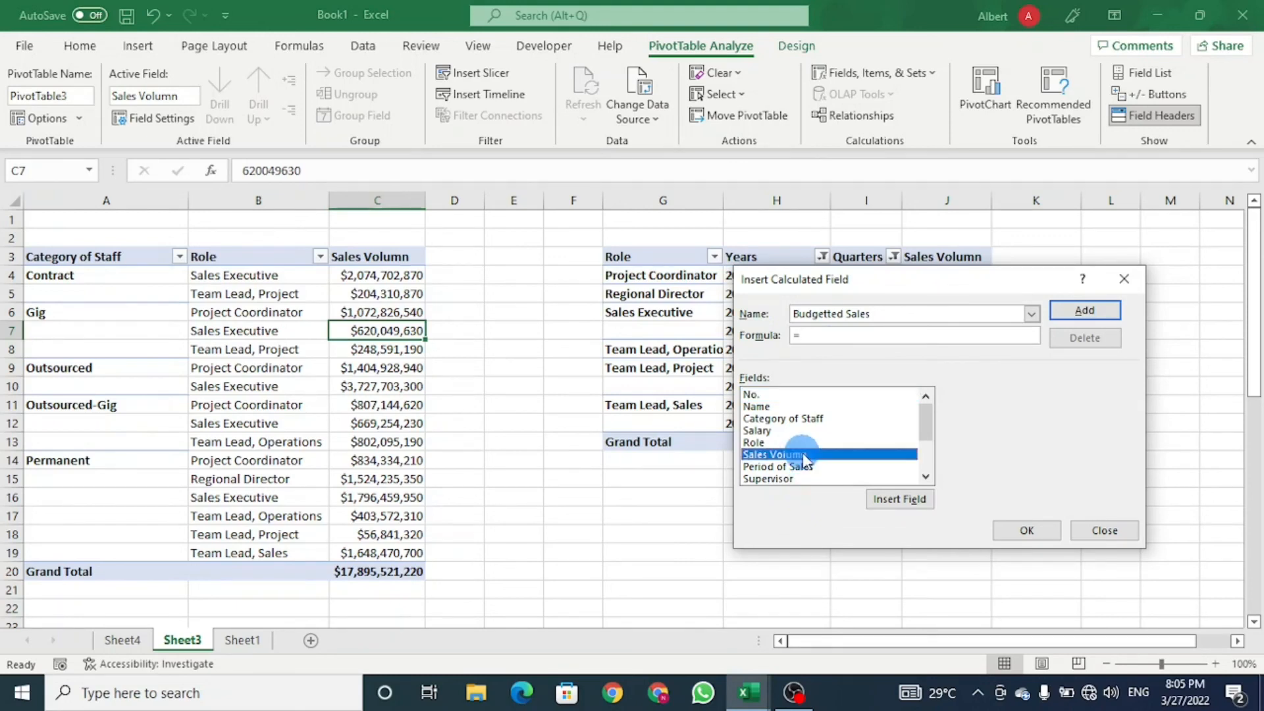
pyautogui.doubleClick(803, 456)
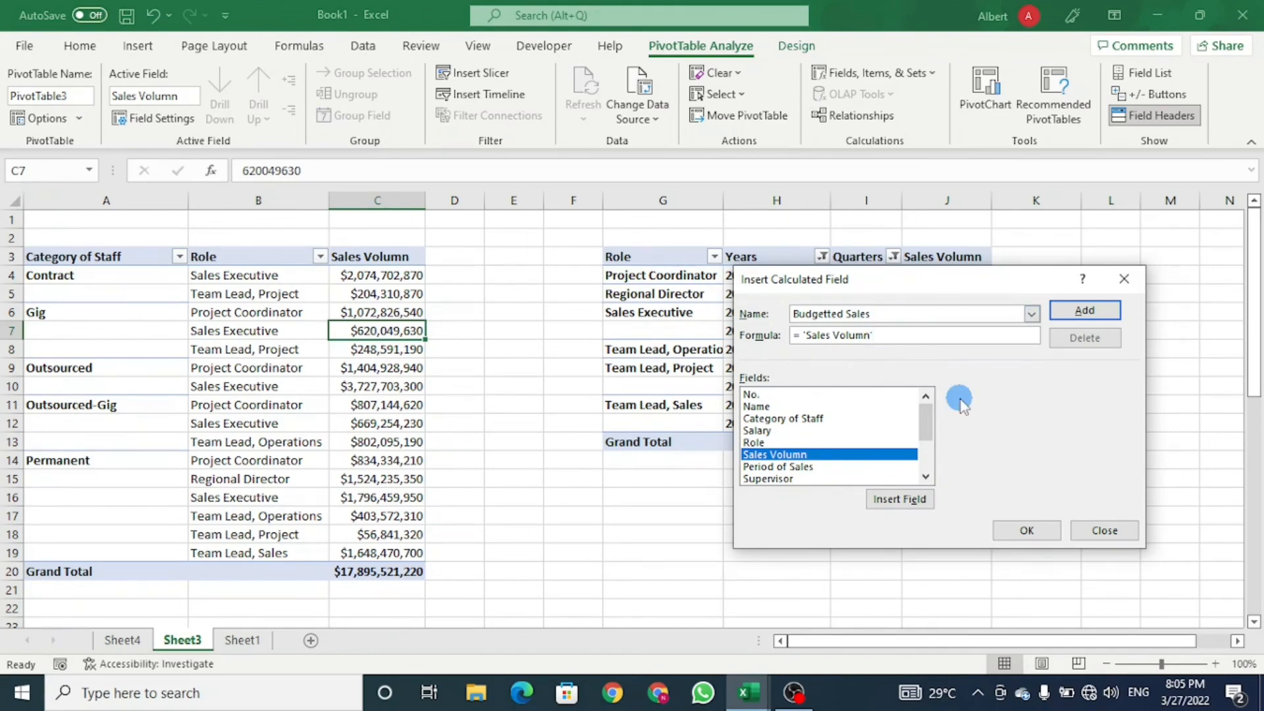
pyautogui.write('(1+20%)')
pyautogui.click(1082, 314)
pyautogui.click(1028, 536)
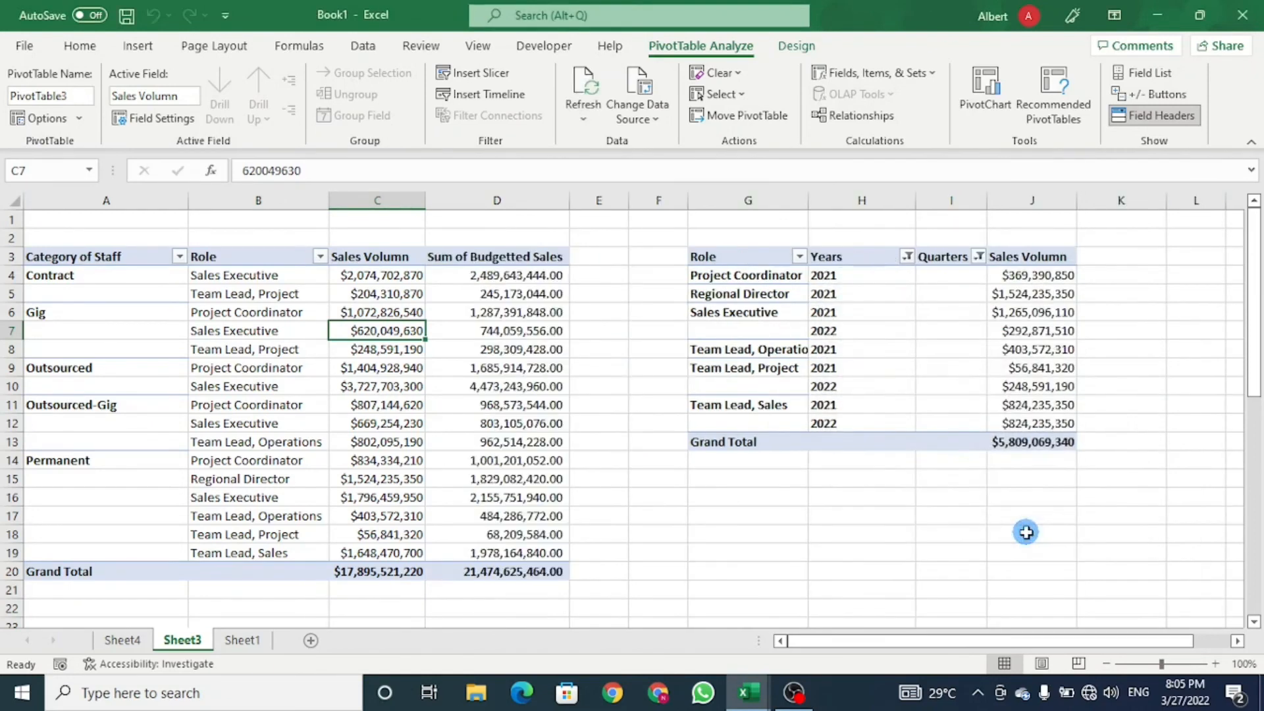
# - Examine the Budgetted Sales values in column D against the Sales Volumn values for the same rows
pyautogui.click(473, 275)
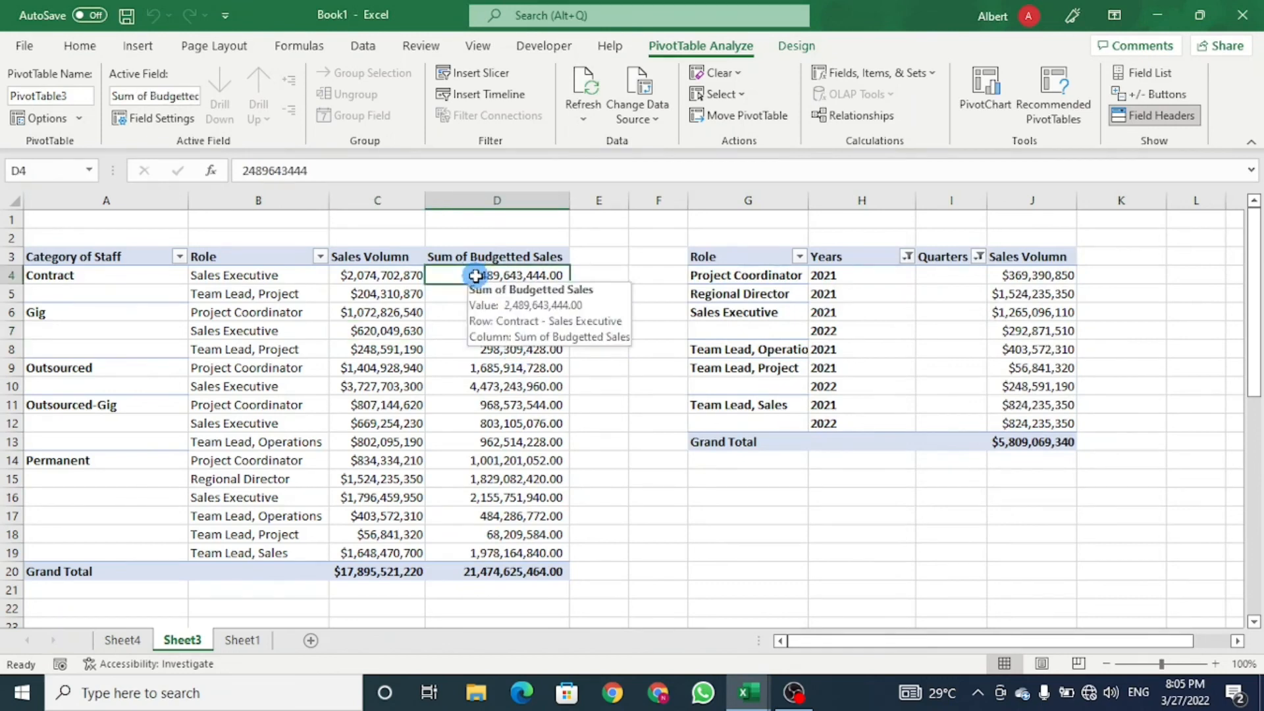
pyautogui.click(511, 189)
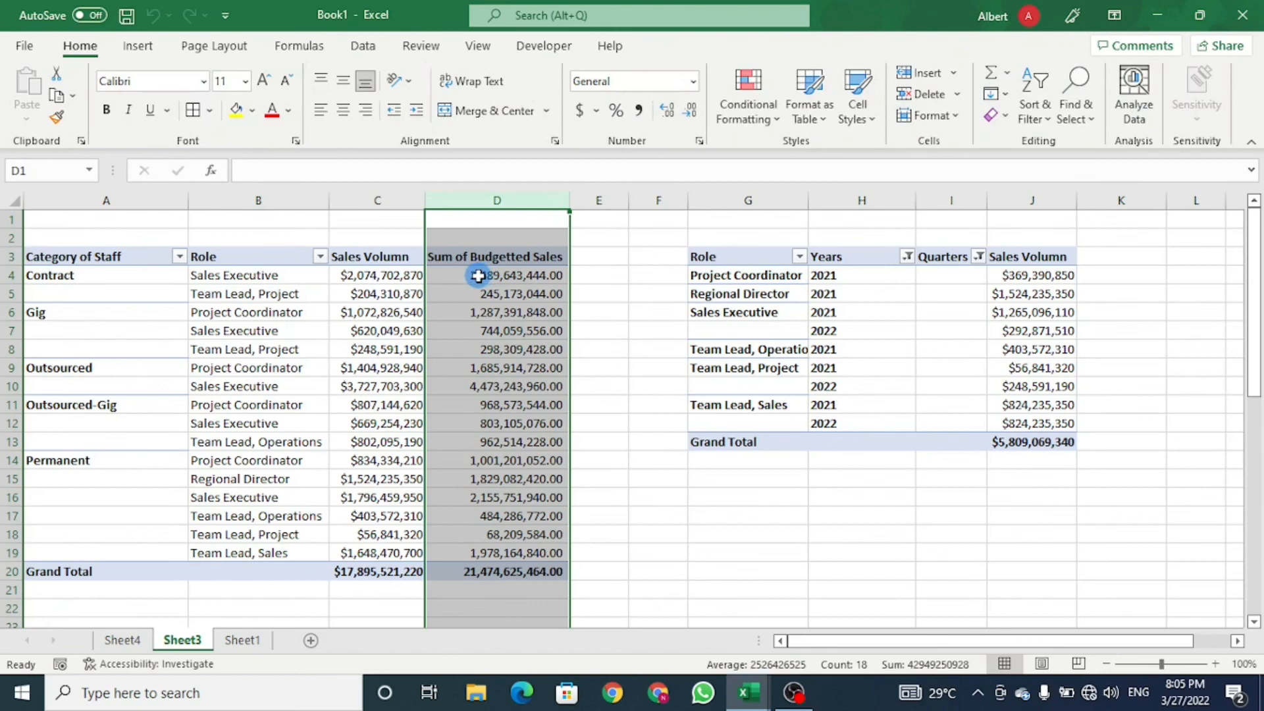
pyautogui.click(435, 276)
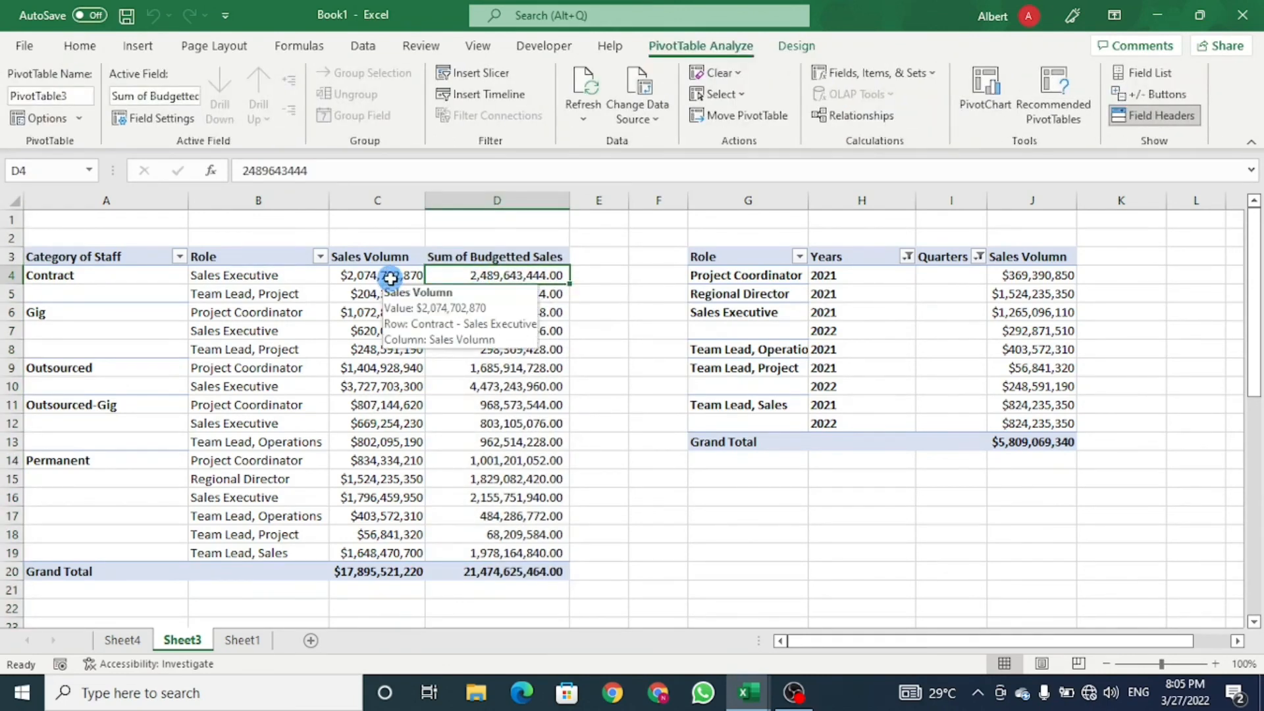